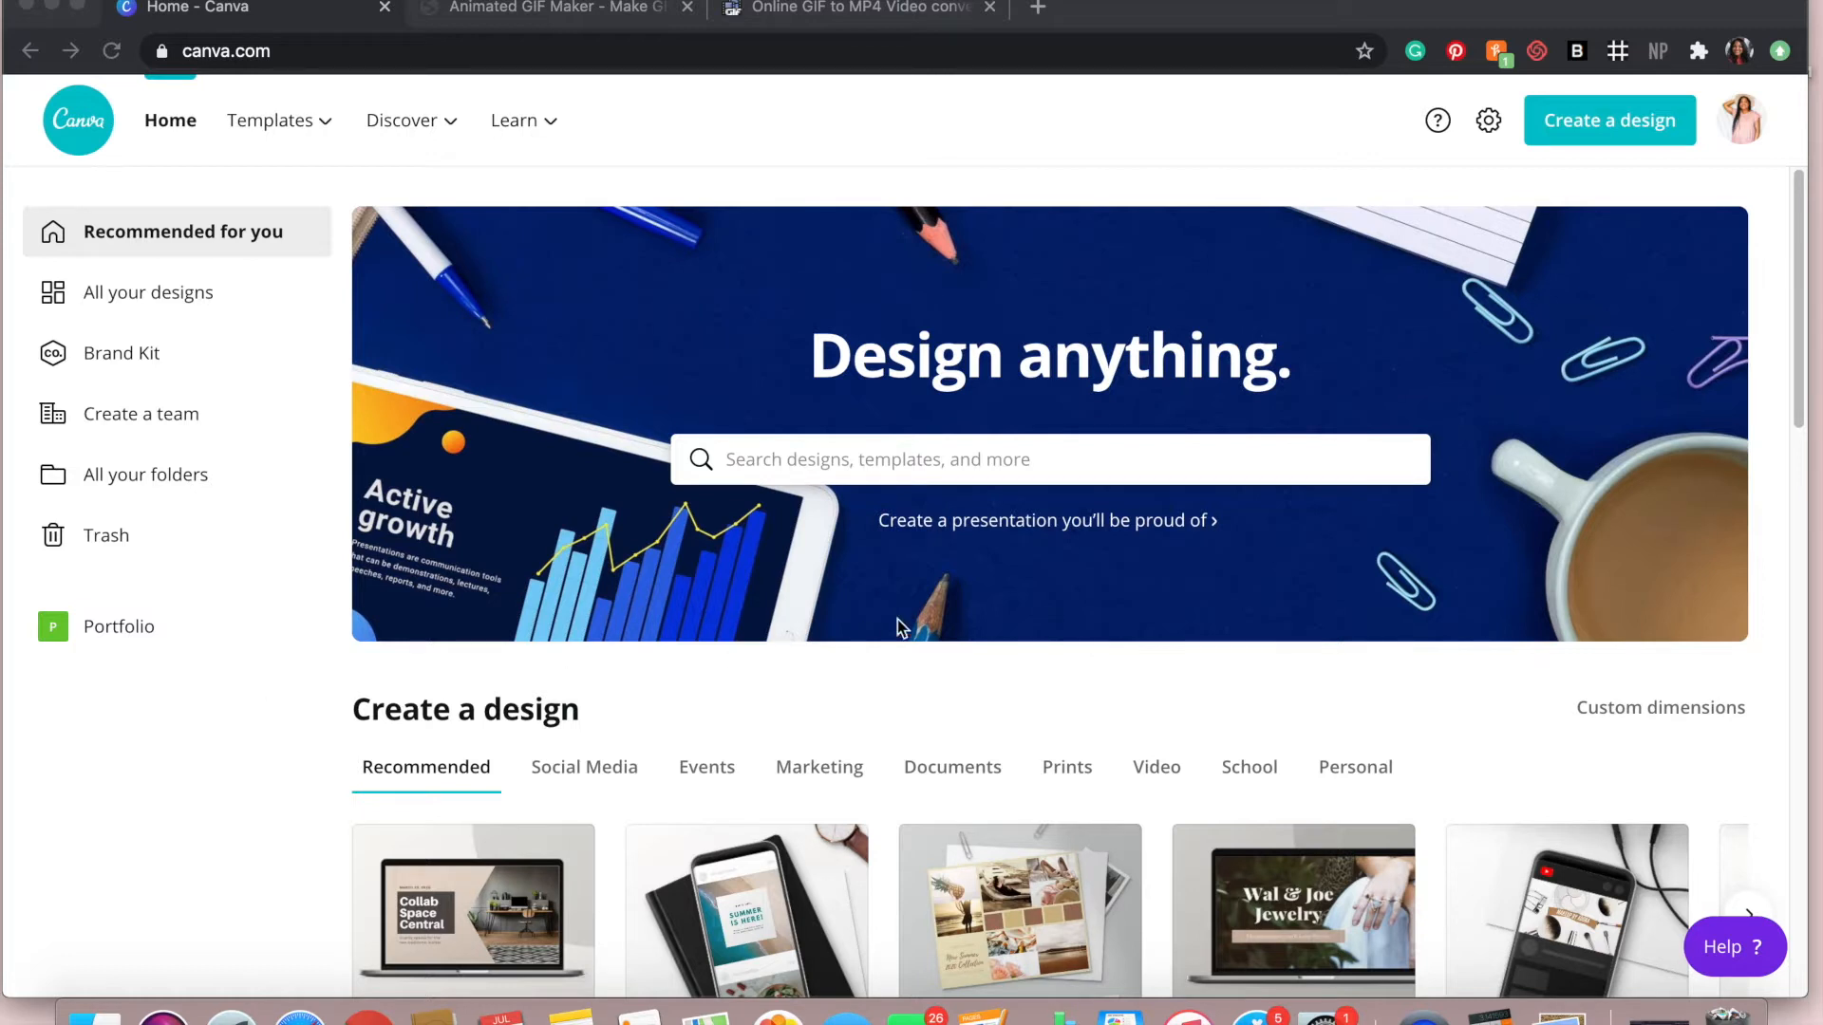
Create a new blank design using the Instagram Post format
left_click(1619, 128)
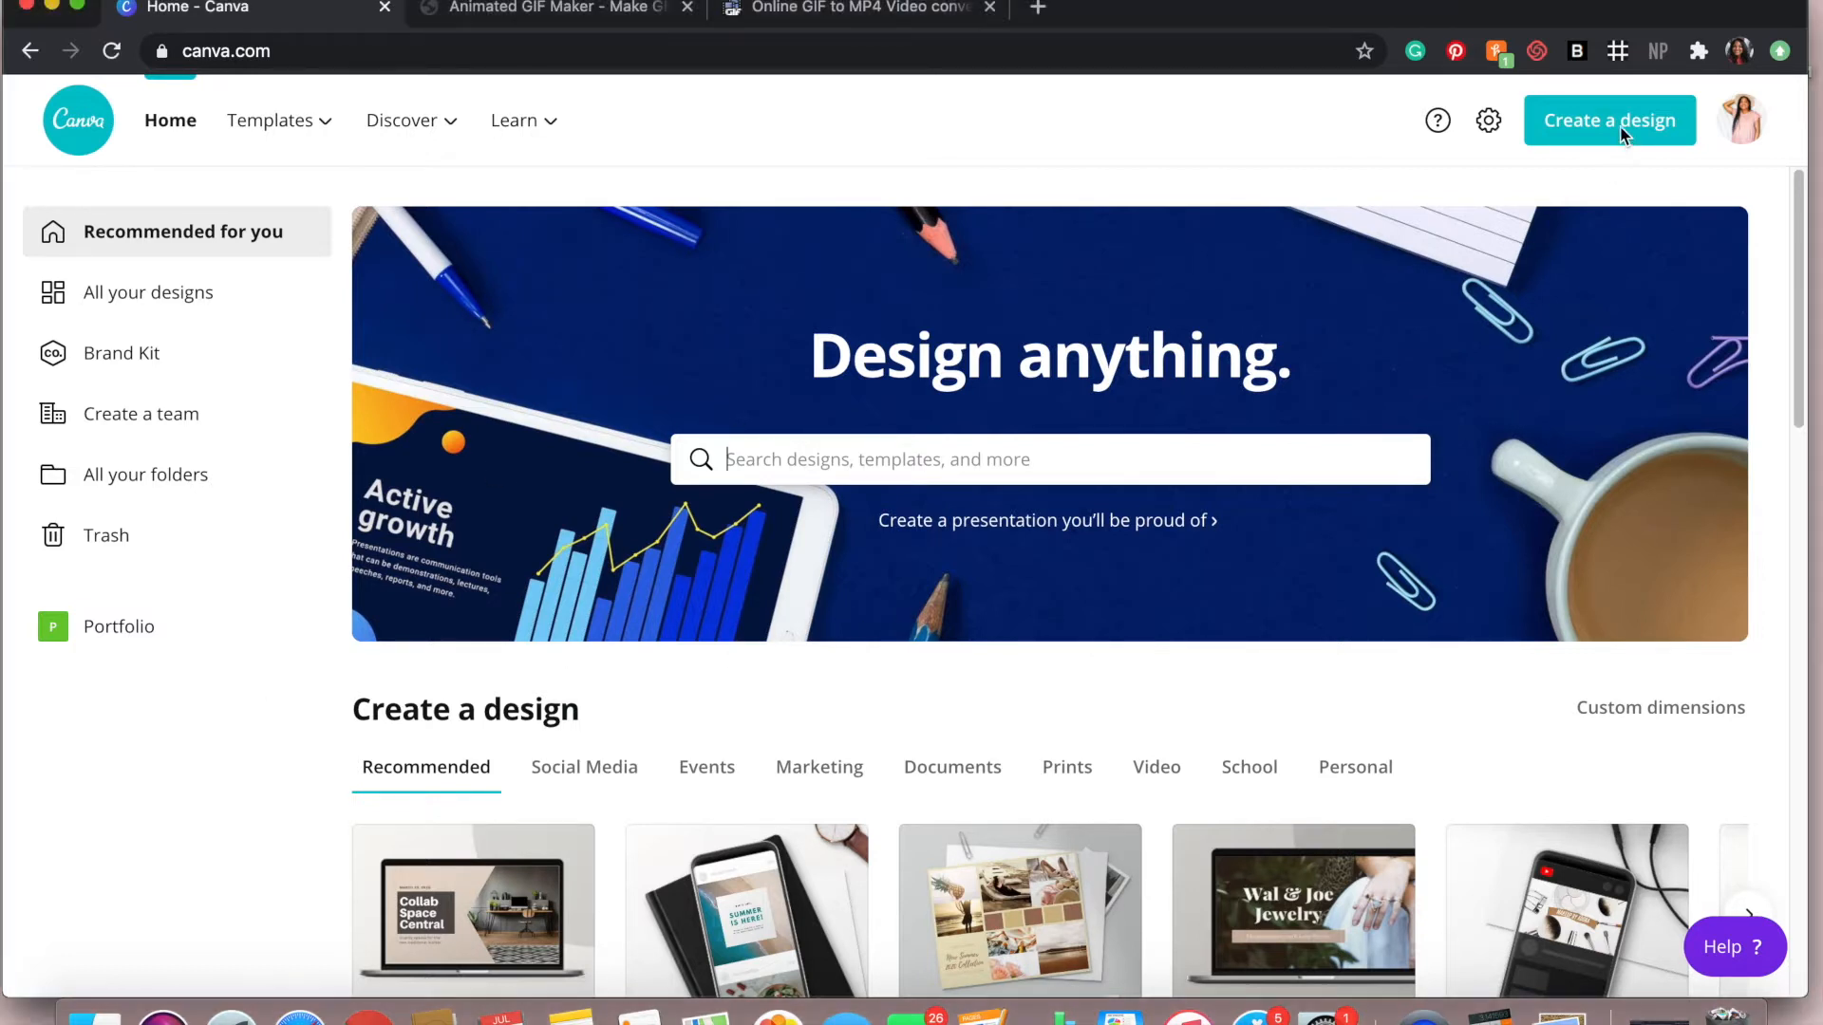
left_click(1606, 131)
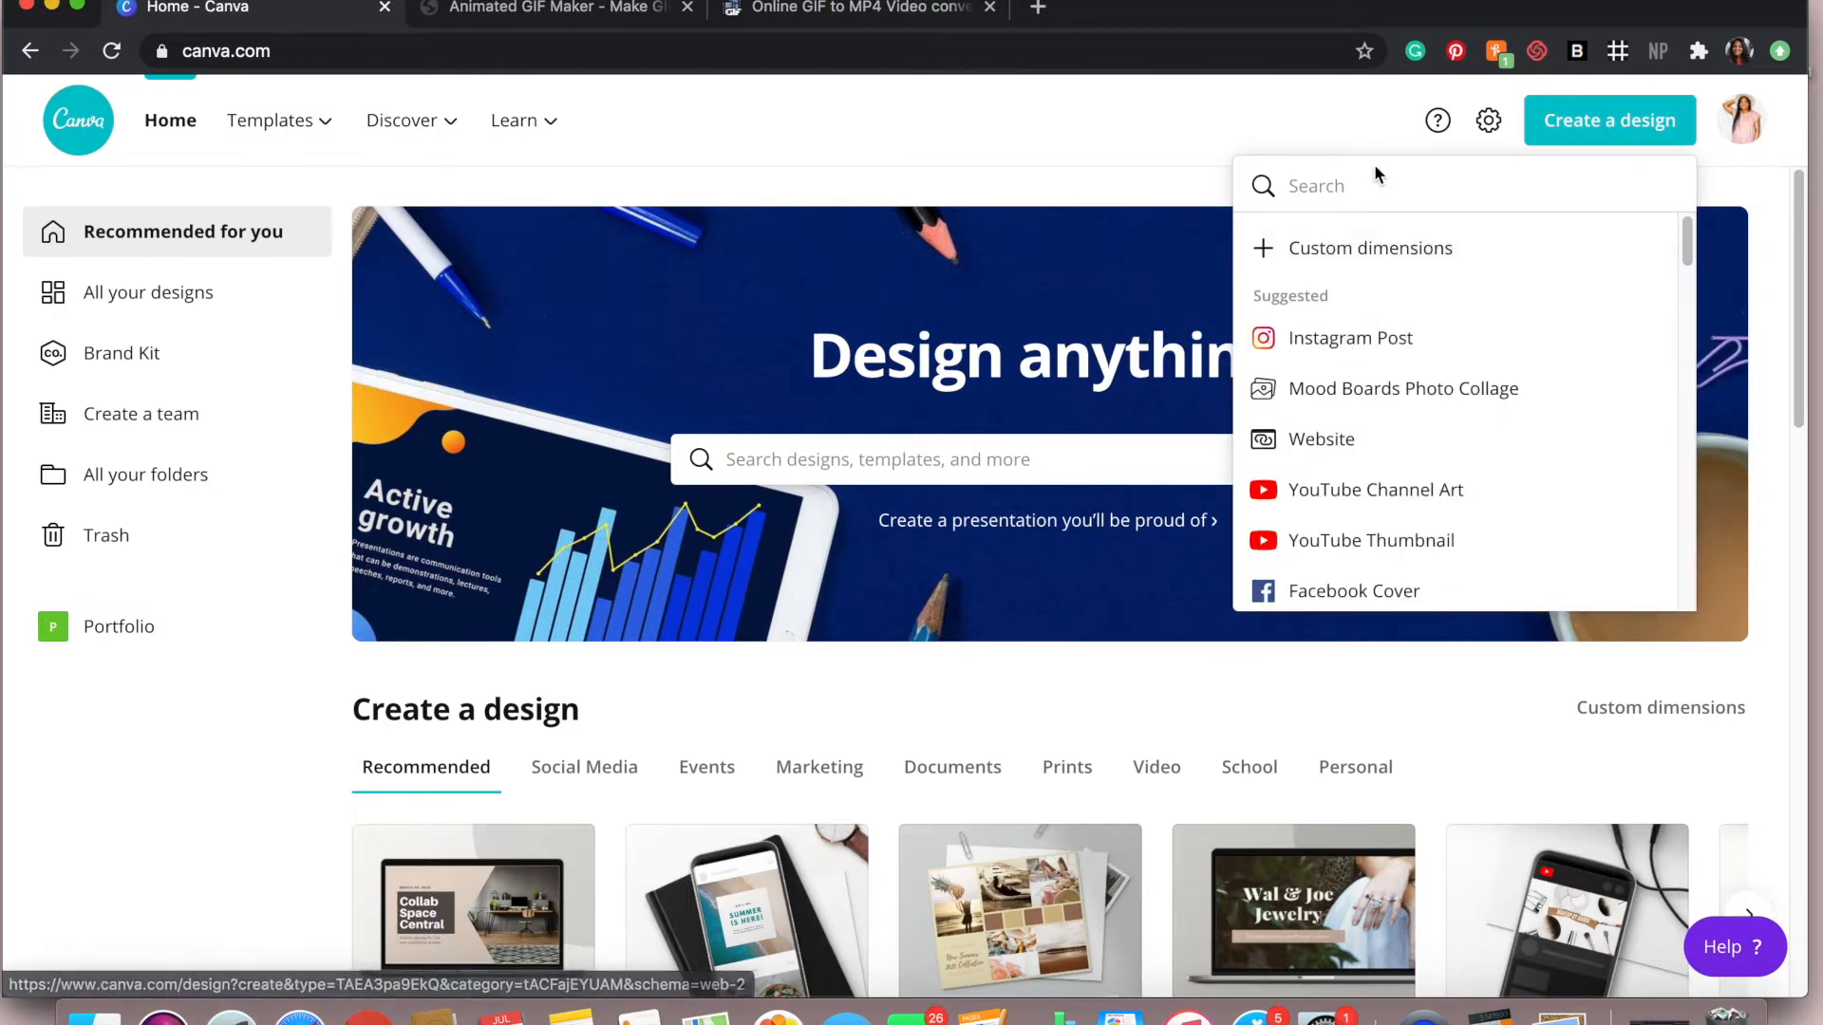
type("inst")
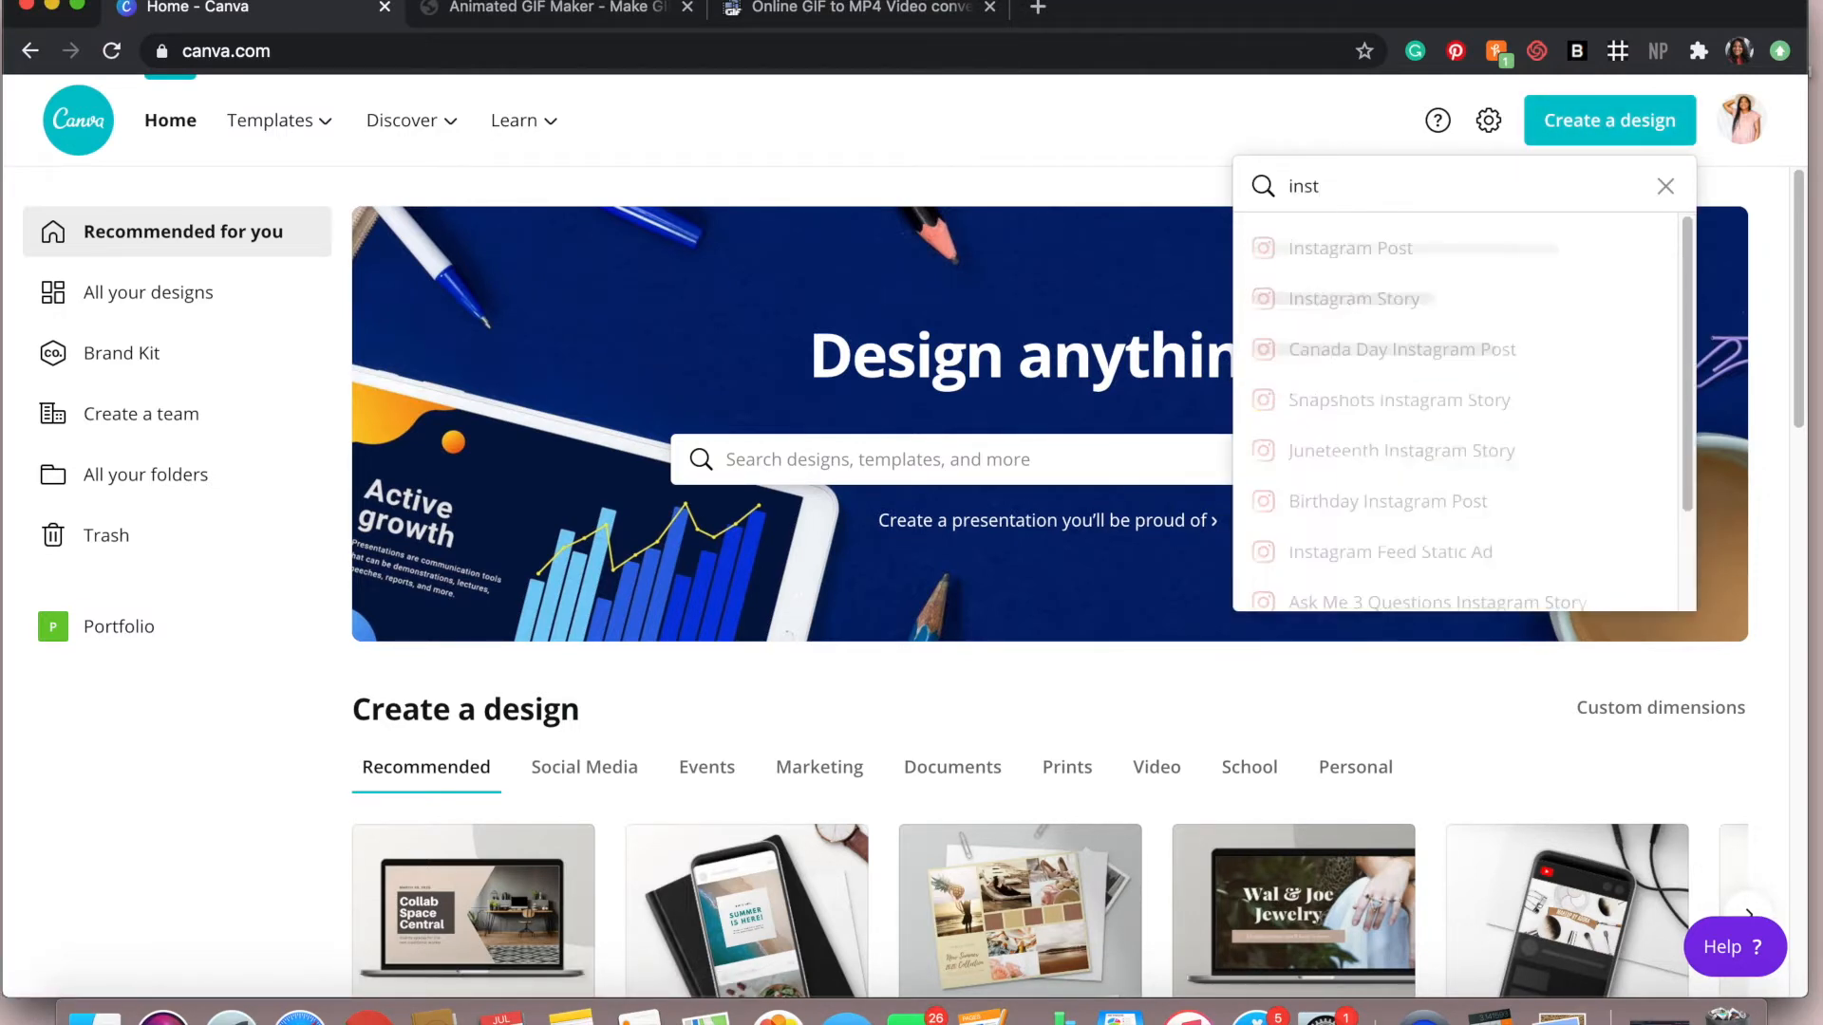
left_click(1383, 244)
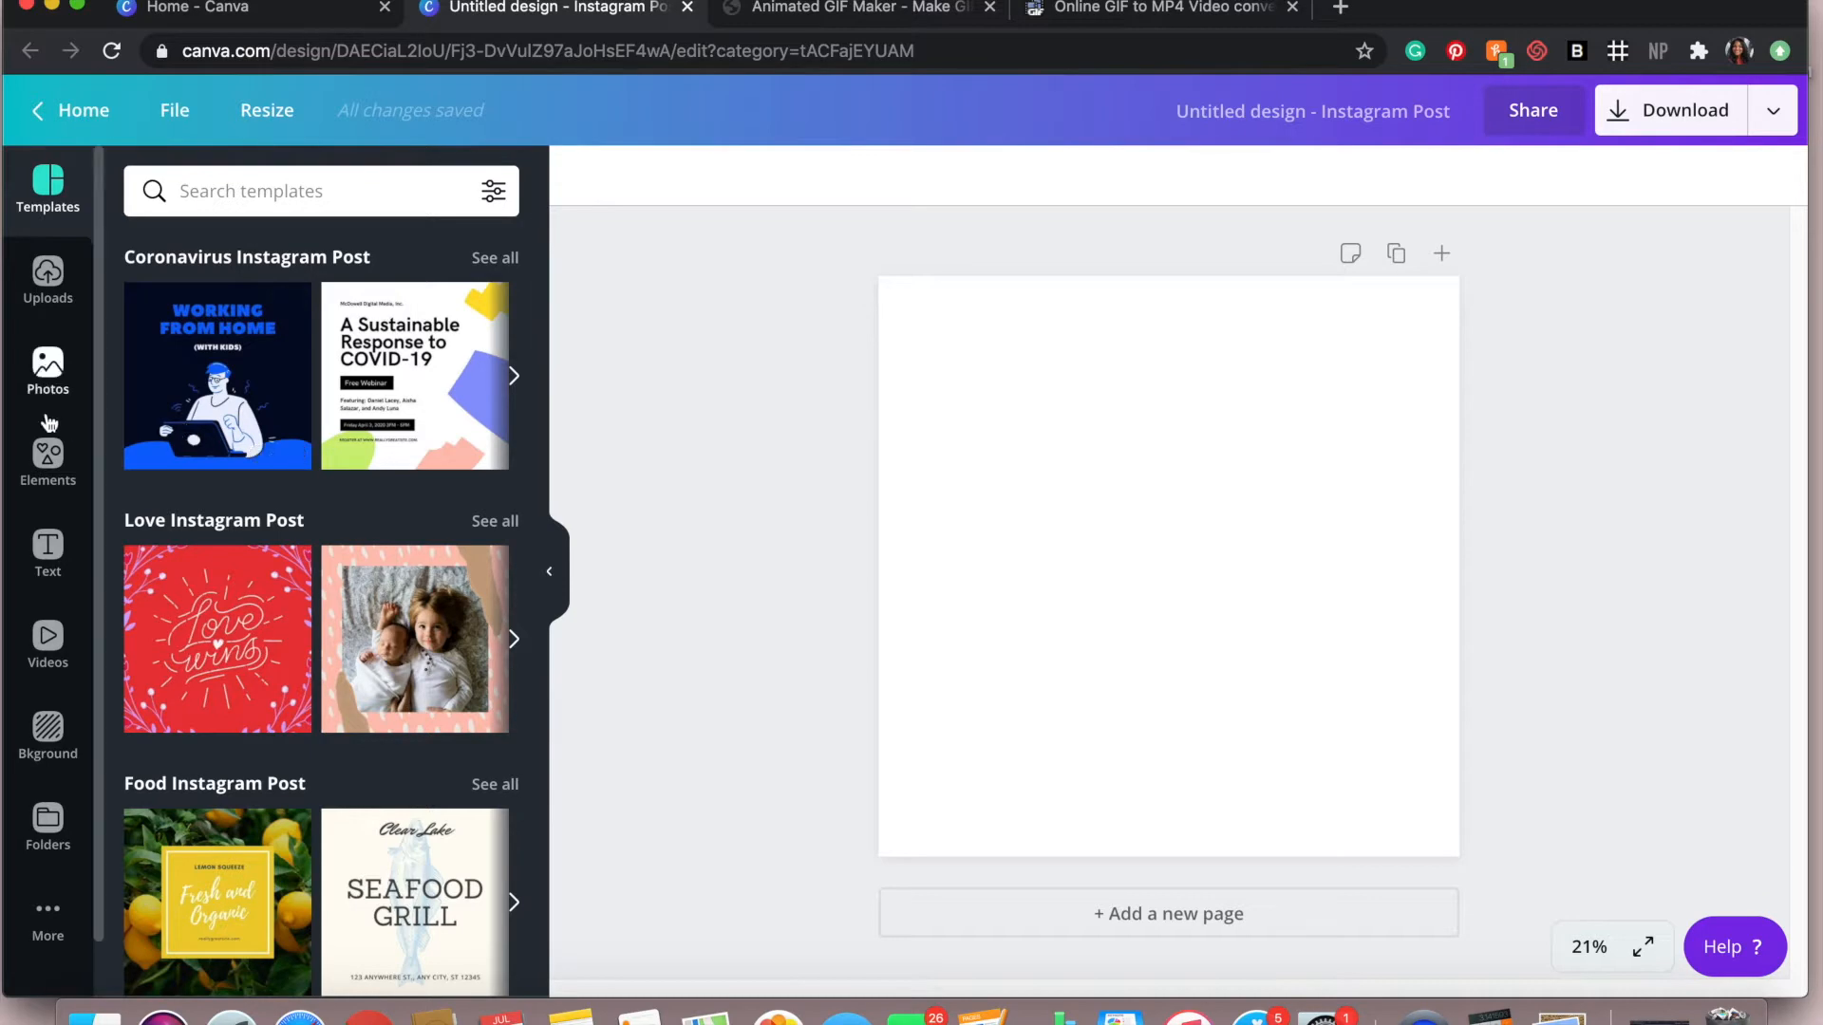
Search the elements for "iphone" and add the black notched phone frame with the landscape placeholder to the page
left_click(52, 465)
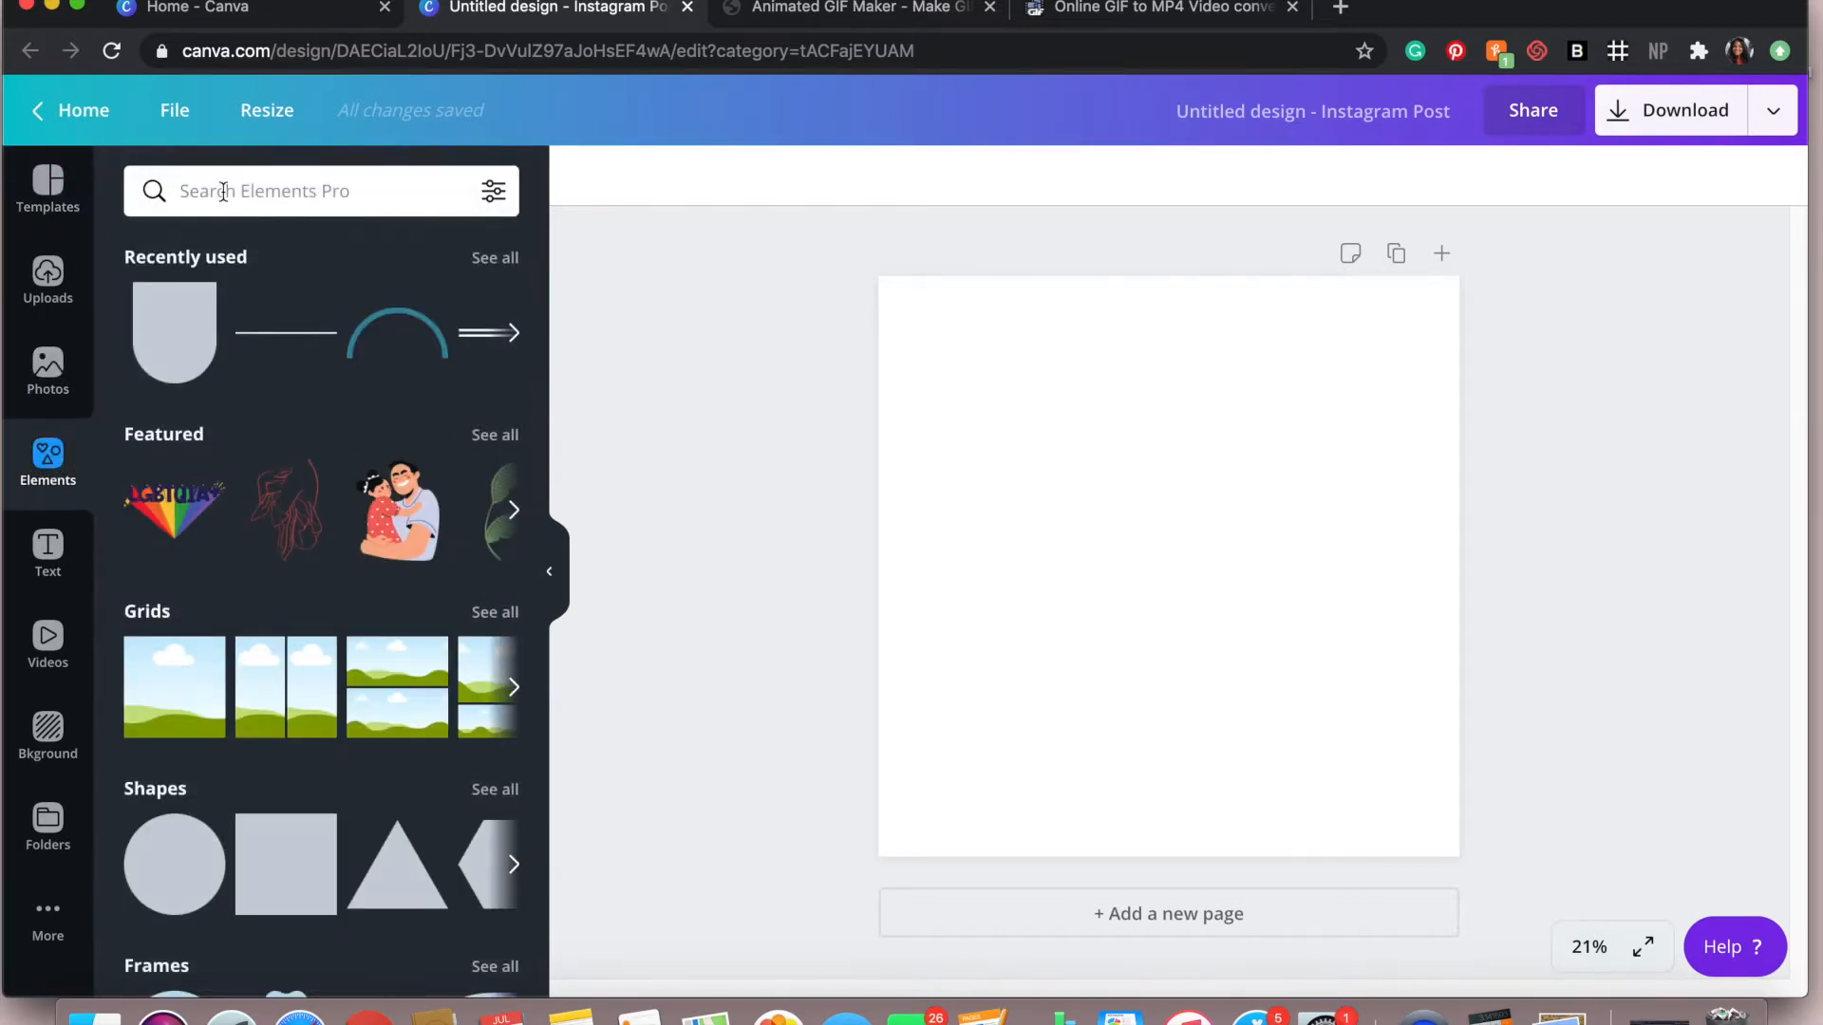
left_click(223, 191)
type("ip")
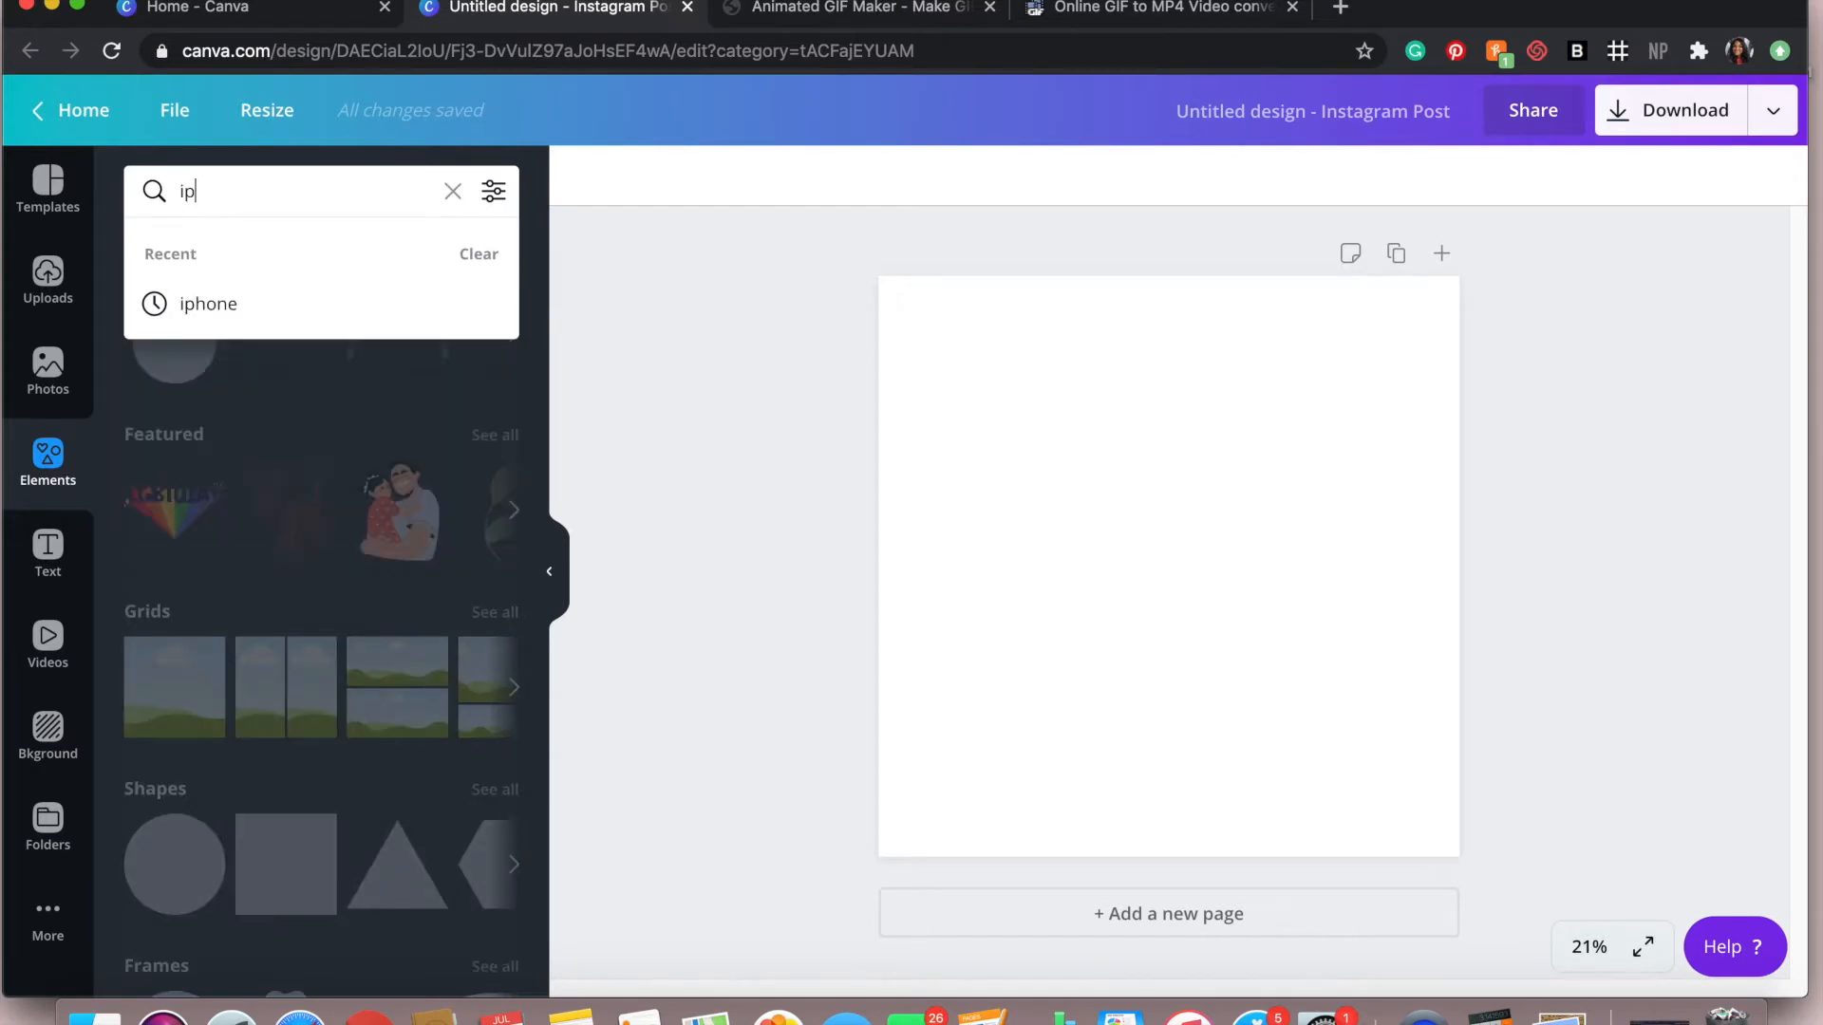
left_click(232, 302)
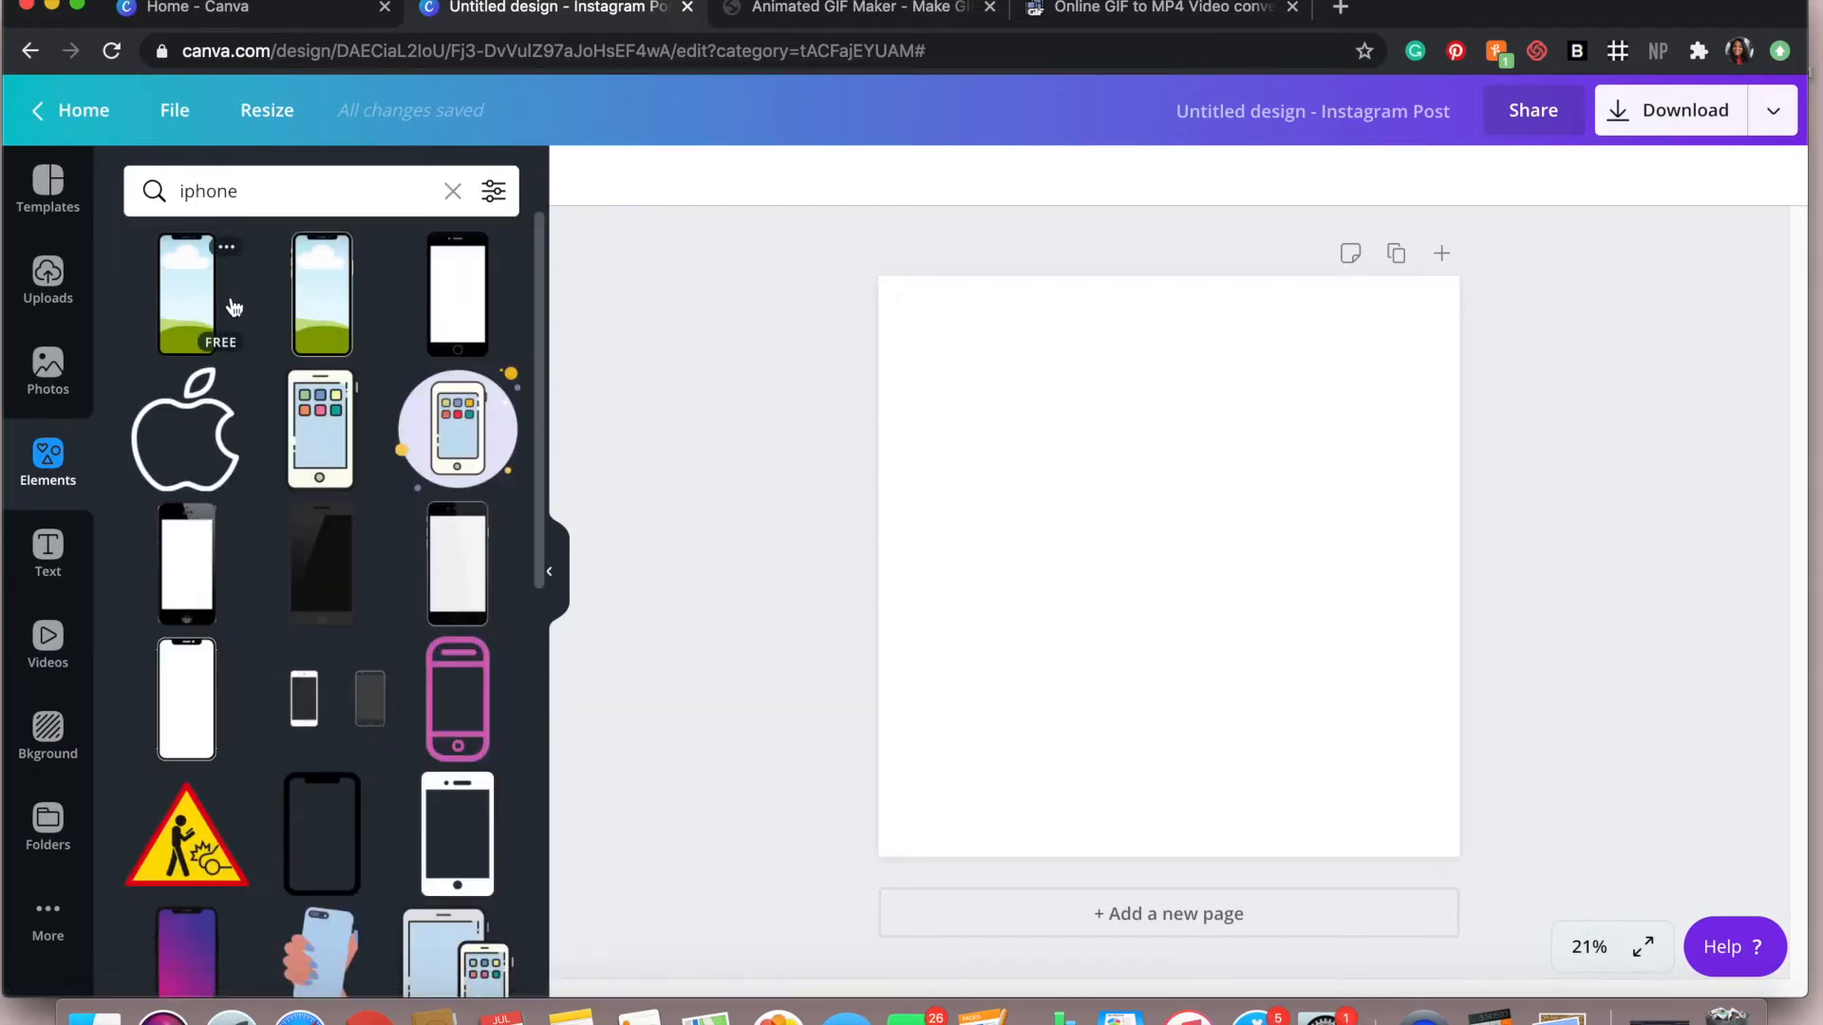
left_click(299, 321)
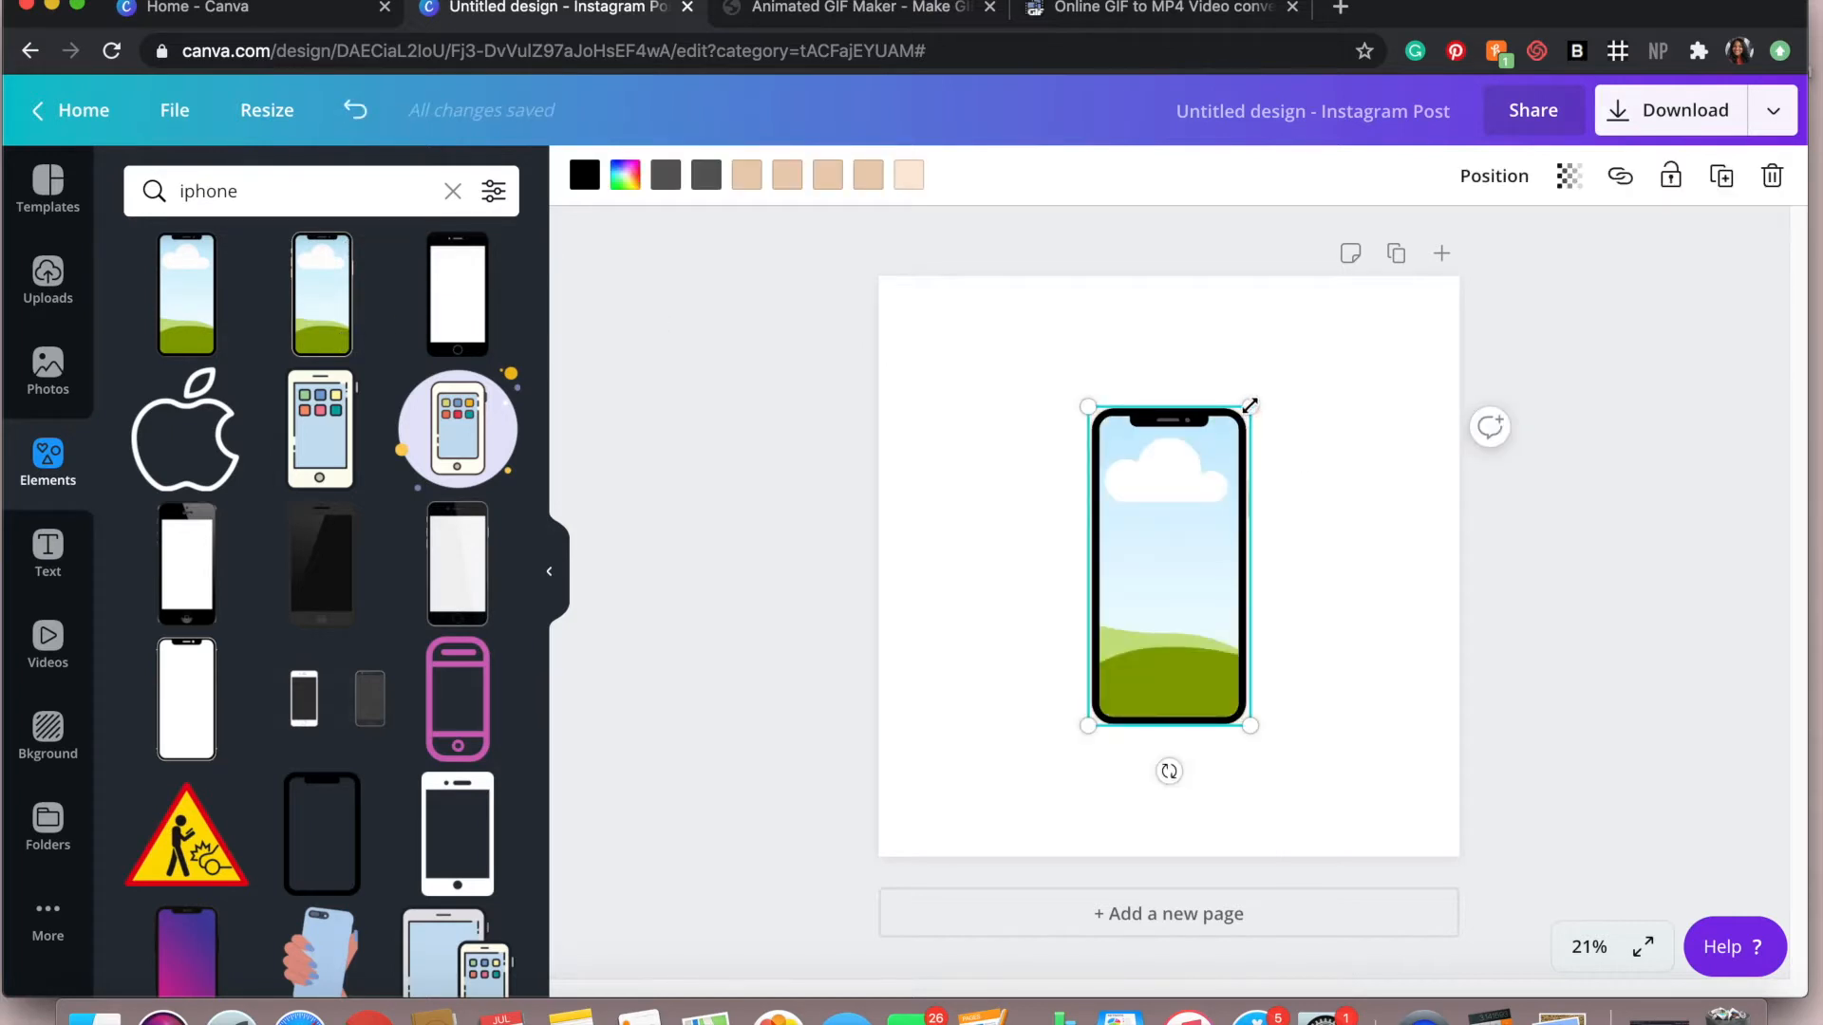
Enlarge the phone frame and centre it horizontally so that its lower end runs off the bottom of the page
left_click_drag(1250, 412, 1409, 326)
left_click_drag(1234, 476, 1202, 566)
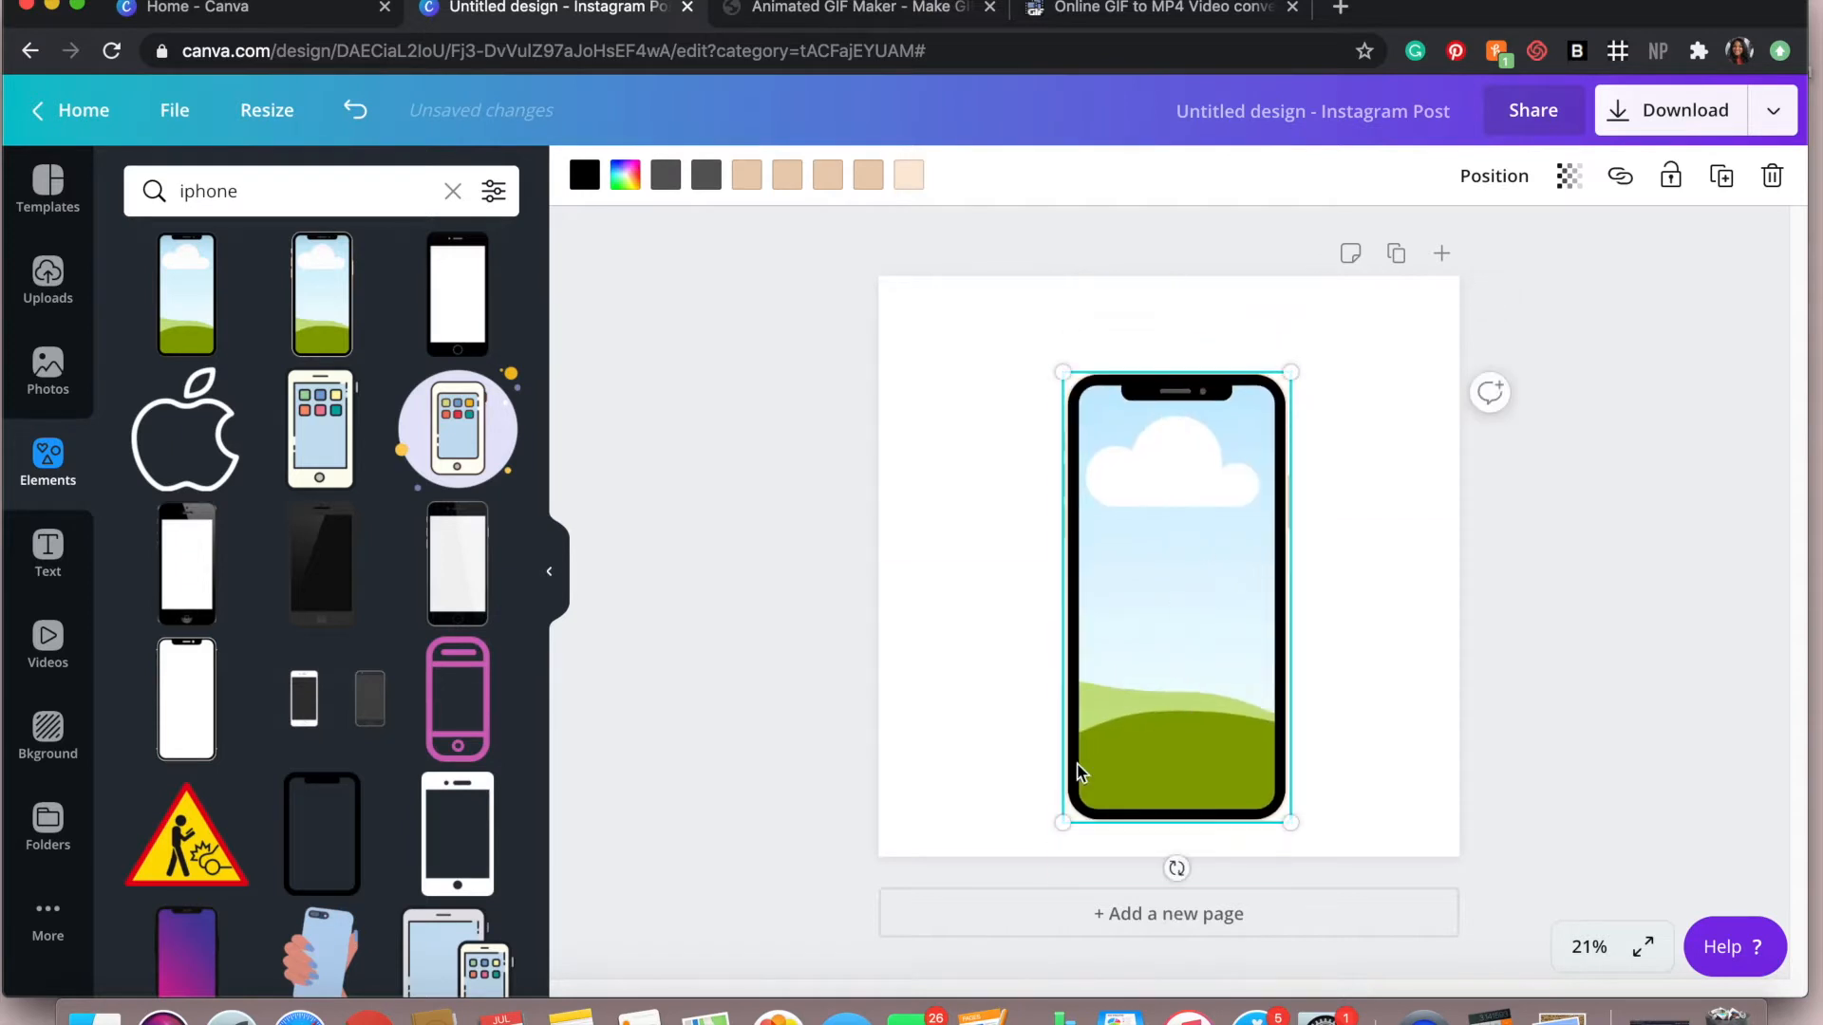
left_click_drag(1064, 819, 1017, 912)
left_click_drag(1173, 662, 1193, 663)
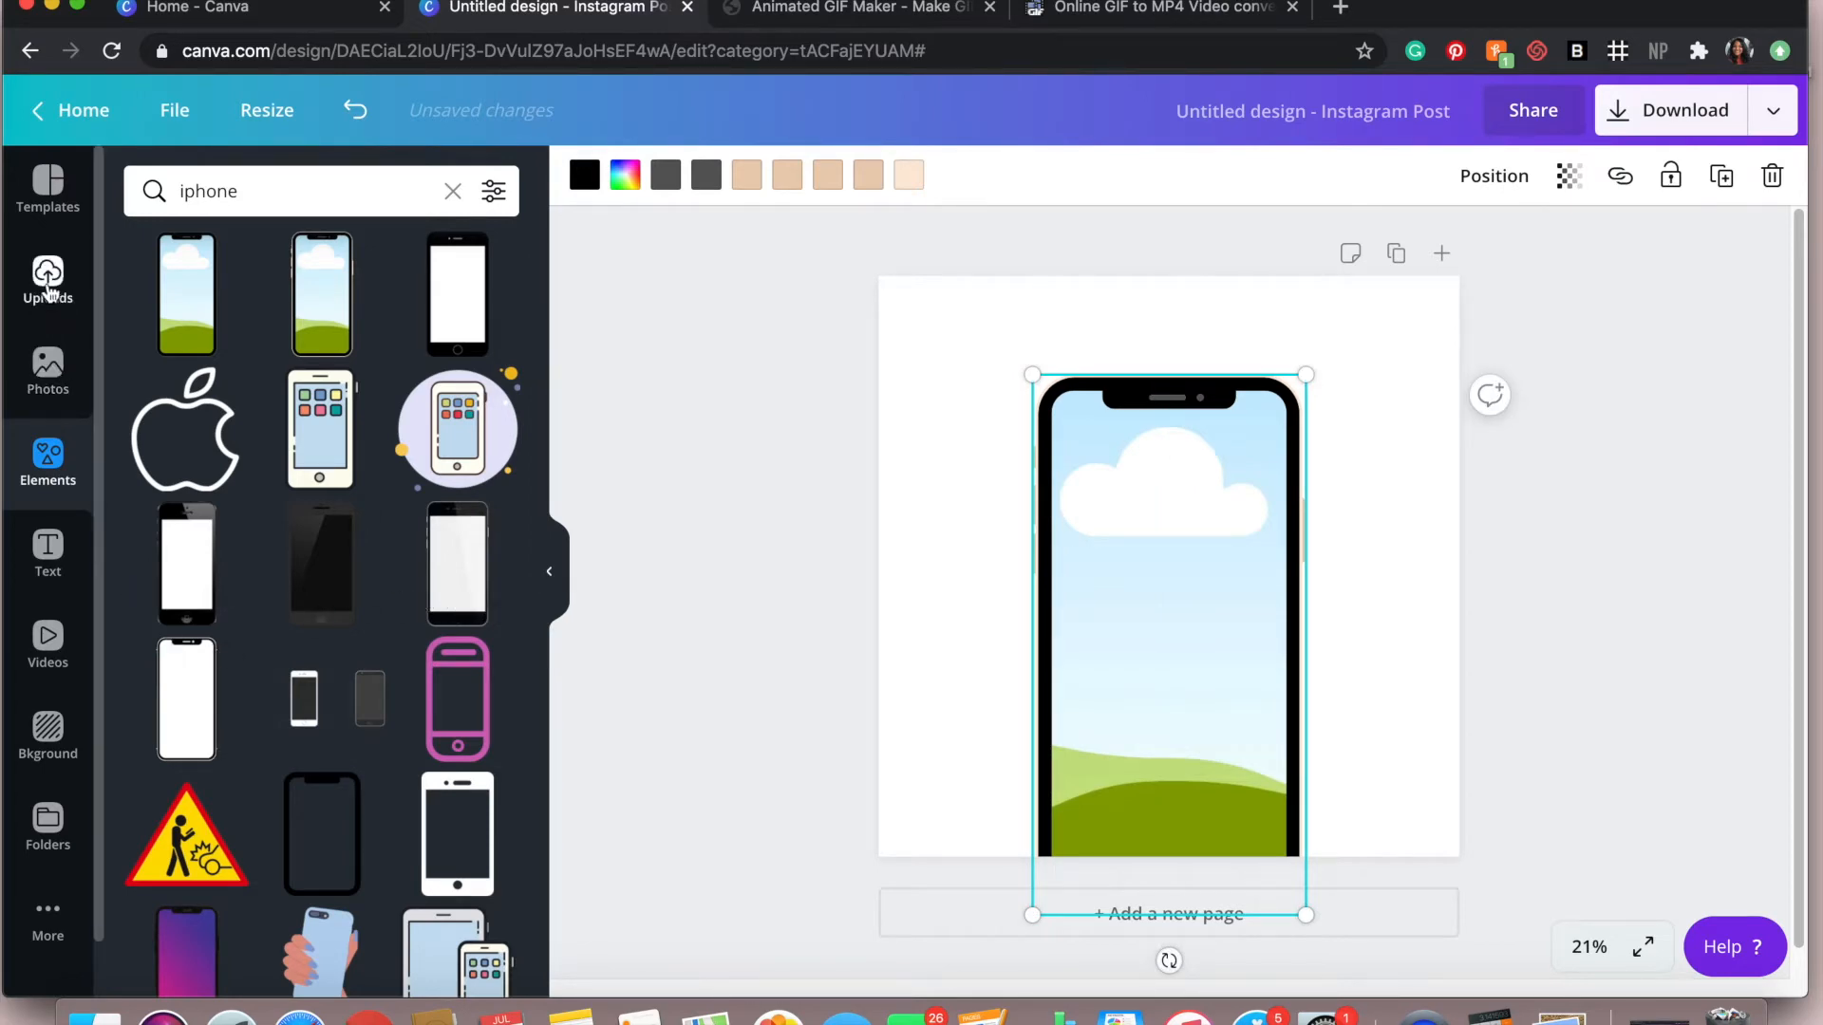
Add the uploaded pink cloud image to the page and place it inside the phone frame as the screen background
left_click(48, 275)
scroll(270, 589, "down", 5)
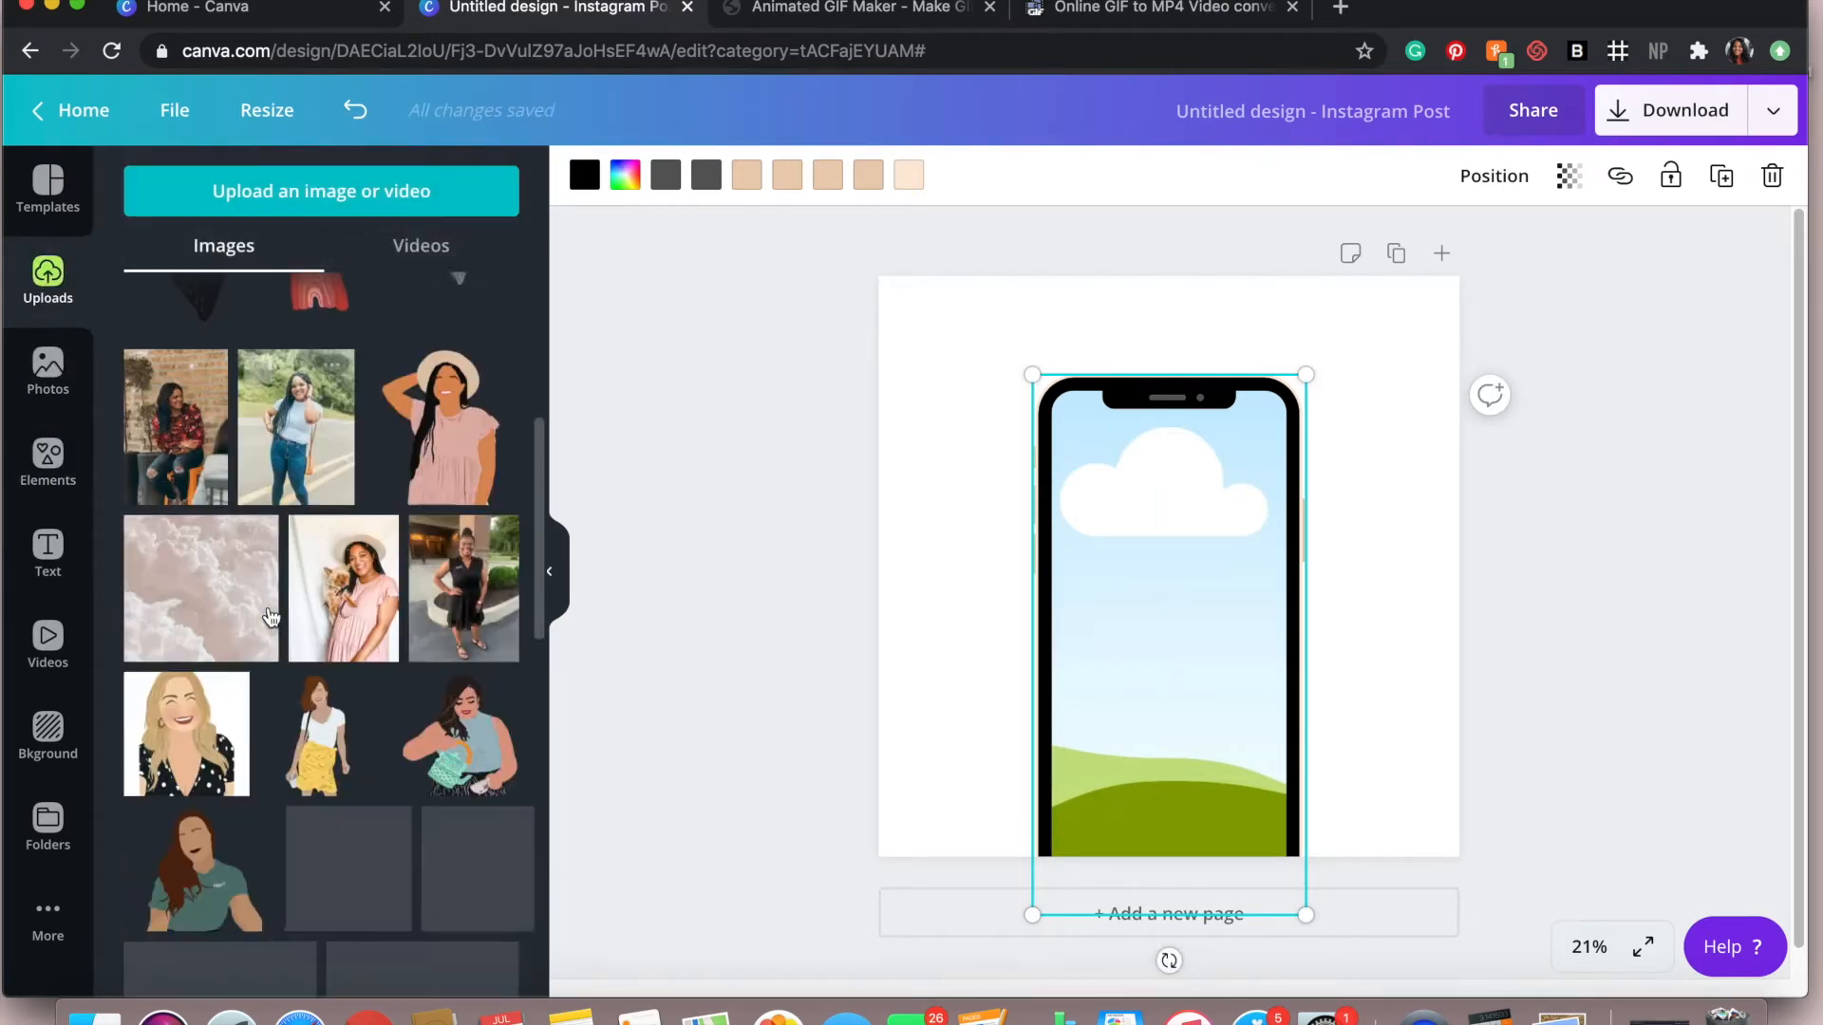
left_click(219, 595)
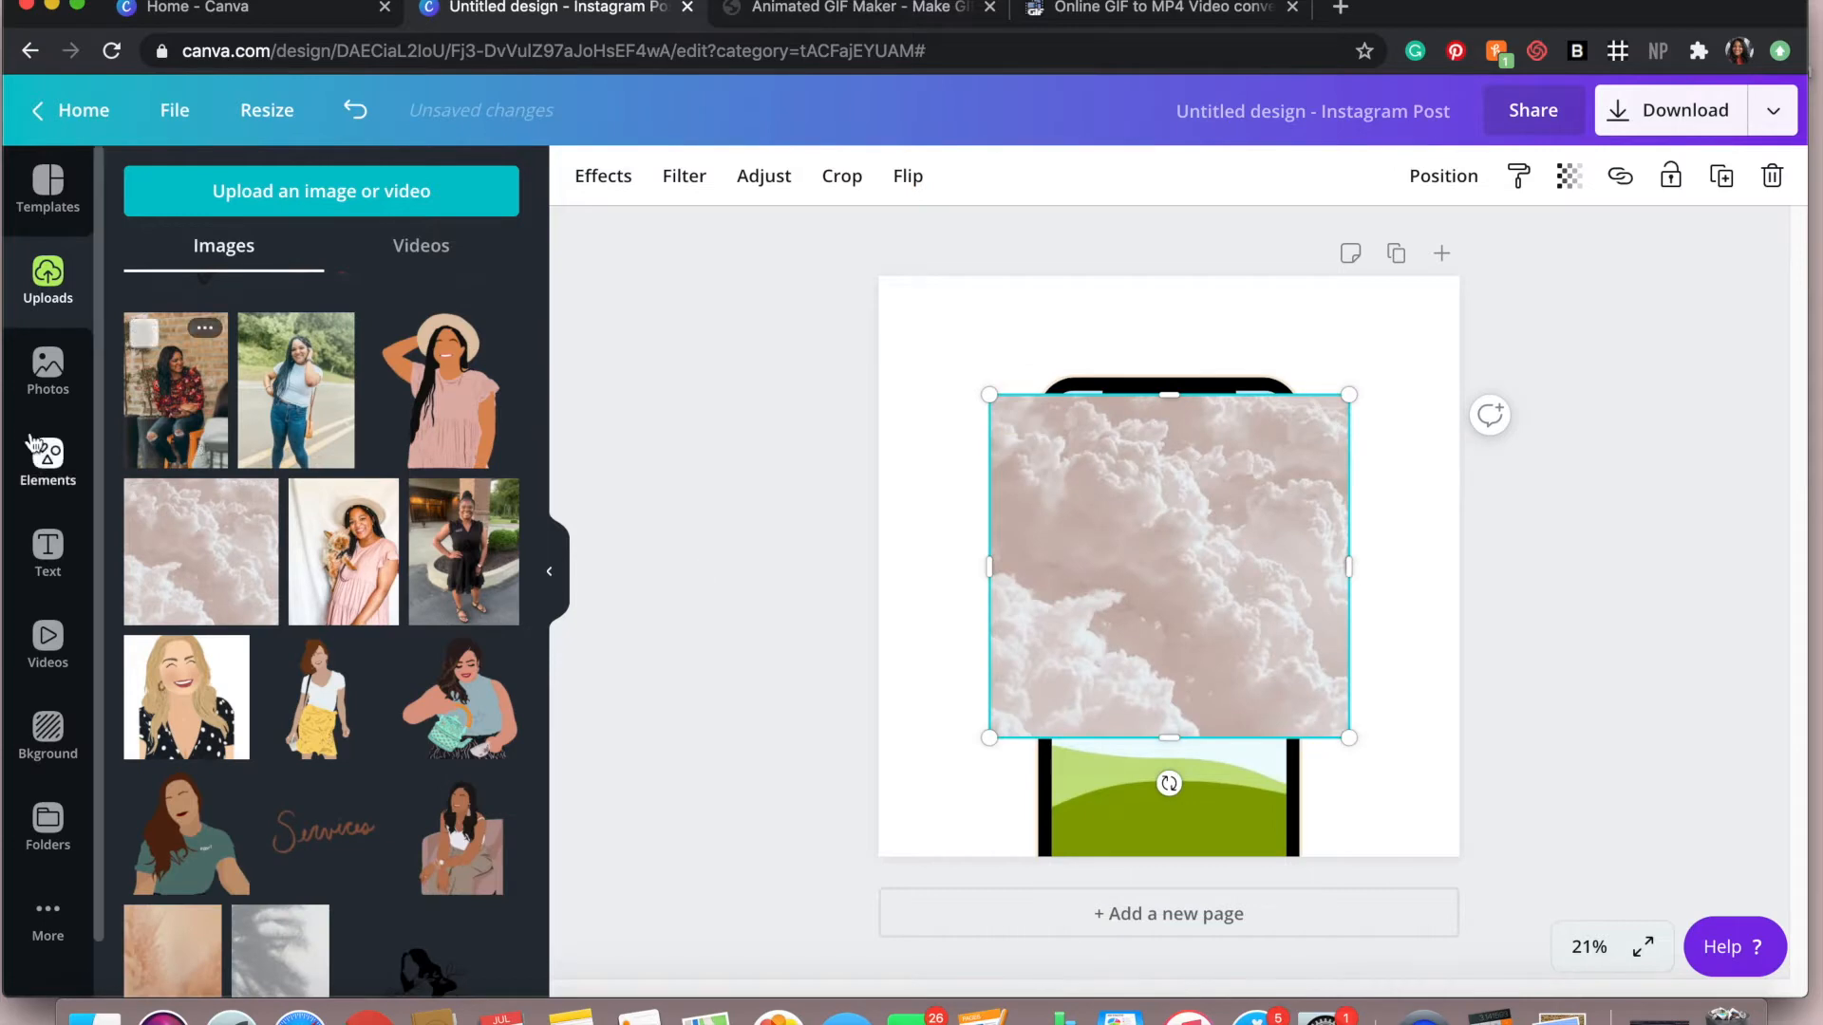
left_click(63, 387)
mouse_move(1202, 534)
left_mouse_down()
mouse_move(1171, 435)
mouse_move(1213, 528)
mouse_move(1194, 537)
left_mouse_up()
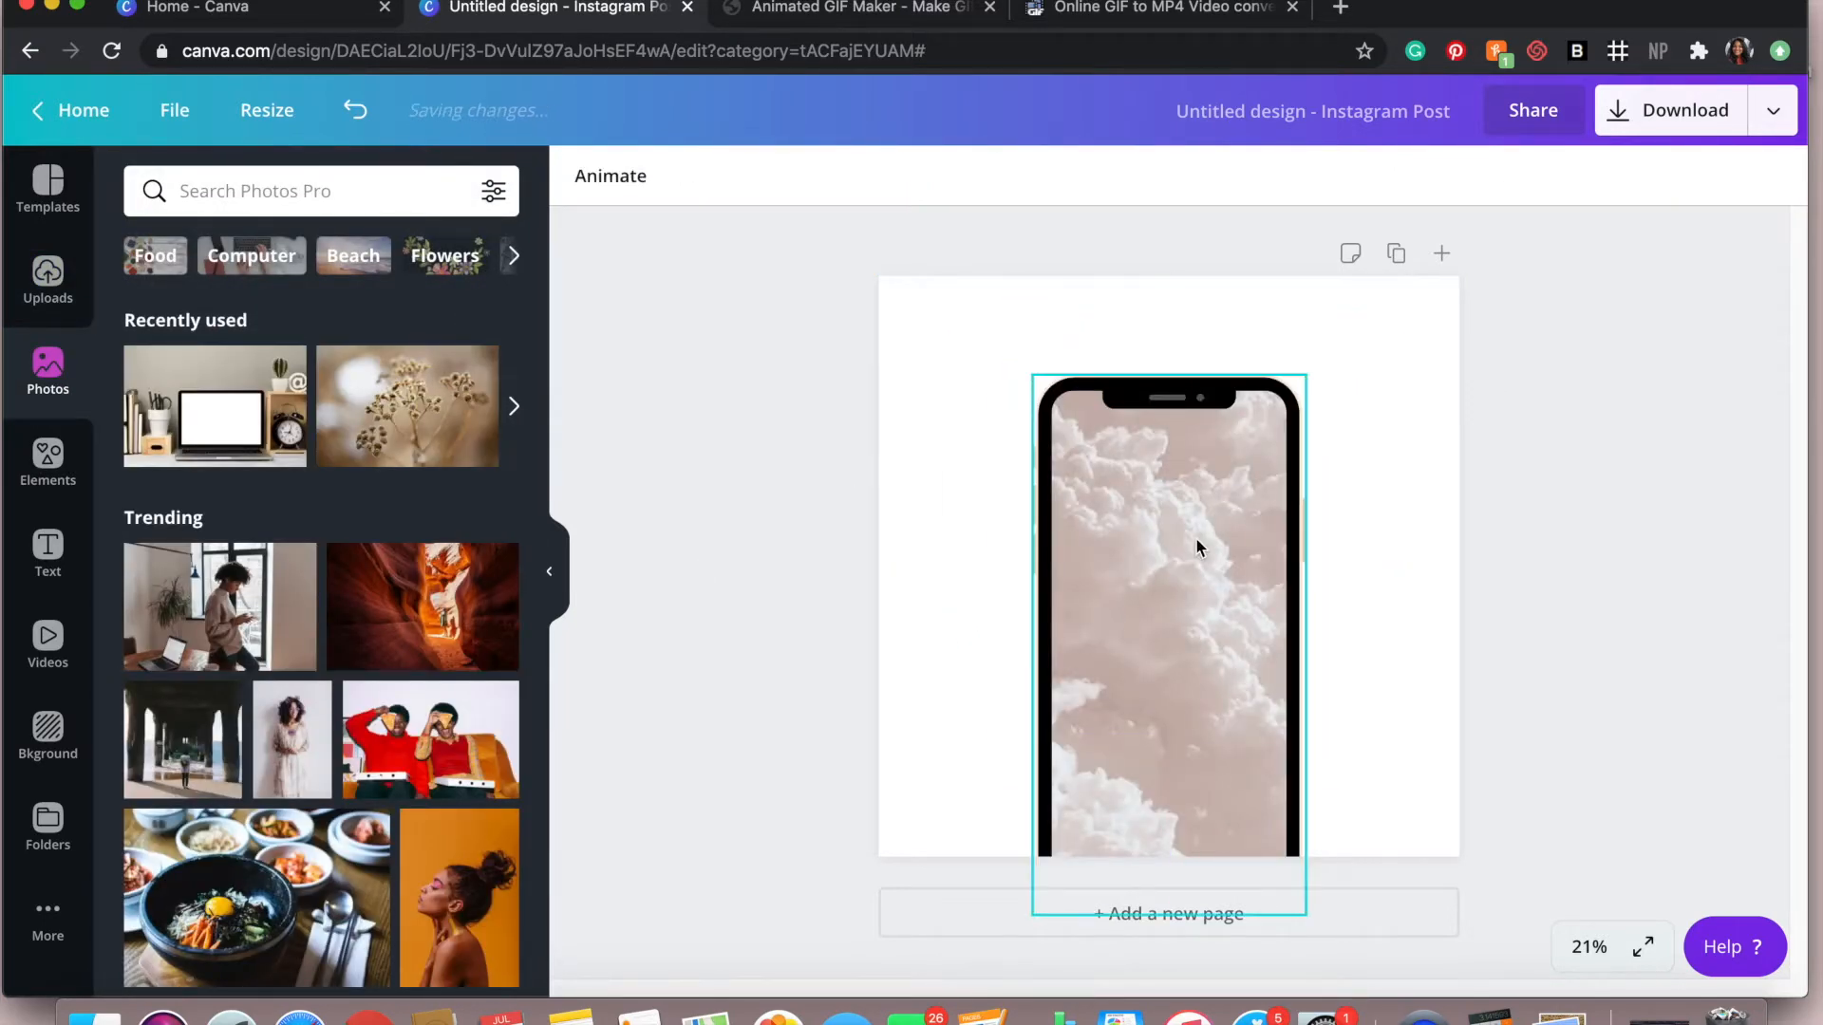
left_click(988, 541)
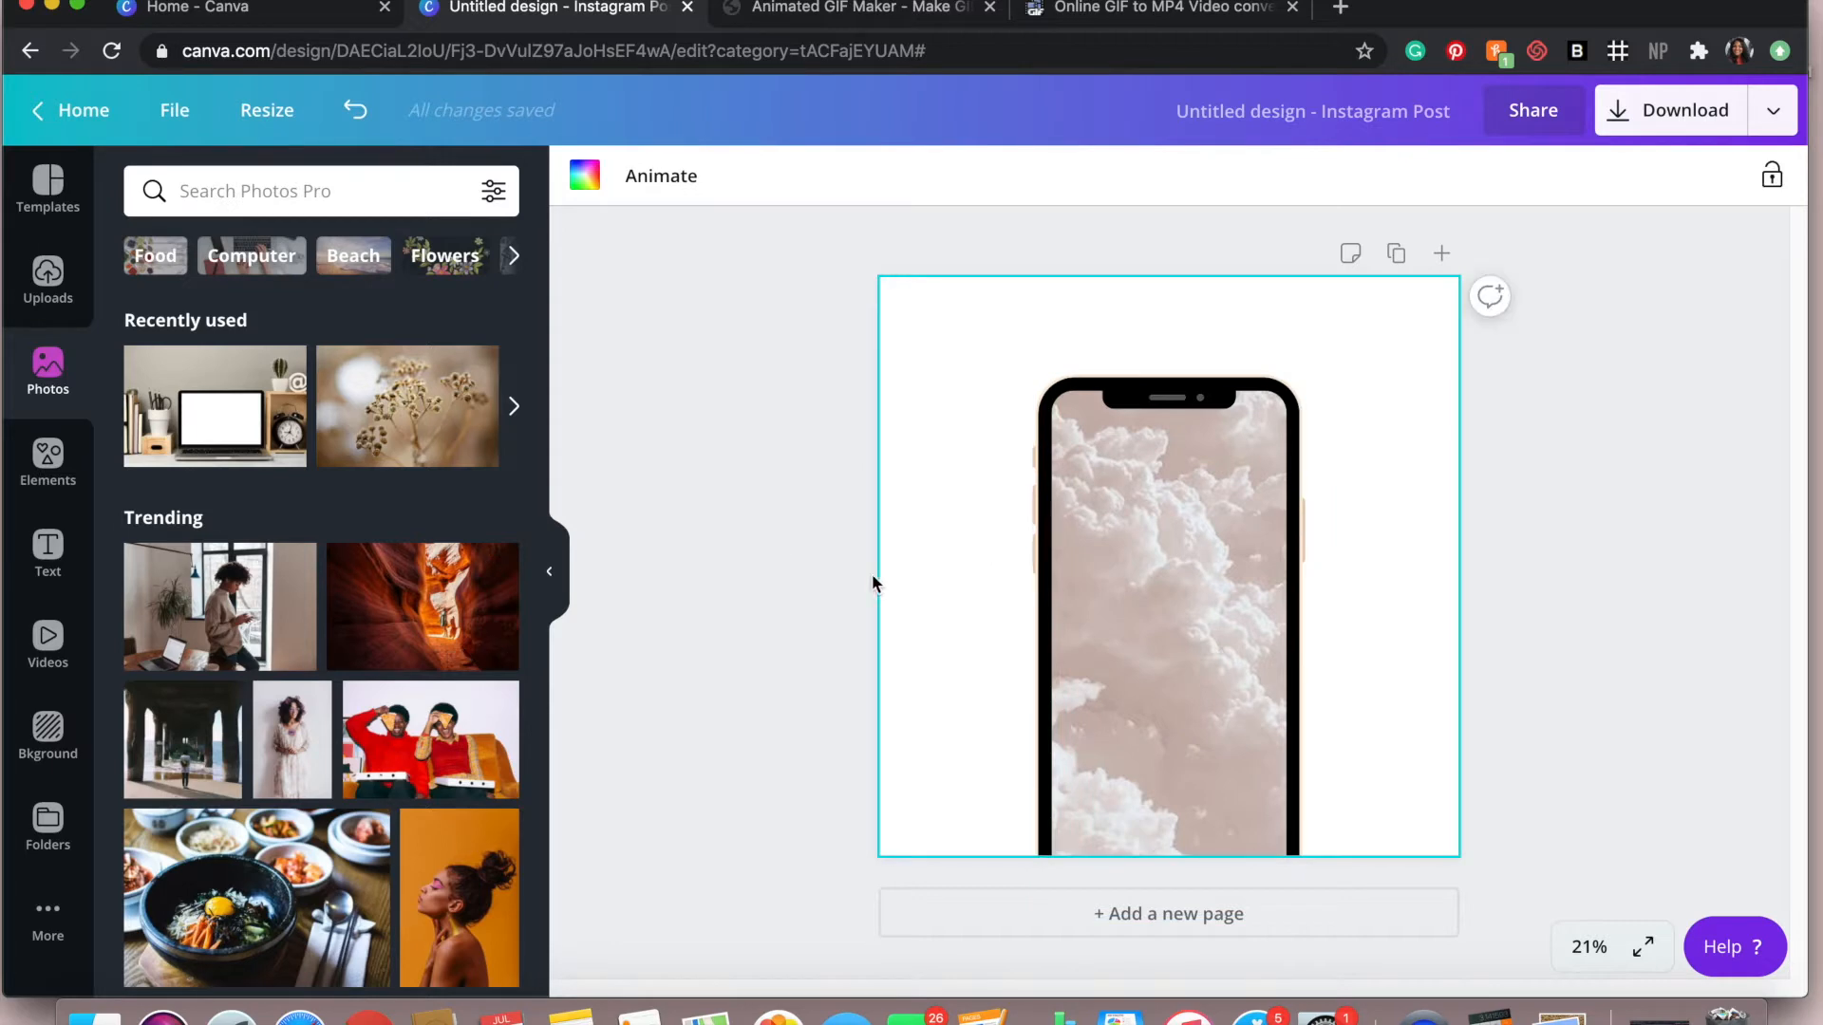
Add a heading reading "COOL" and move it slightly down over the phone's screen
left_click(48, 551)
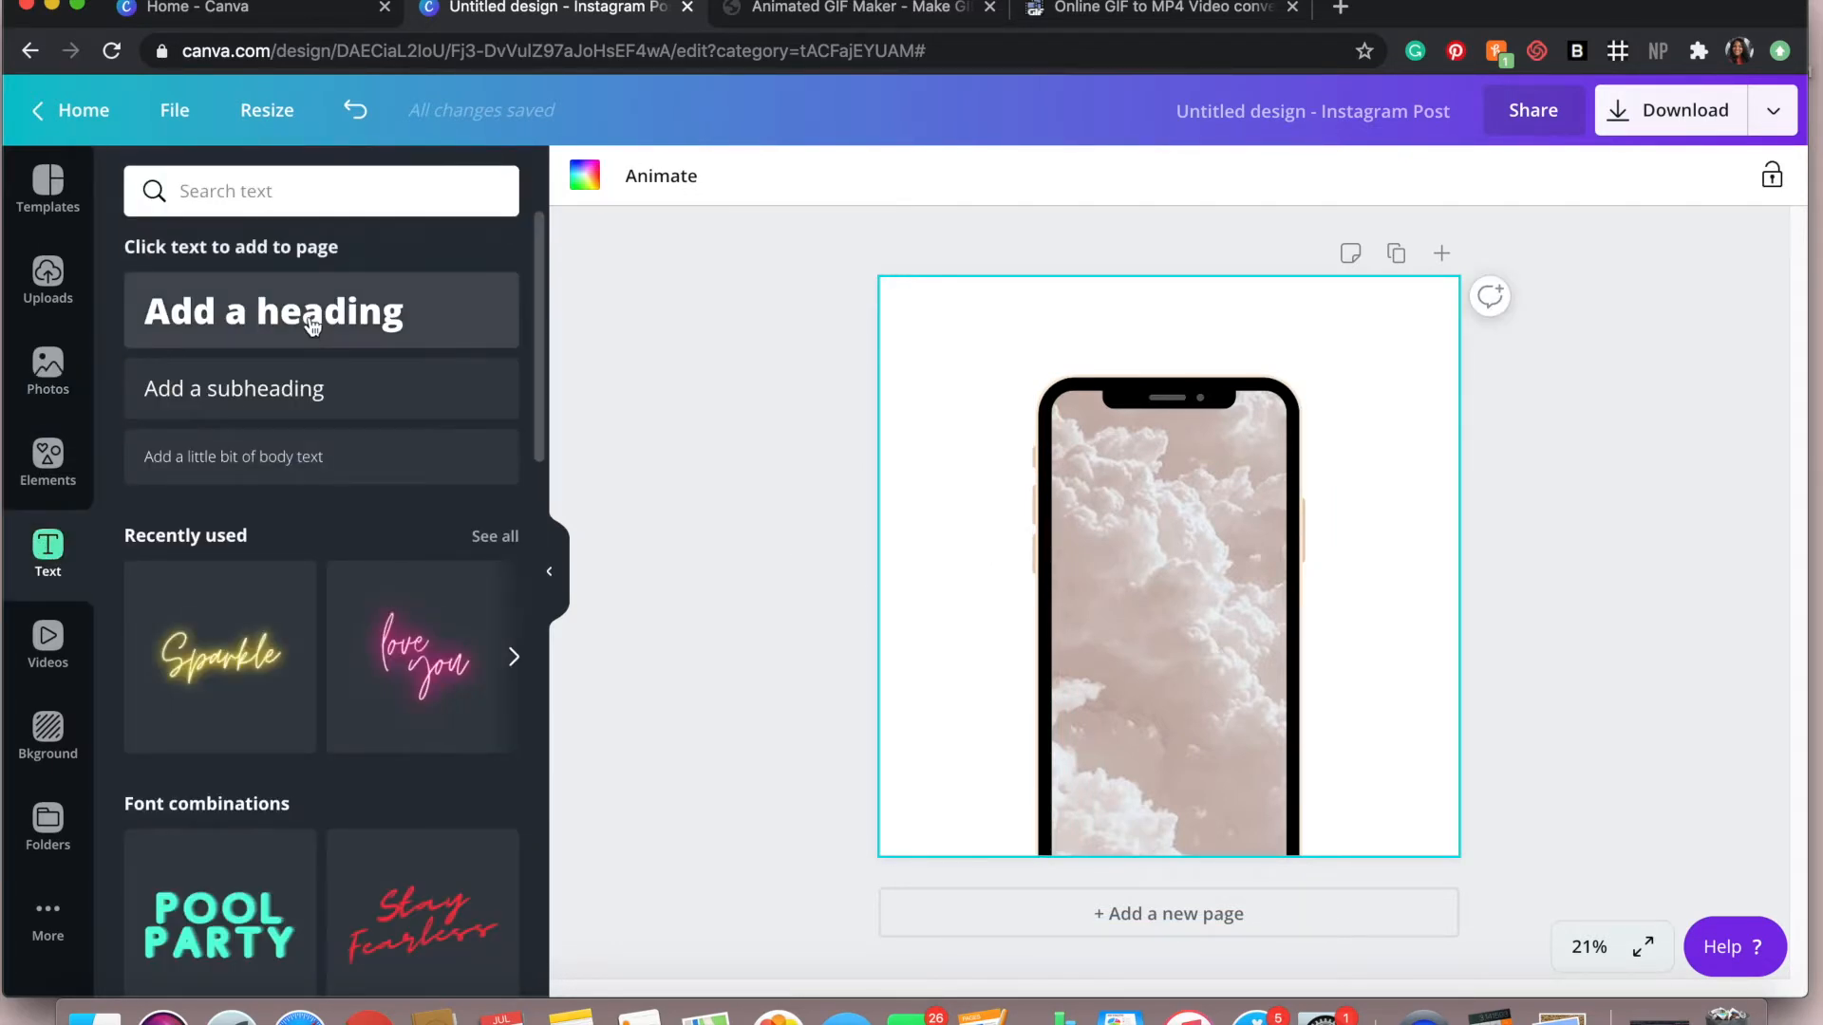
left_click(313, 325)
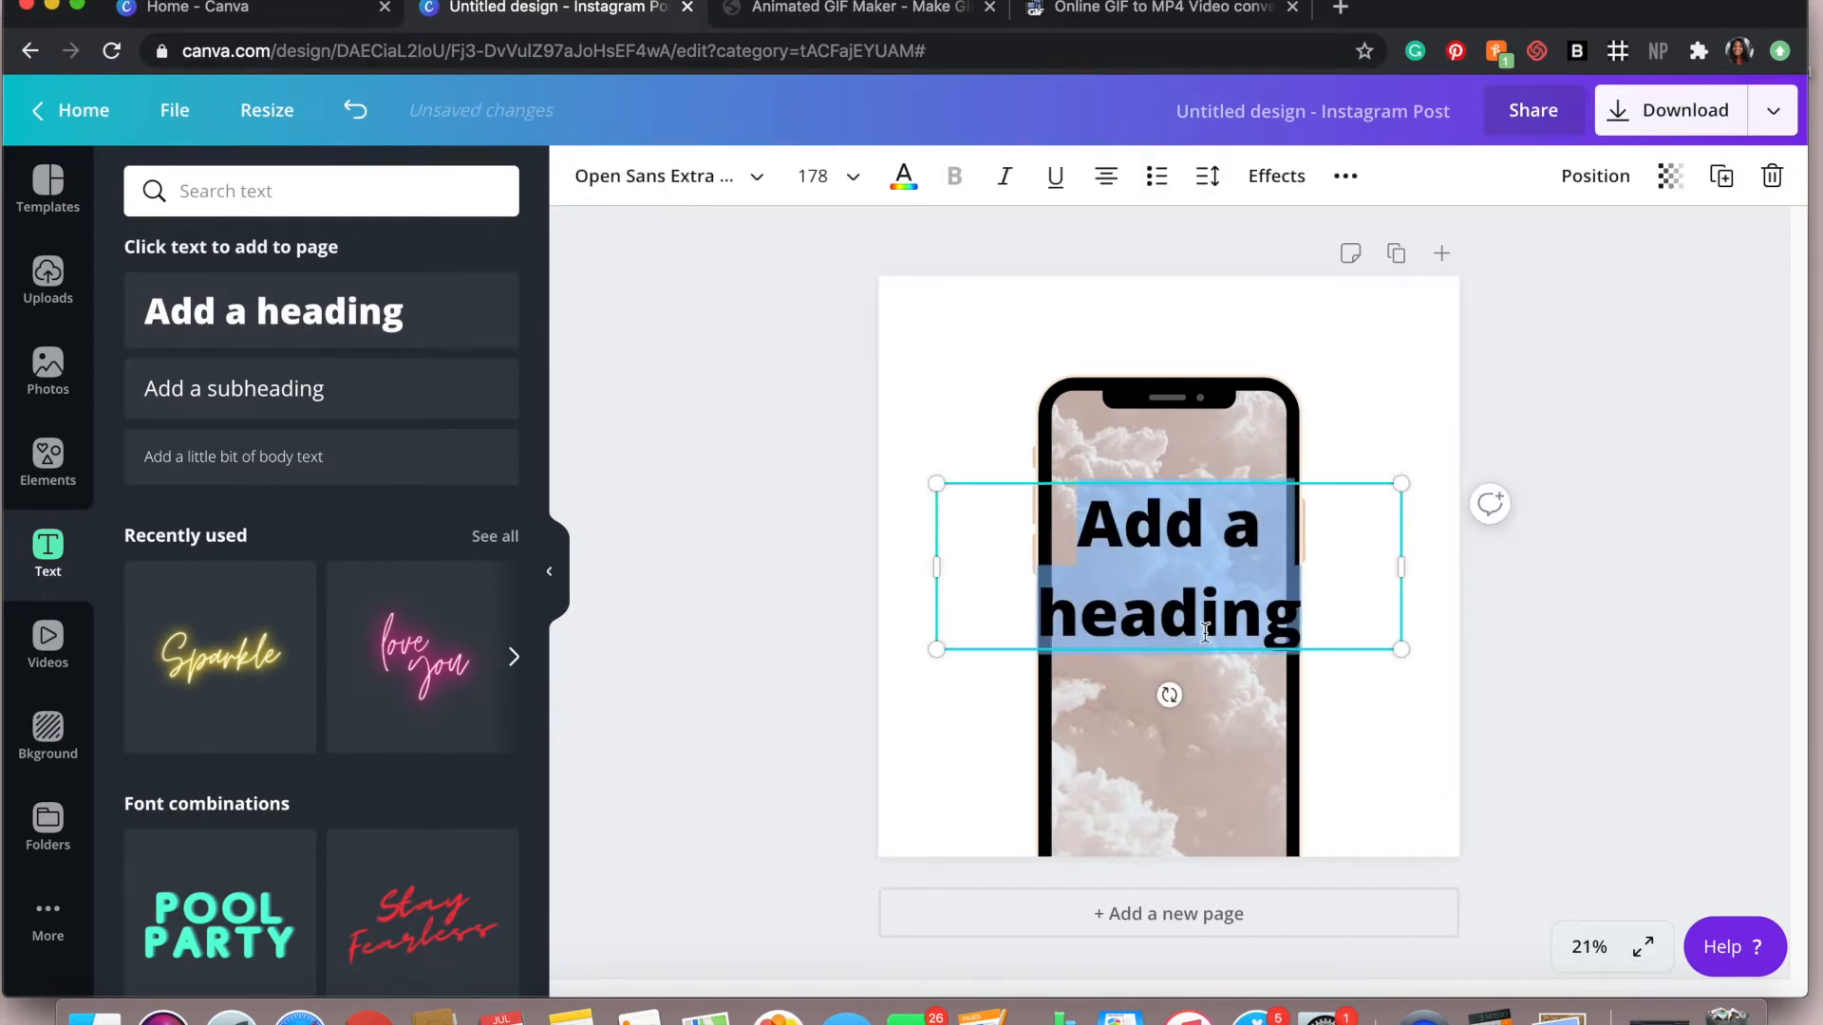
type("COOL")
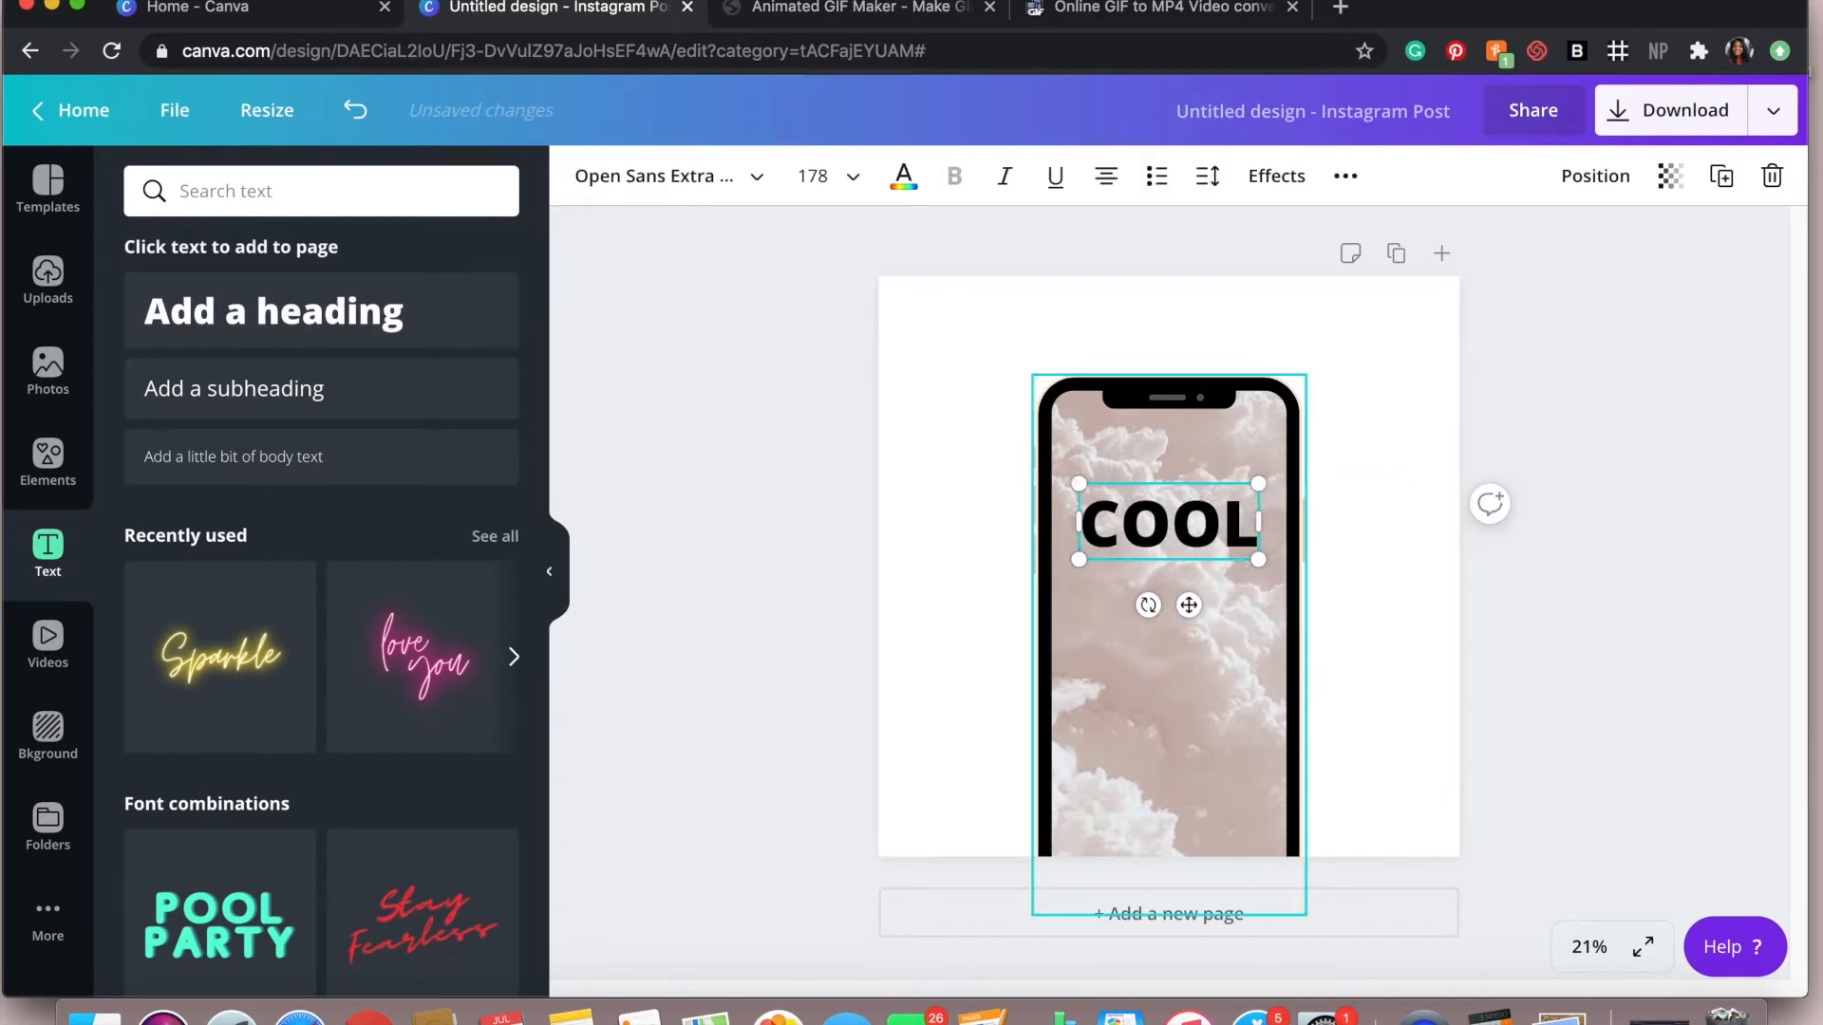
left_click_drag(1189, 612, 1188, 651)
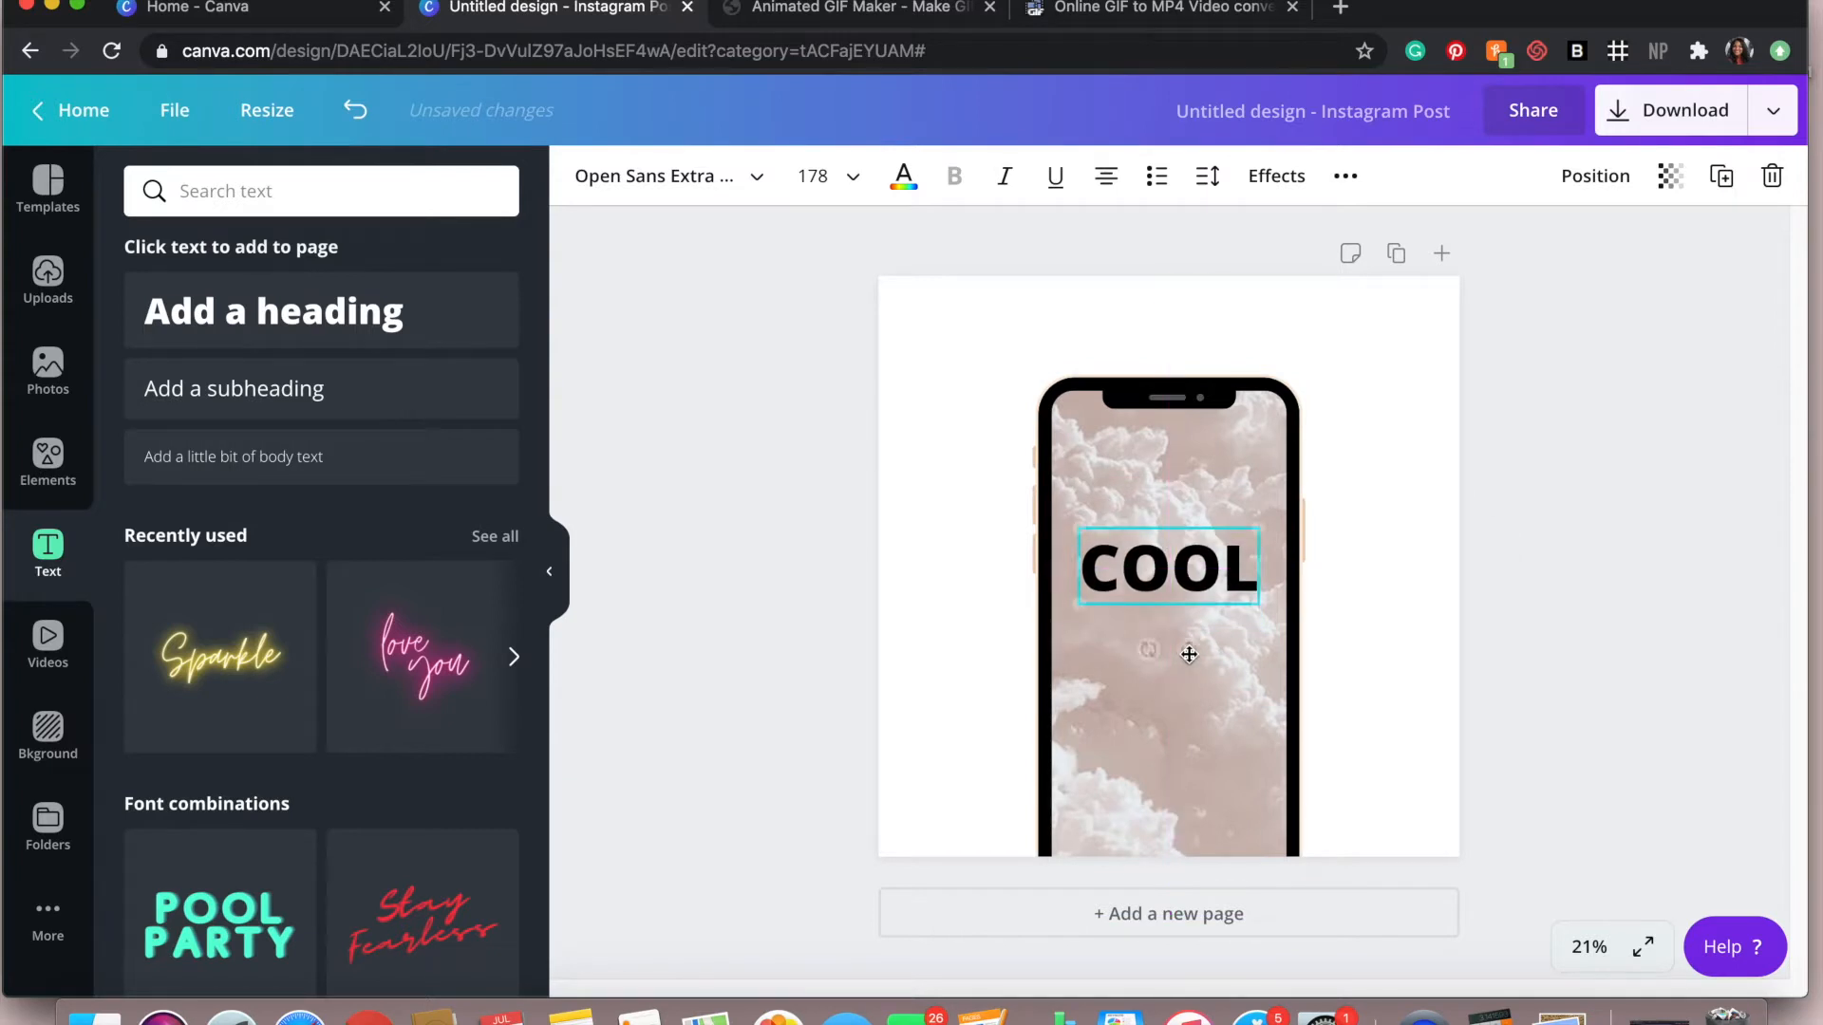
left_click(1419, 393)
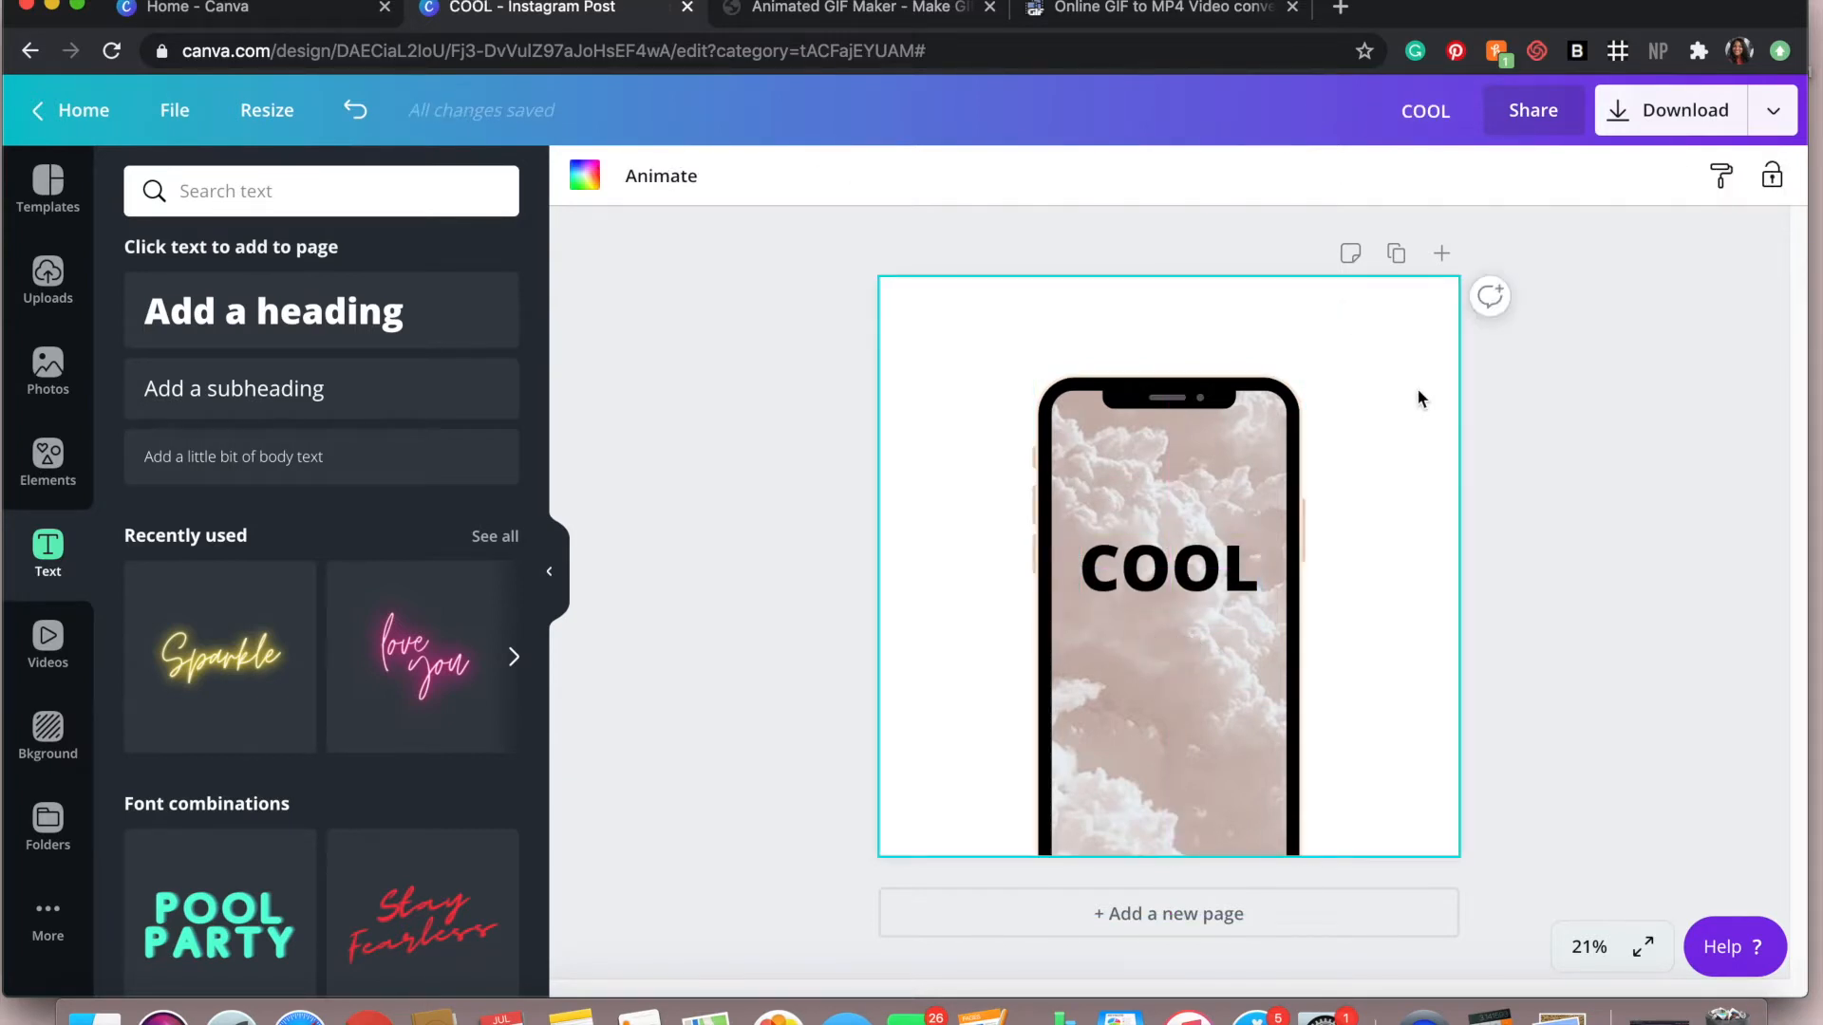
Duplicate the page and shift the cloud image slightly to the right within the phone frame on page 2
left_click(1396, 252)
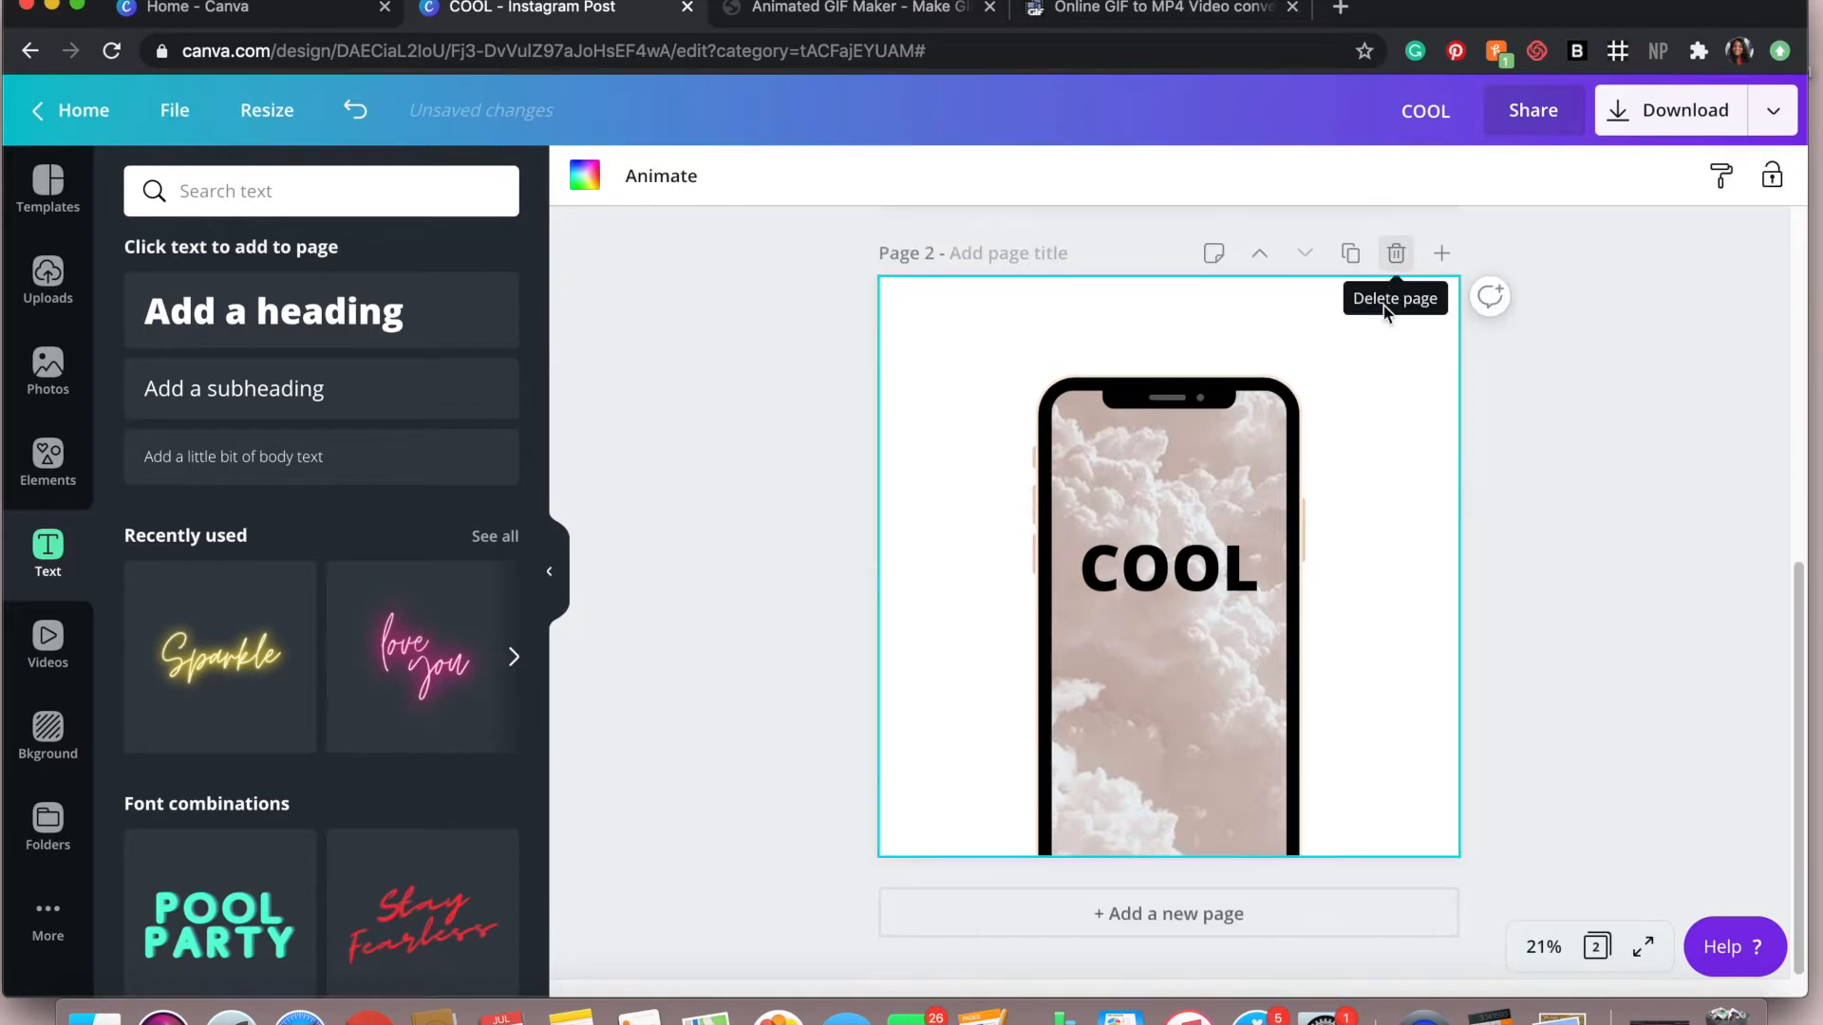
double_click(1254, 494)
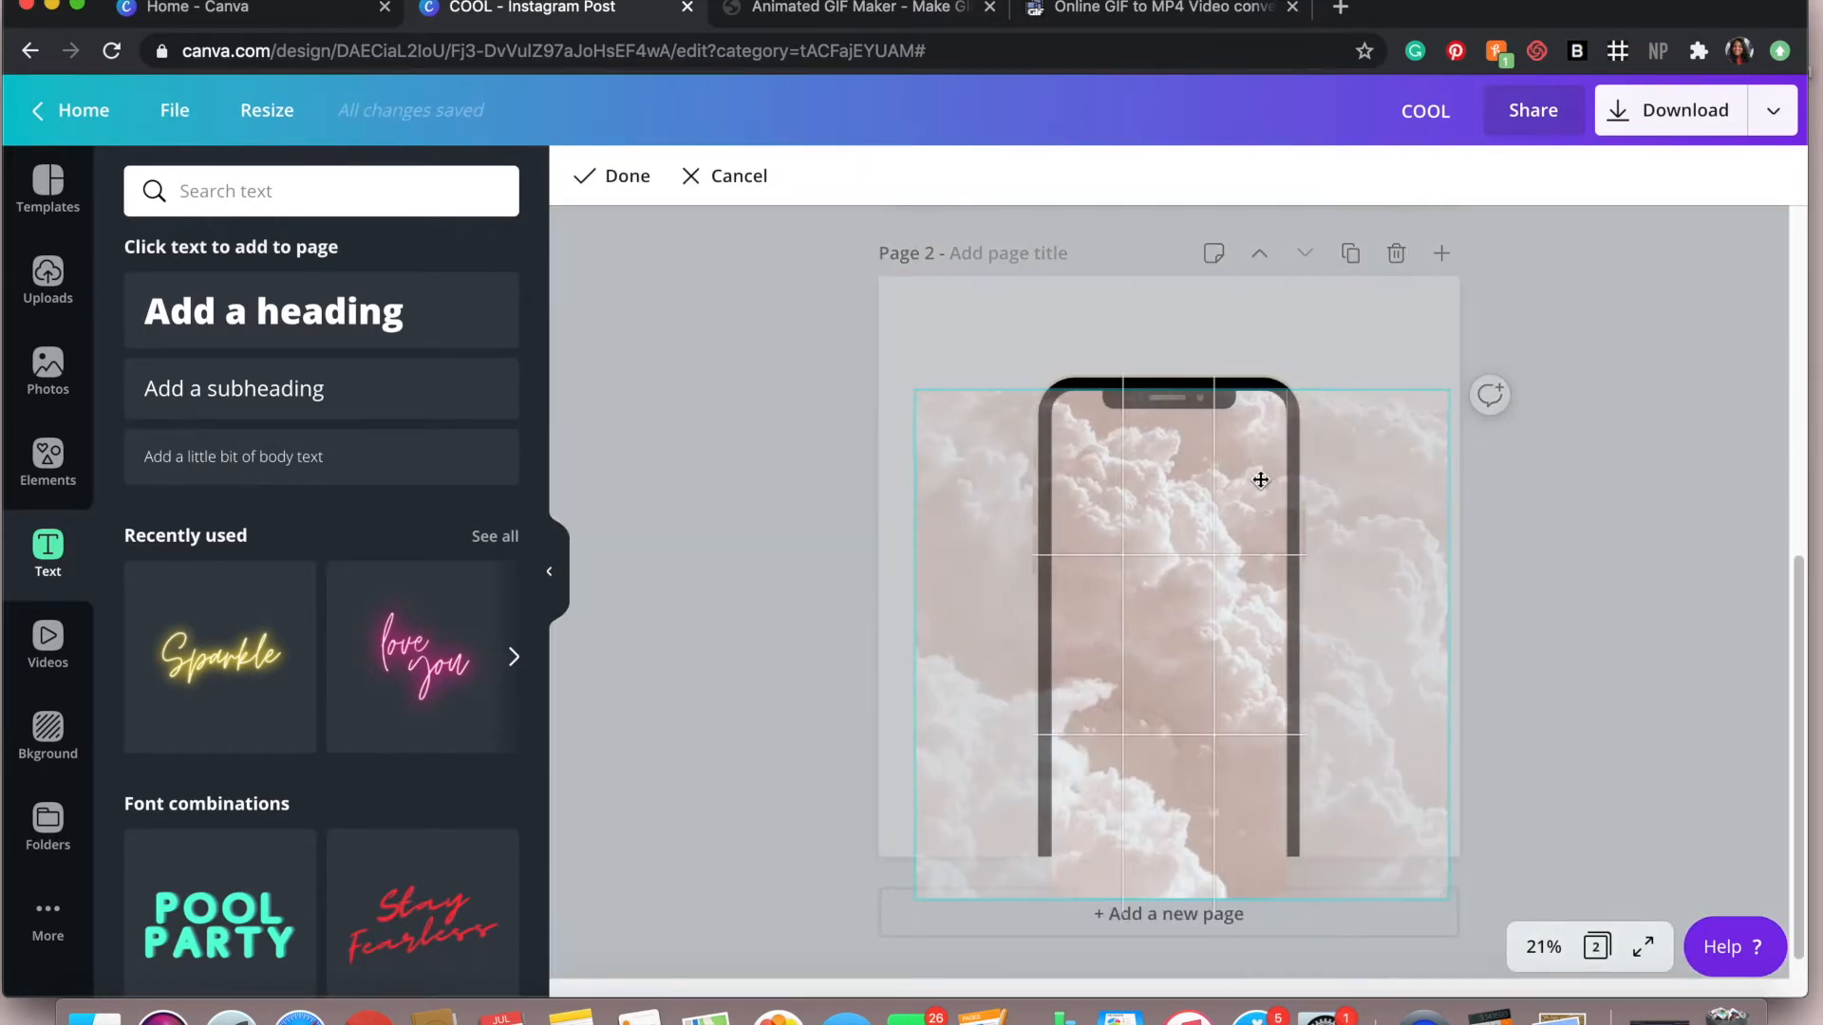
left_click(1350, 338)
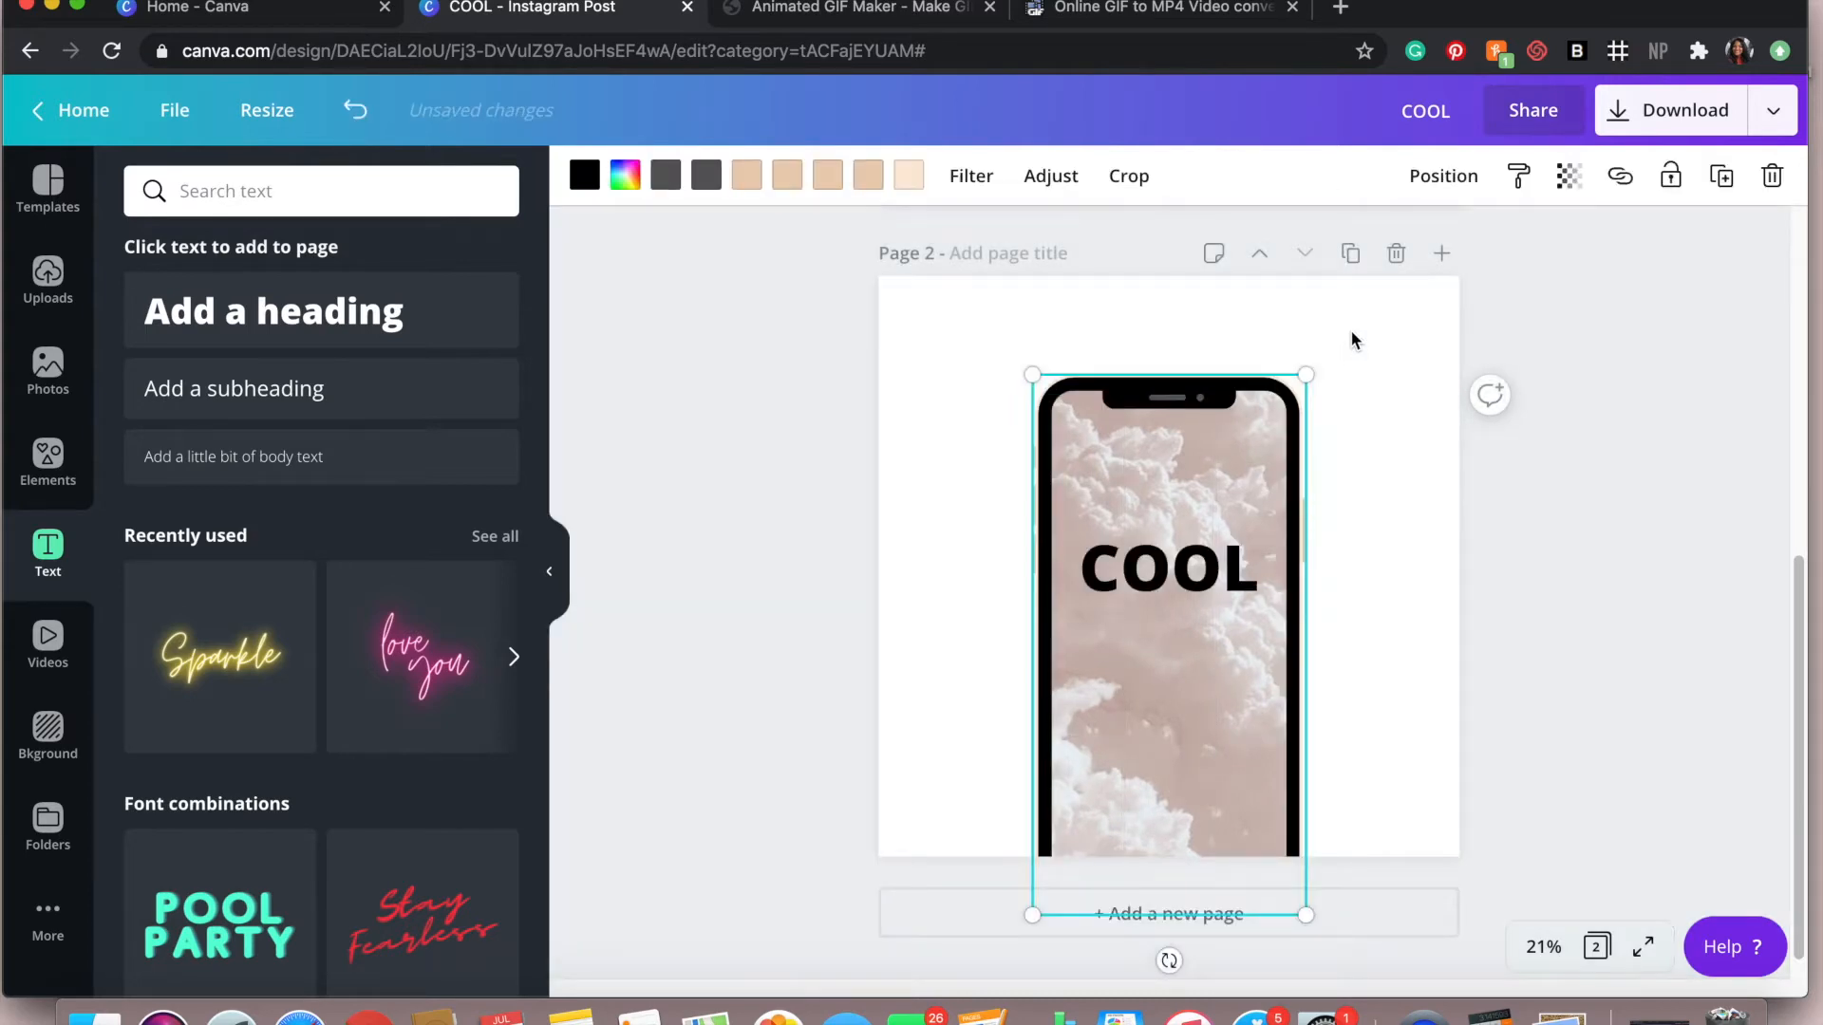
Duplicate page 2 and shift the cloud image slightly further right within the phone frame on page 3
left_click(1351, 255)
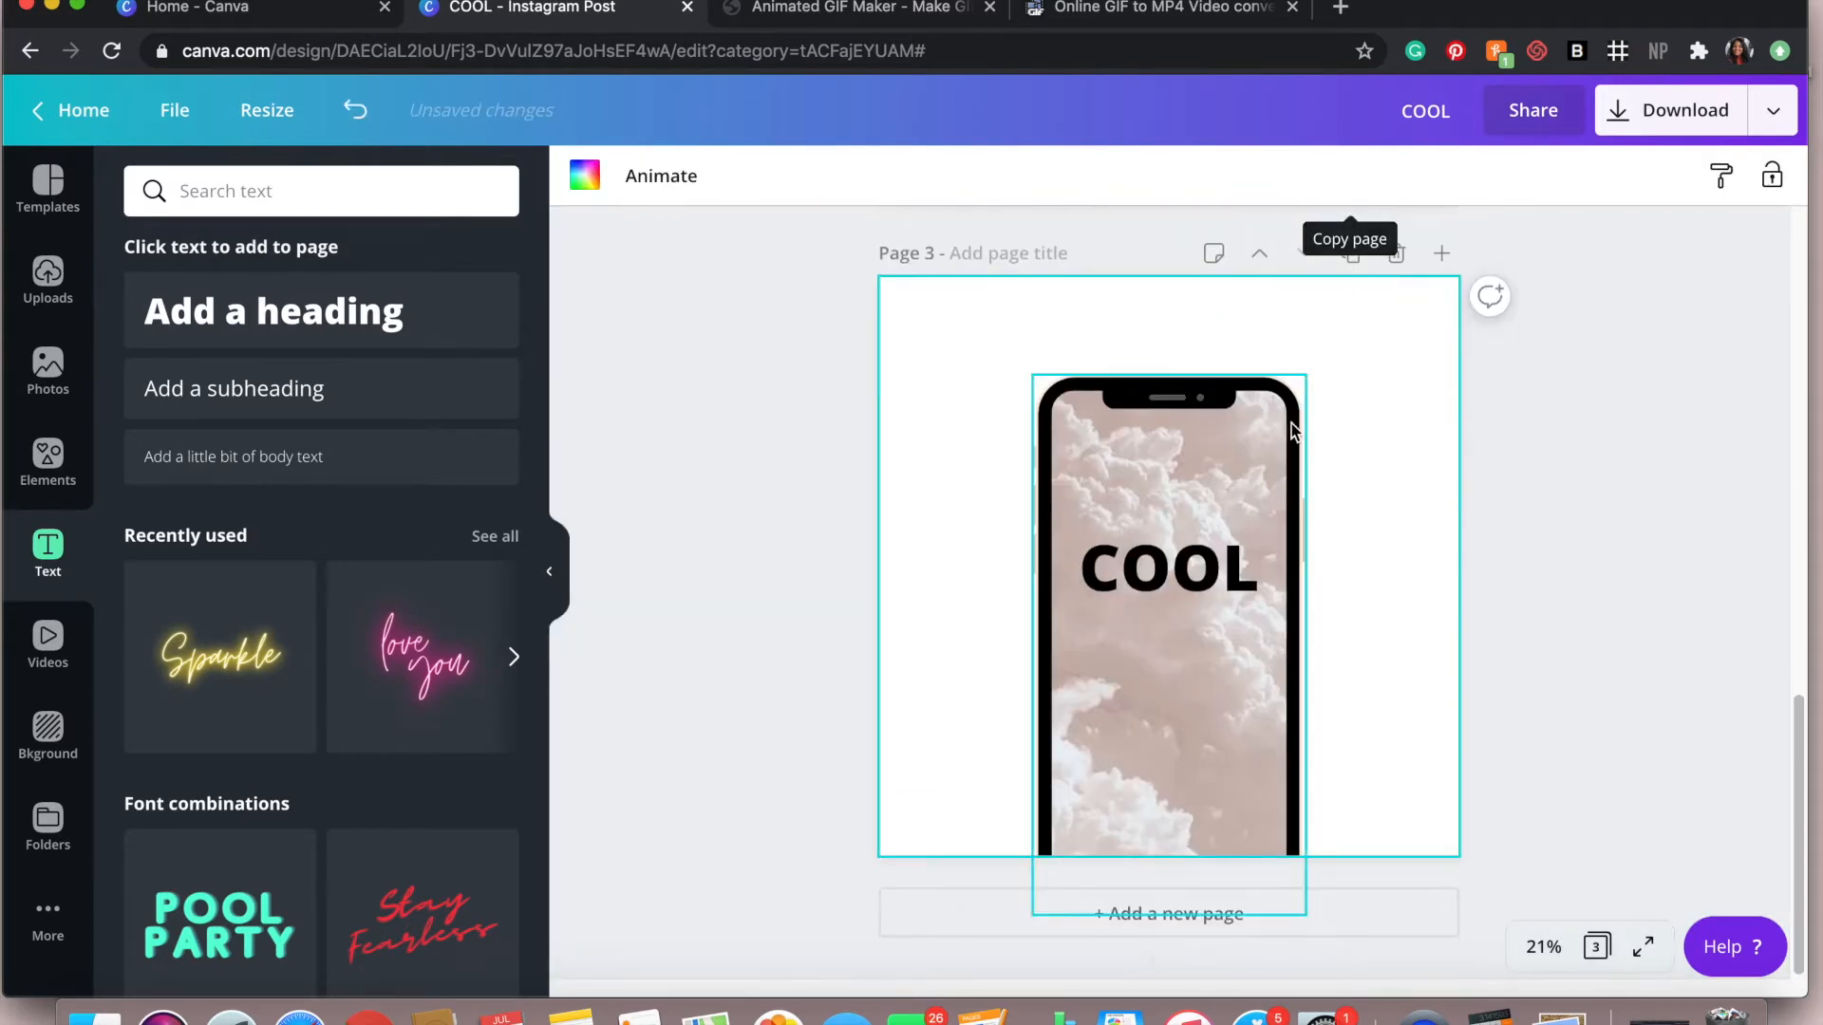
double_click(1242, 487)
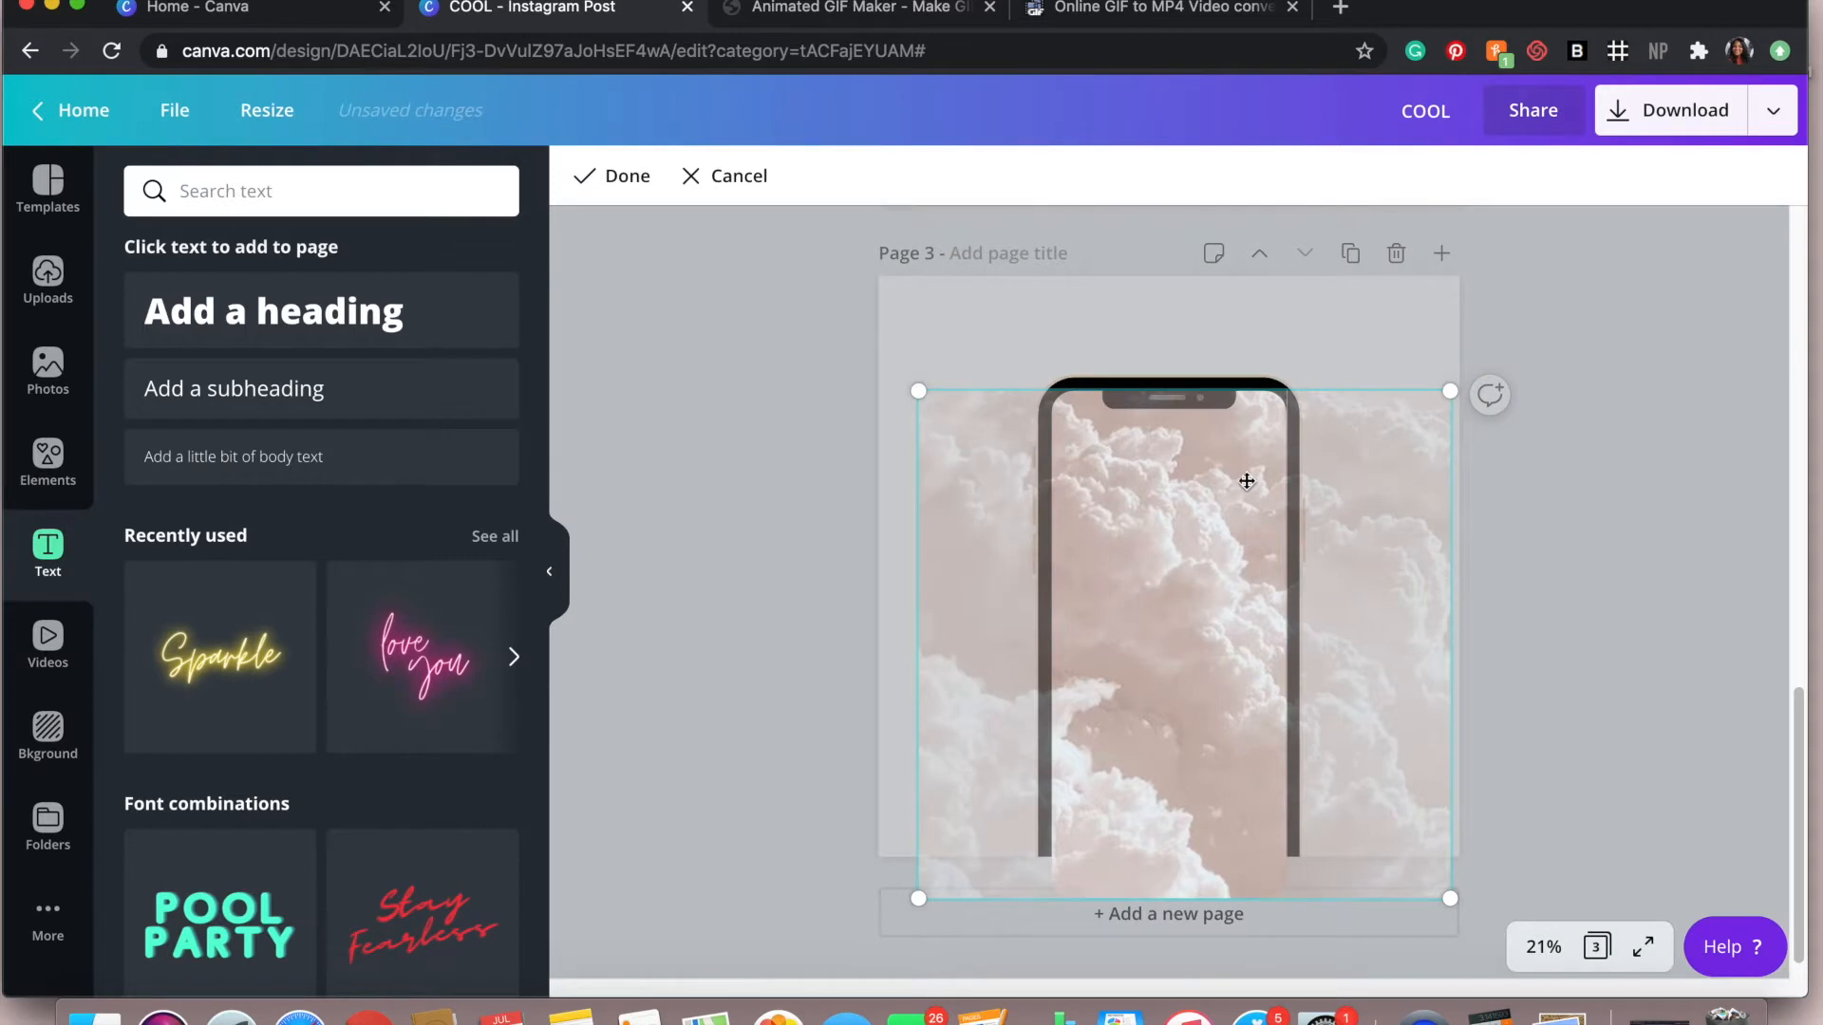
left_click_drag(1245, 481, 1273, 482)
left_click(1393, 344)
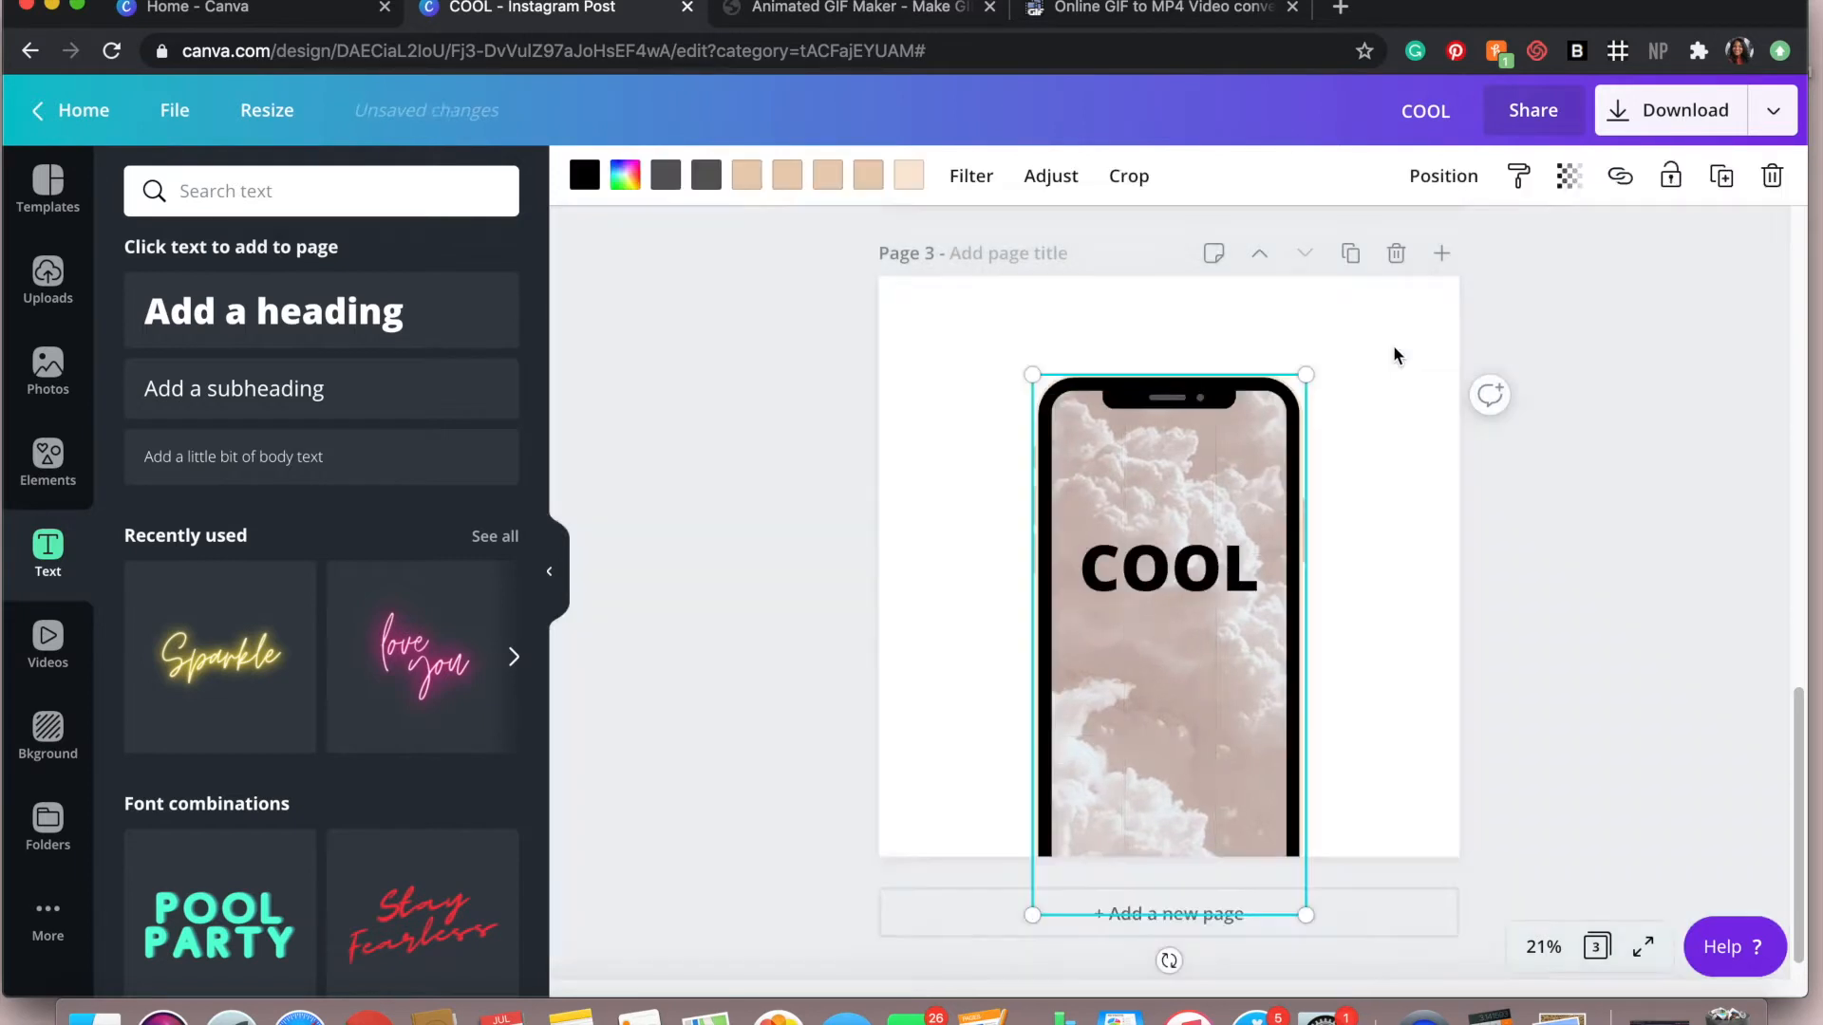
scroll(1394, 399, "up", 1)
left_click(1394, 437)
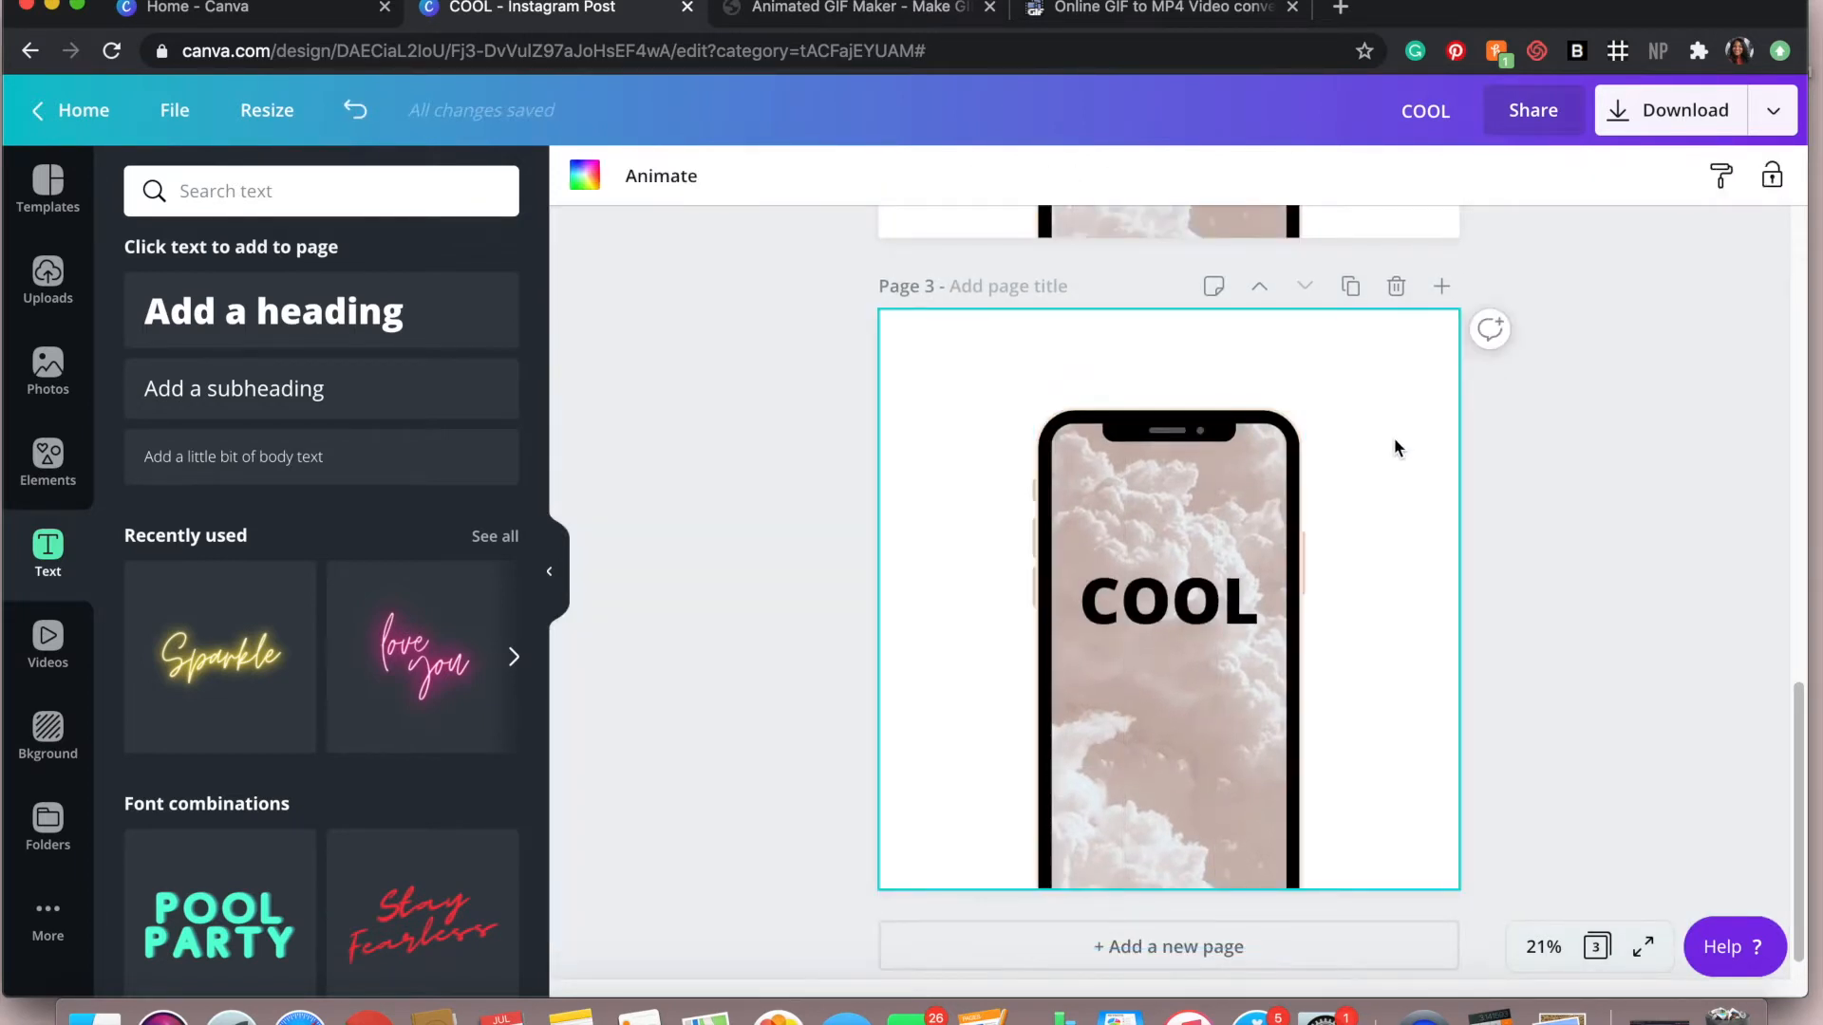
Download all three pages of the design as JPG images
scroll(1394, 437, "up", 15)
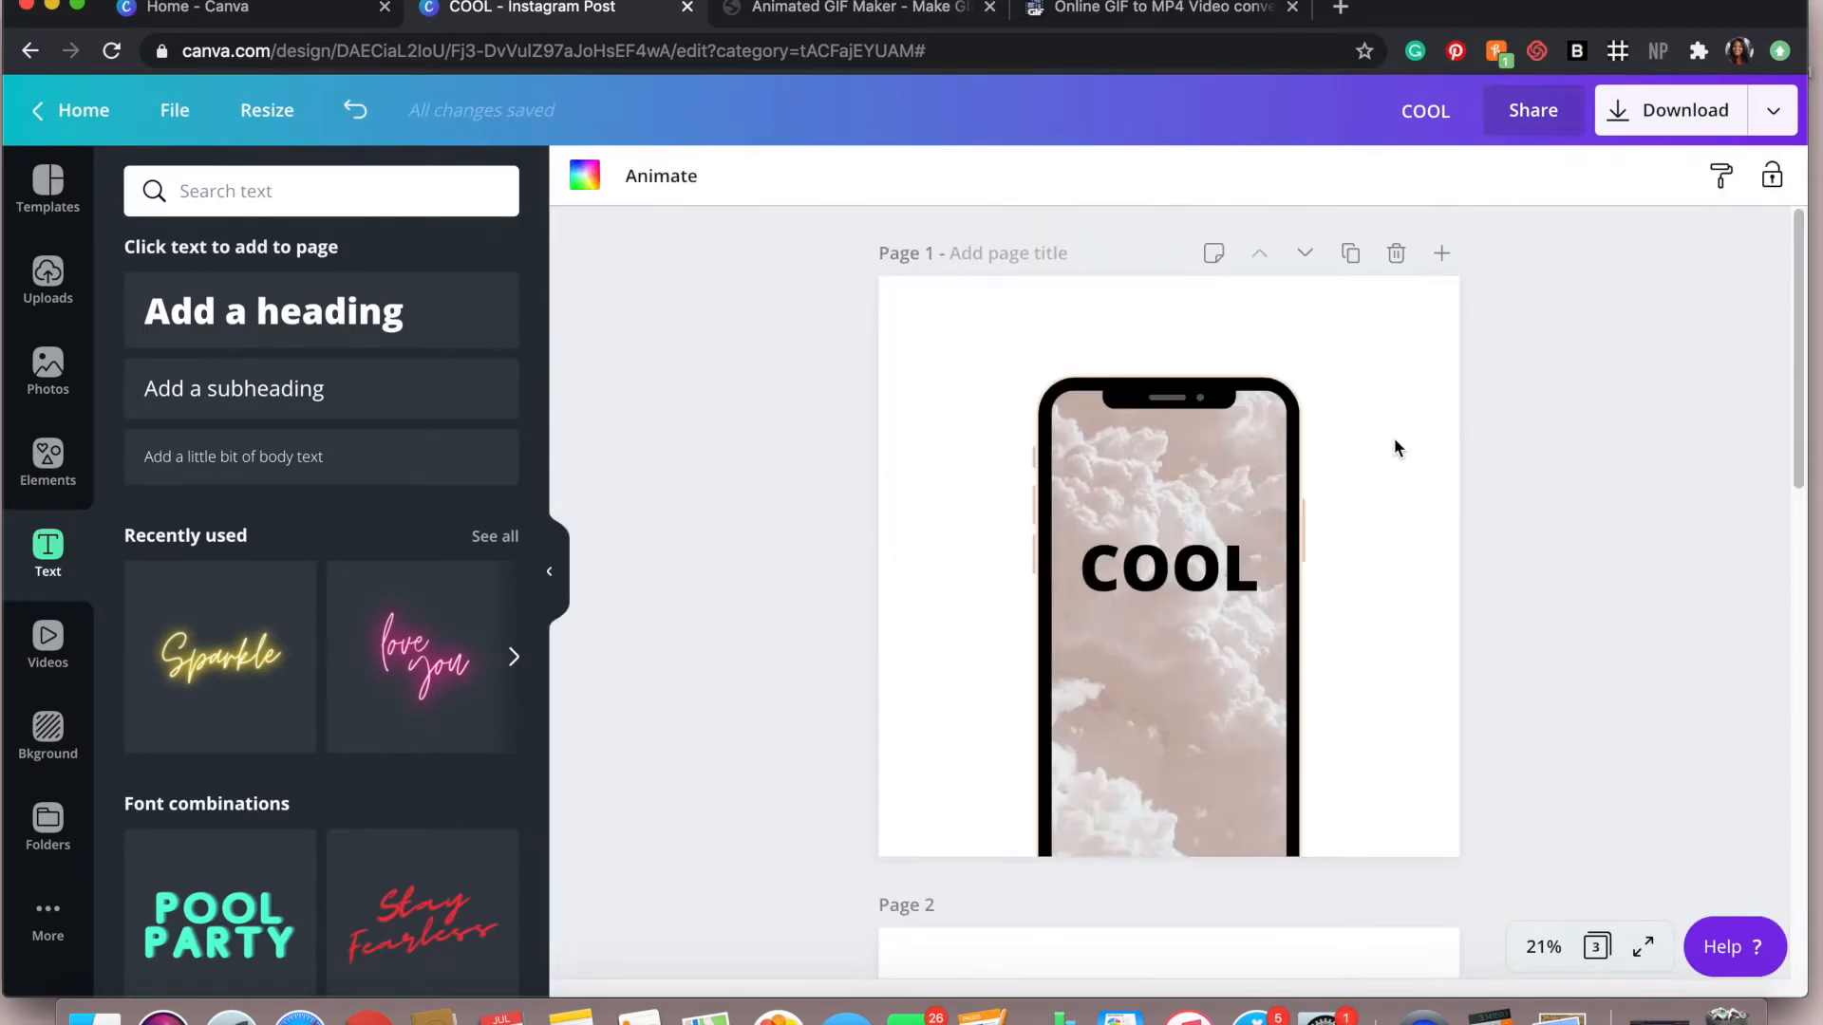
left_click(1773, 110)
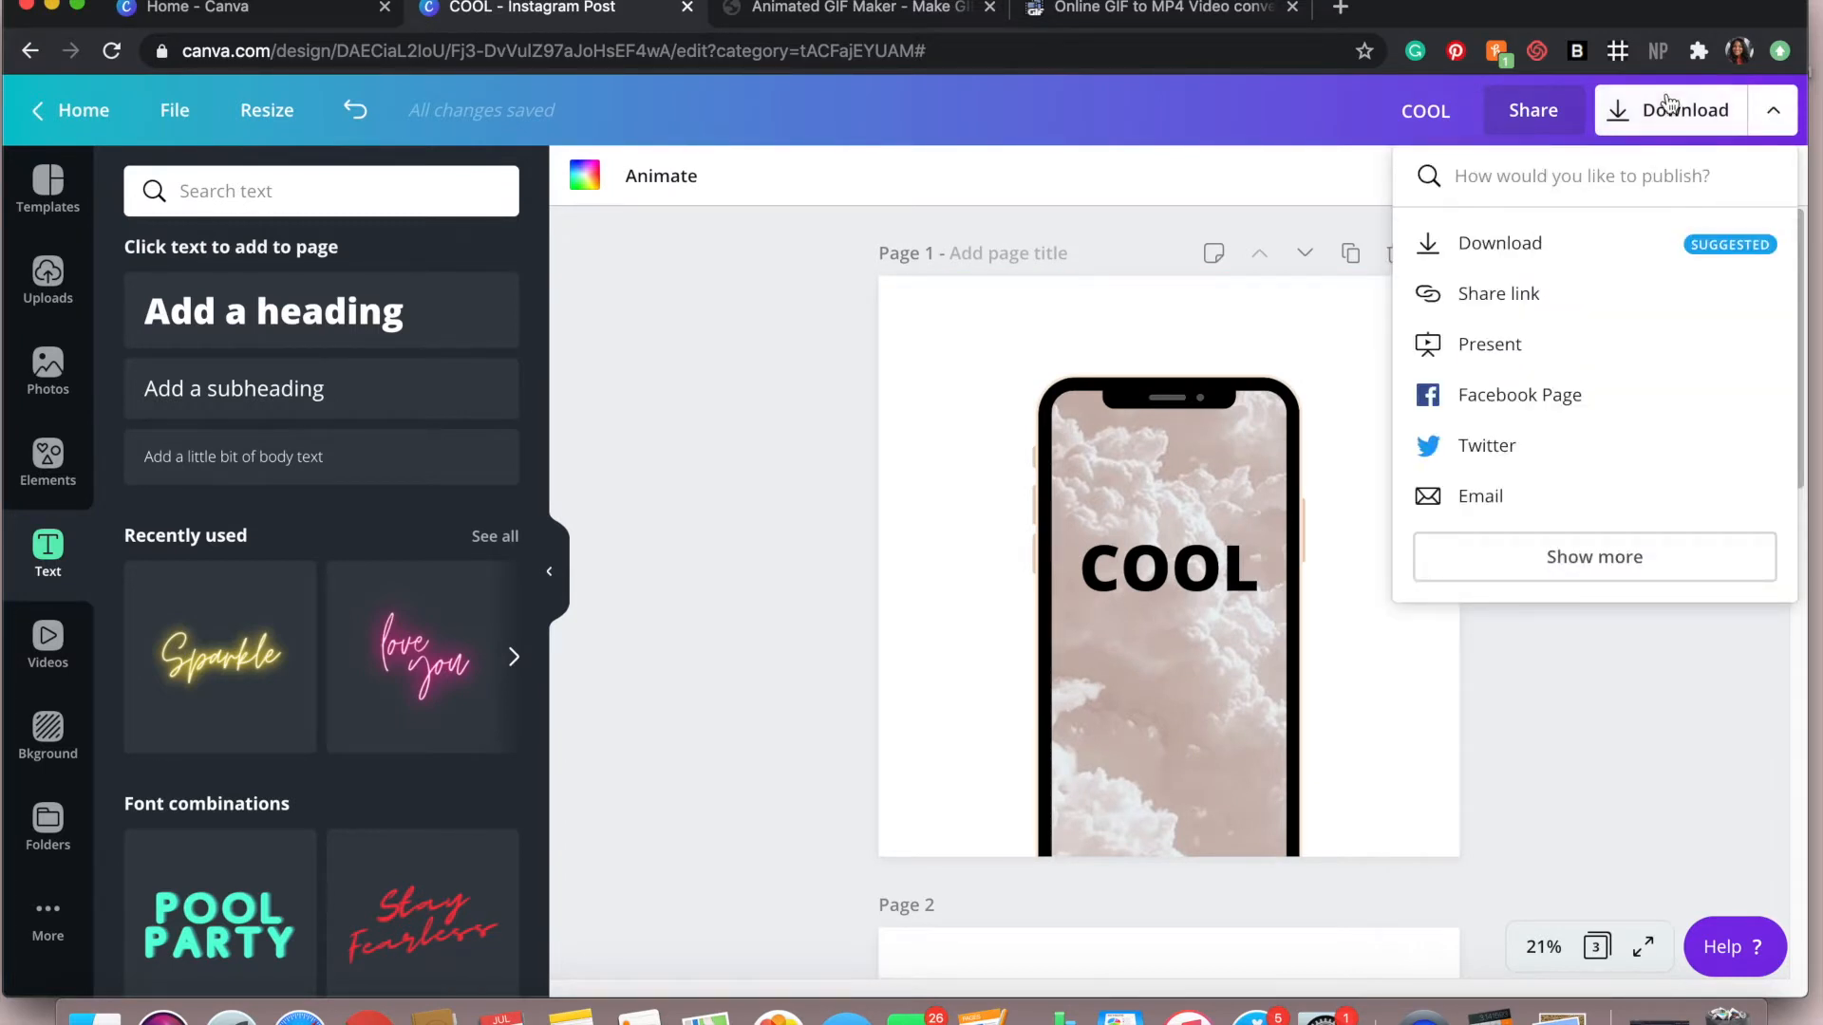
left_click(1522, 257)
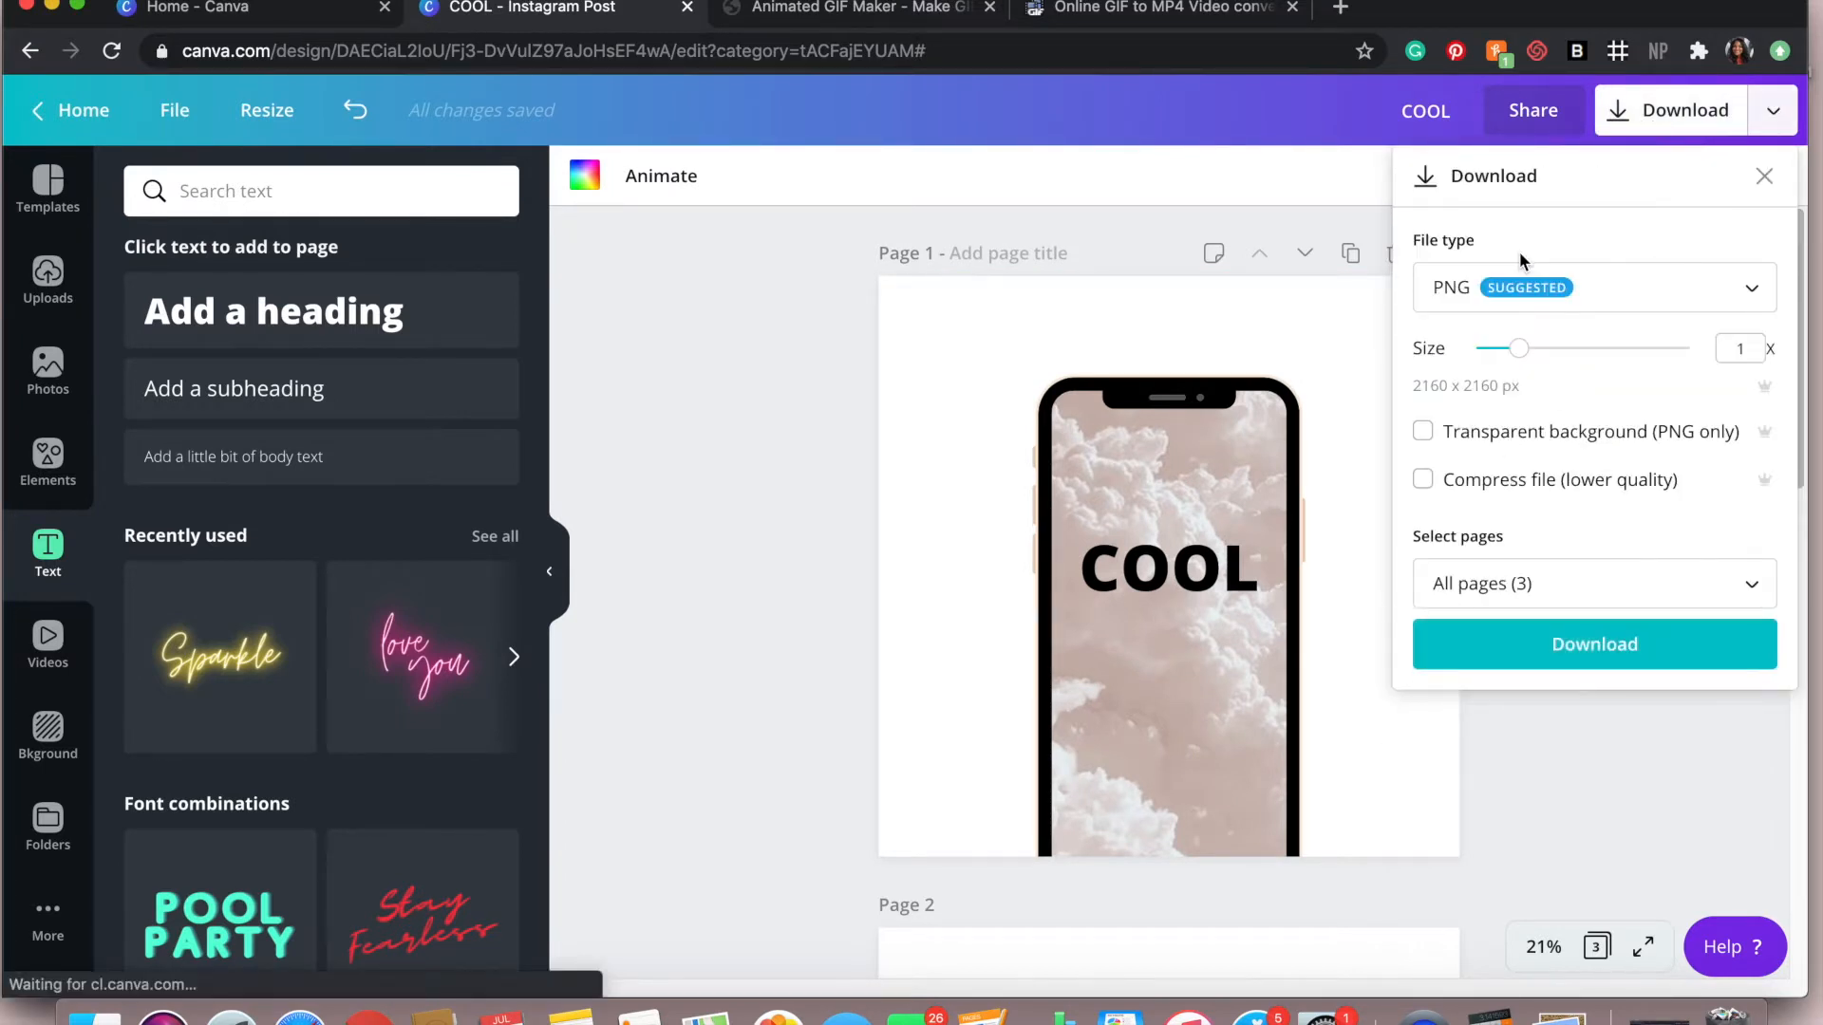
left_click(1568, 290)
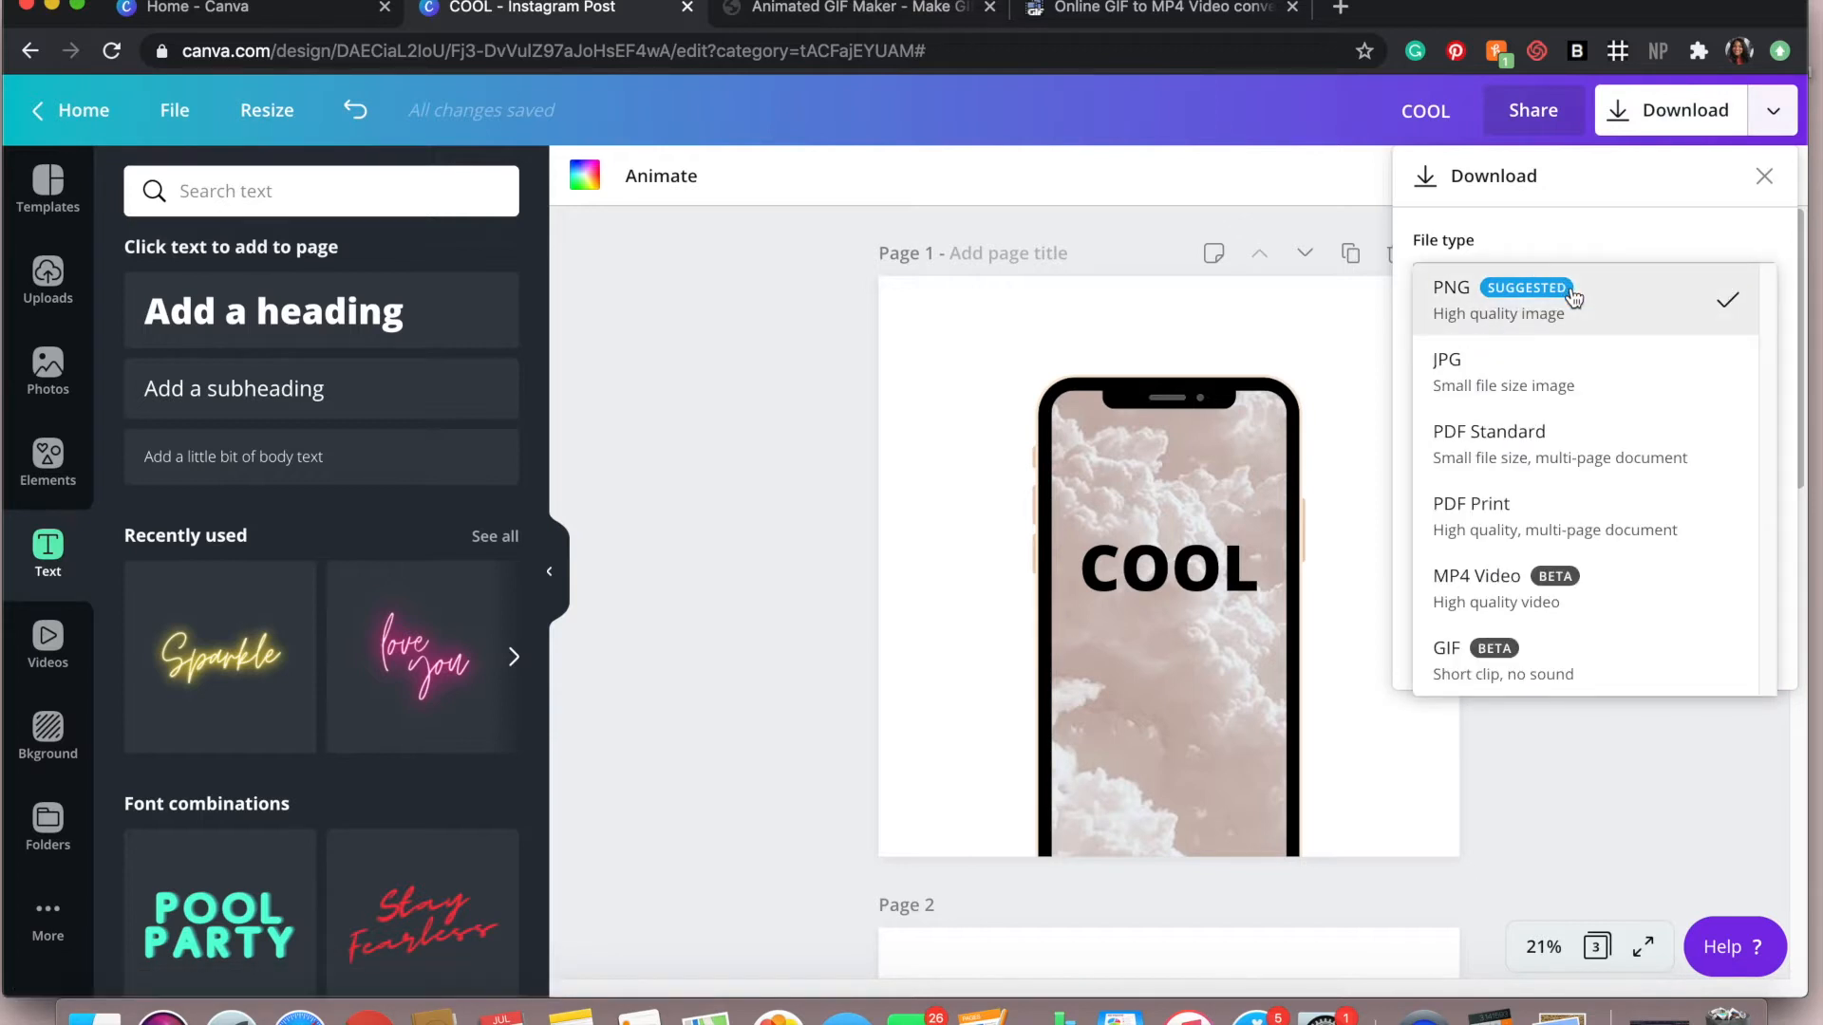
left_click(1582, 360)
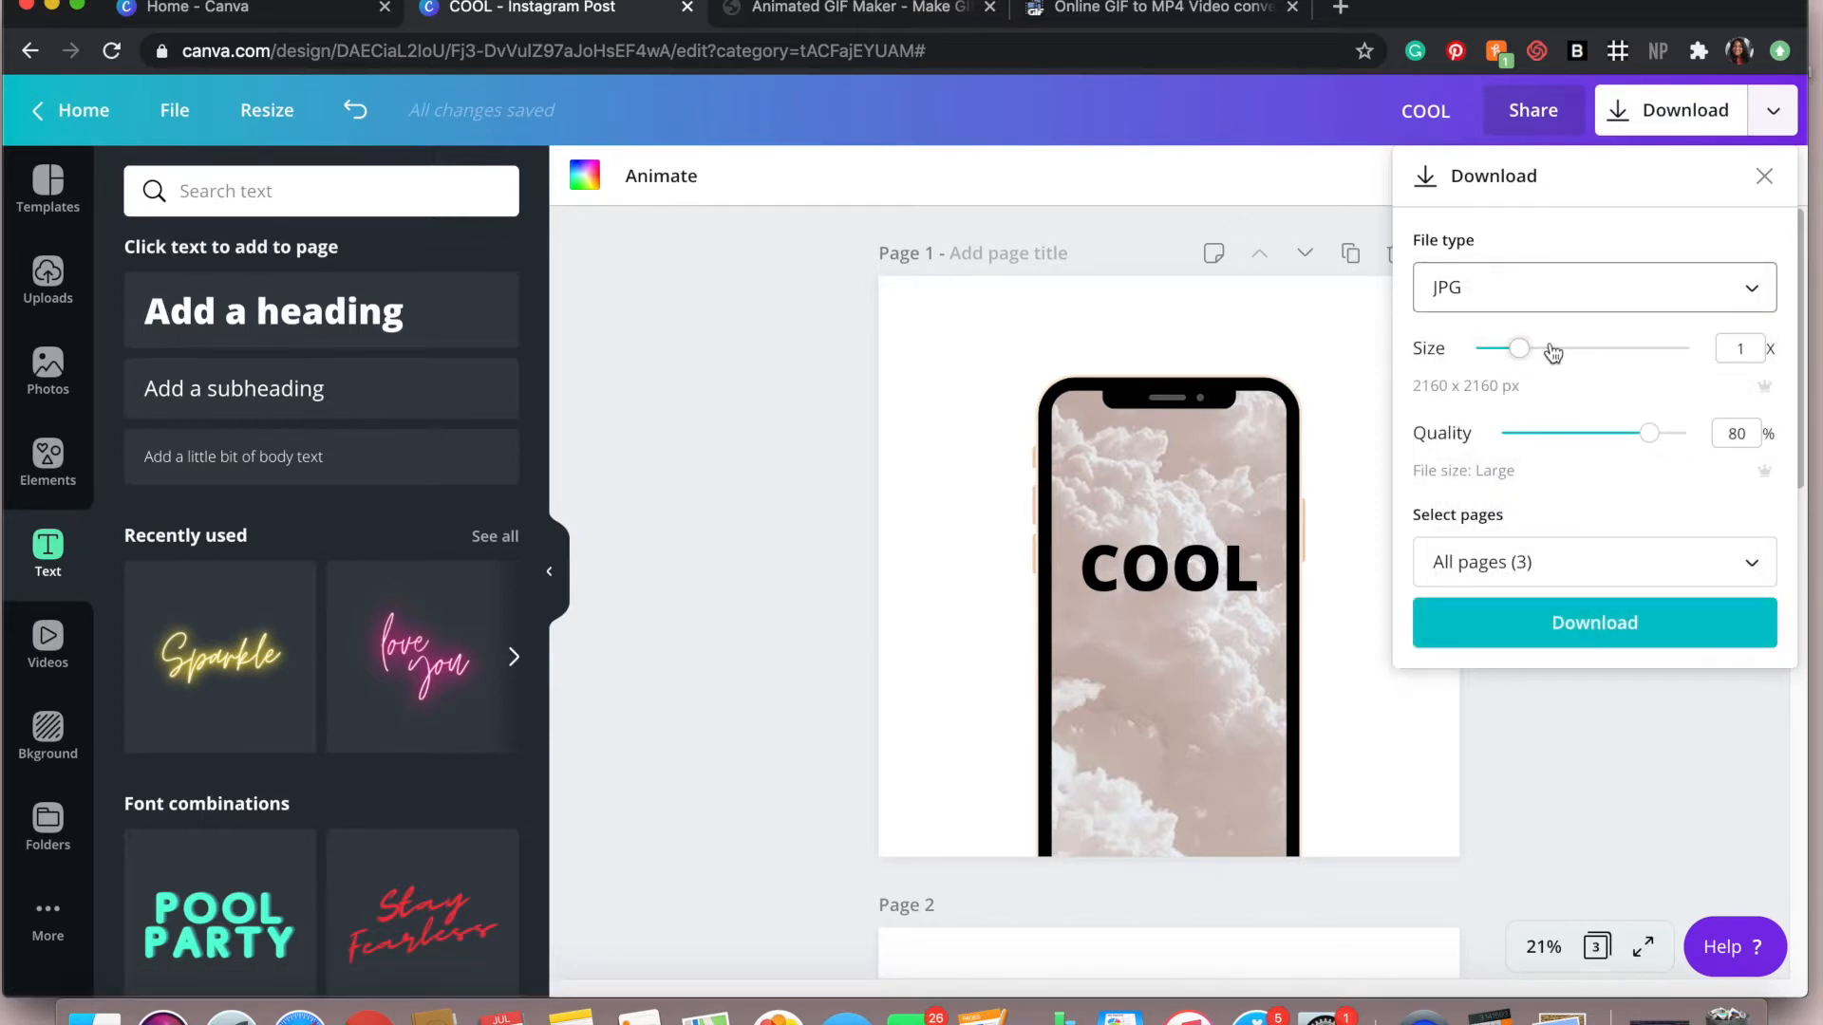
left_click(1582, 566)
left_click(1575, 482)
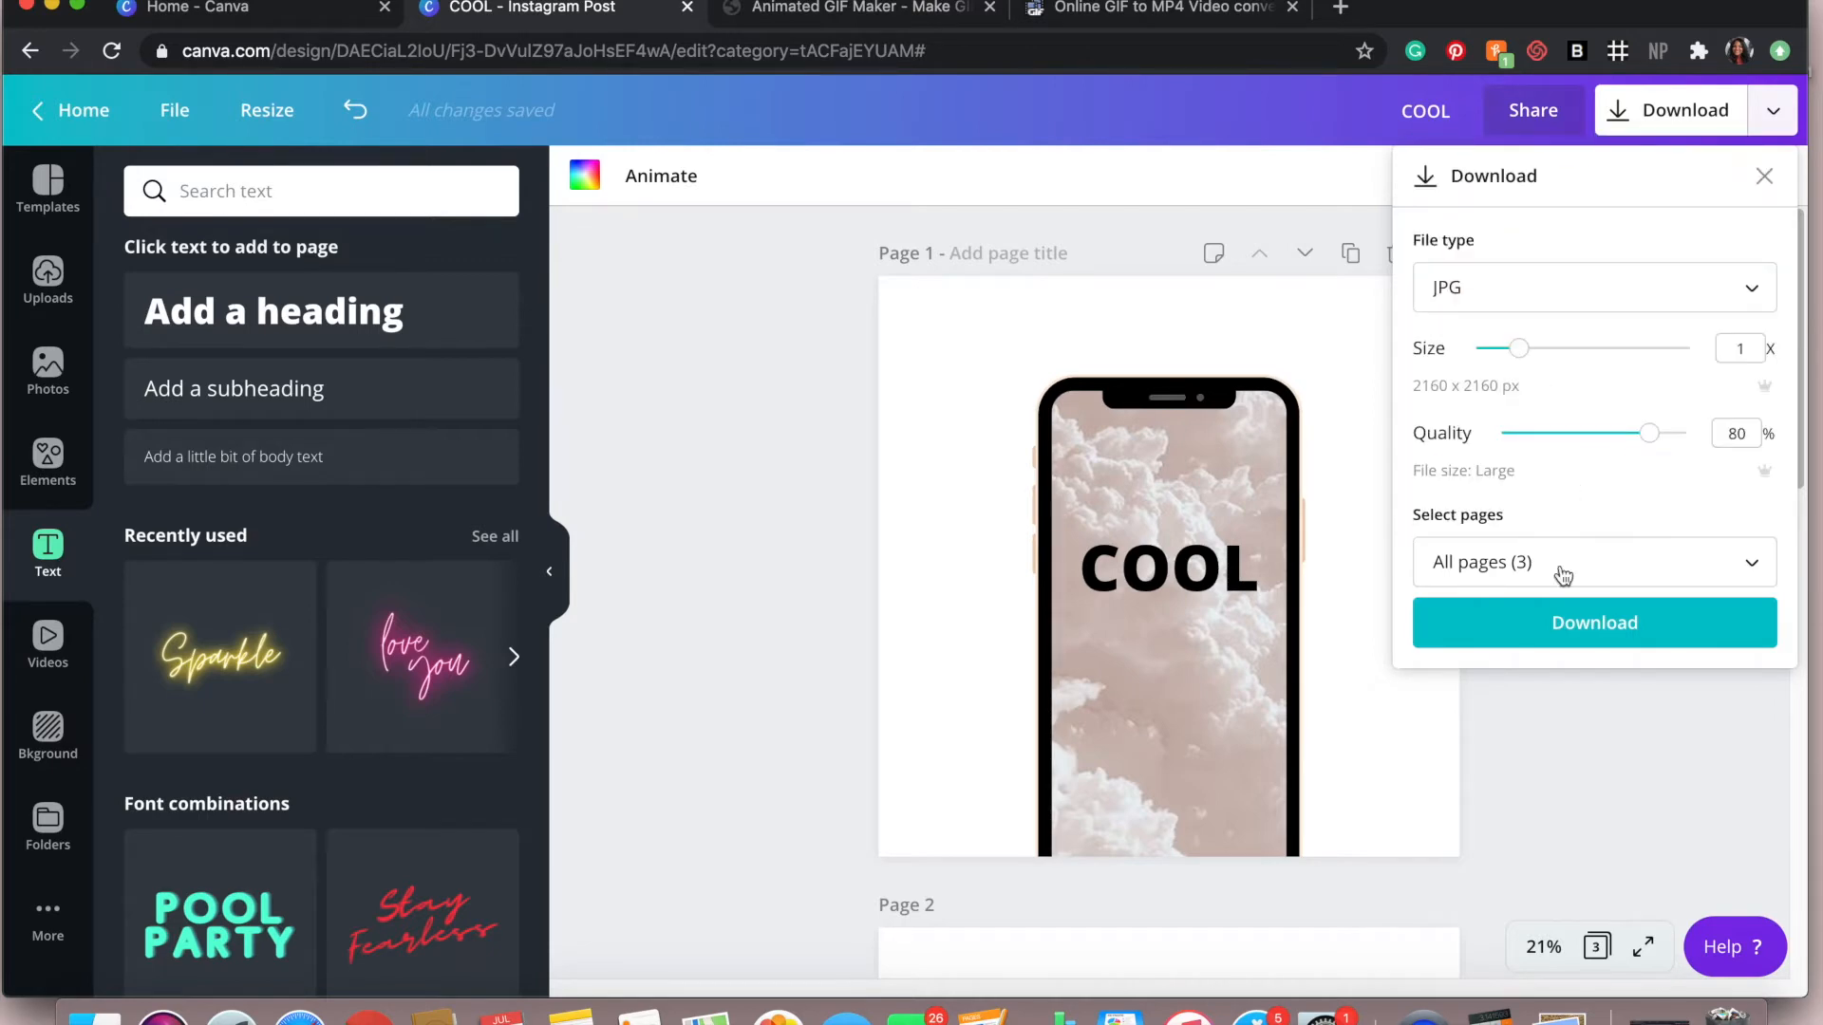
left_click(1558, 622)
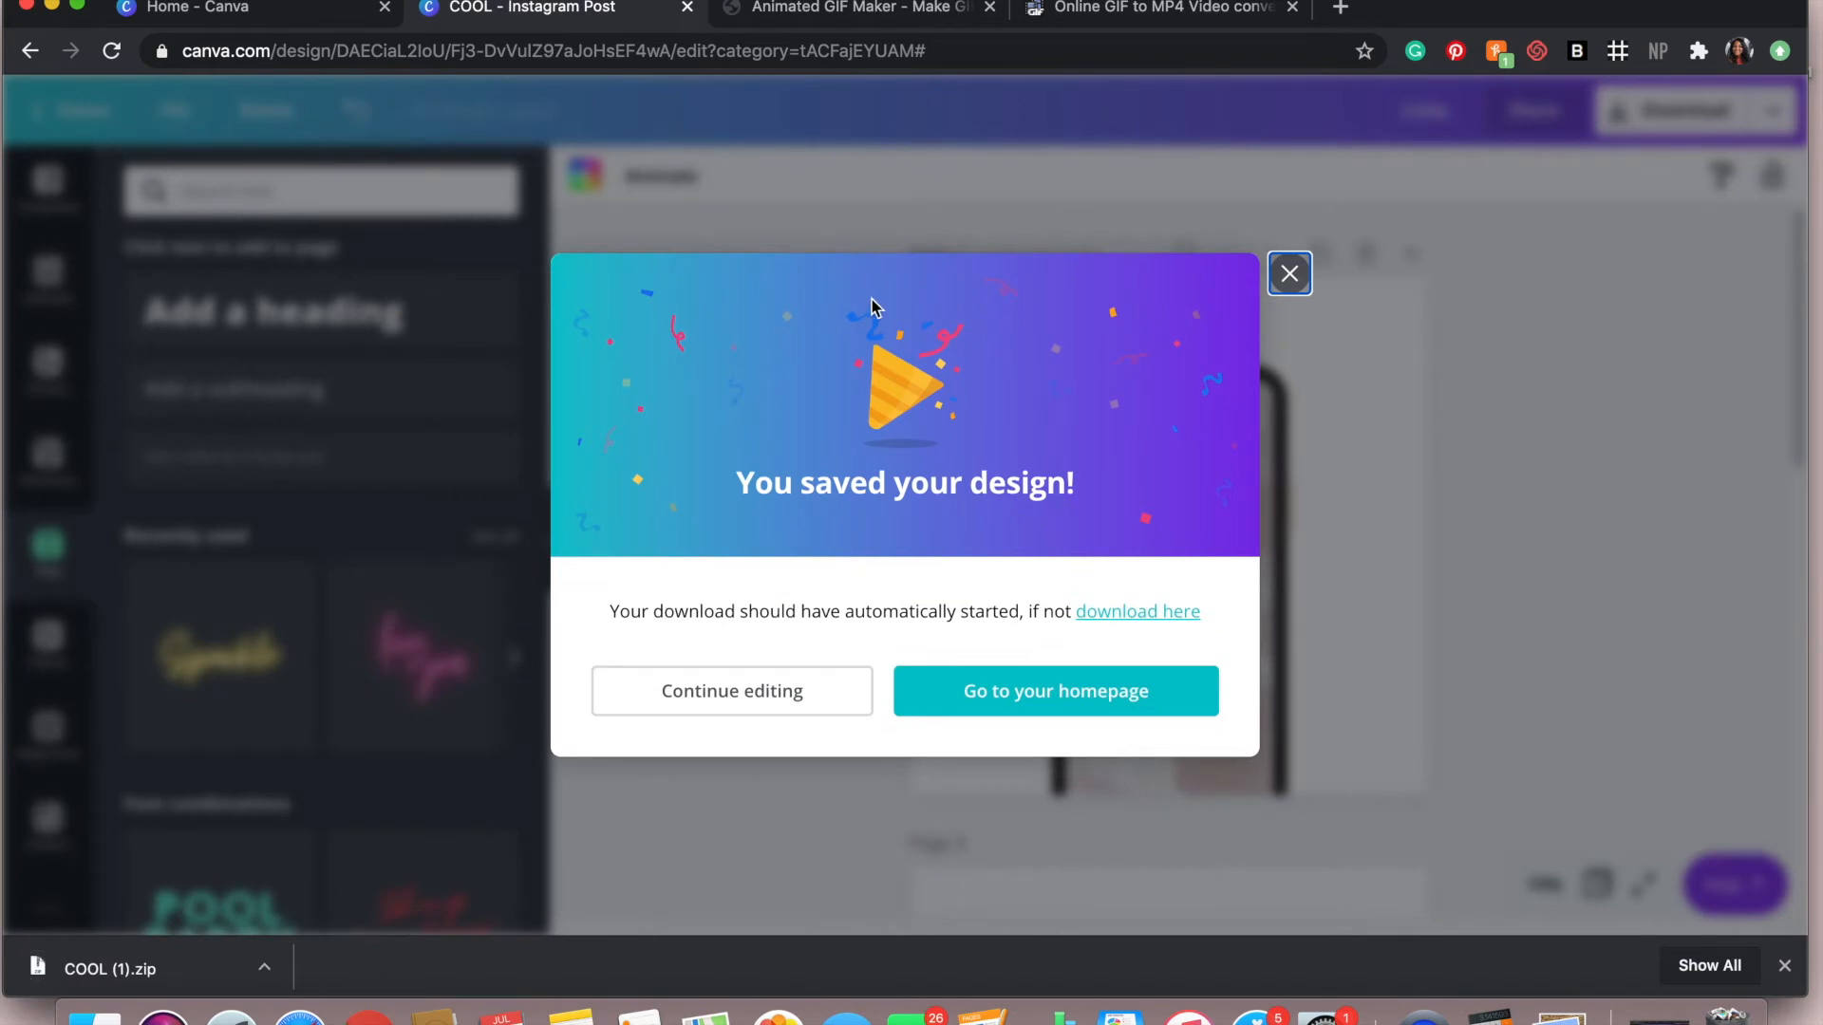
Switch to the GIFMaker.me page and extract the downloaded COOL (1).zip archive
left_click(857, 12)
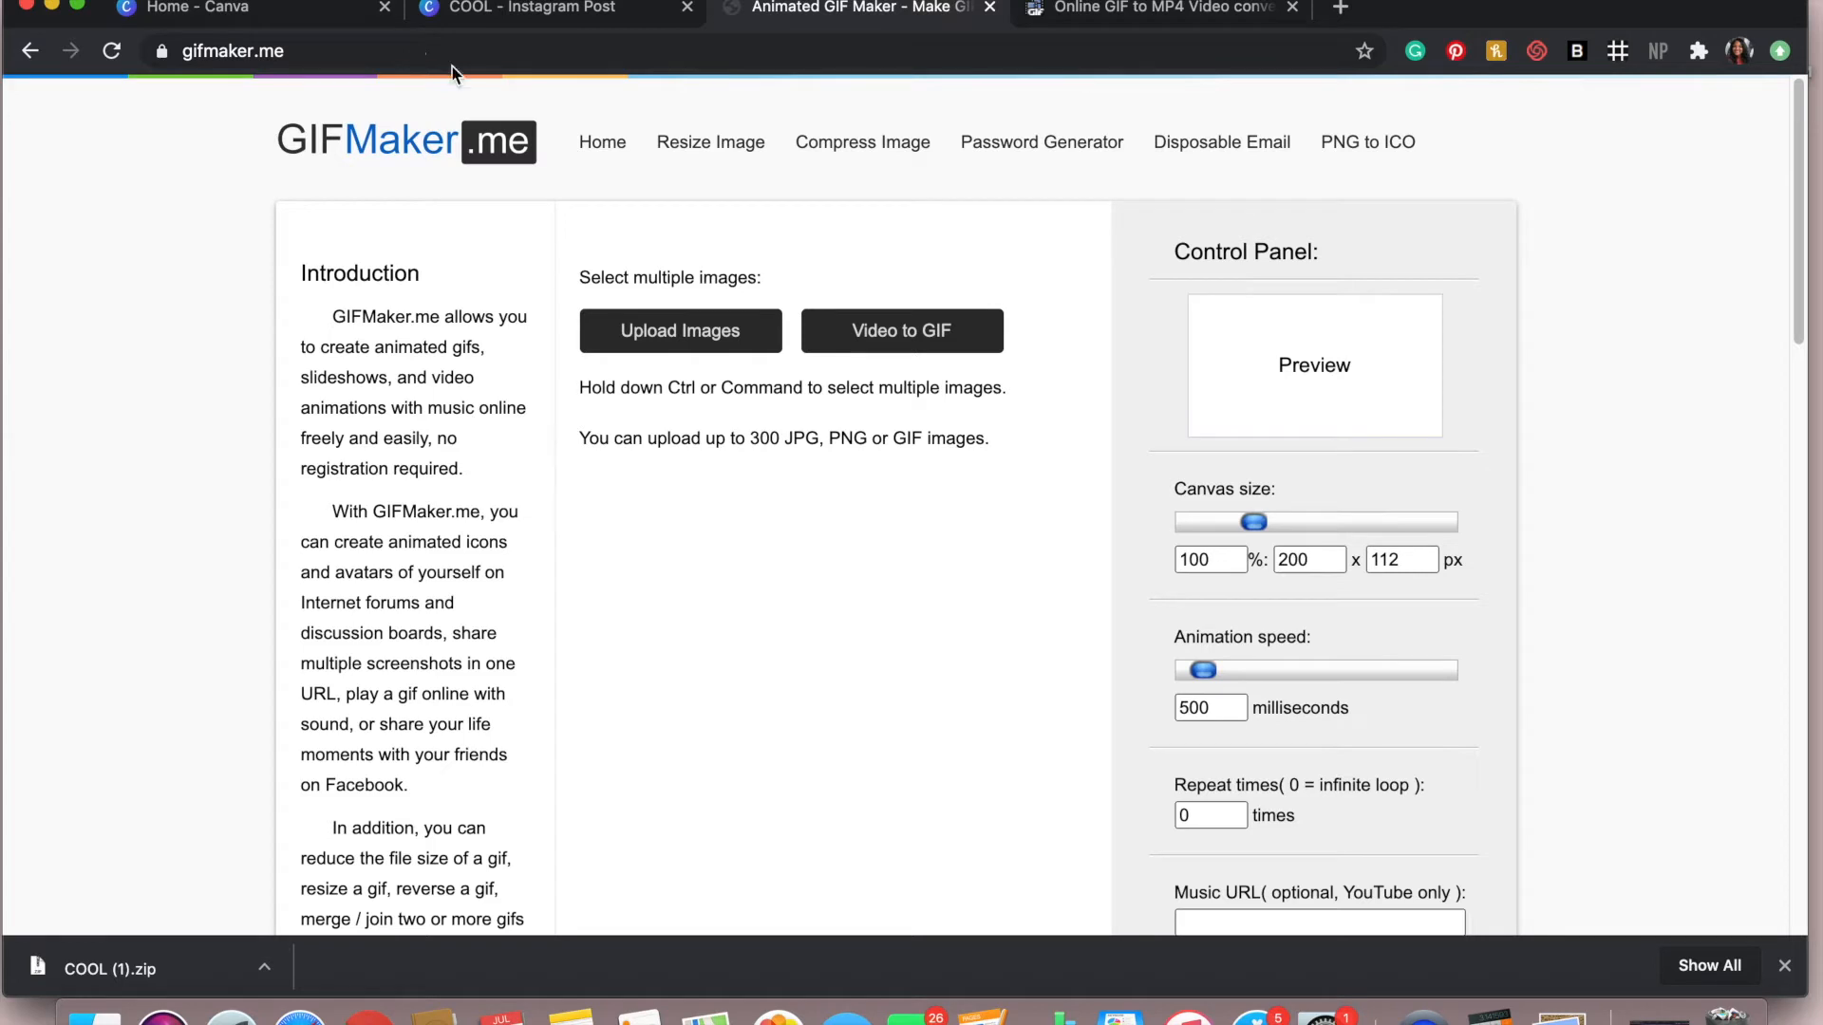
left_click(161, 959)
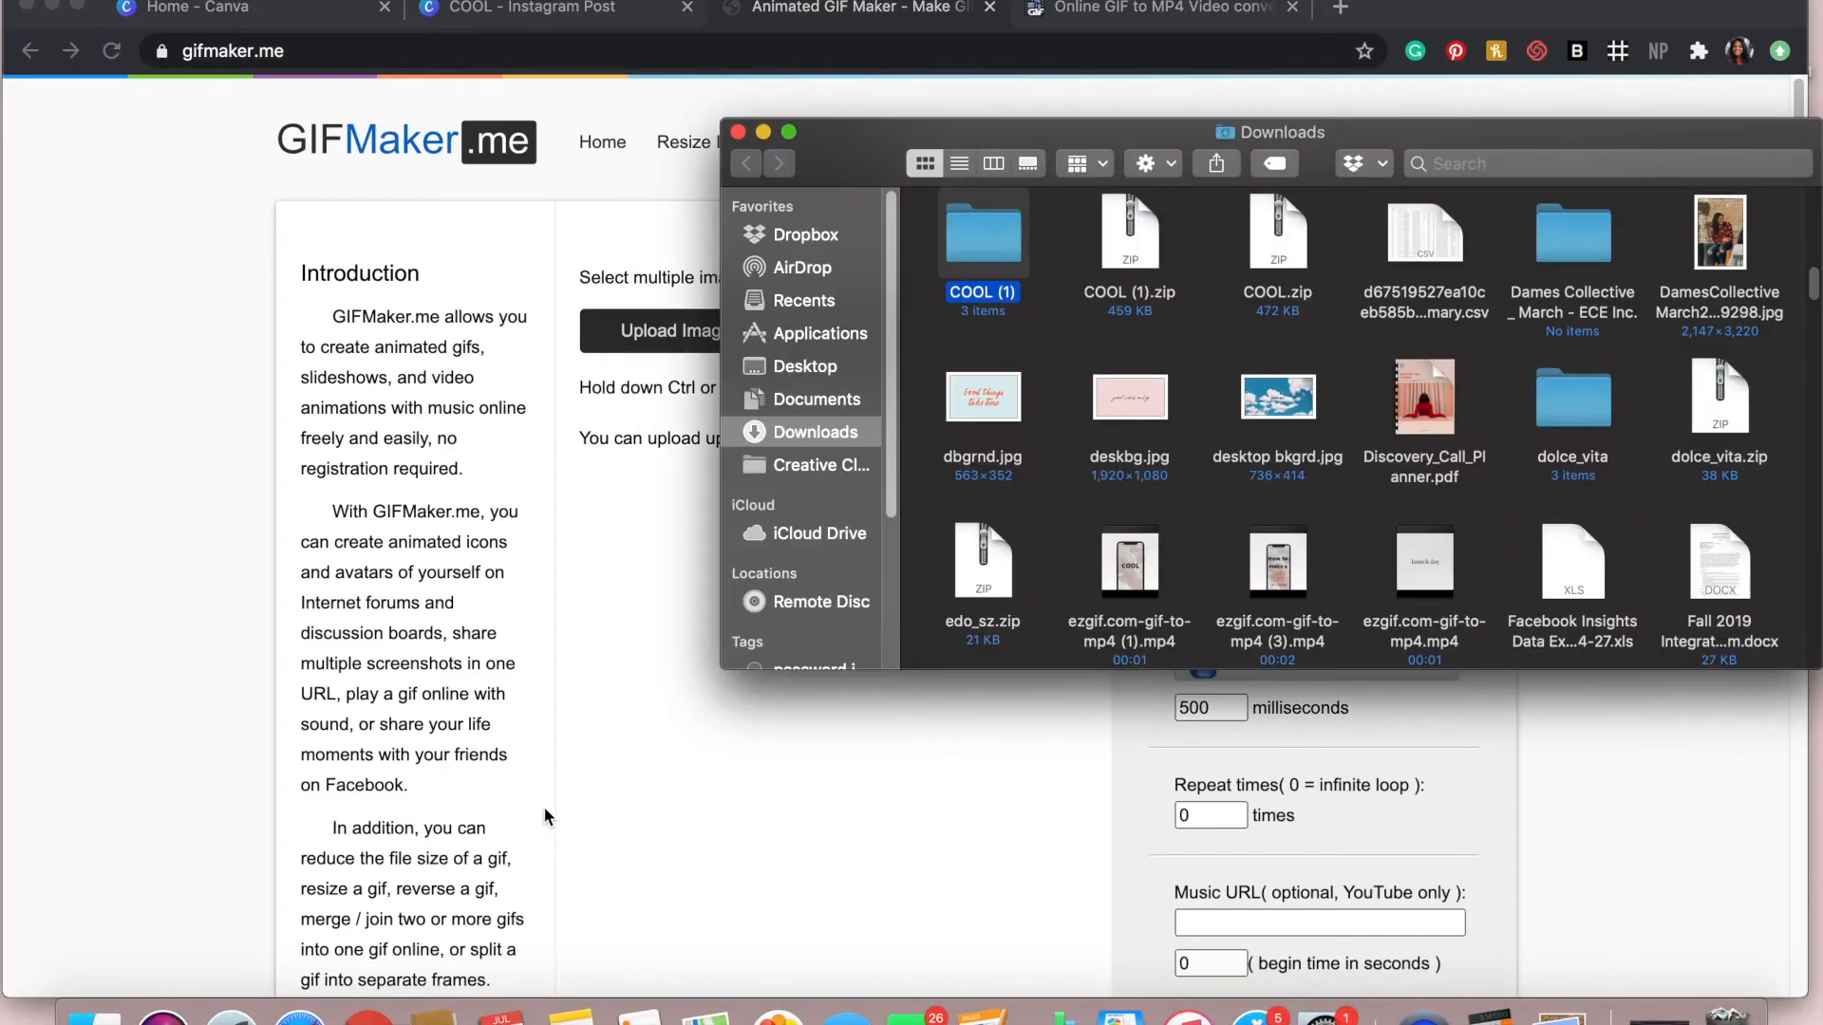
Upload 1.jpg, 2.jpg and 3.jpg from the COOL (1) folder in Downloads to GIFMaker.me
left_click(543, 806)
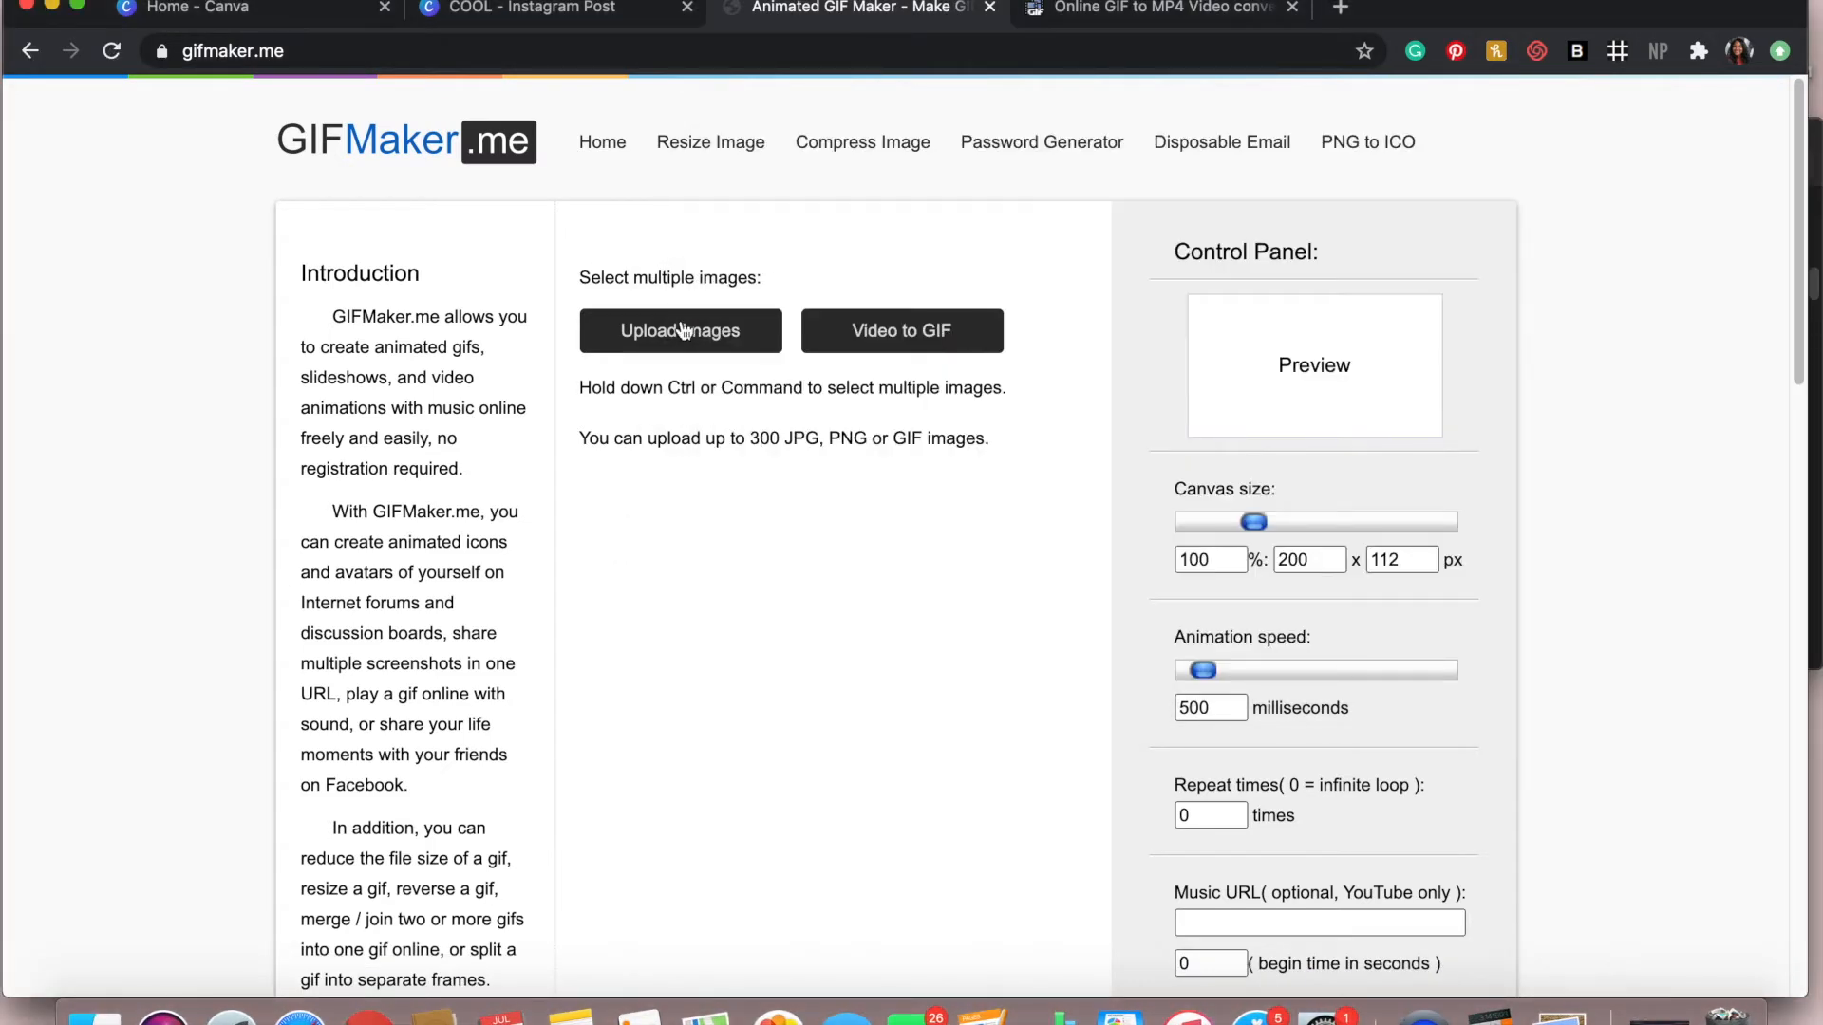
left_click(681, 329)
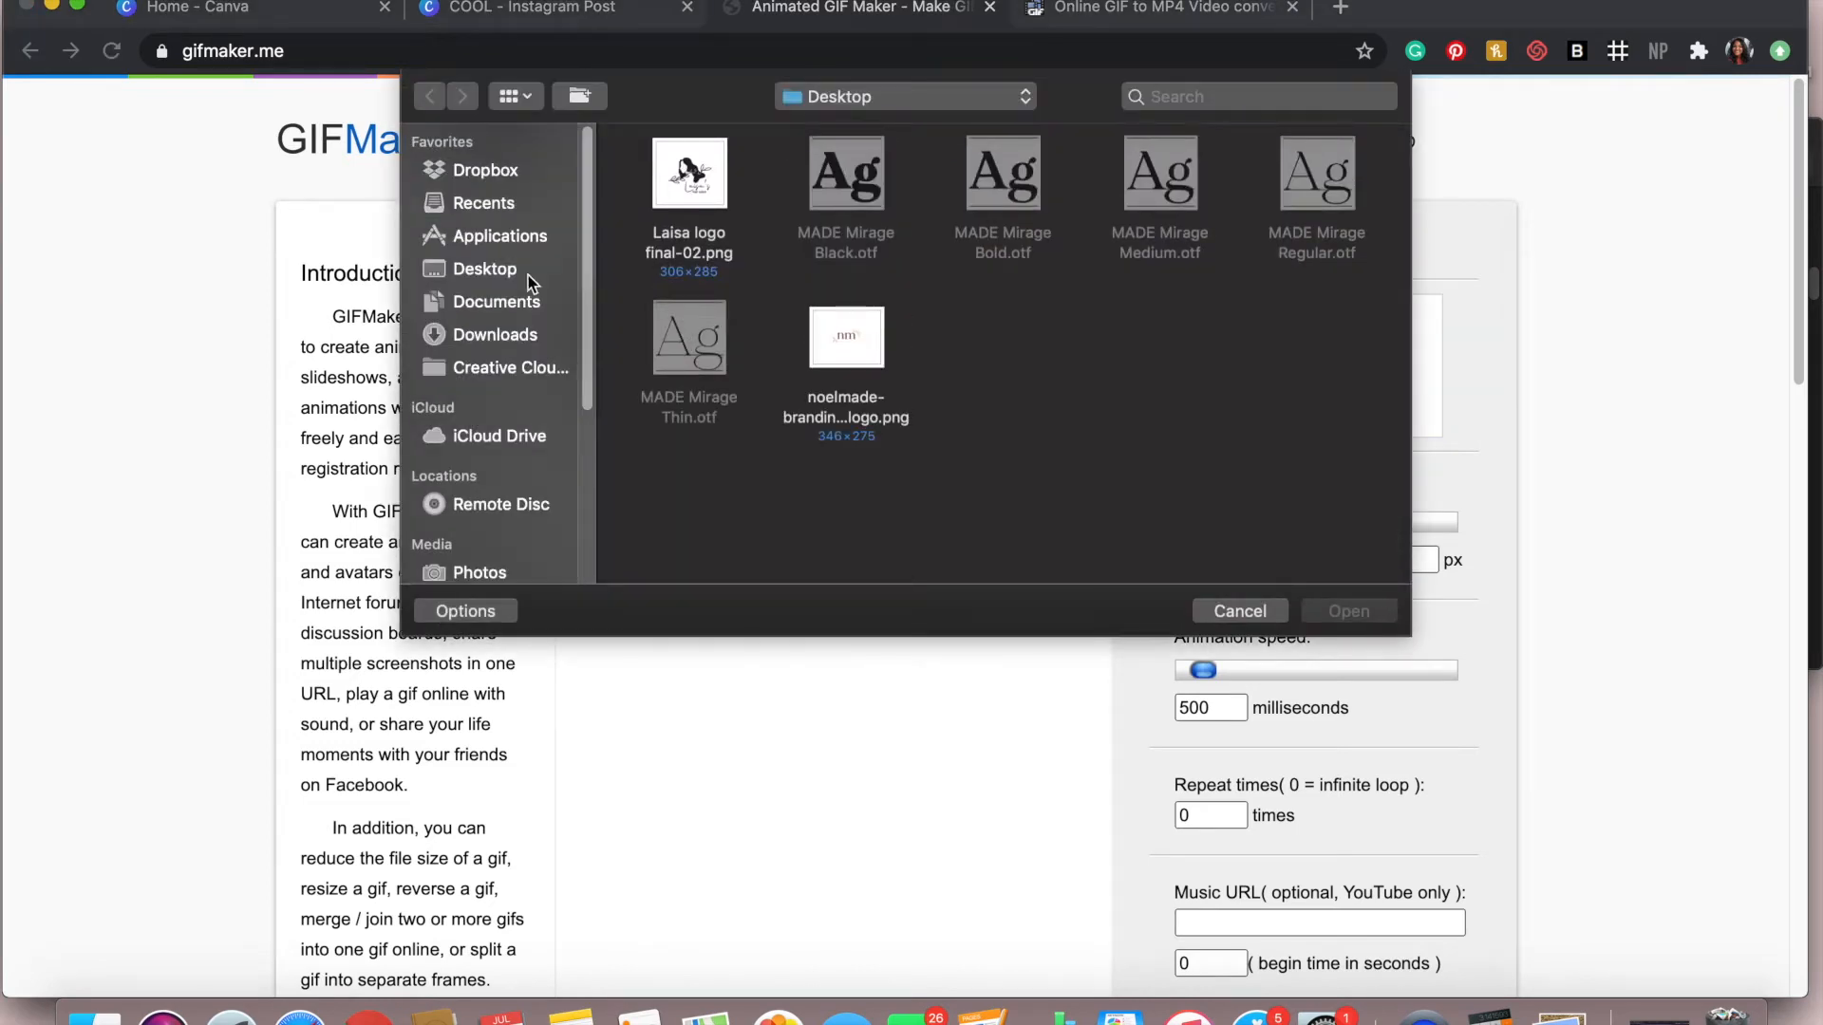
left_click(489, 211)
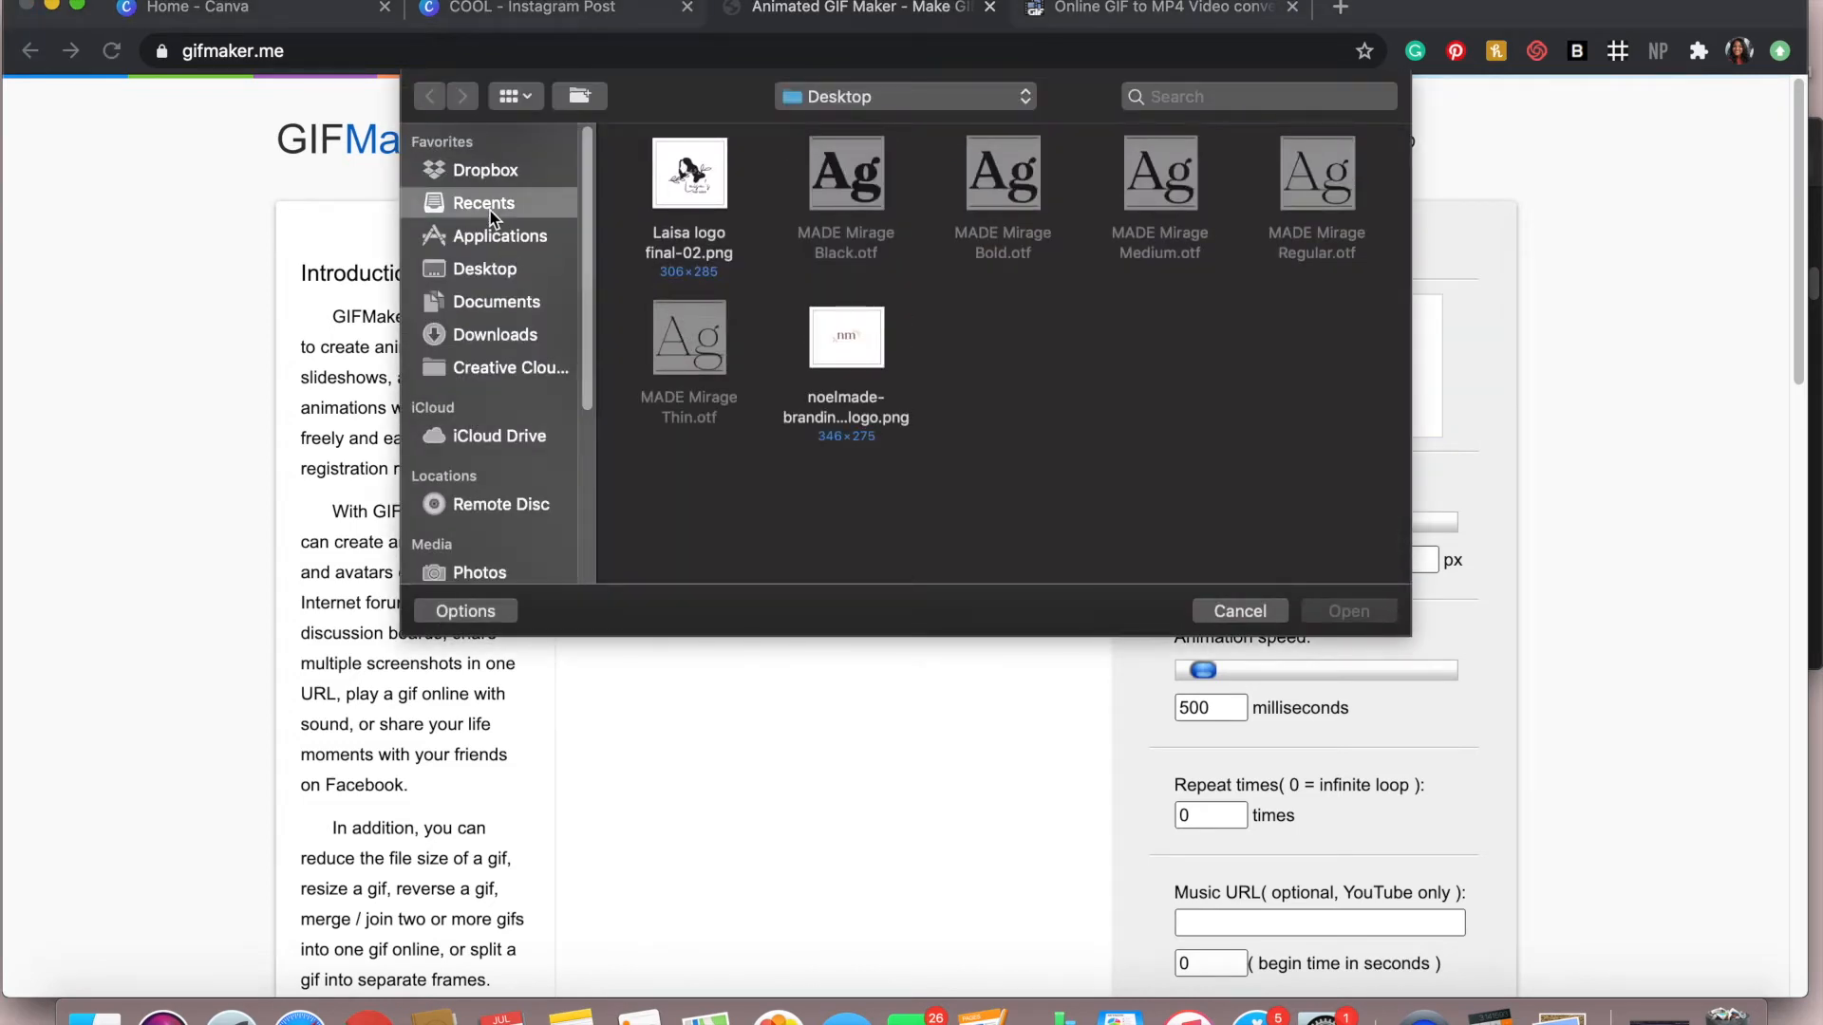
left_click(491, 270)
left_click(494, 338)
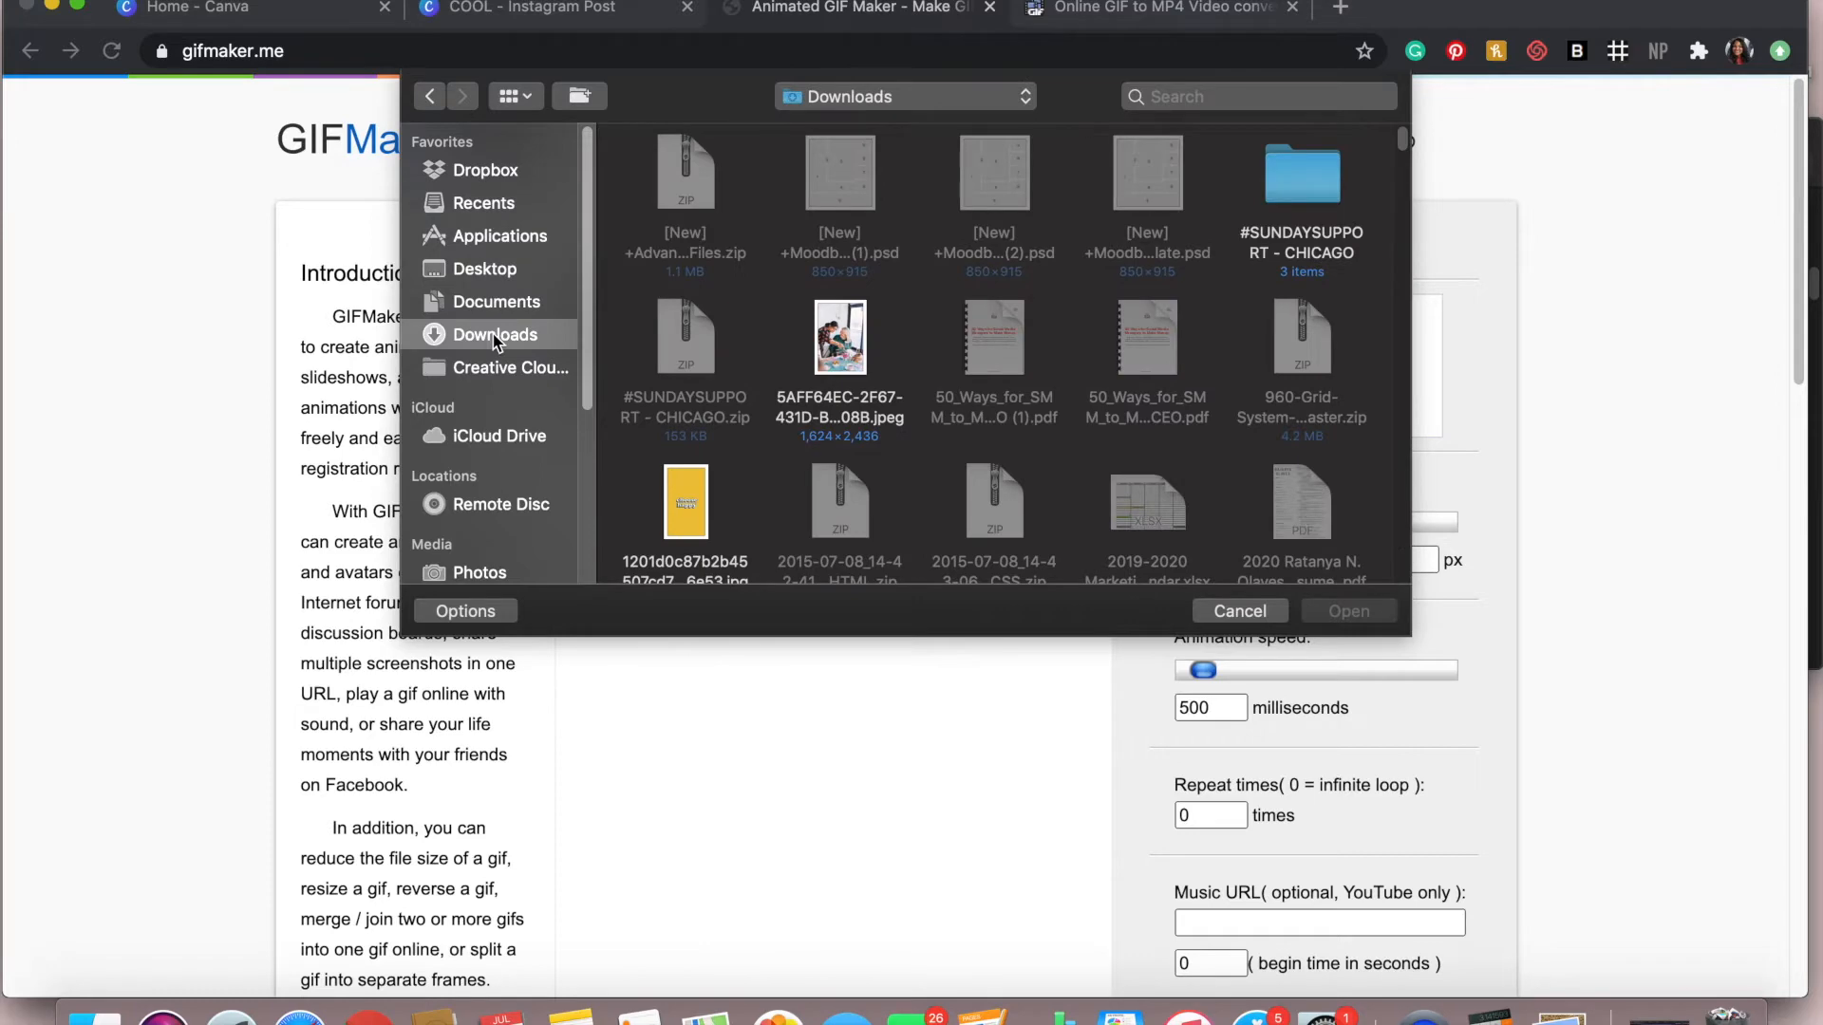
scroll(1073, 343, "down", 10)
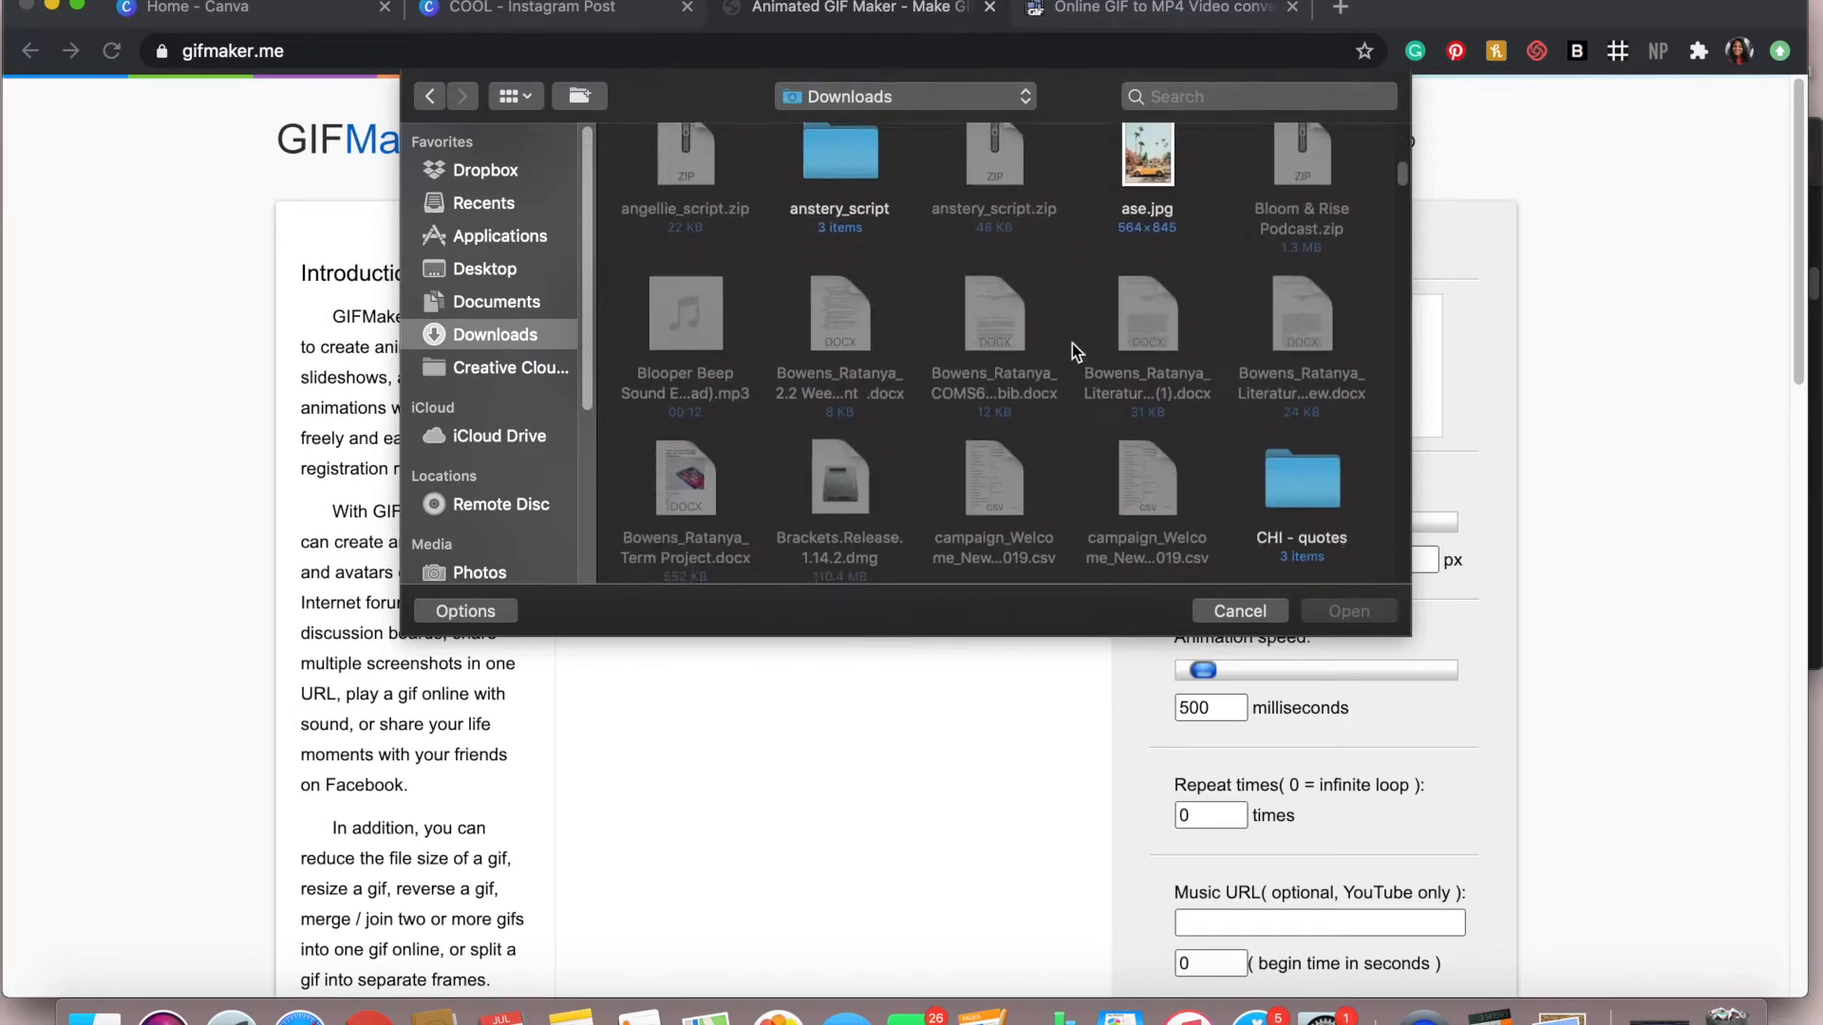
scroll(1073, 344, "down", 5)
double_click(992, 389)
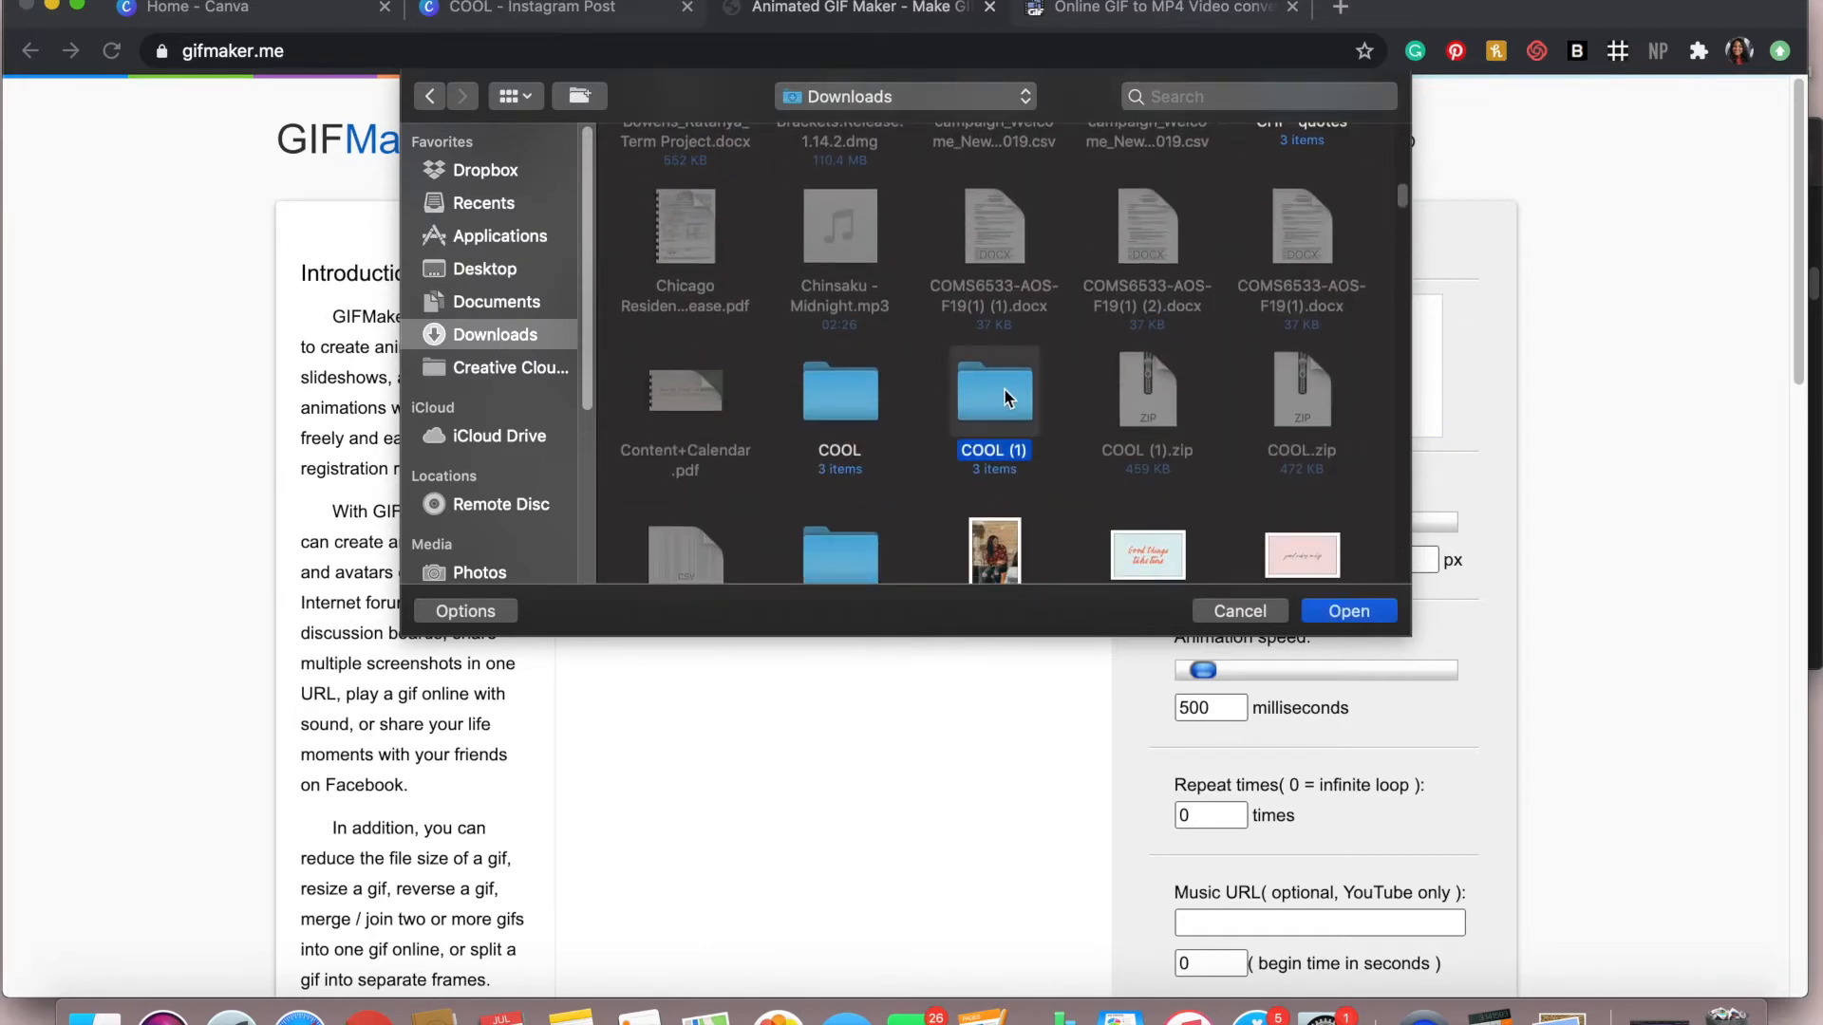
left_click_drag(1079, 198, 658, 211)
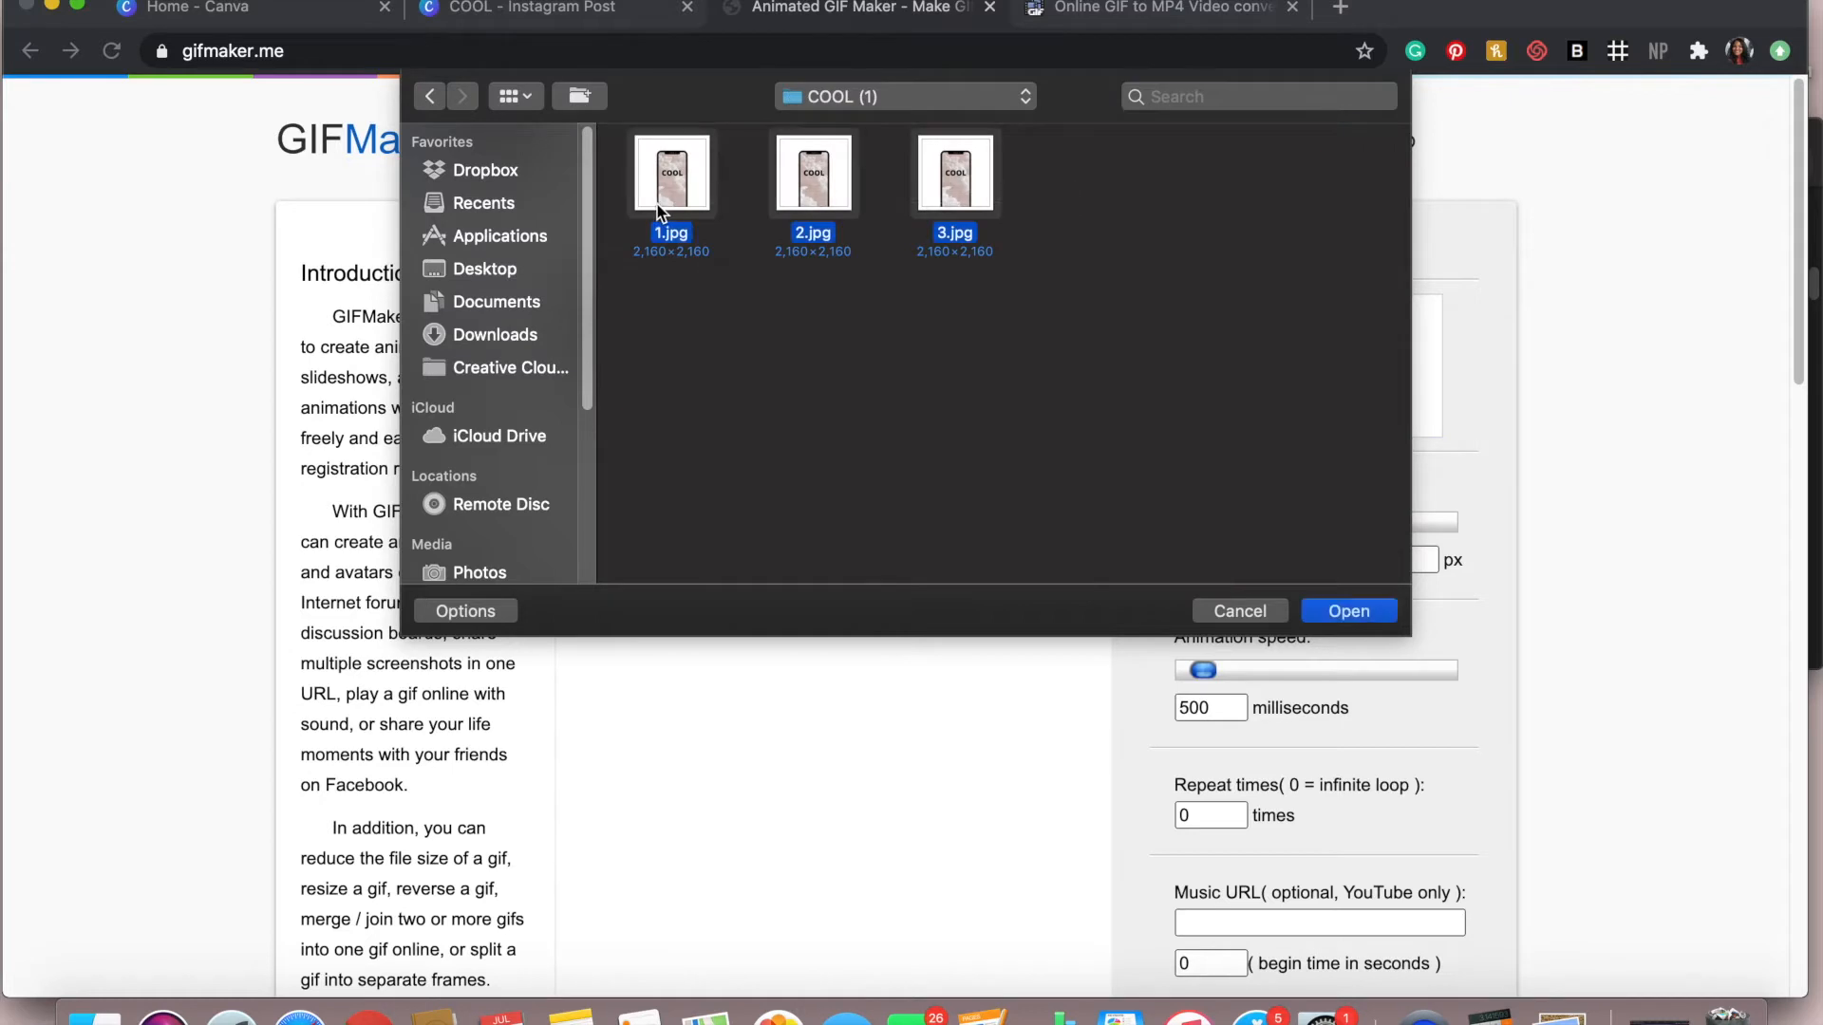
left_click(1346, 612)
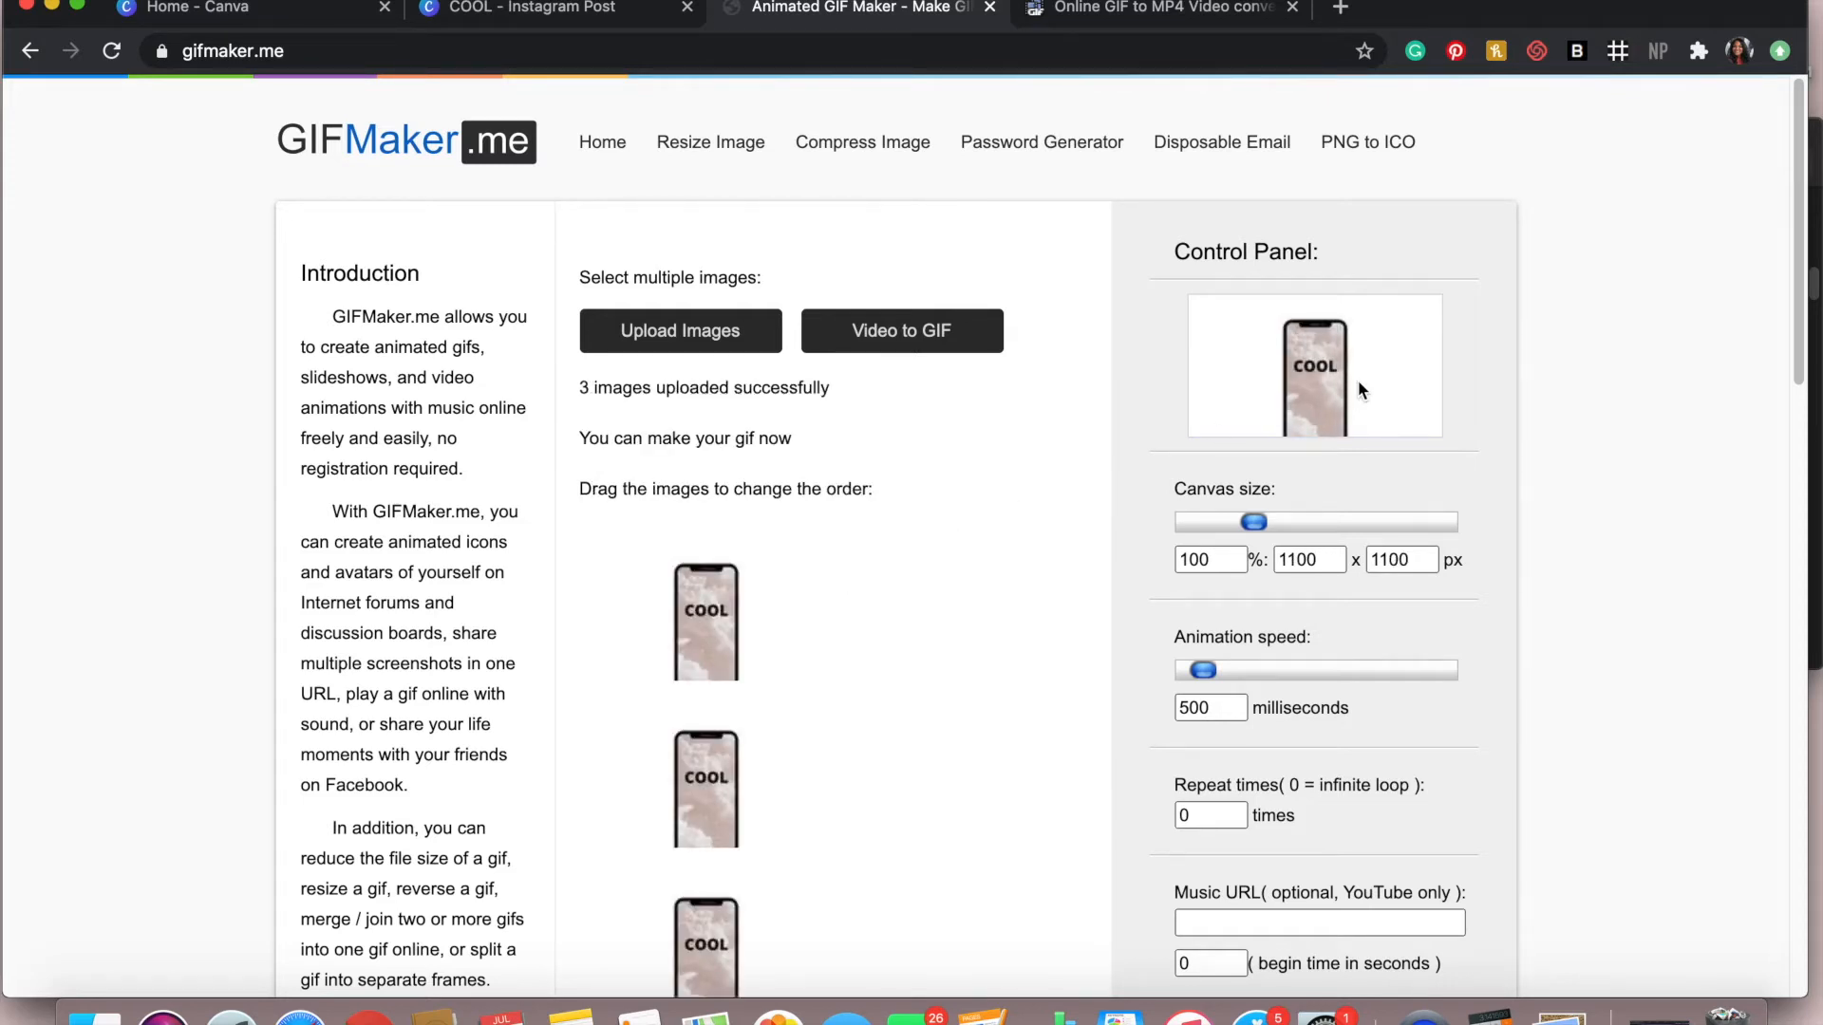
Try an animation speed of 150 milliseconds and check the motion in the preview
scroll(1358, 380, "up", 5)
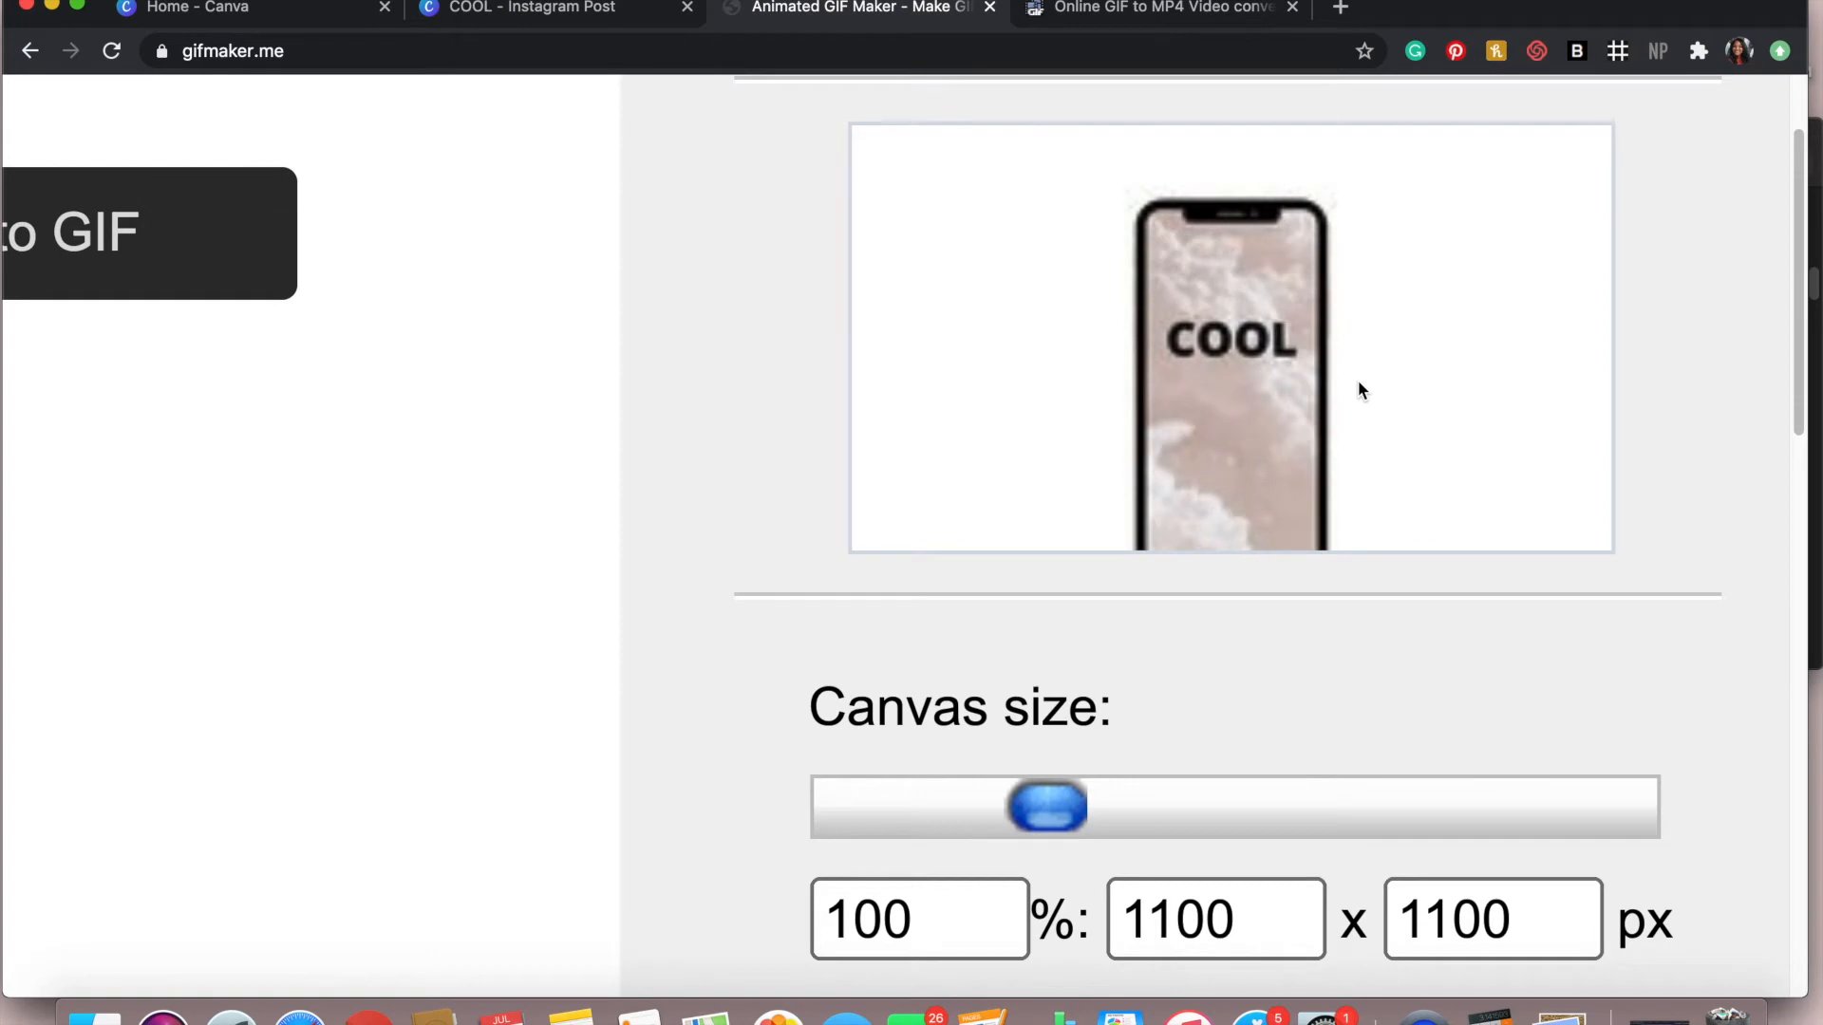
scroll(1359, 388, "down", 5)
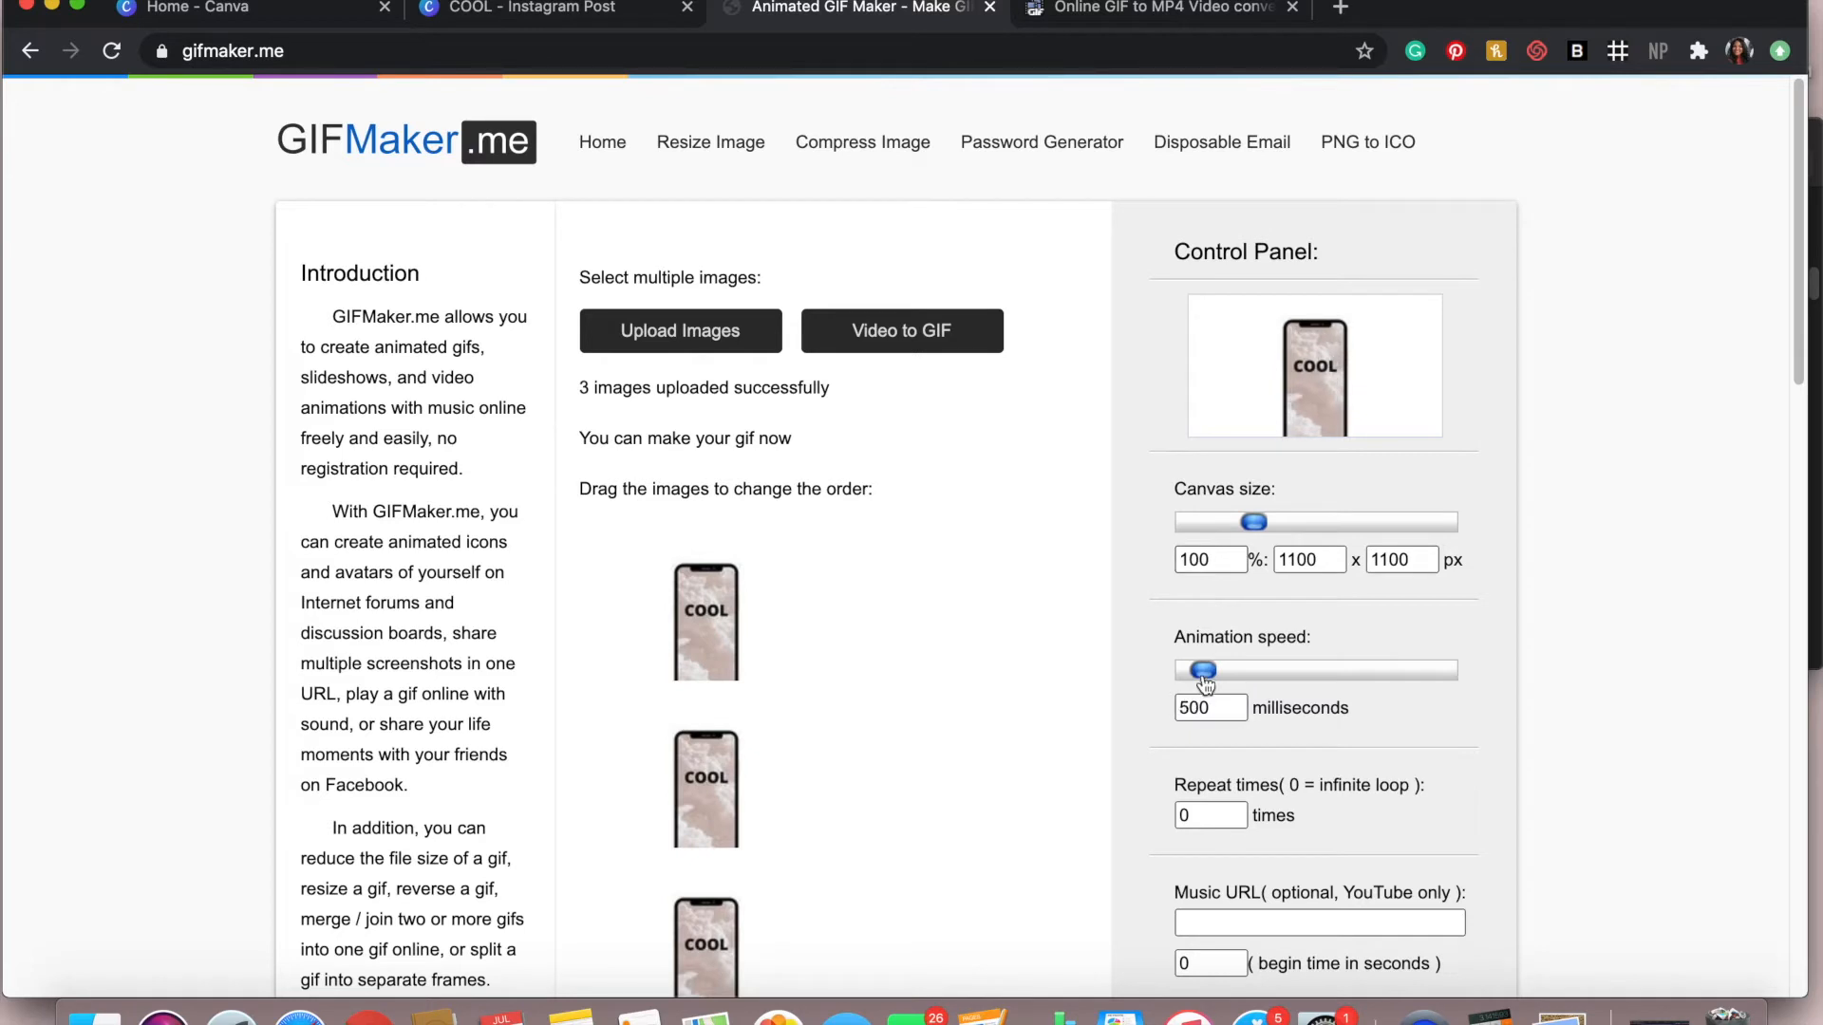
left_click_drag(1204, 676, 1199, 676)
left_click_drag(1199, 676, 1194, 676)
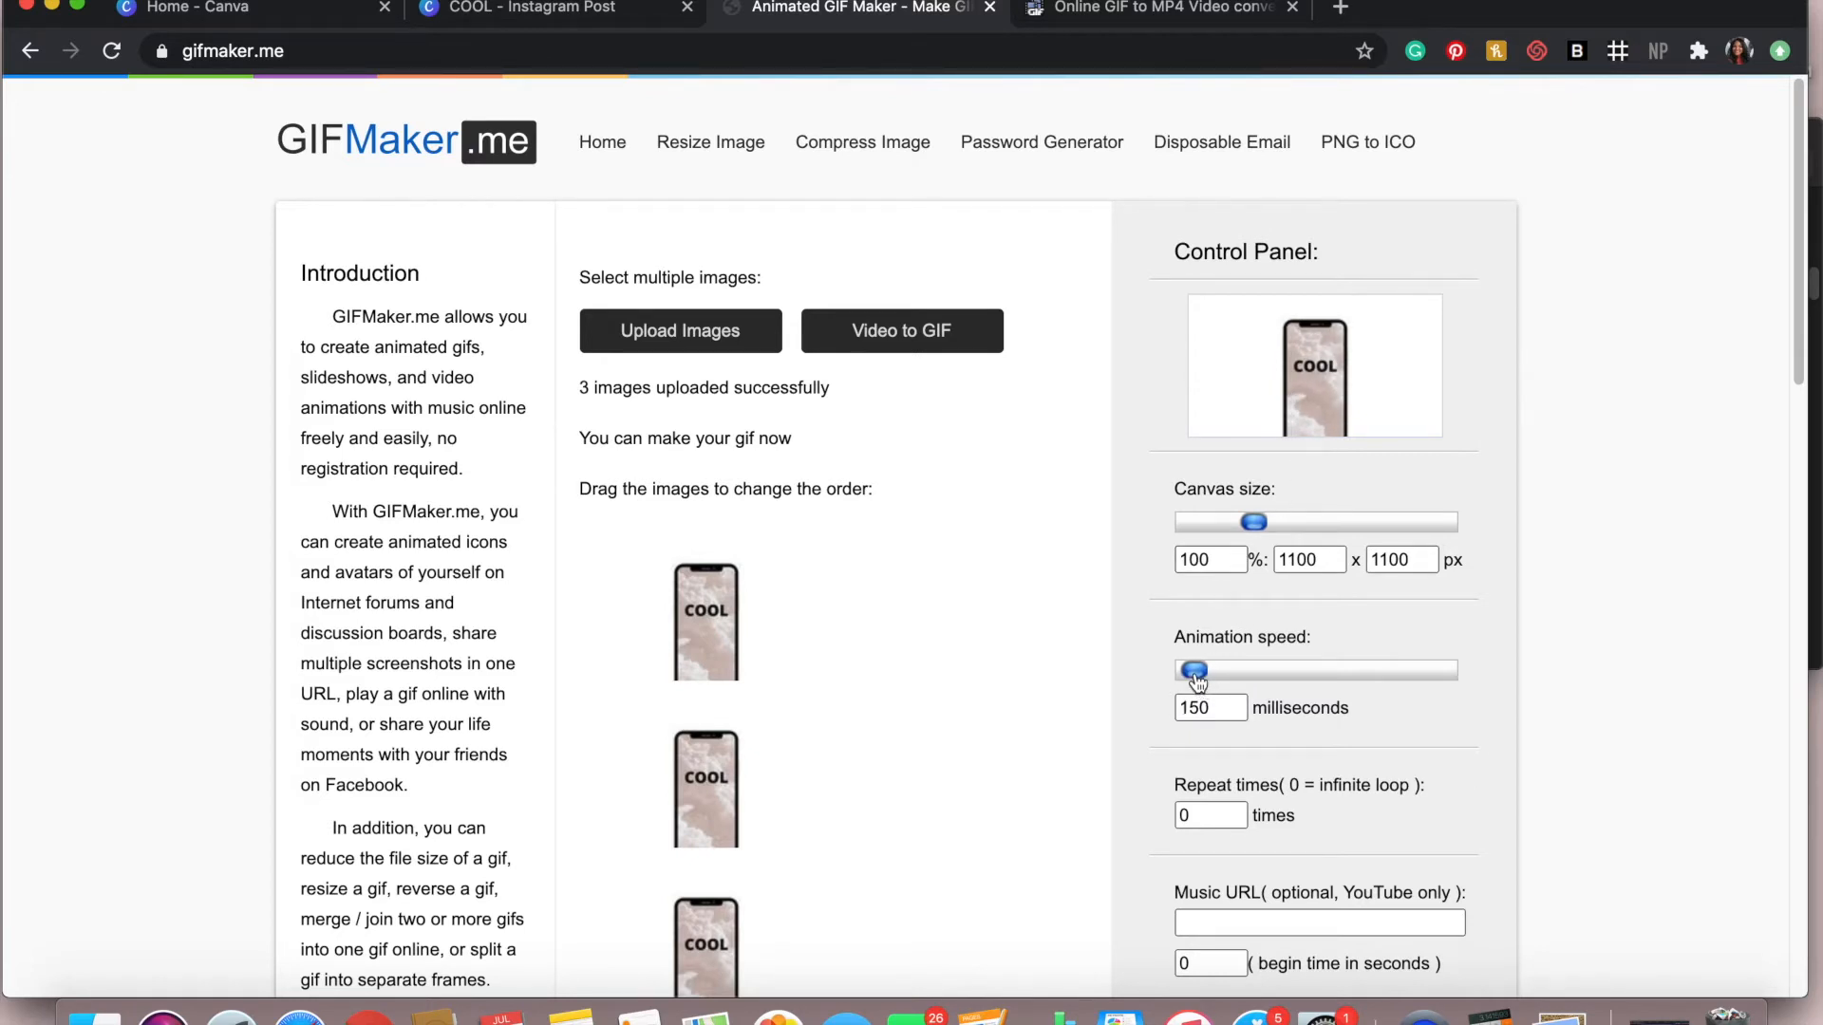
scroll(1312, 362, "up", 5)
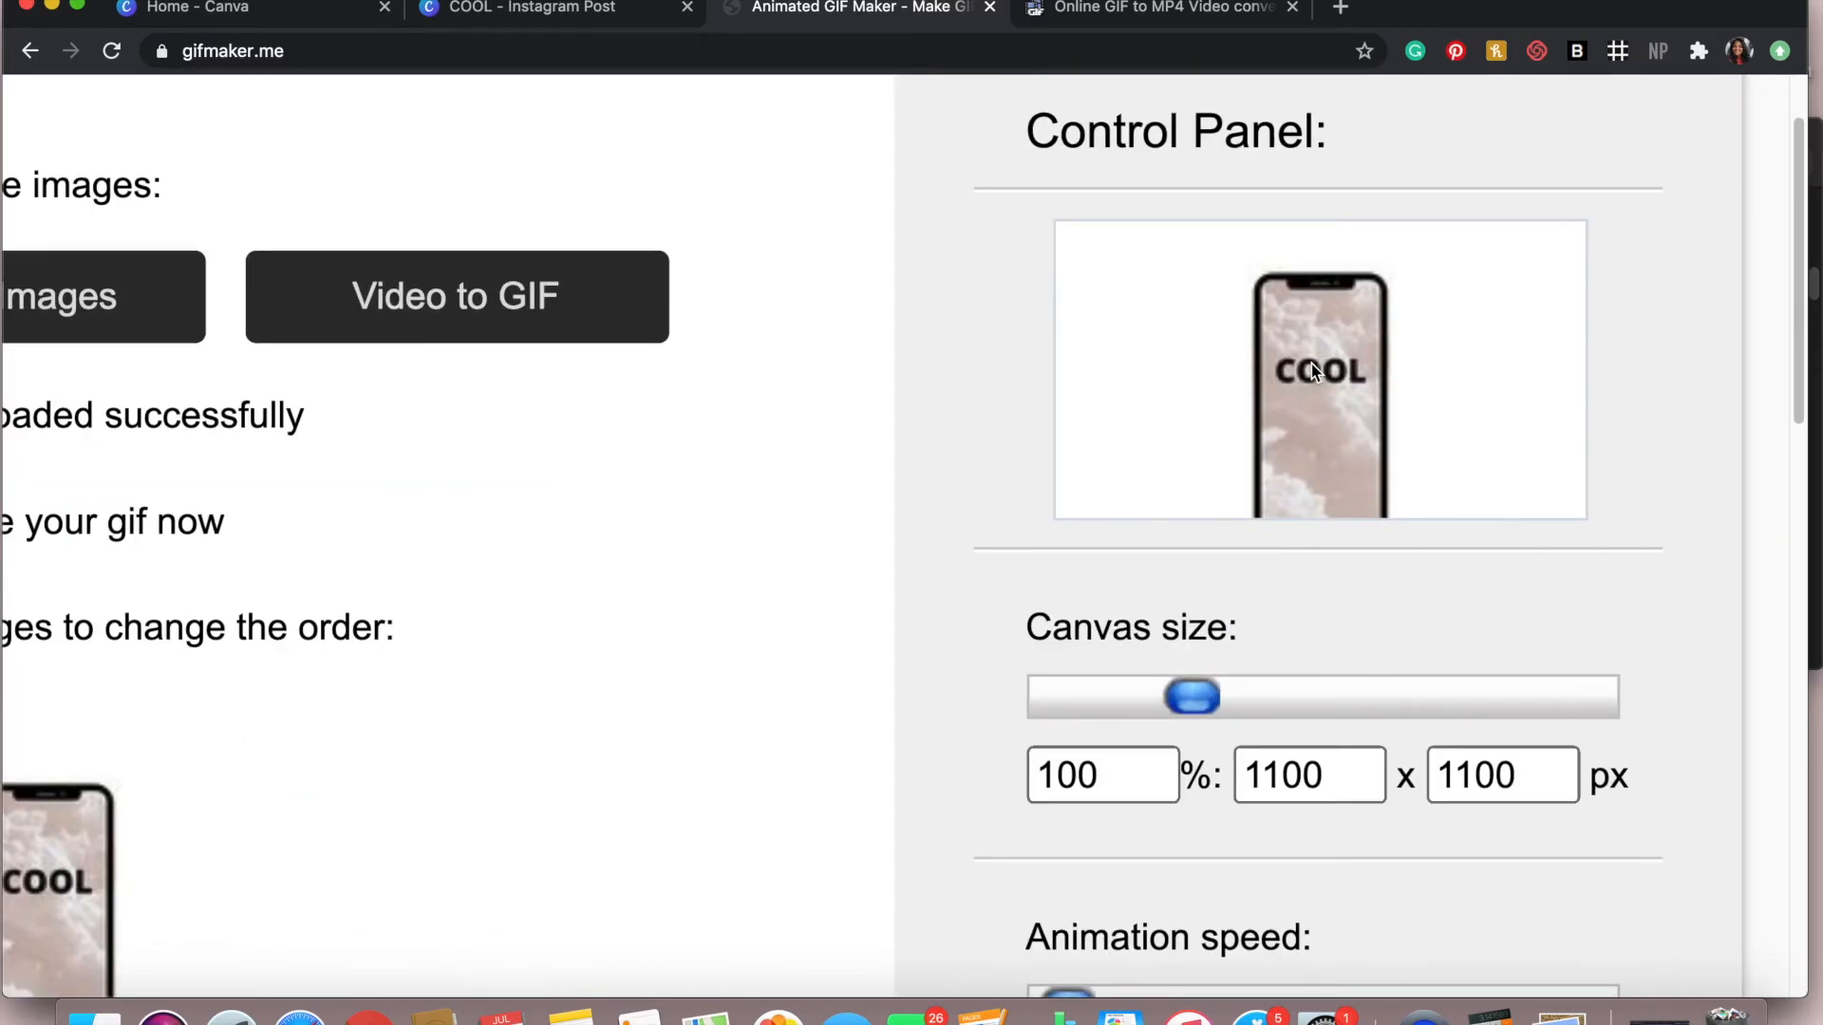
scroll(1404, 268, "down", 5)
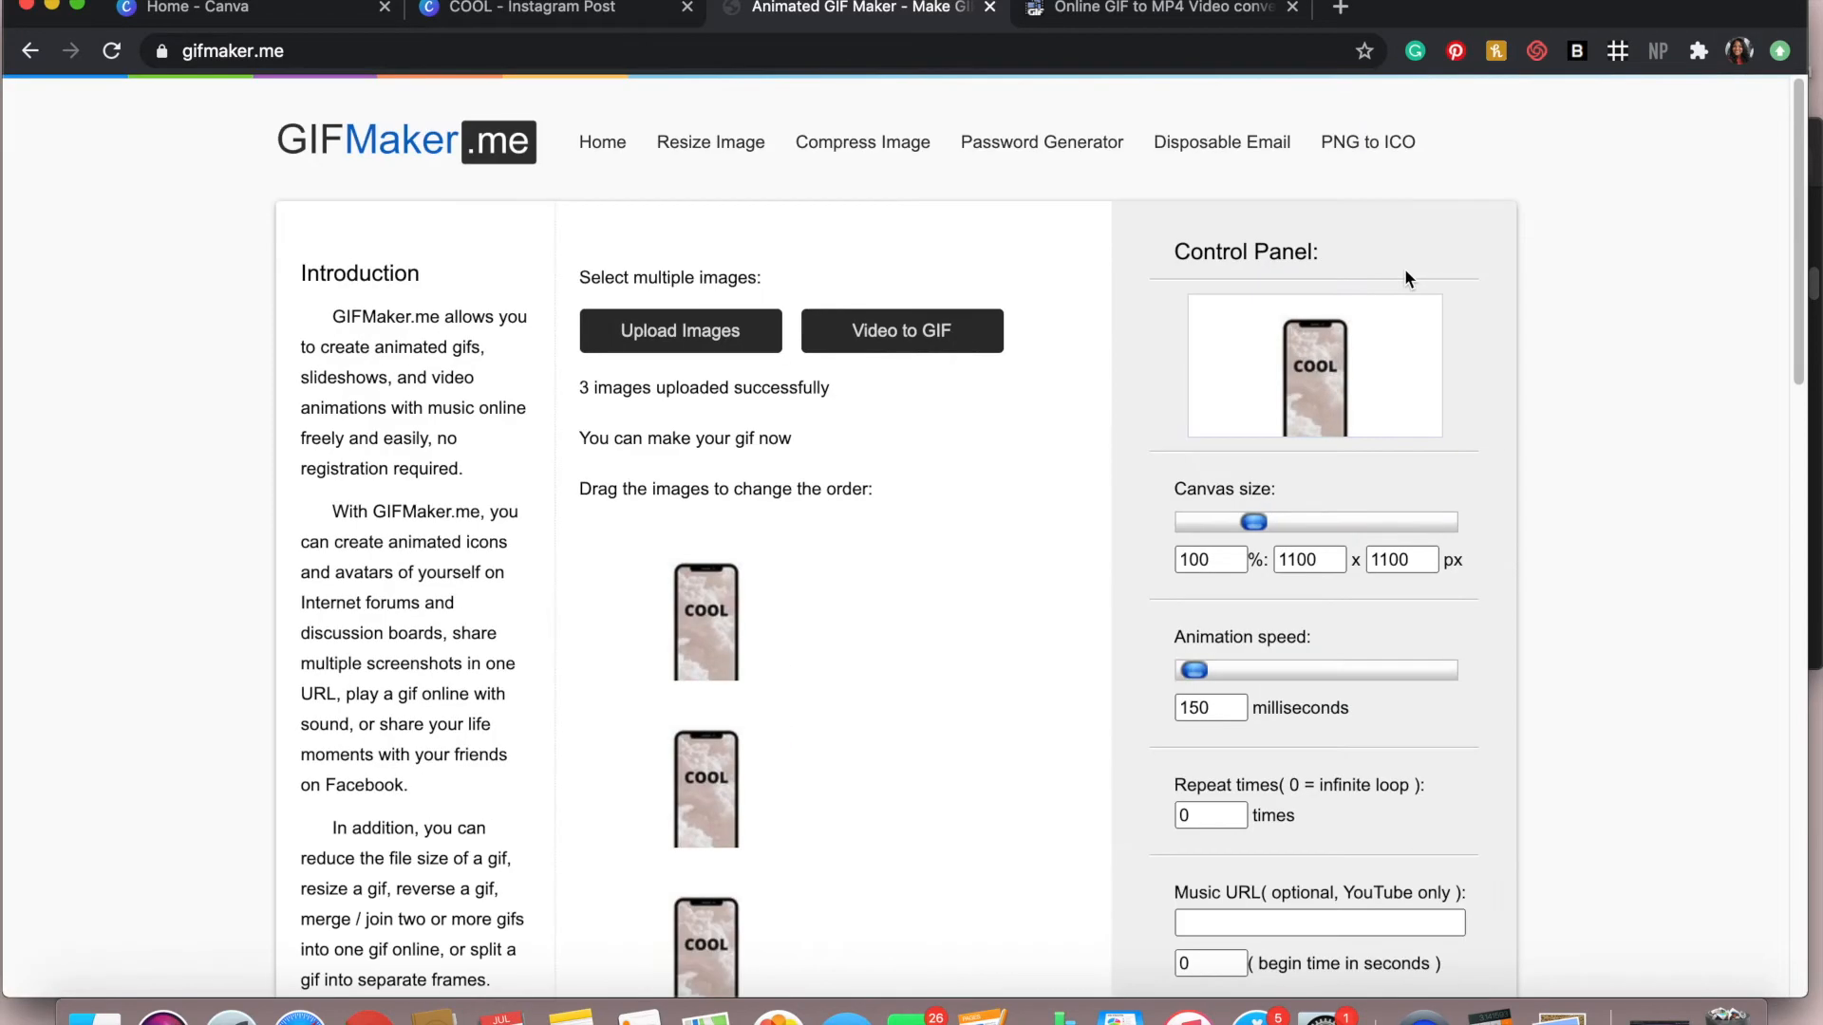
Set the animation speed to 500 milliseconds and create the GIF animation with infinite looping
left_click_drag(1195, 671, 1215, 677)
scroll(1216, 671, "down", 5)
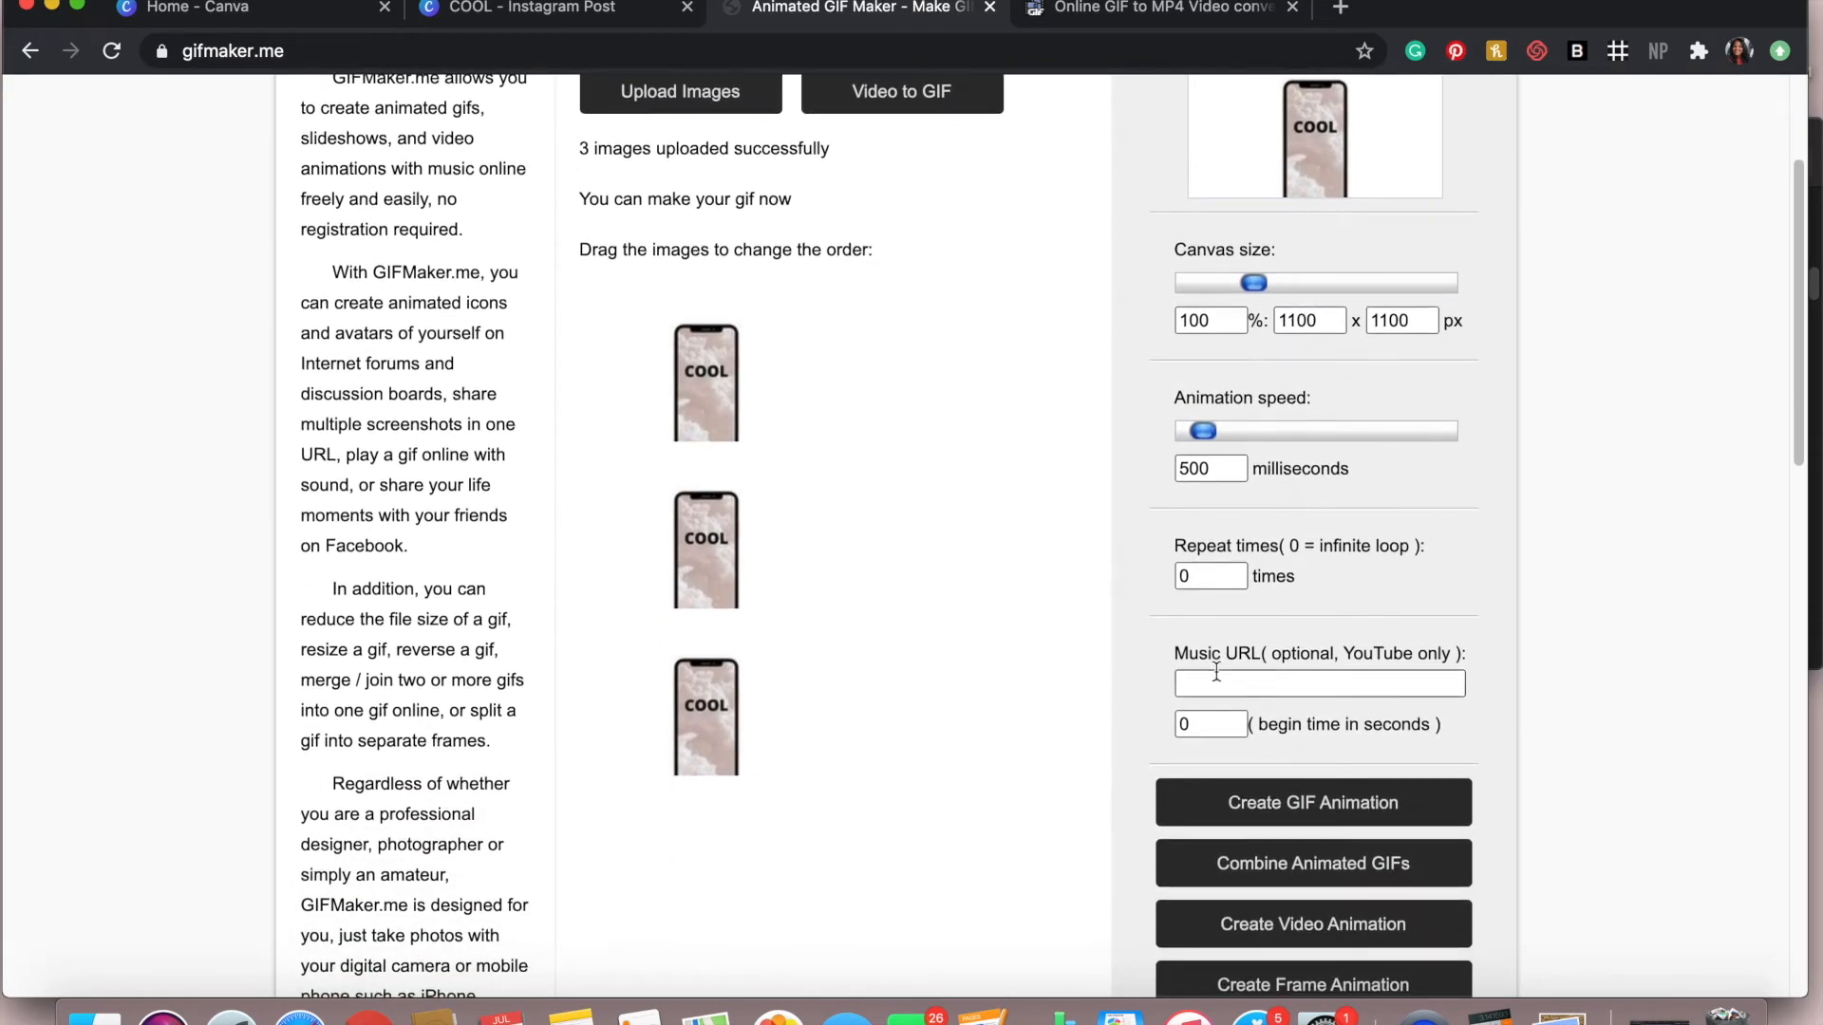
scroll(1216, 671, "down", 5)
left_click(1191, 332)
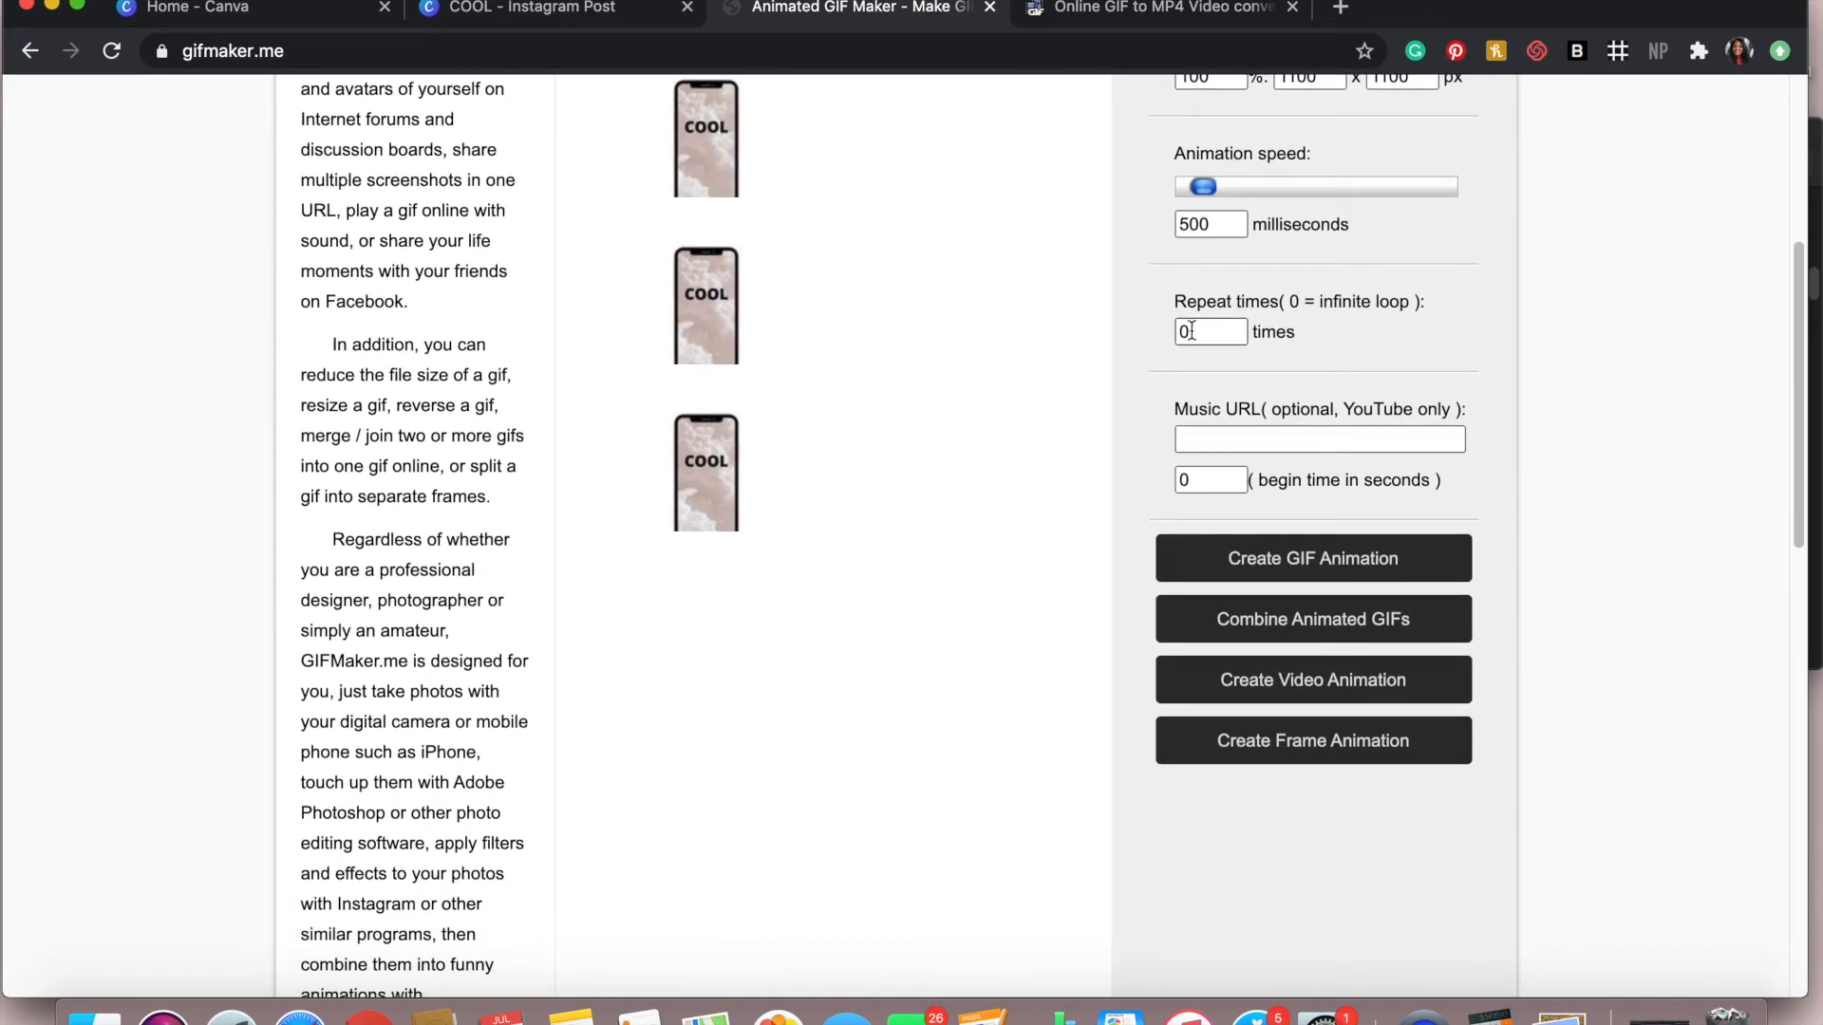
left_click(1309, 568)
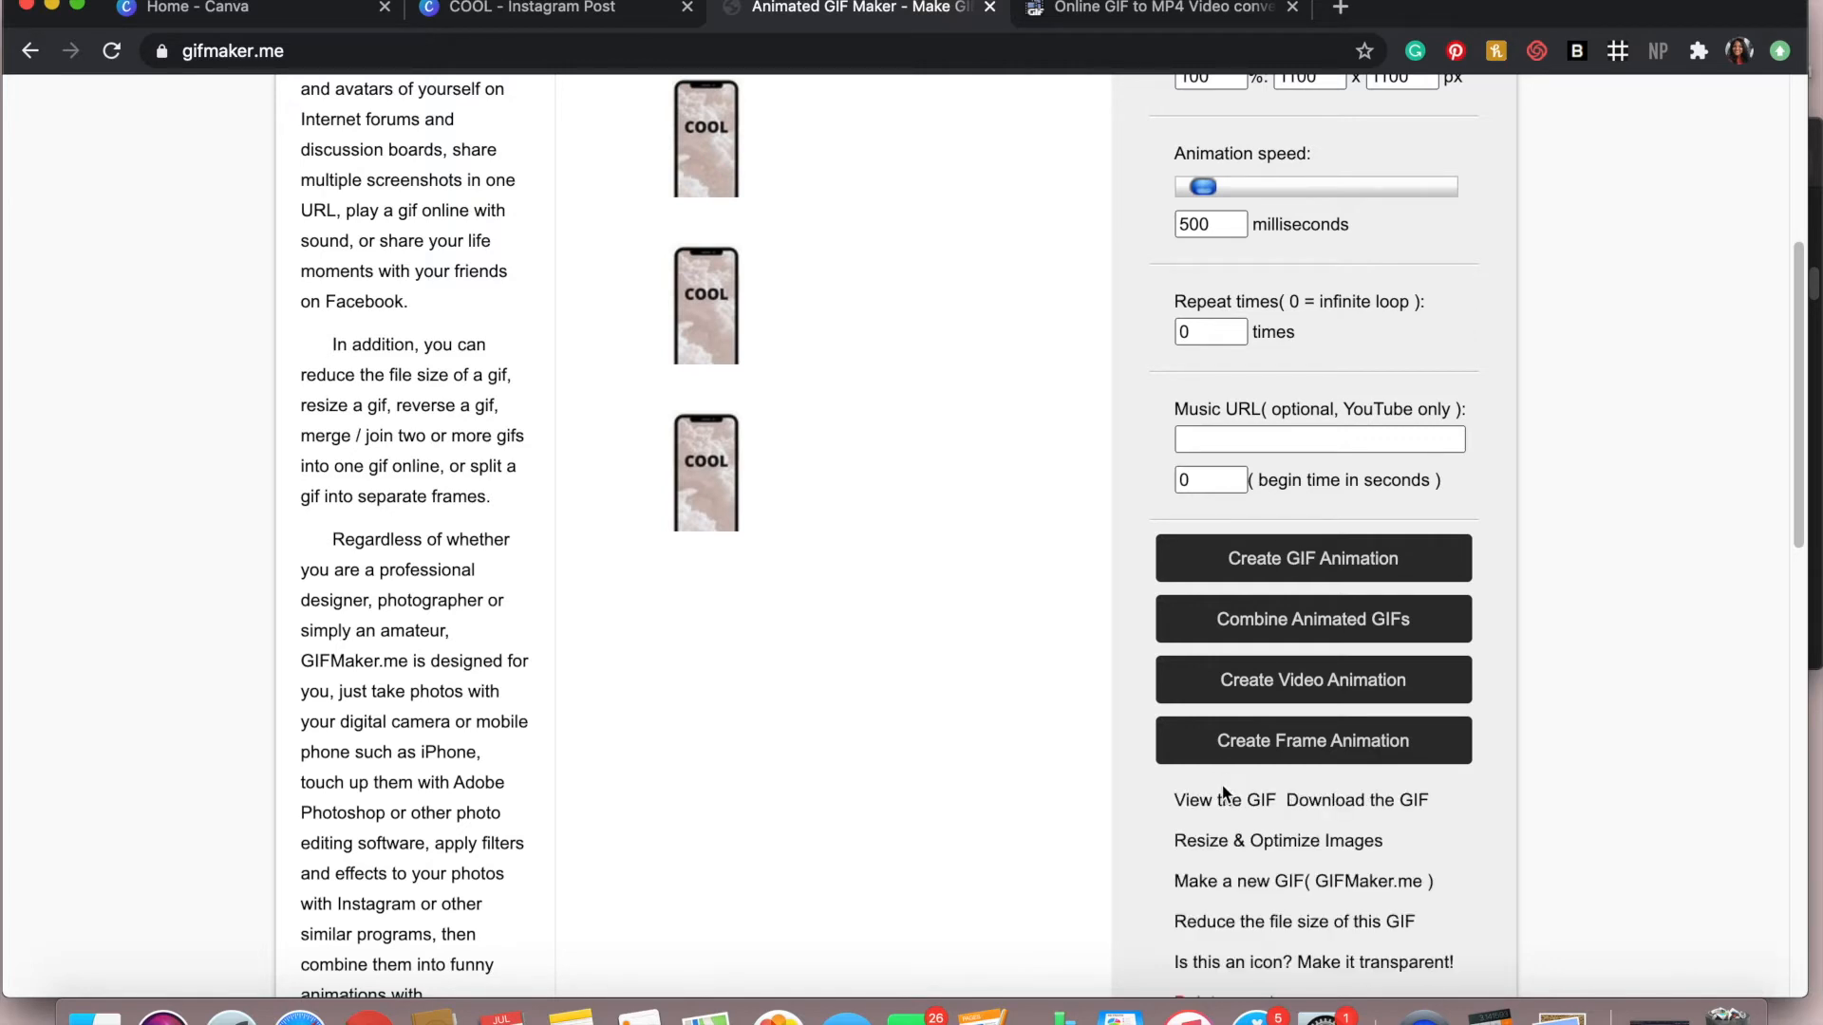
View the generated GIF at full size, close the viewer and download the GIF
left_click(1223, 799)
scroll(917, 617, "down", 5)
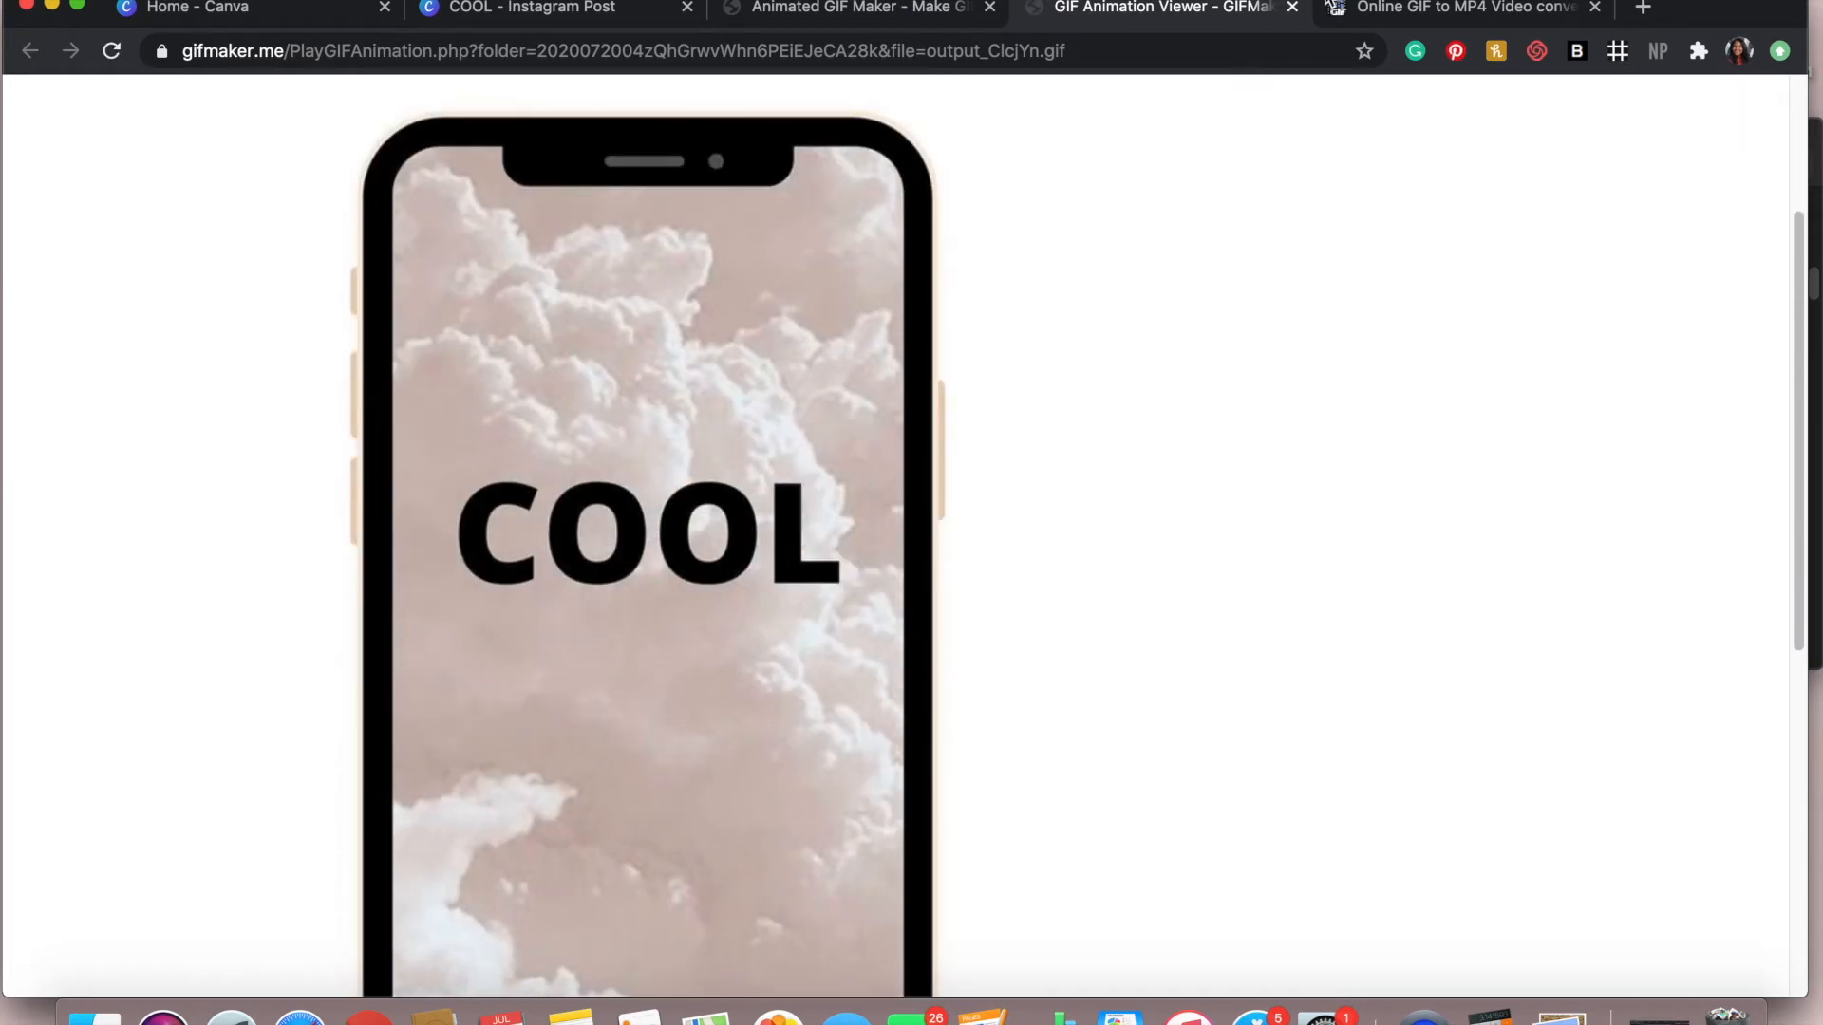
left_click(1293, 8)
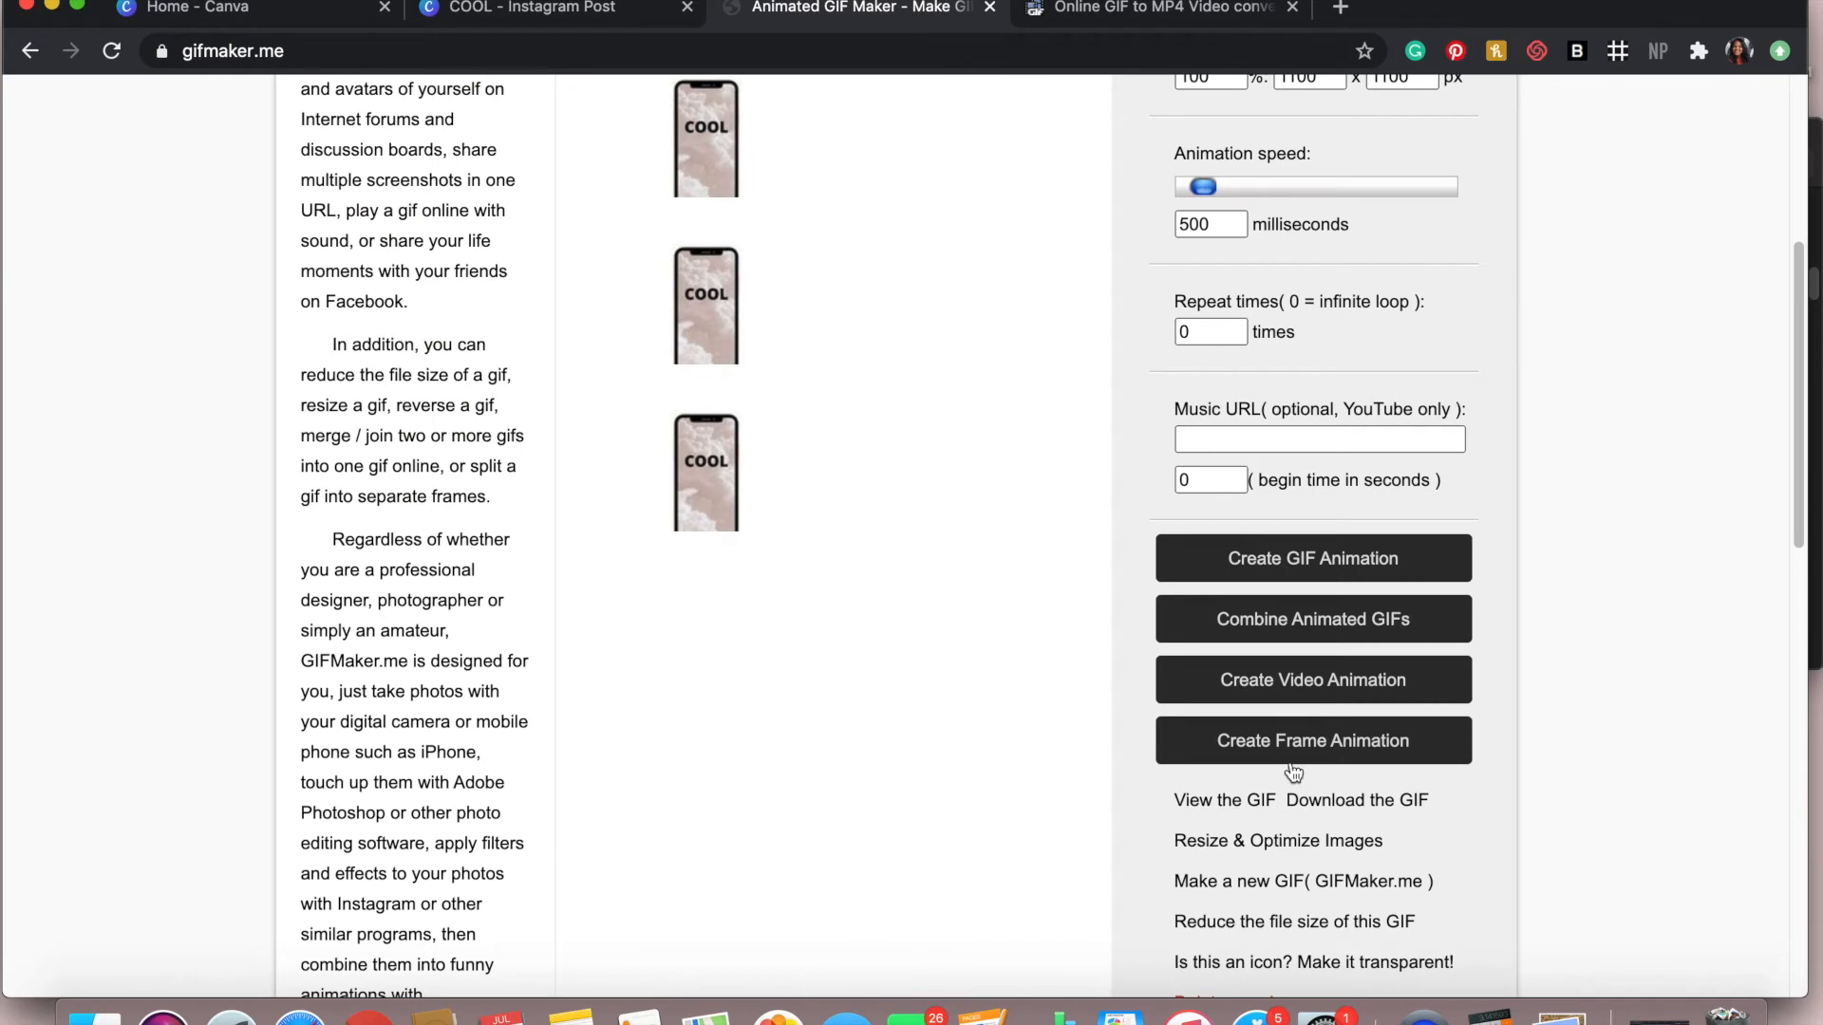
left_click(1330, 794)
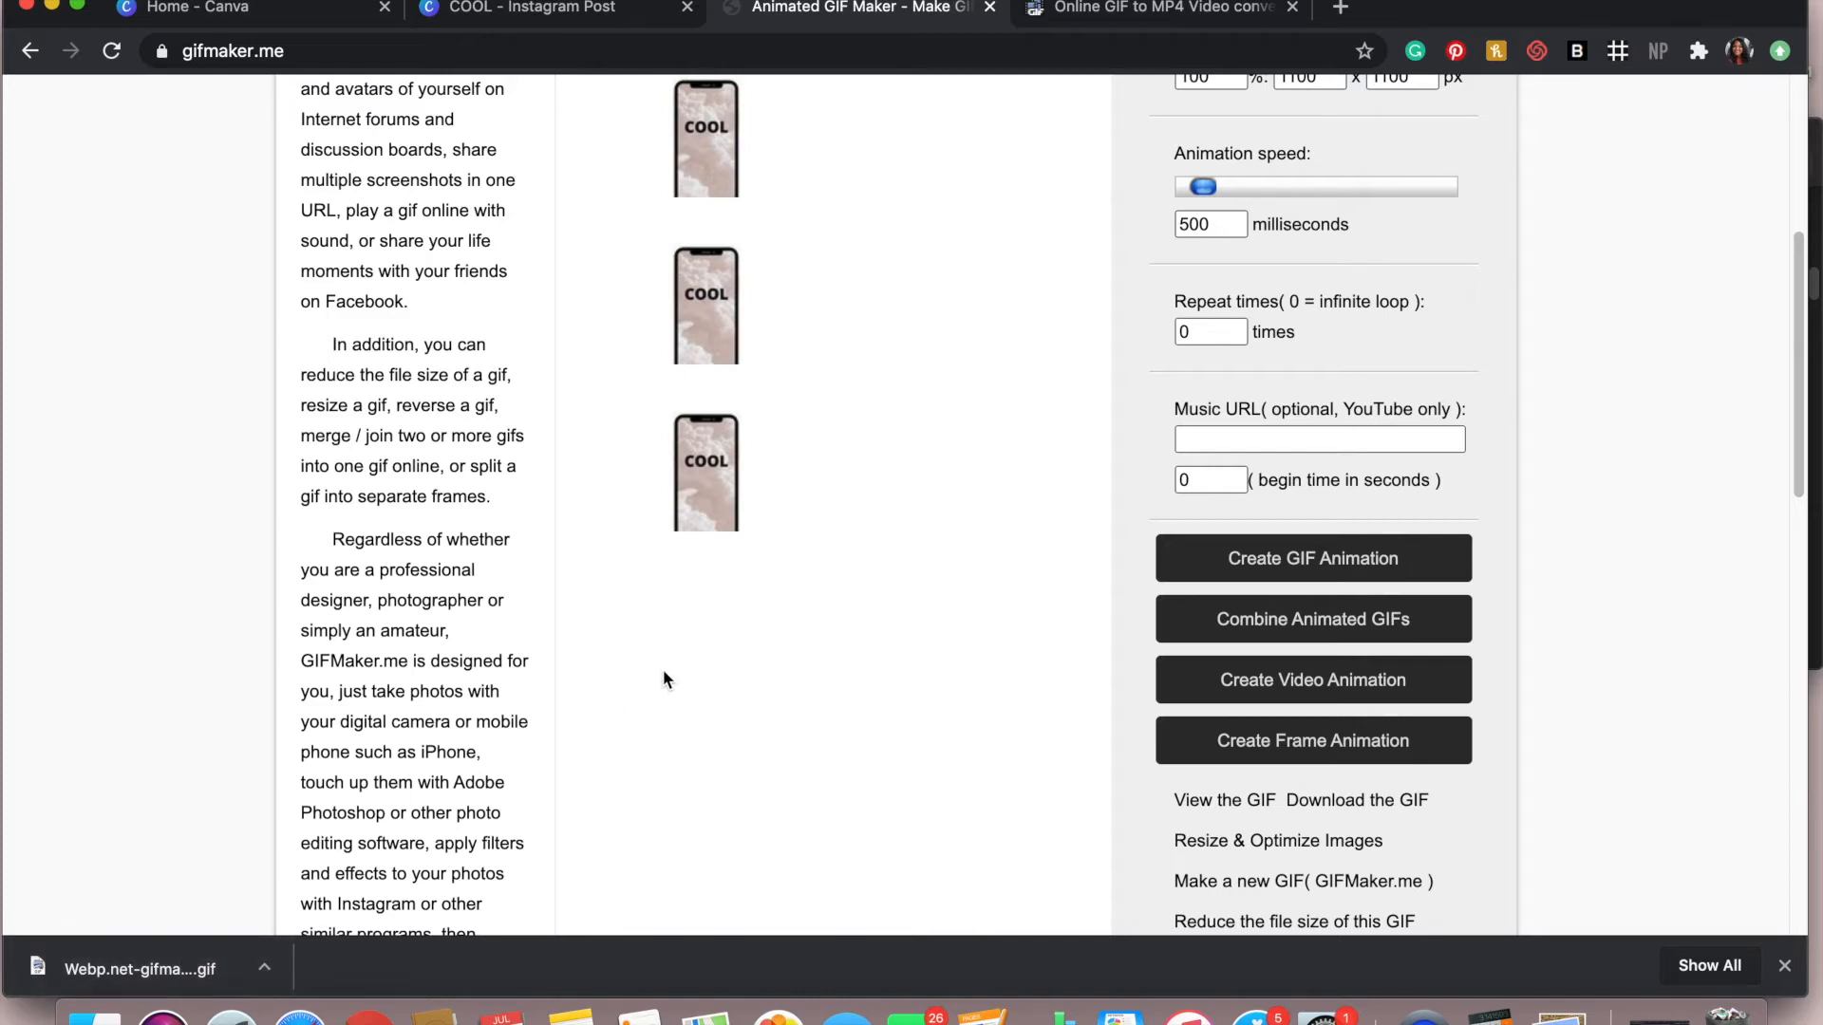
Switch to the ezgif.com GIF to MP4 converter and upload Webp.net-gifmaker (2).gif
left_click(1138, 19)
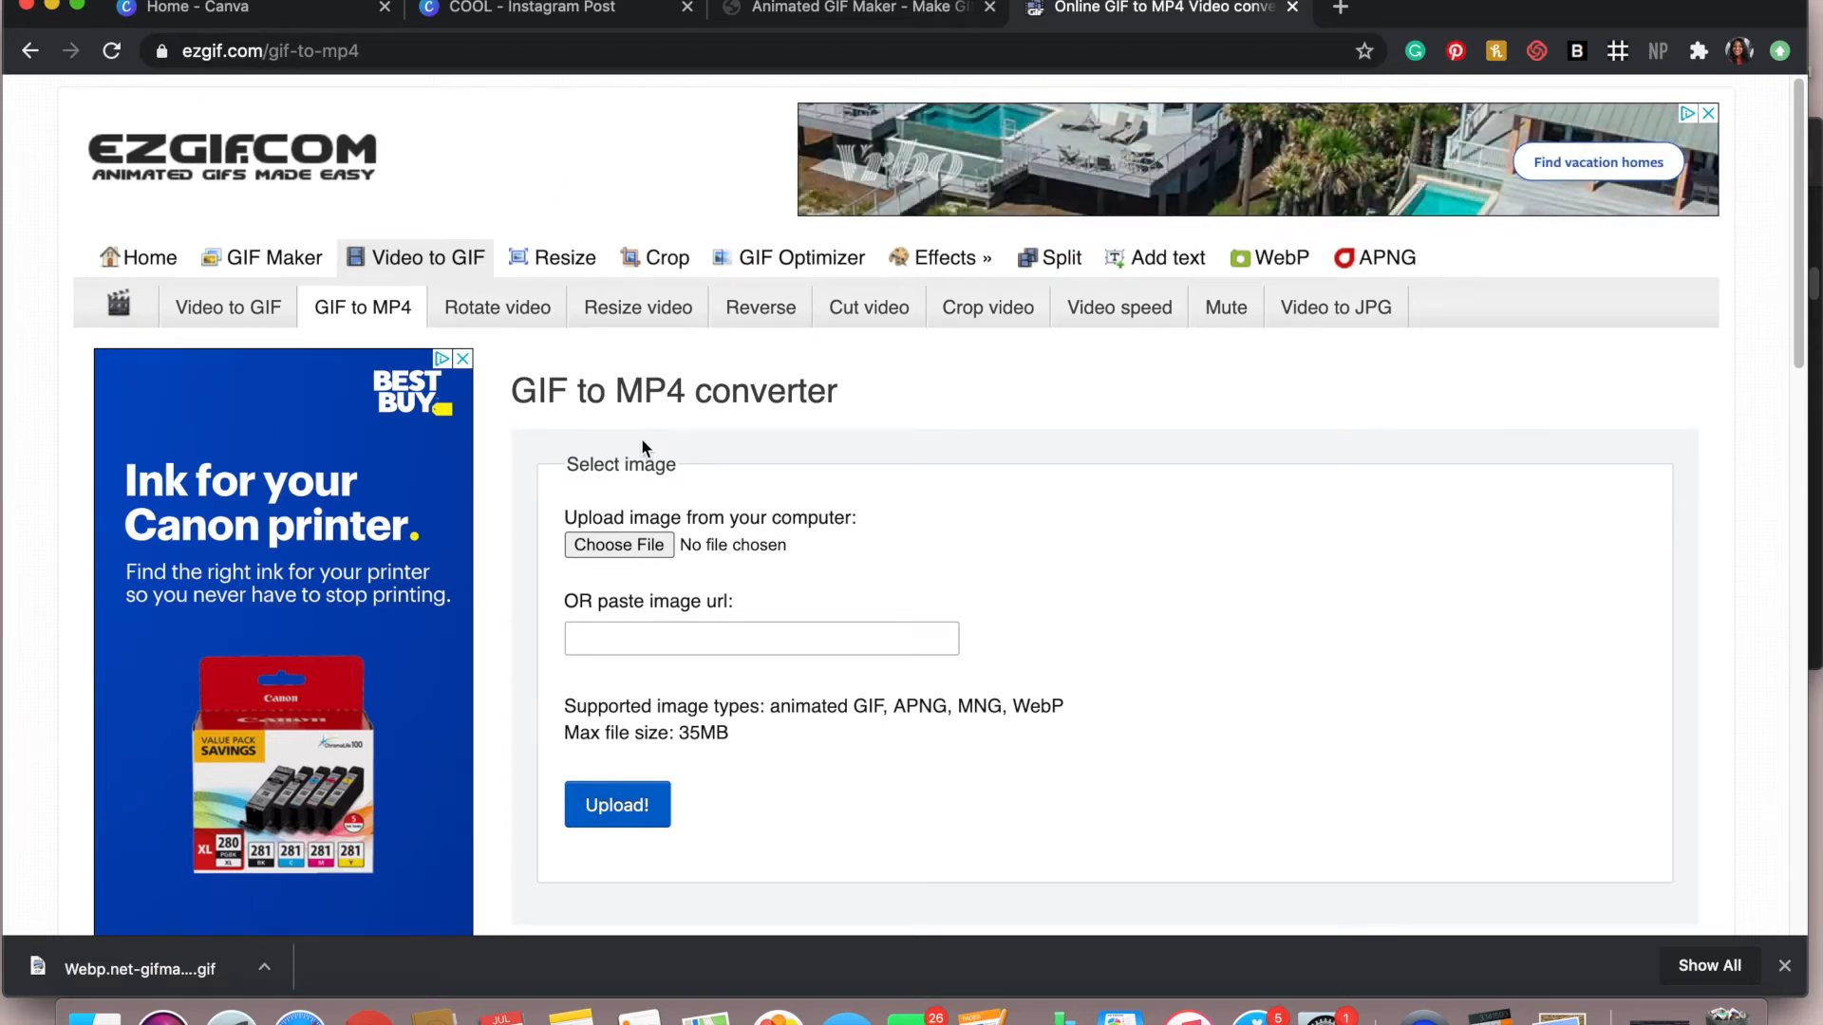
left_click_drag(133, 969, 632, 550)
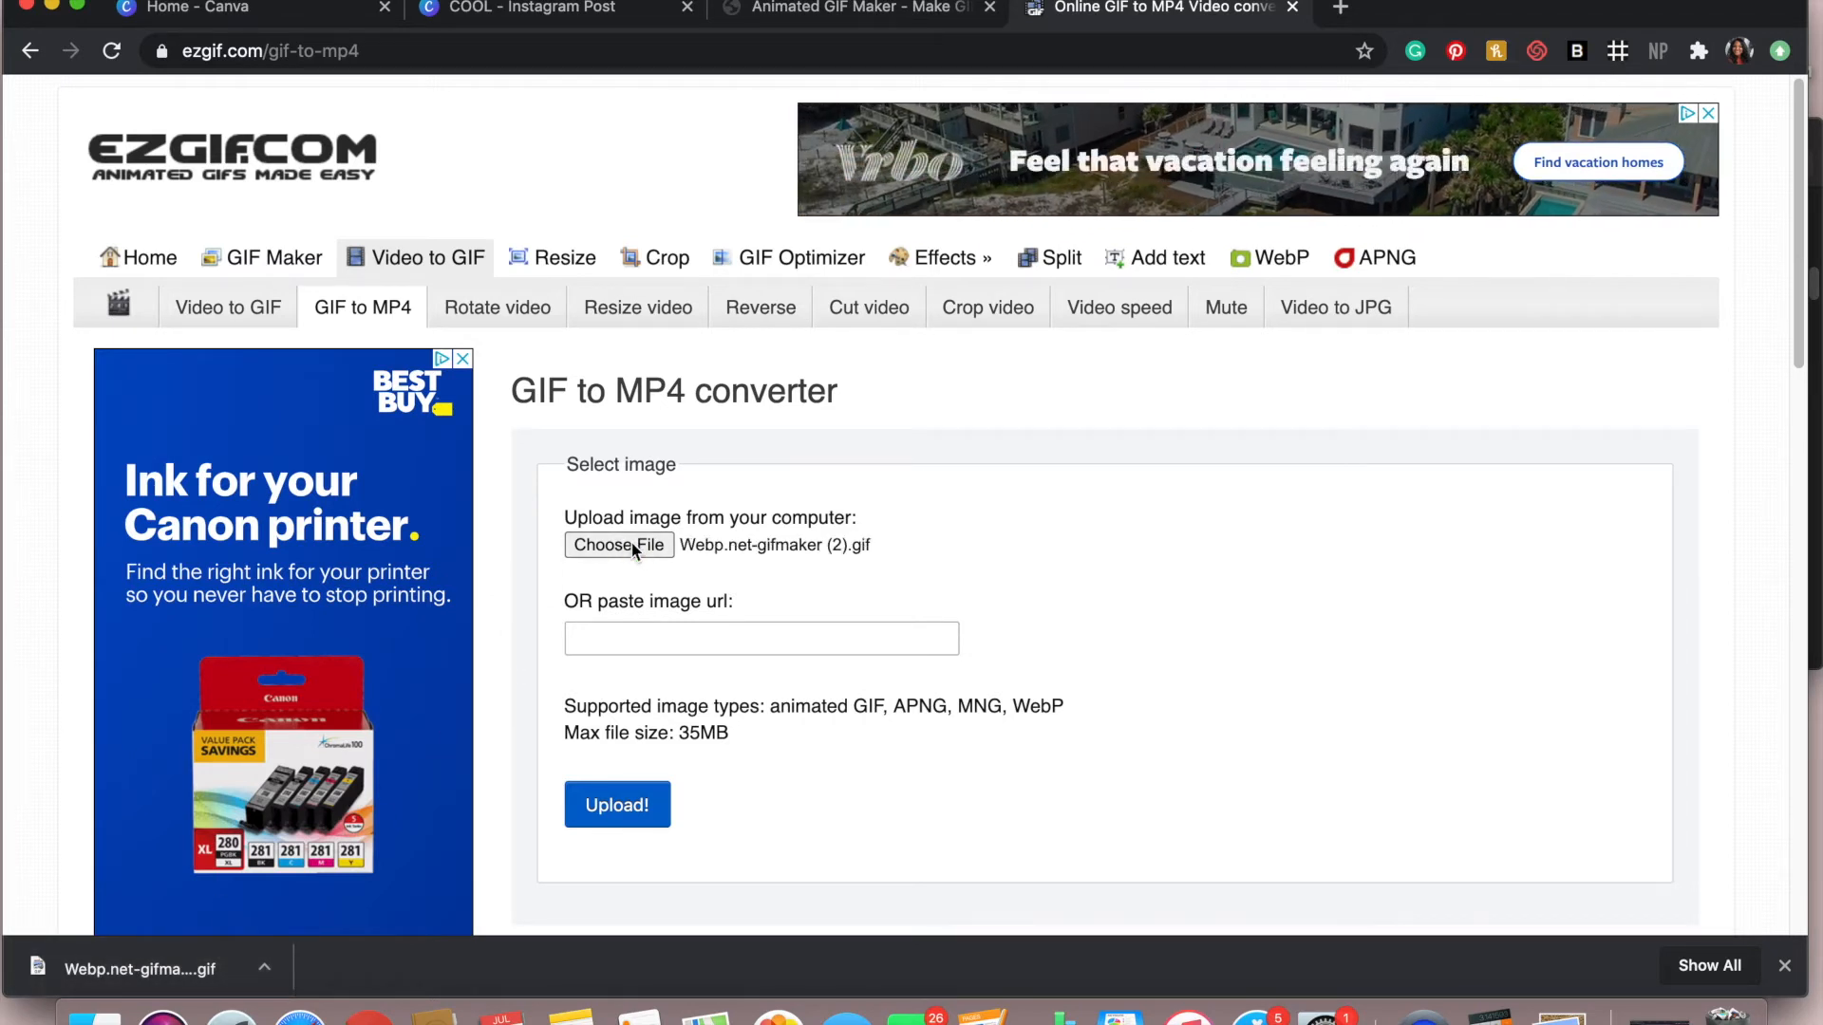
left_click(634, 807)
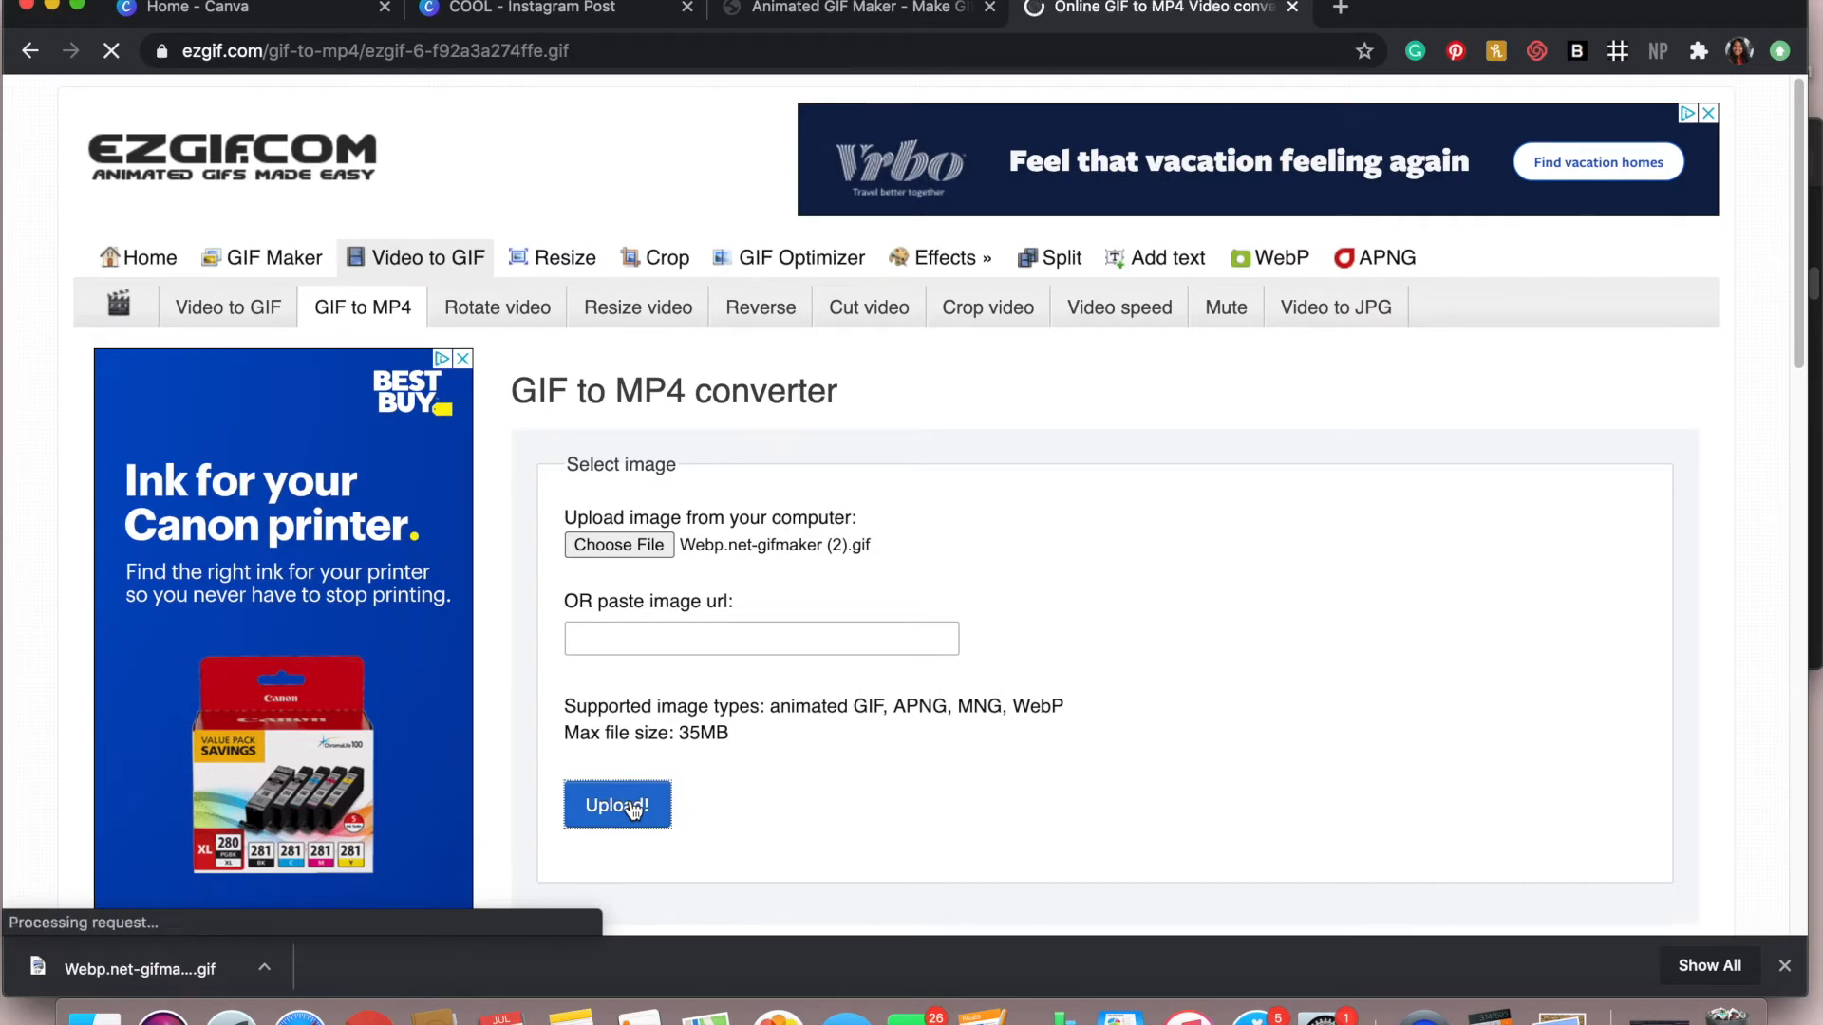
Convert the uploaded GIF to MP4 and save the output video to the computer
scroll(859, 638, "down", 10)
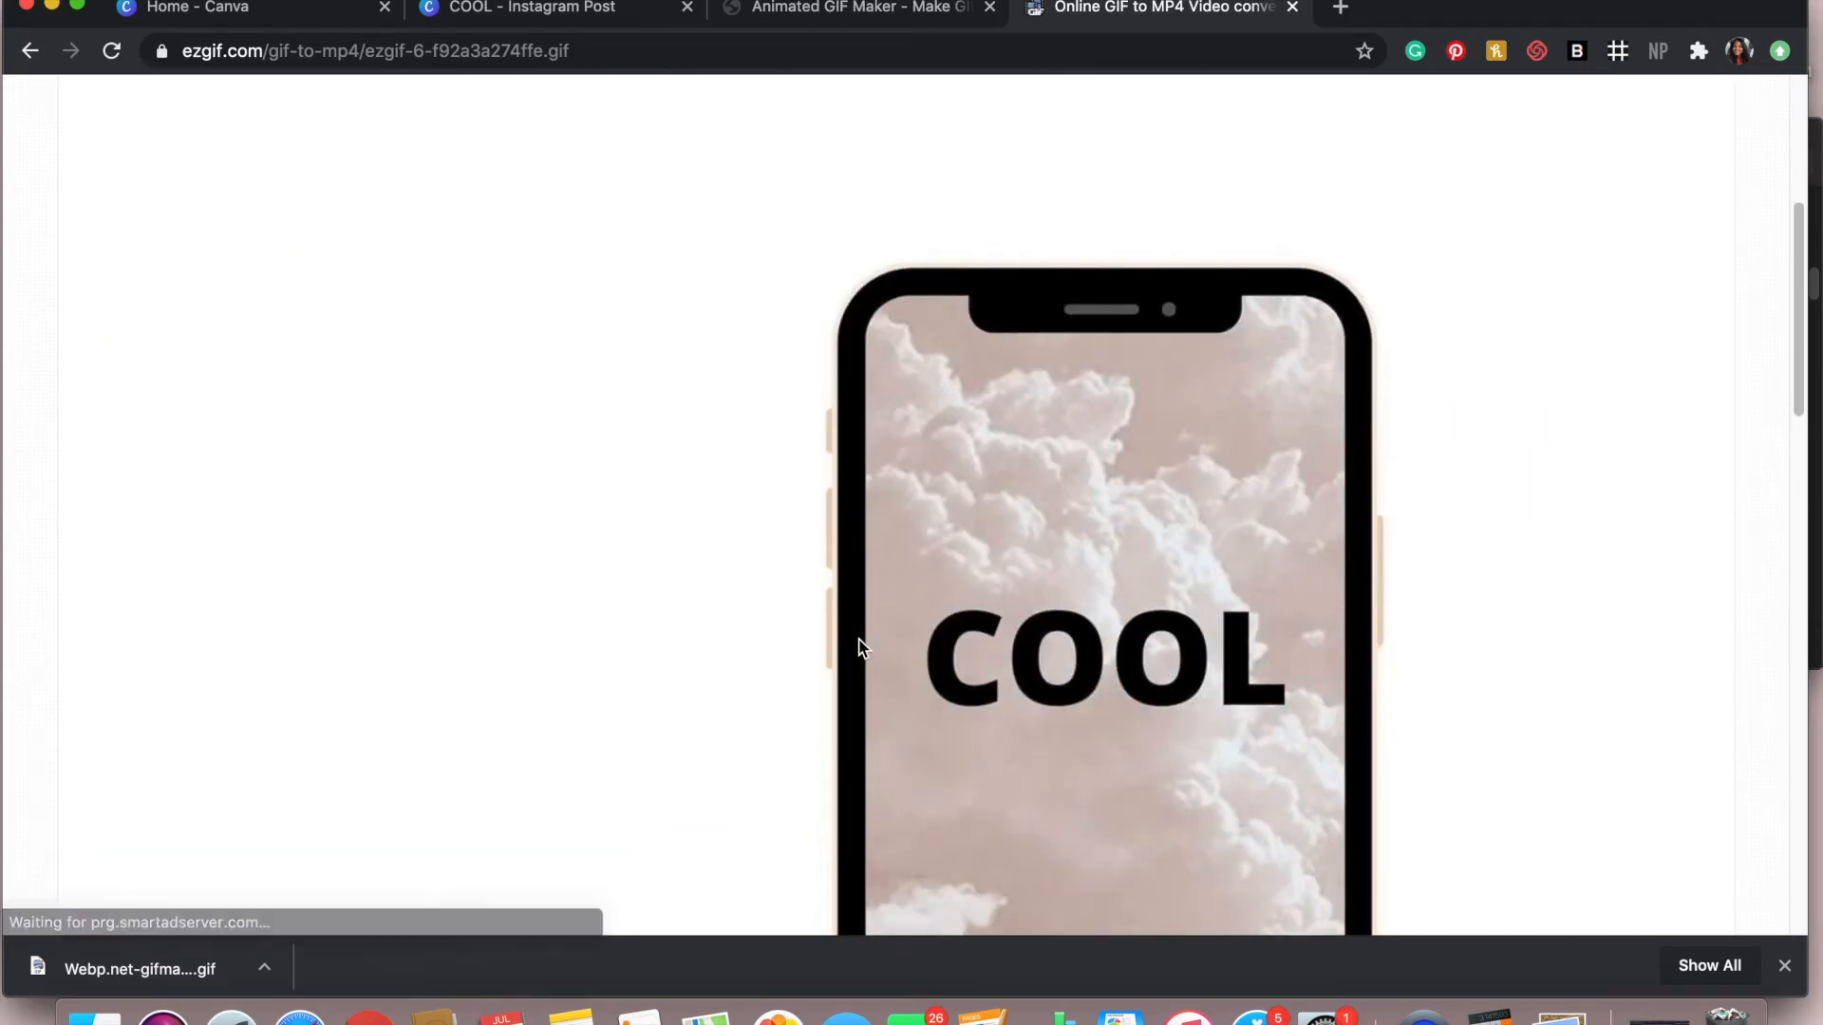
scroll(859, 634, "down", 5)
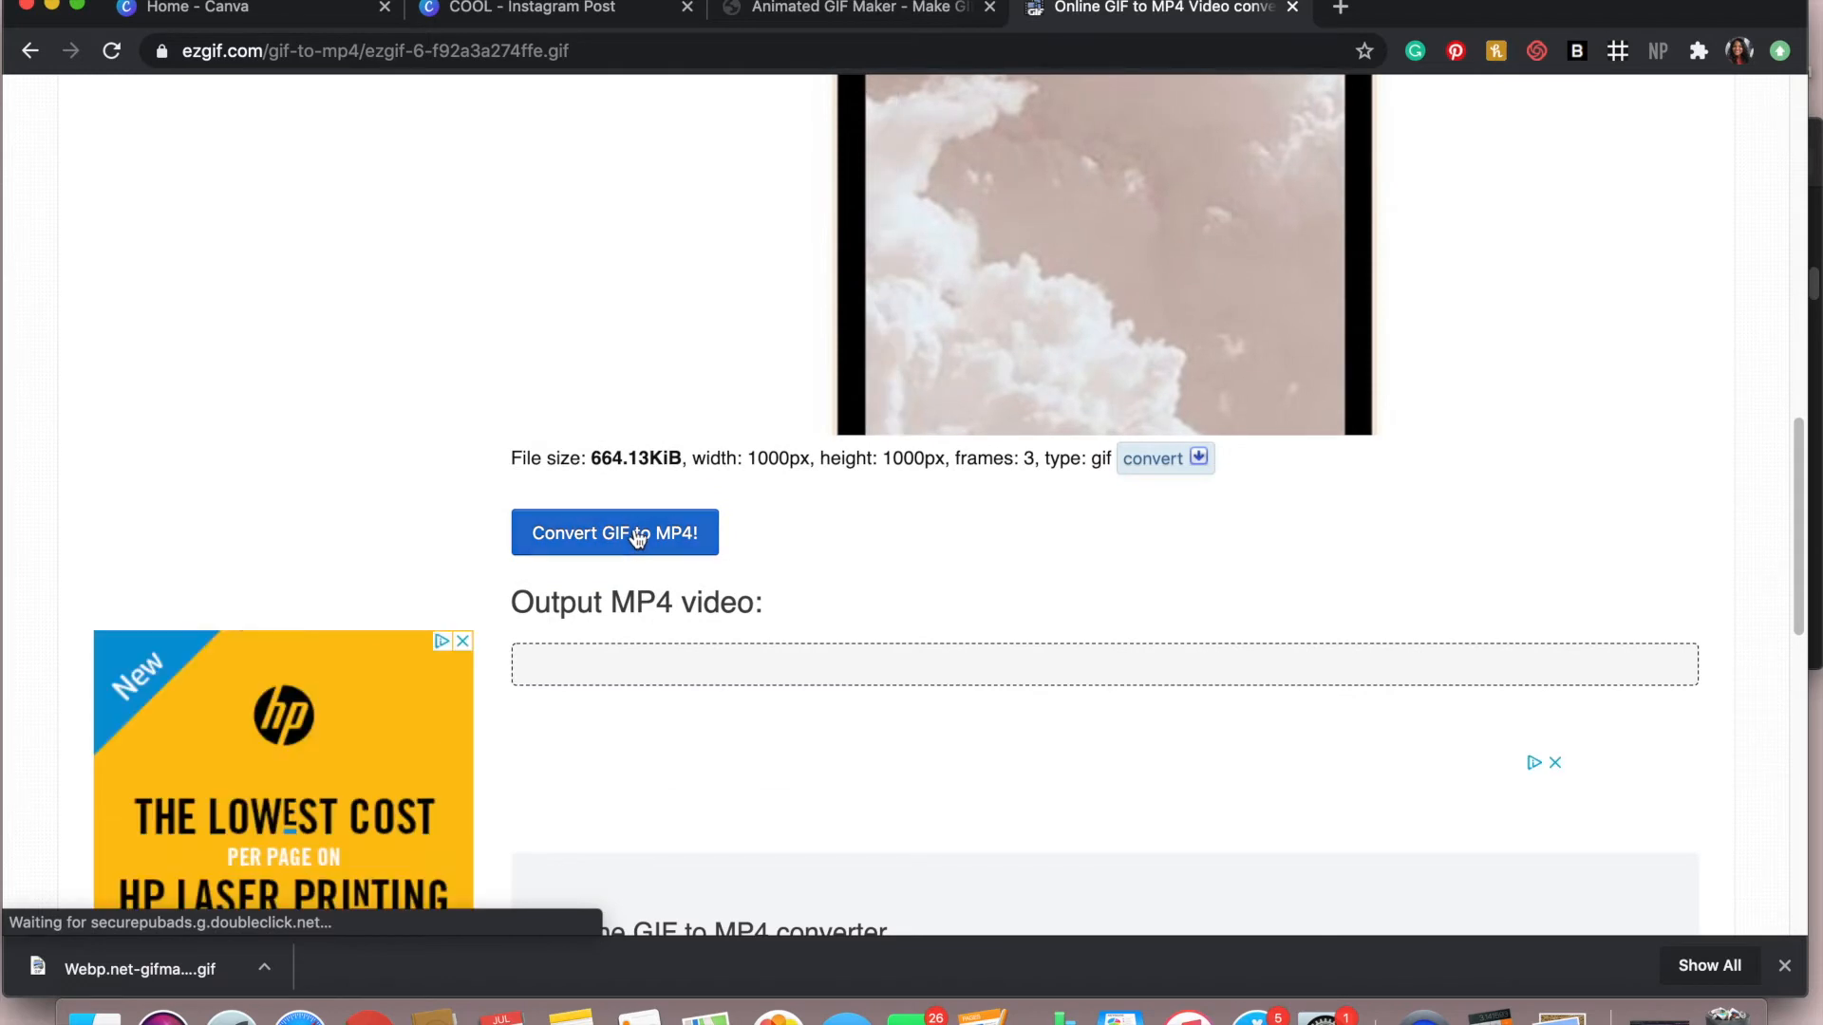
left_click(637, 537)
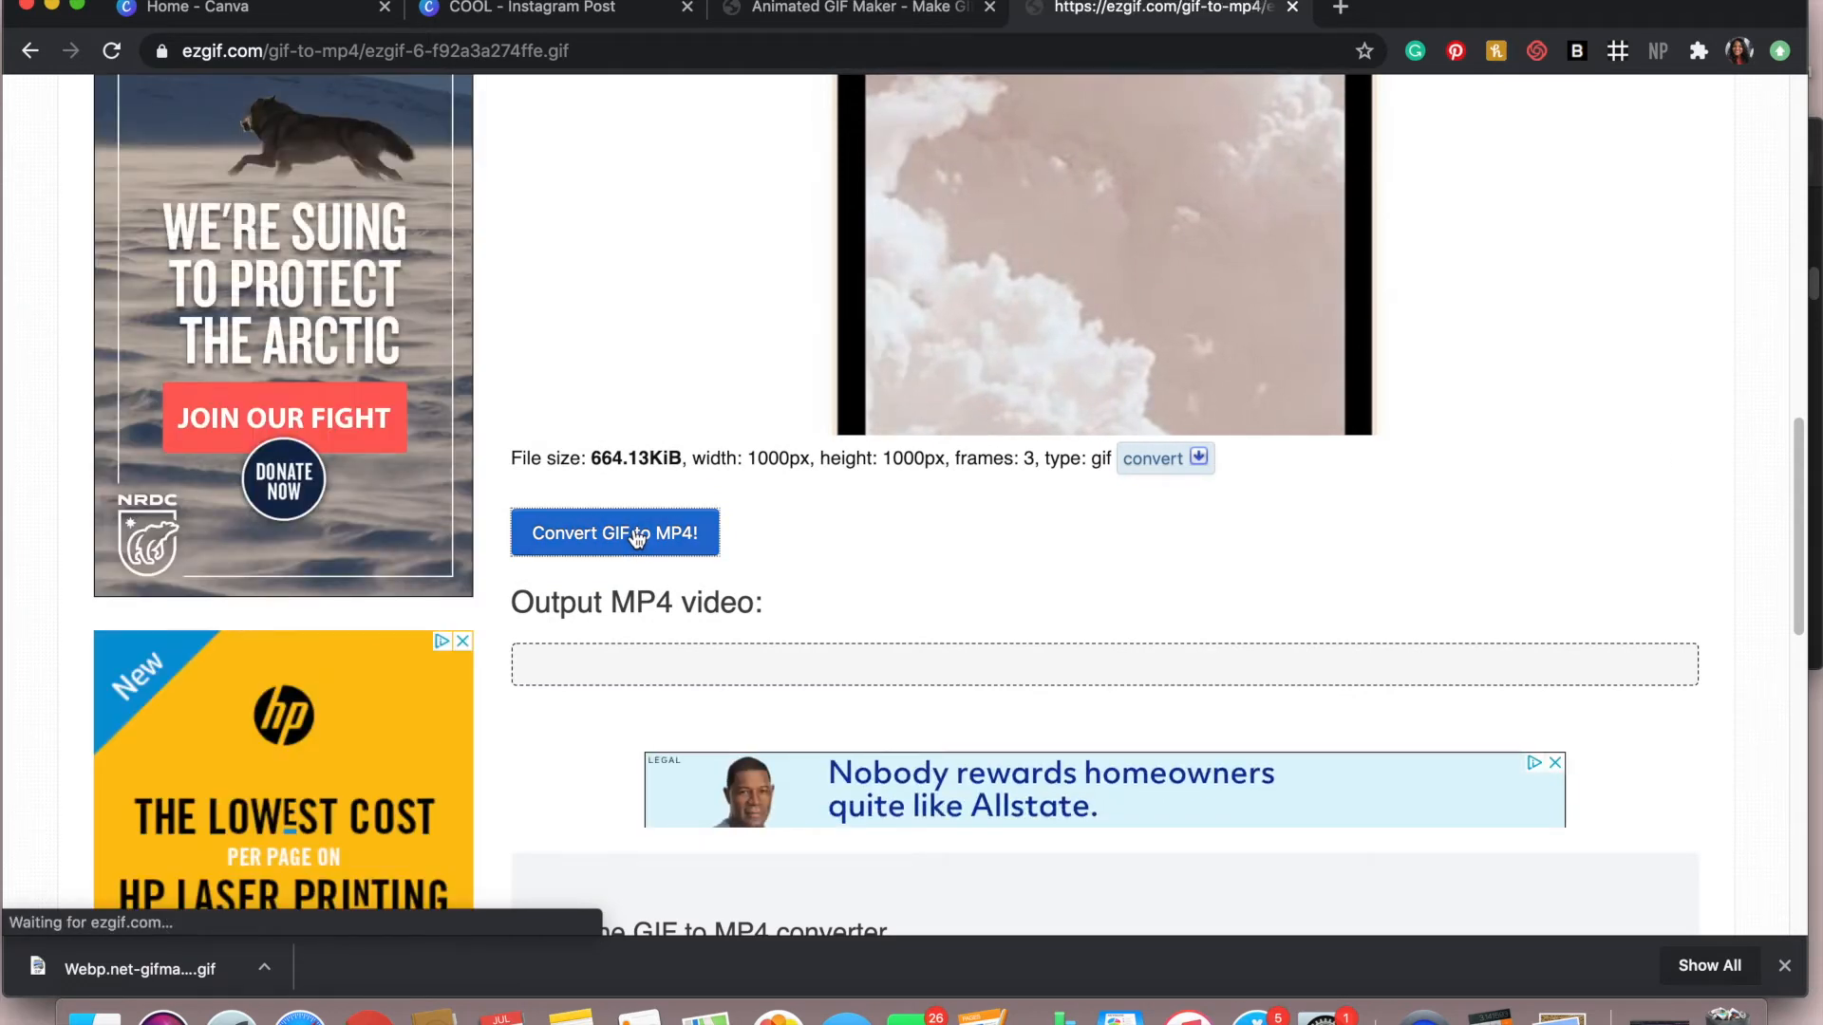
scroll(834, 589, "down", 13)
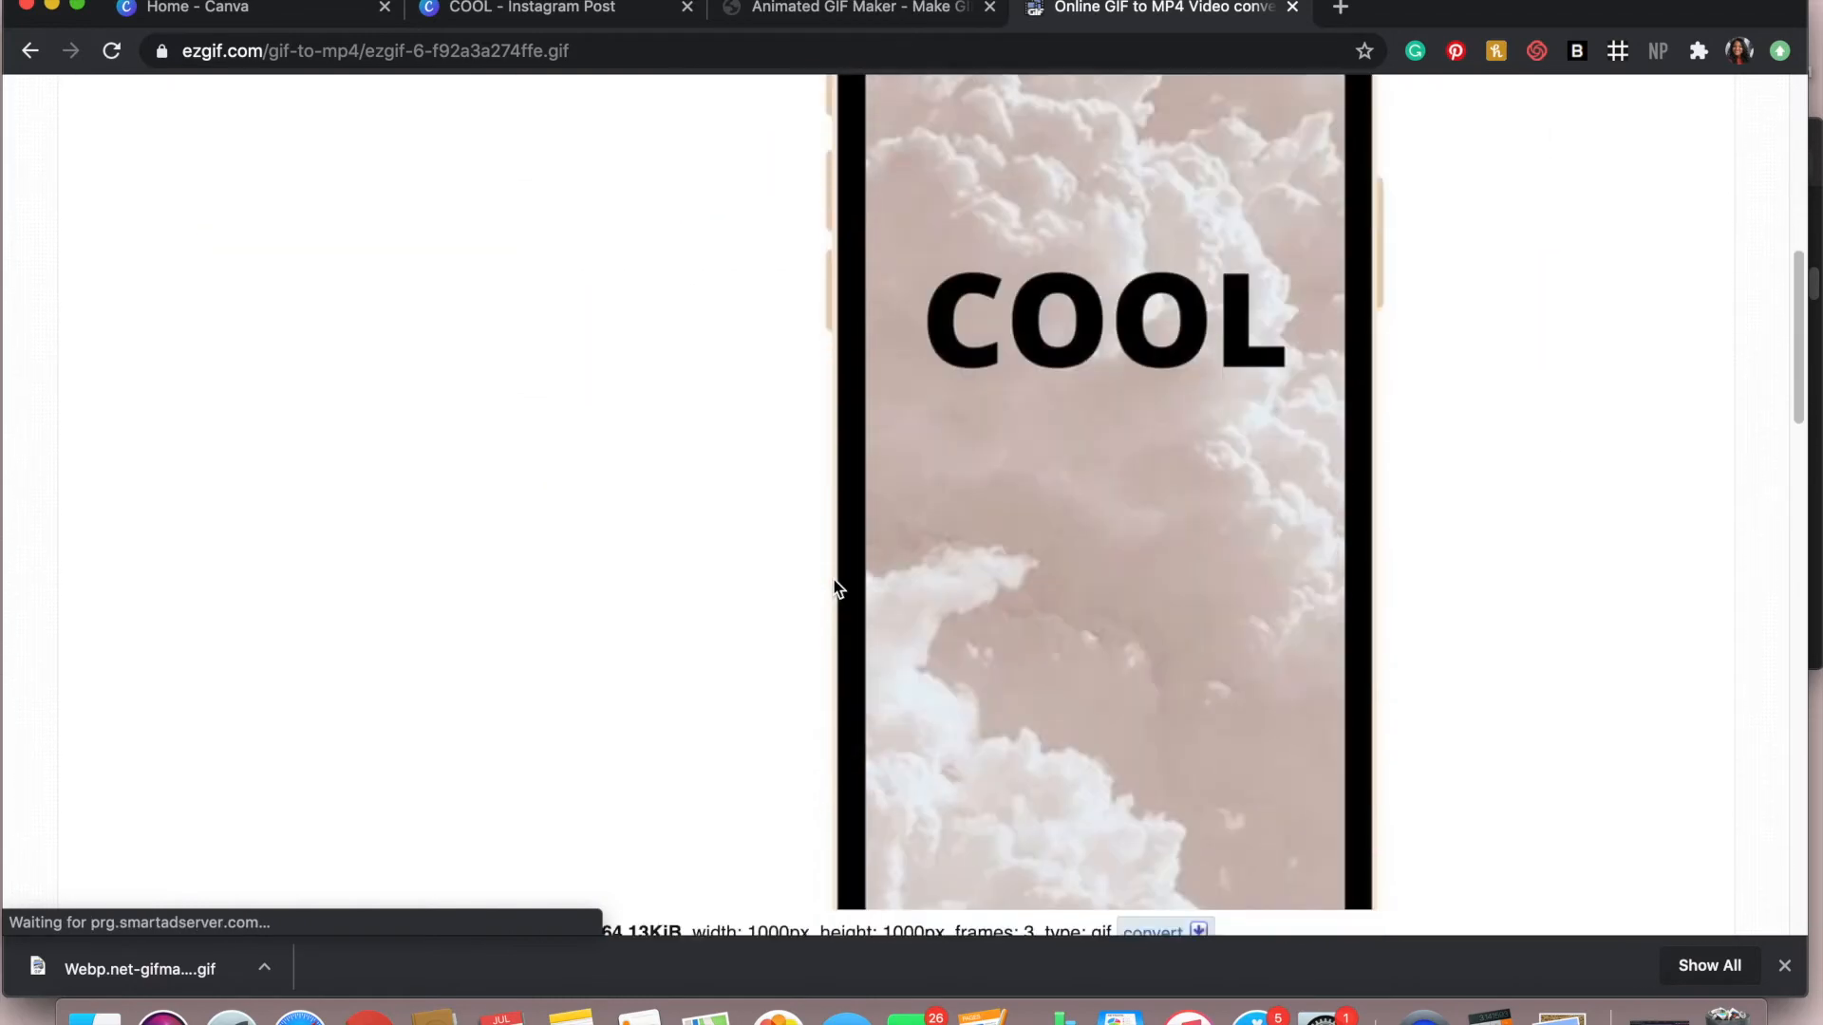
scroll(834, 589, "down", 10)
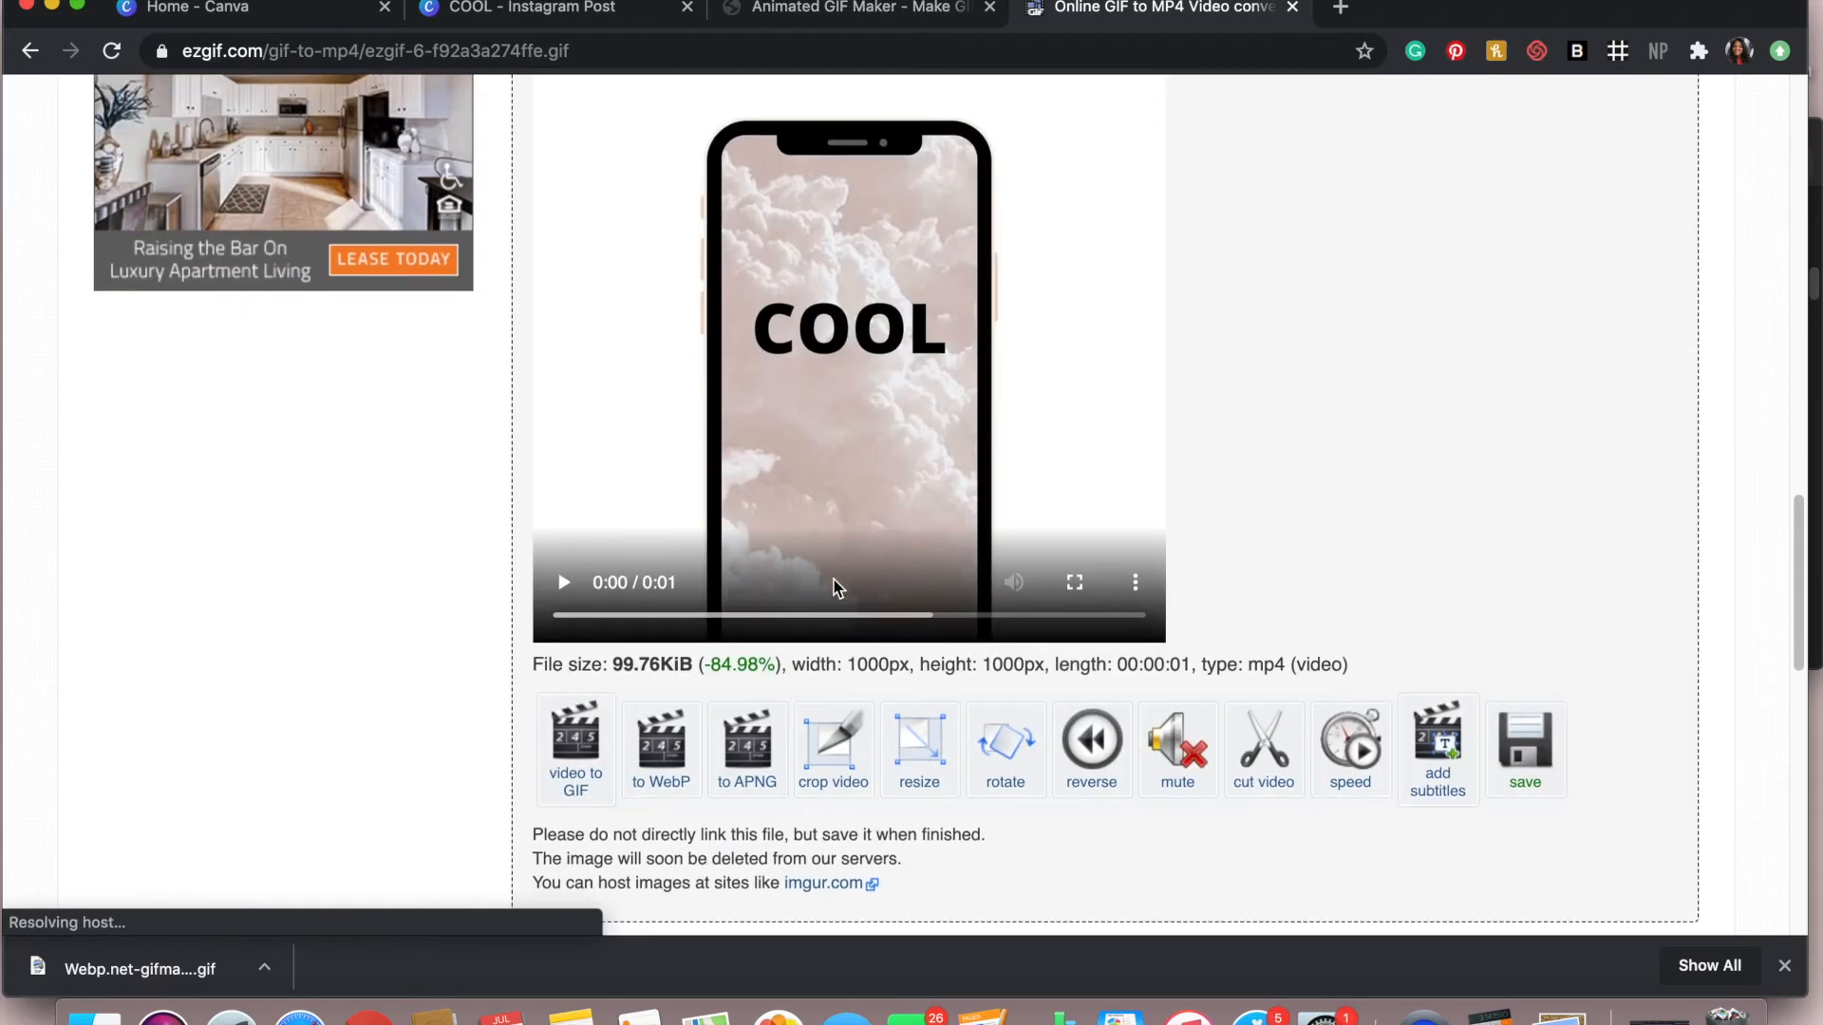
left_click(1539, 760)
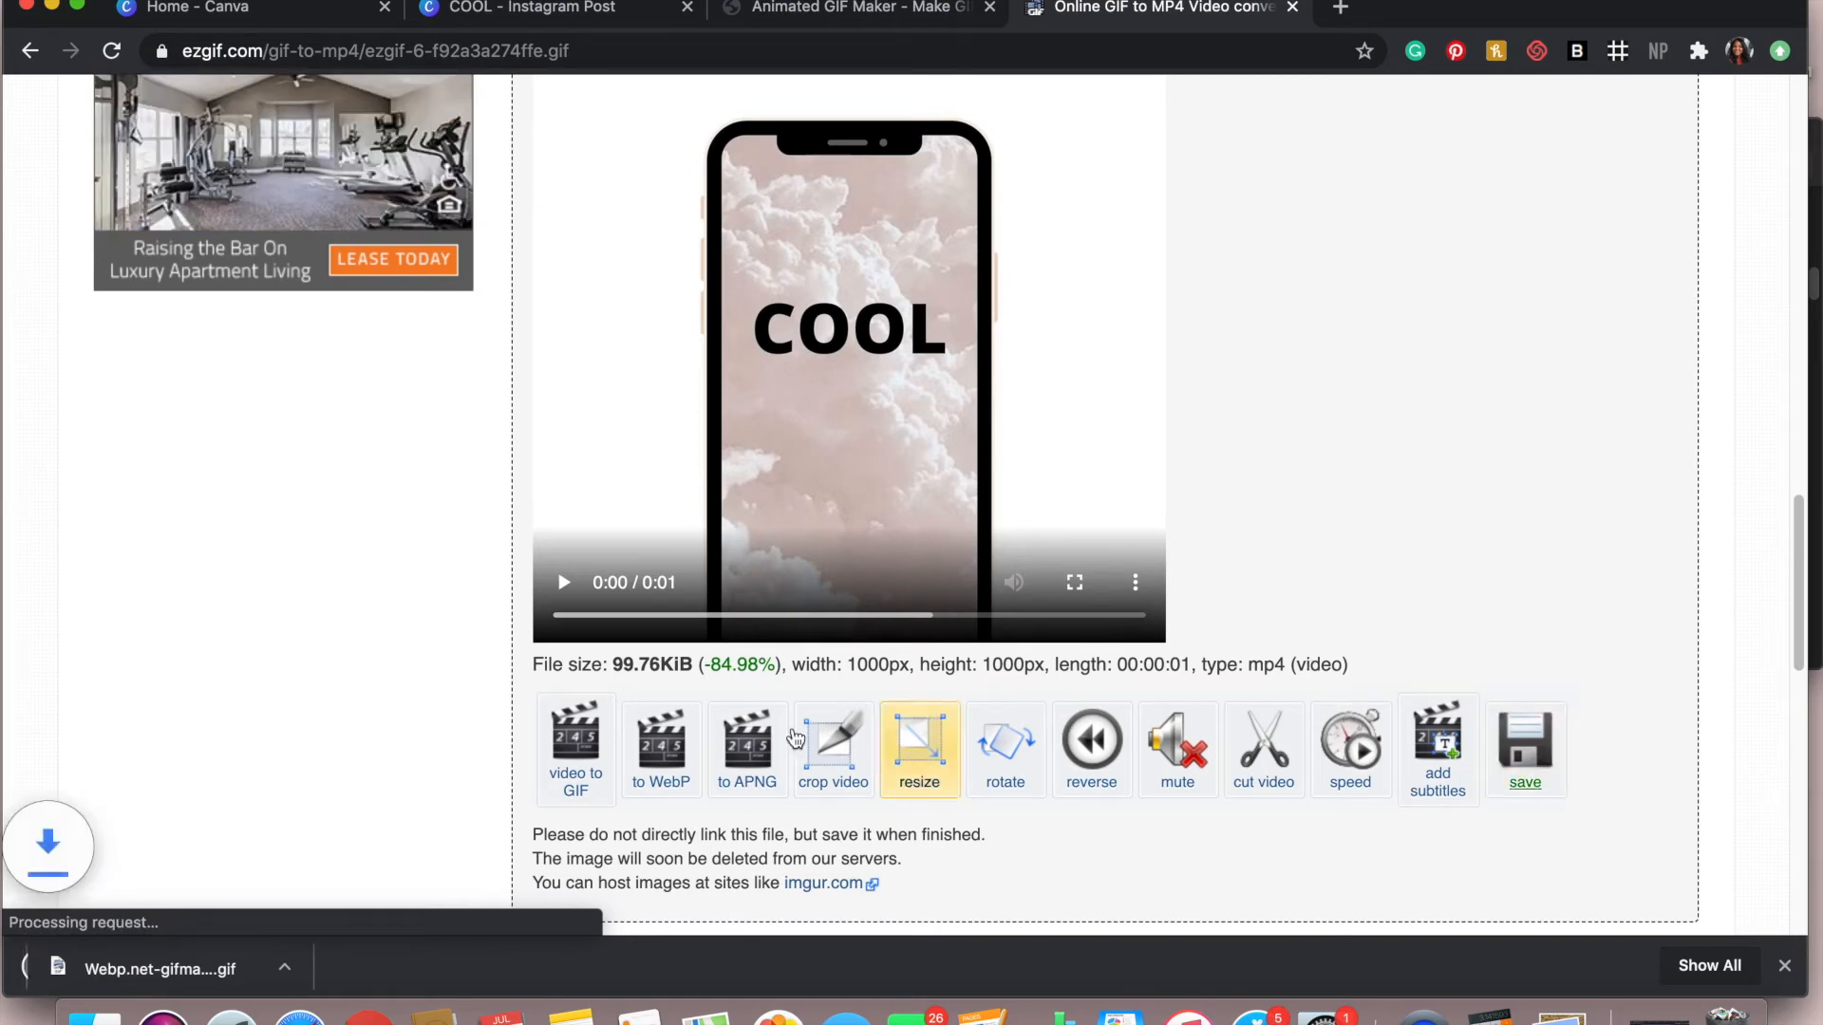
Open the downloaded MP4 and play it to check the animation, then return to the browser
left_click(133, 978)
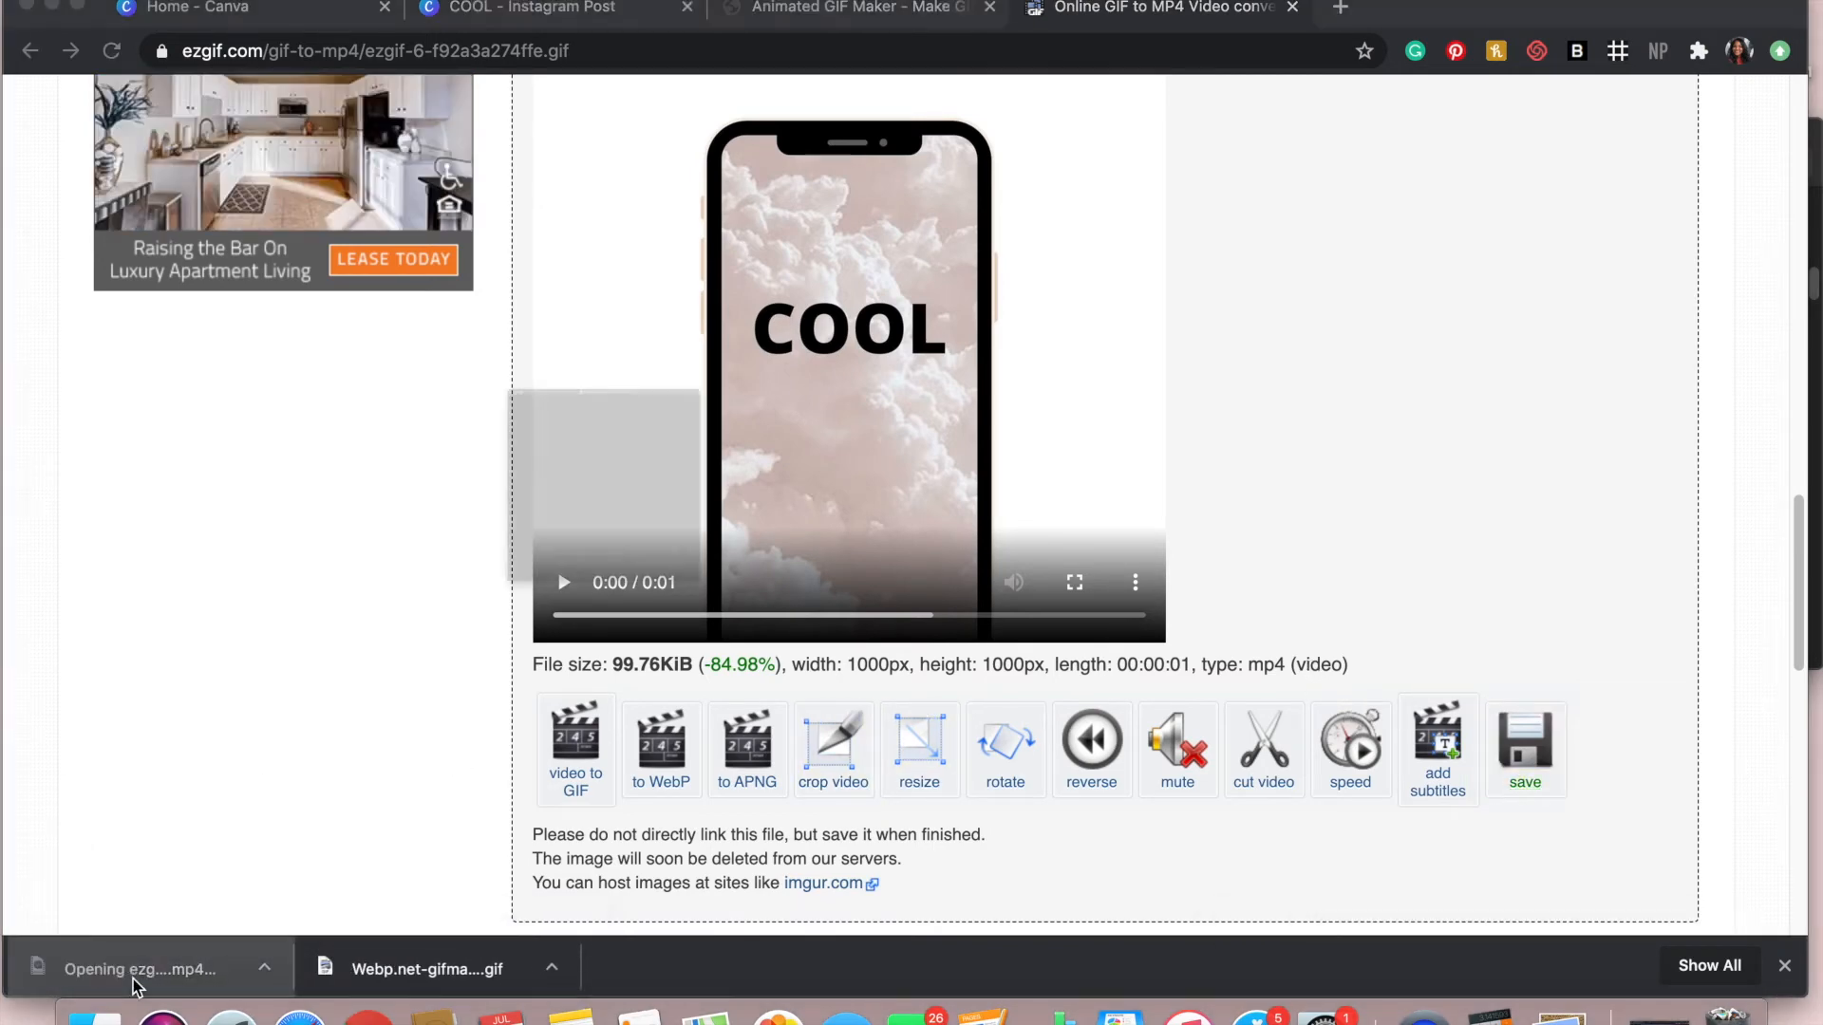
left_click(602, 774)
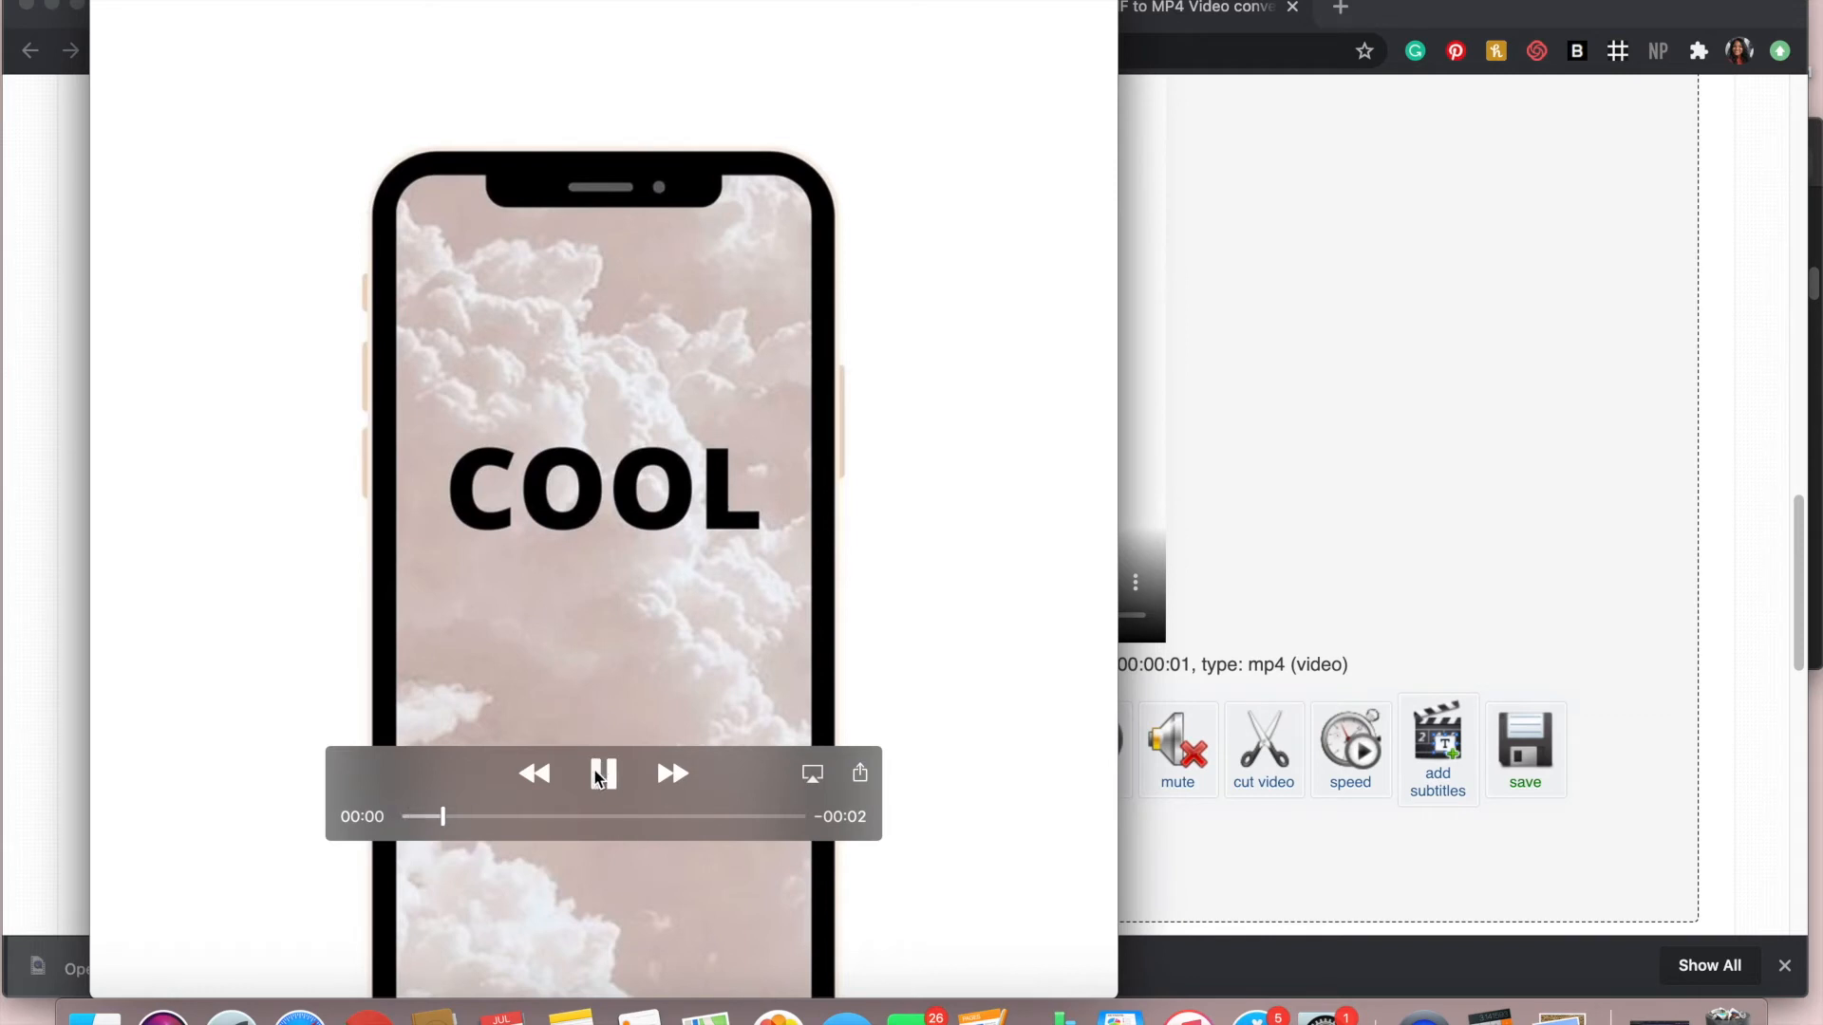
left_click(862, 776)
left_click(988, 568)
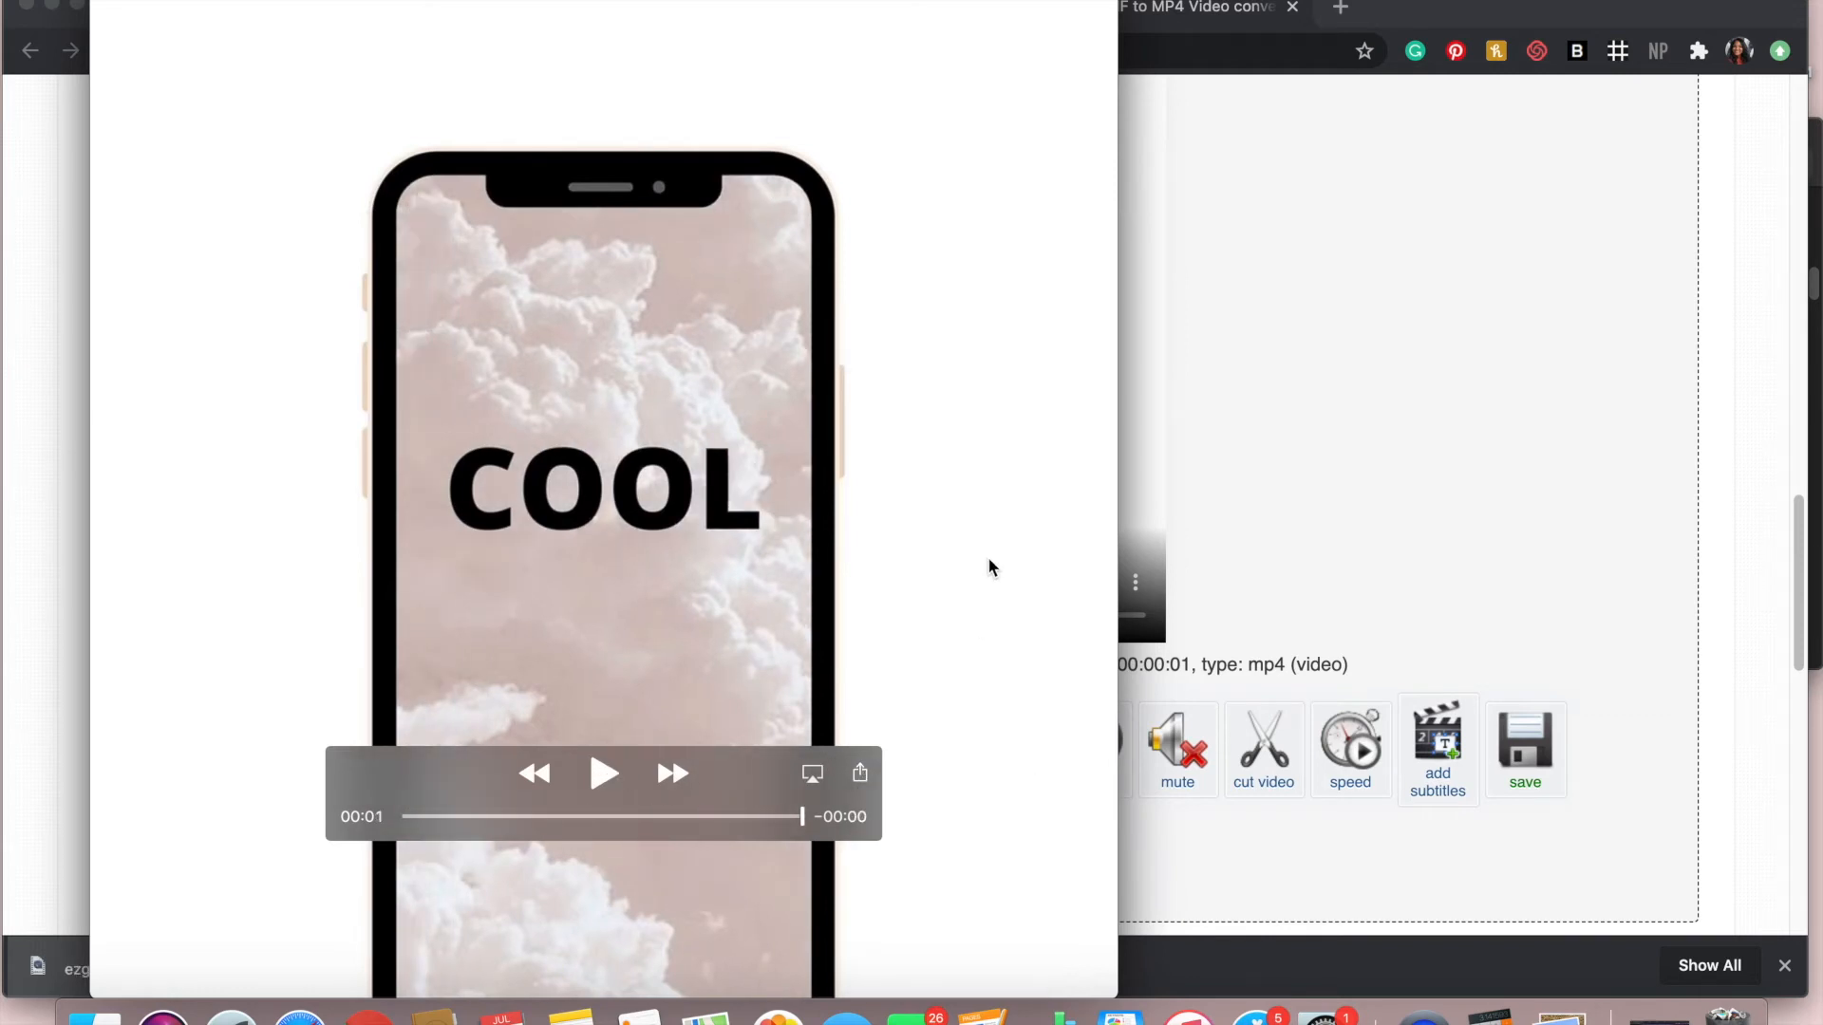
left_click(1360, 475)
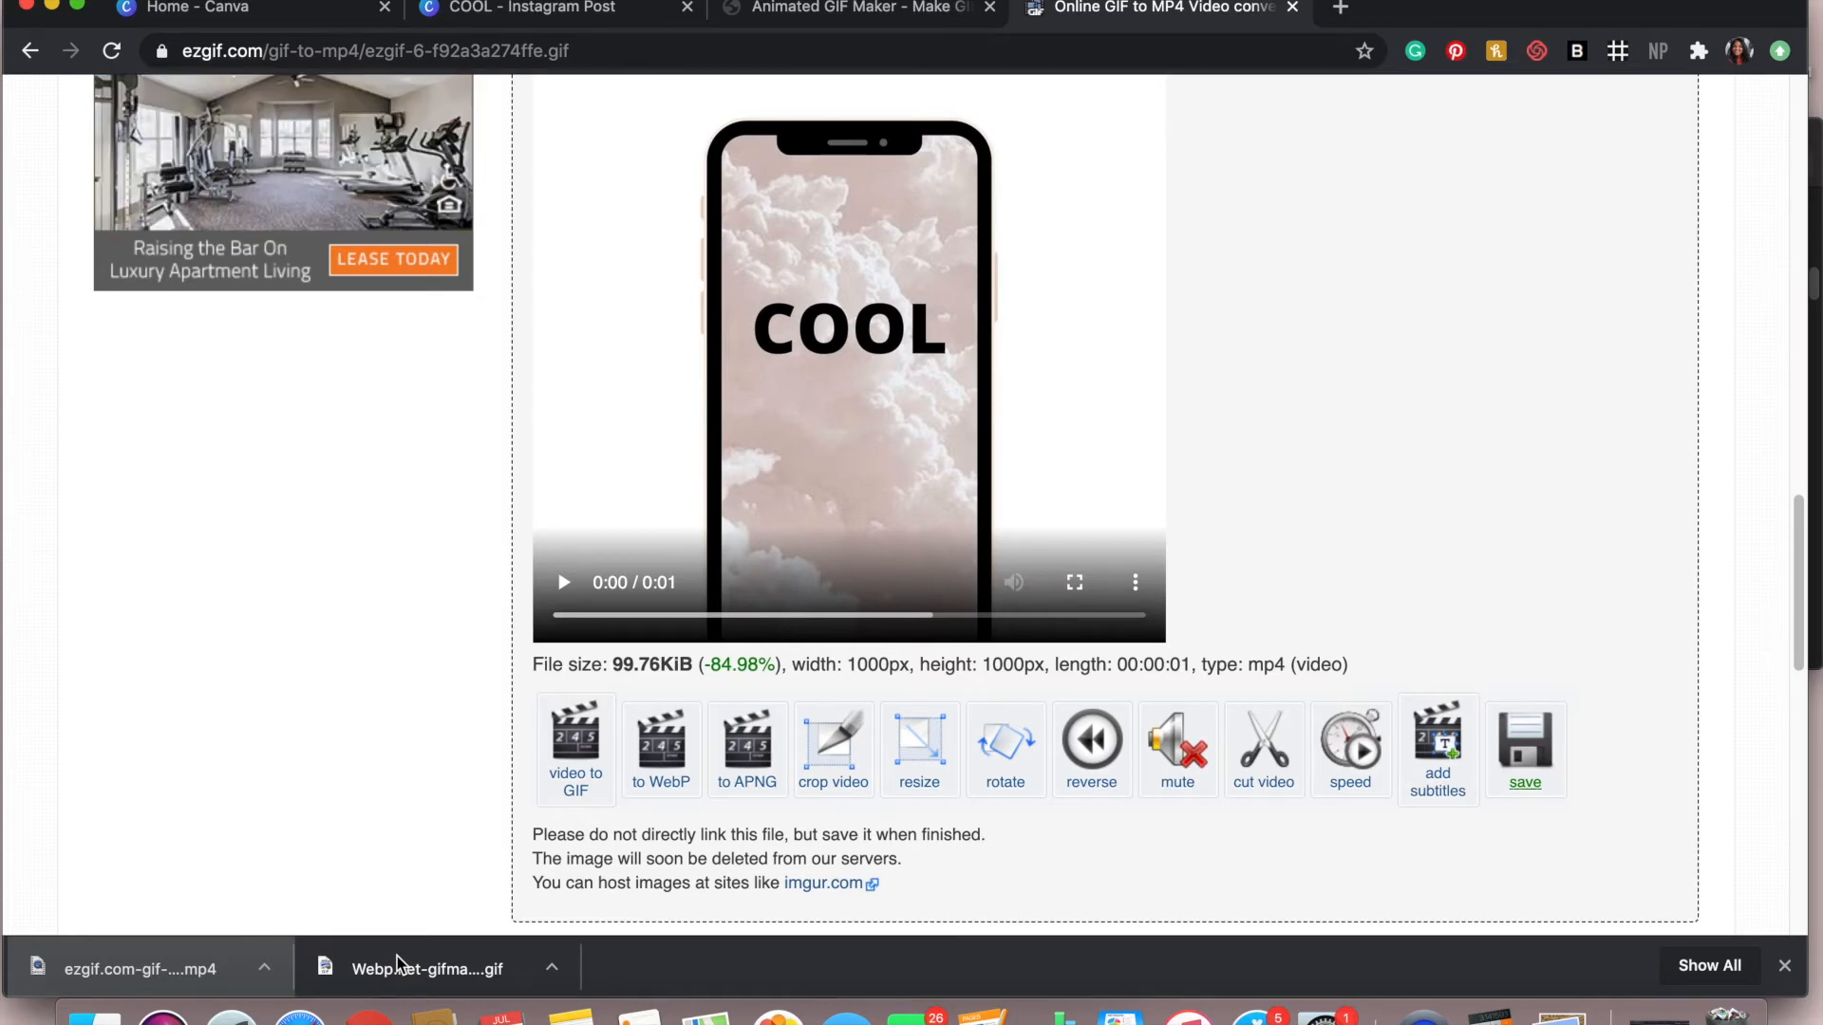
Switch to the Canva home page and create a new blank Instagram Post design
left_click_drag(218, 8, 282, 40)
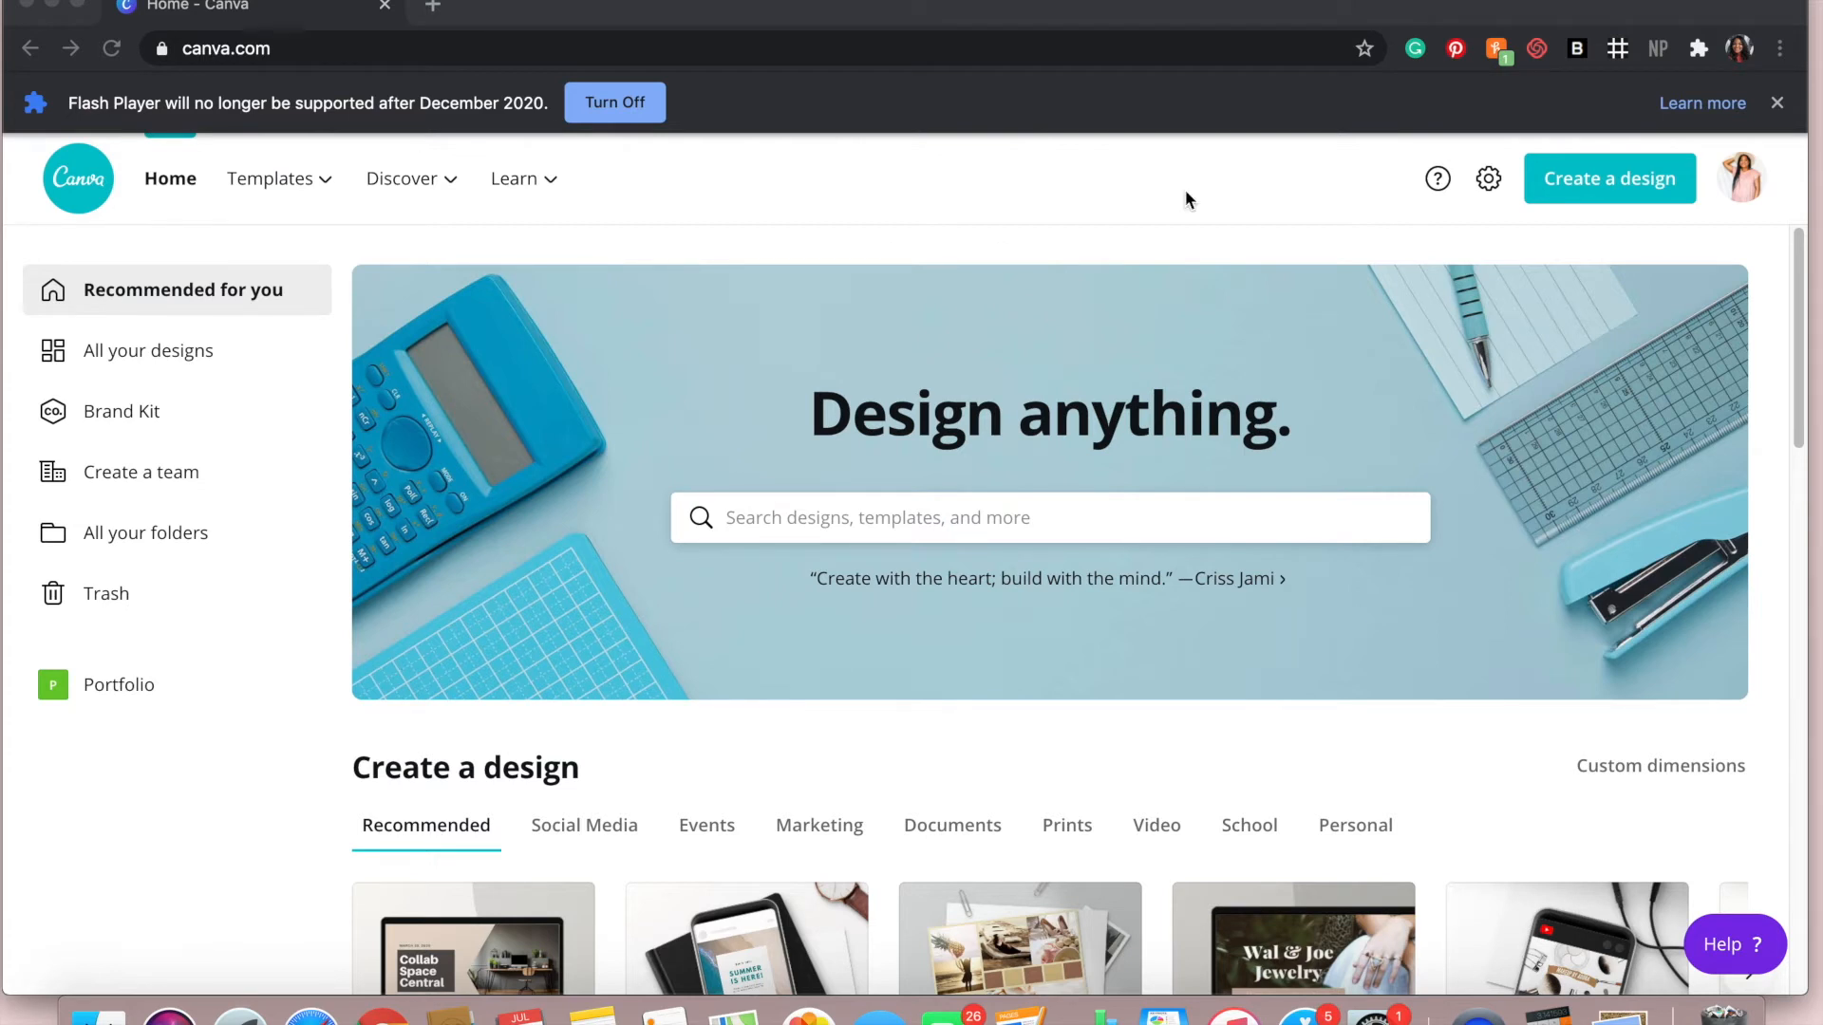
left_click(1555, 190)
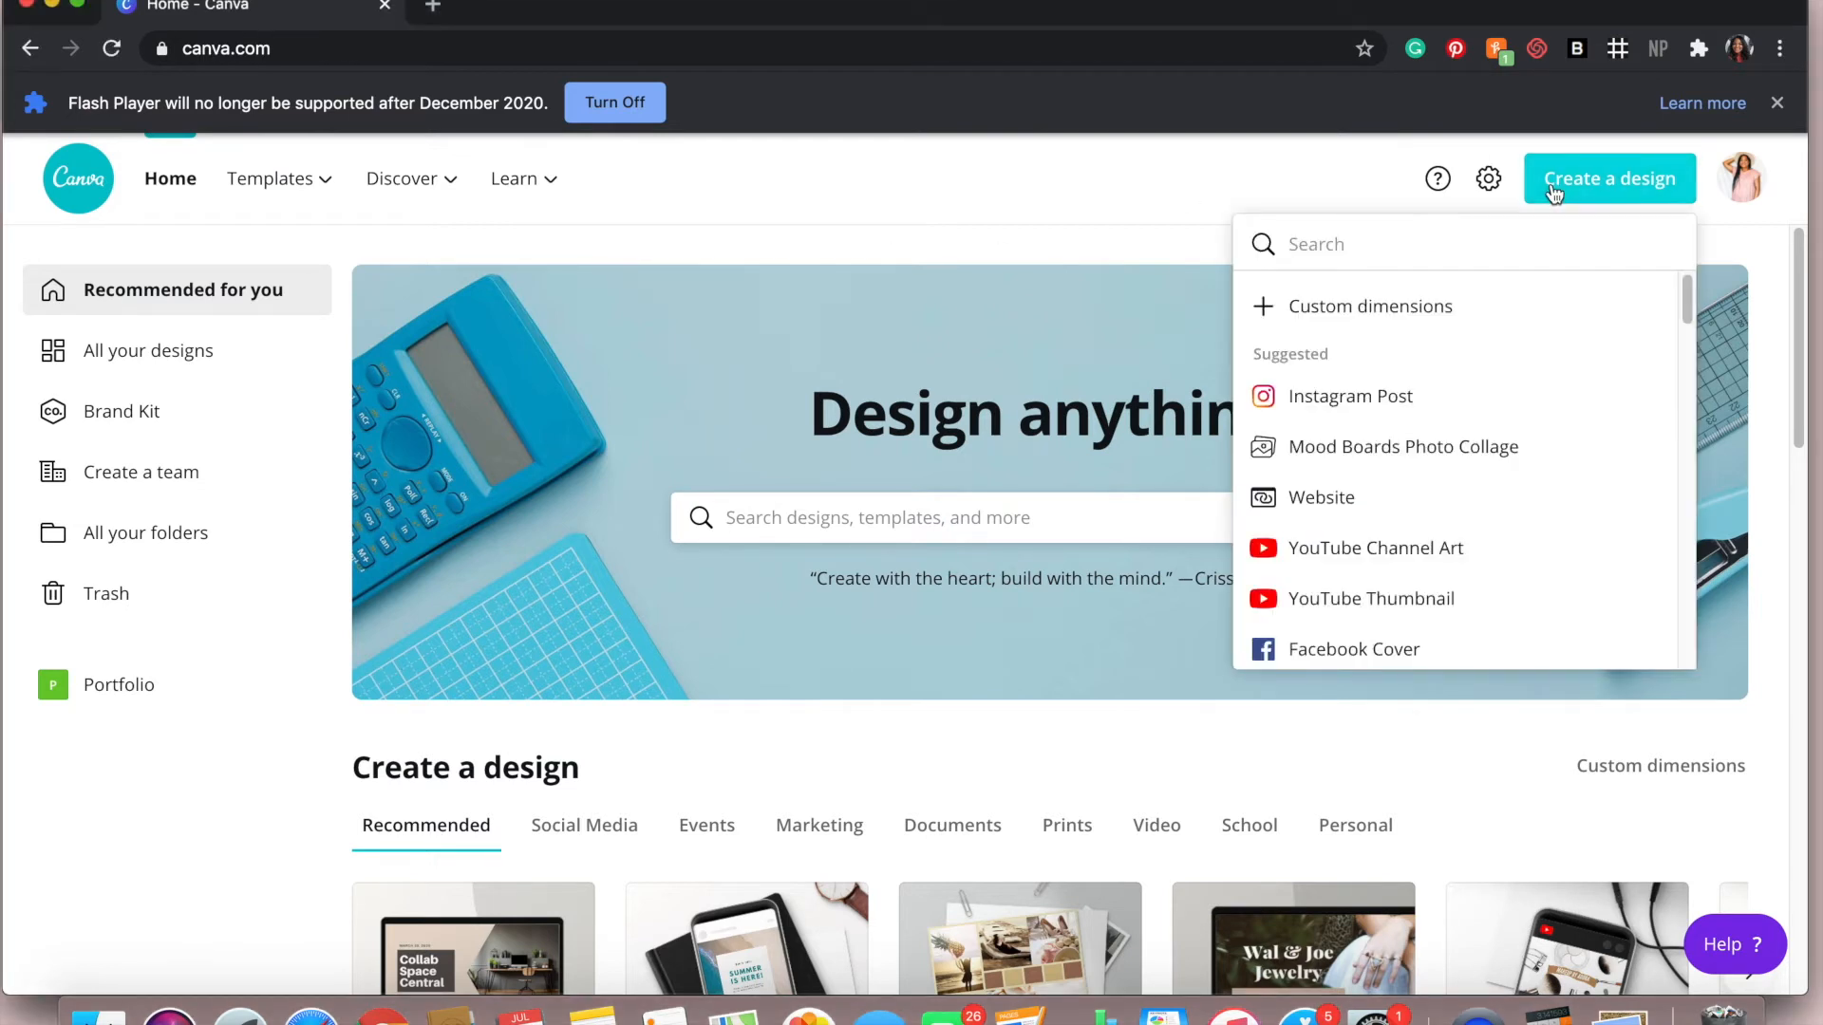
left_click(1373, 391)
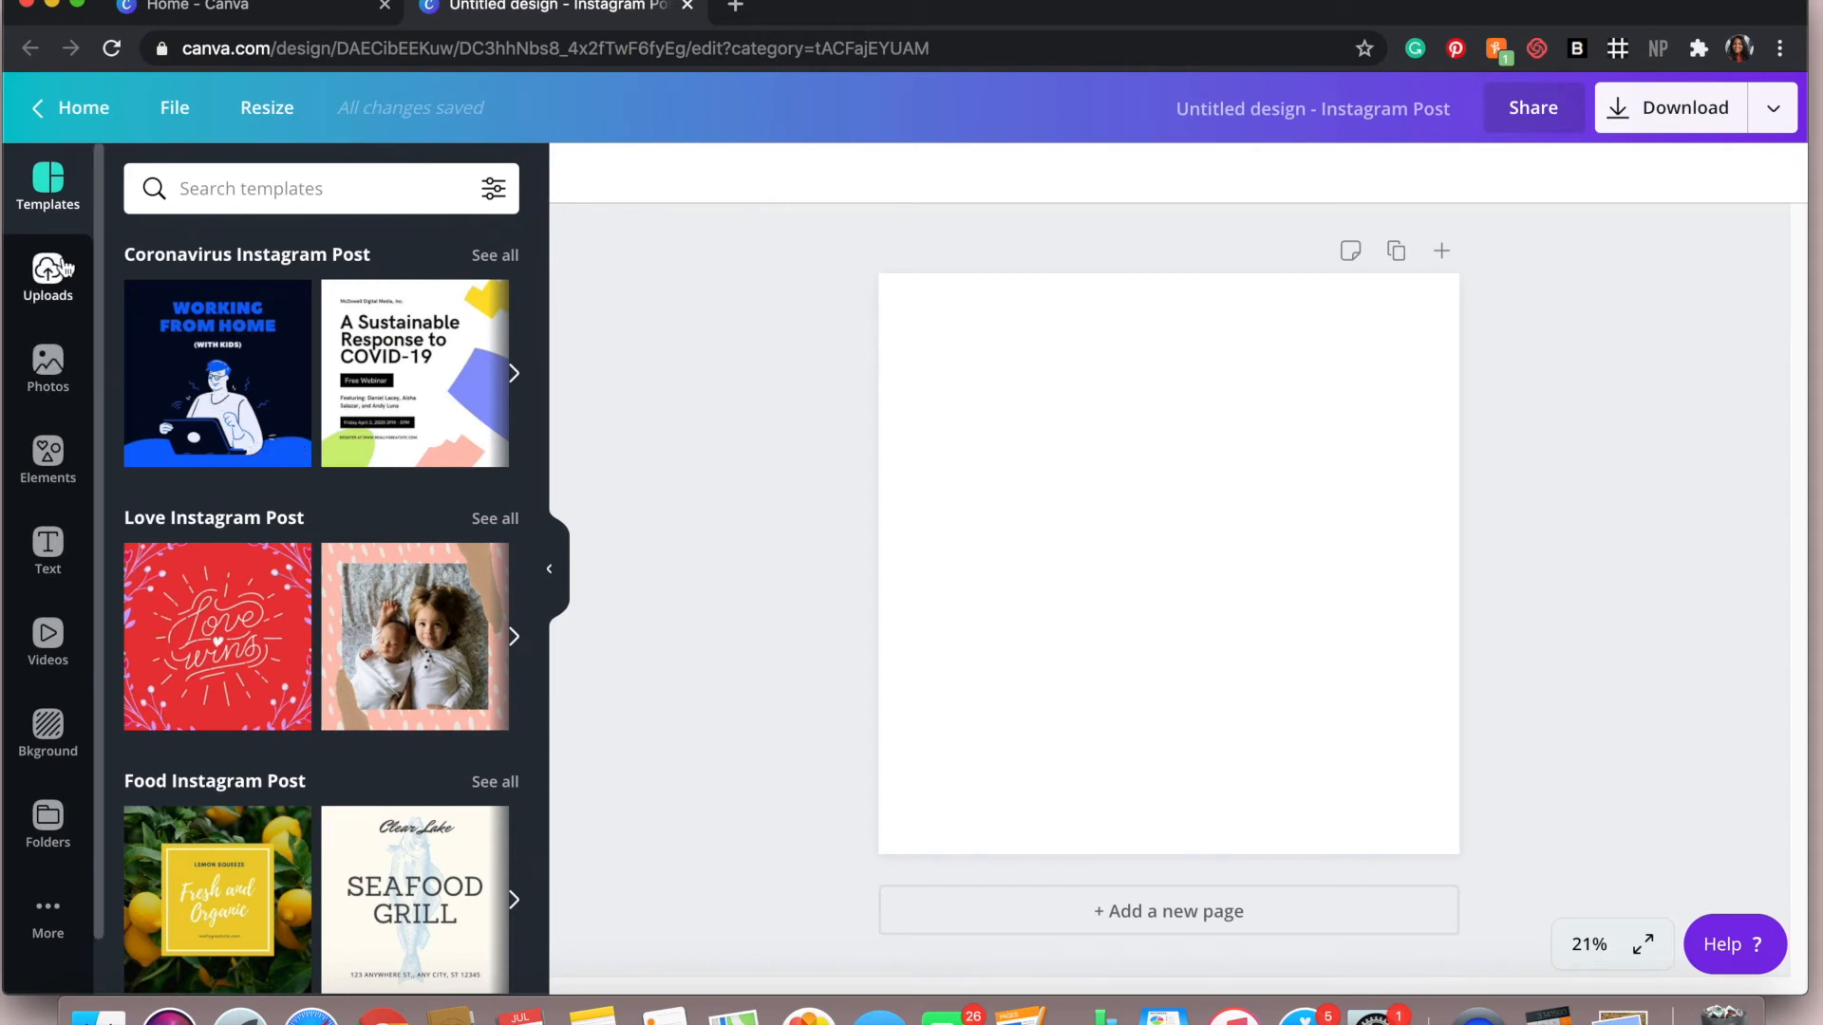
Add a heading to the blank page reading "FLASHING WORDS", with each word on its own line
left_click(47, 546)
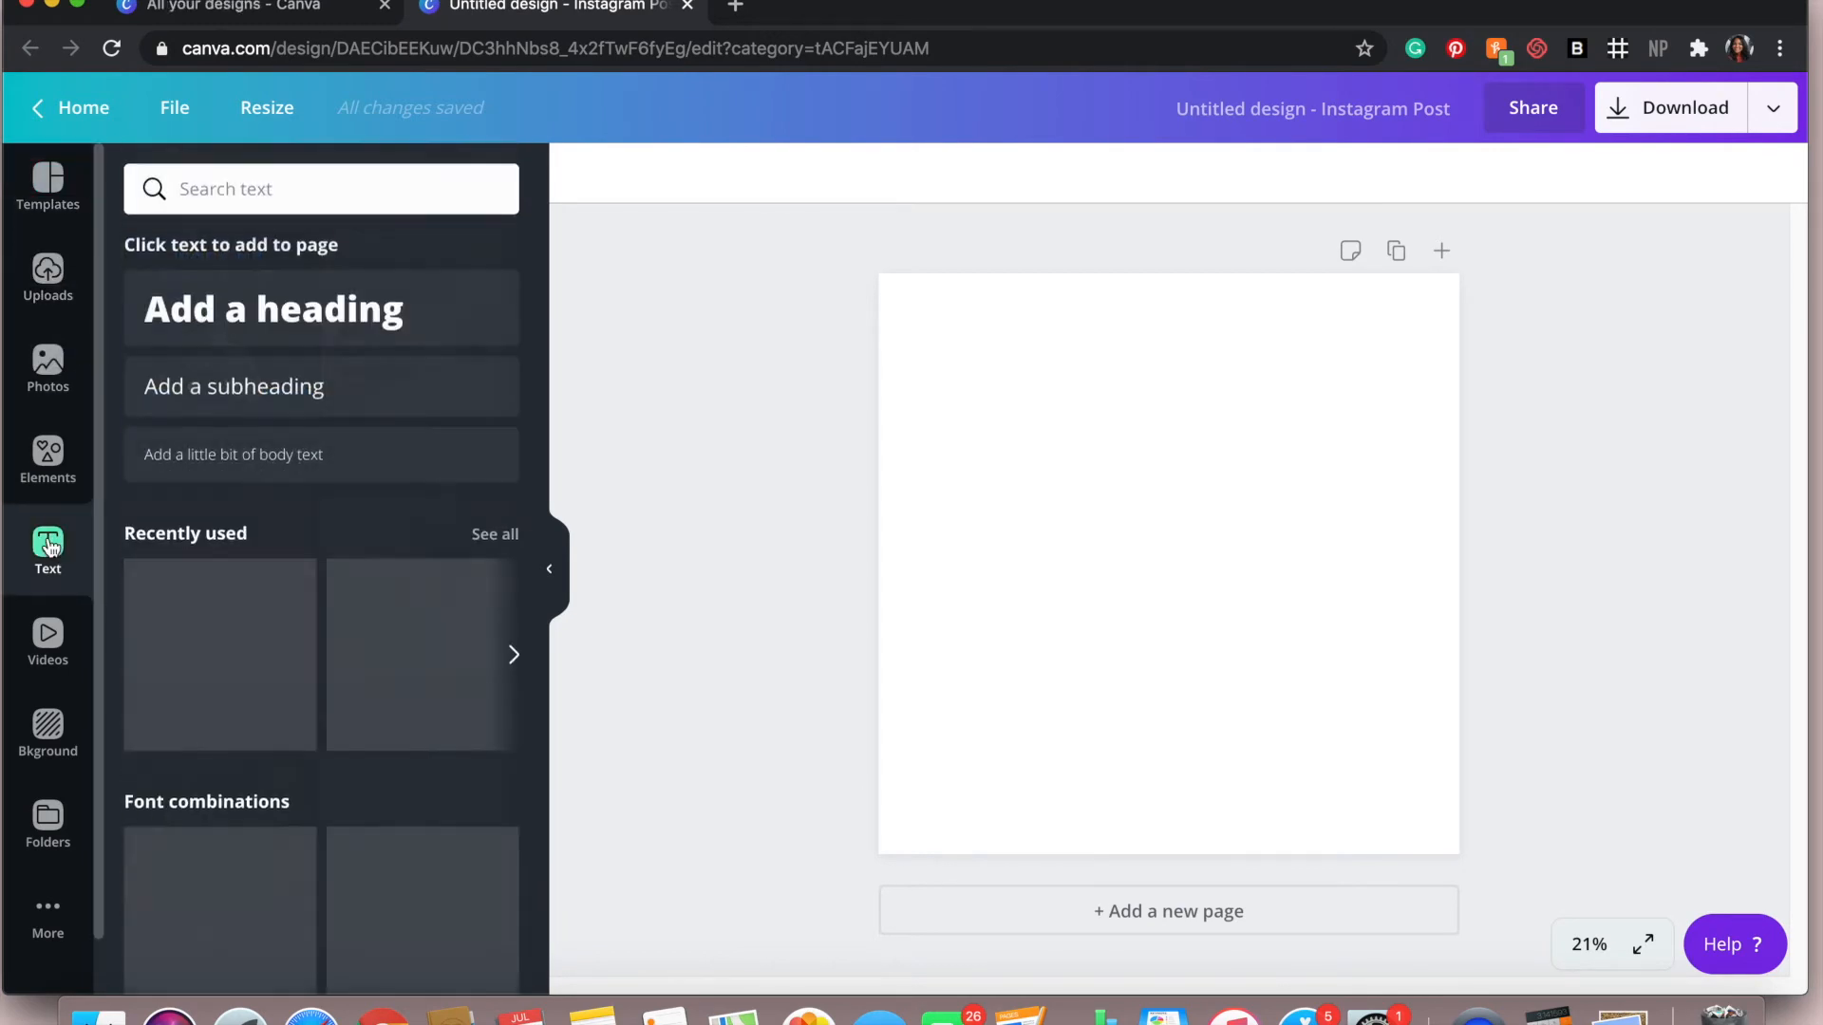
left_click(228, 316)
left_click(1118, 555)
type("F")
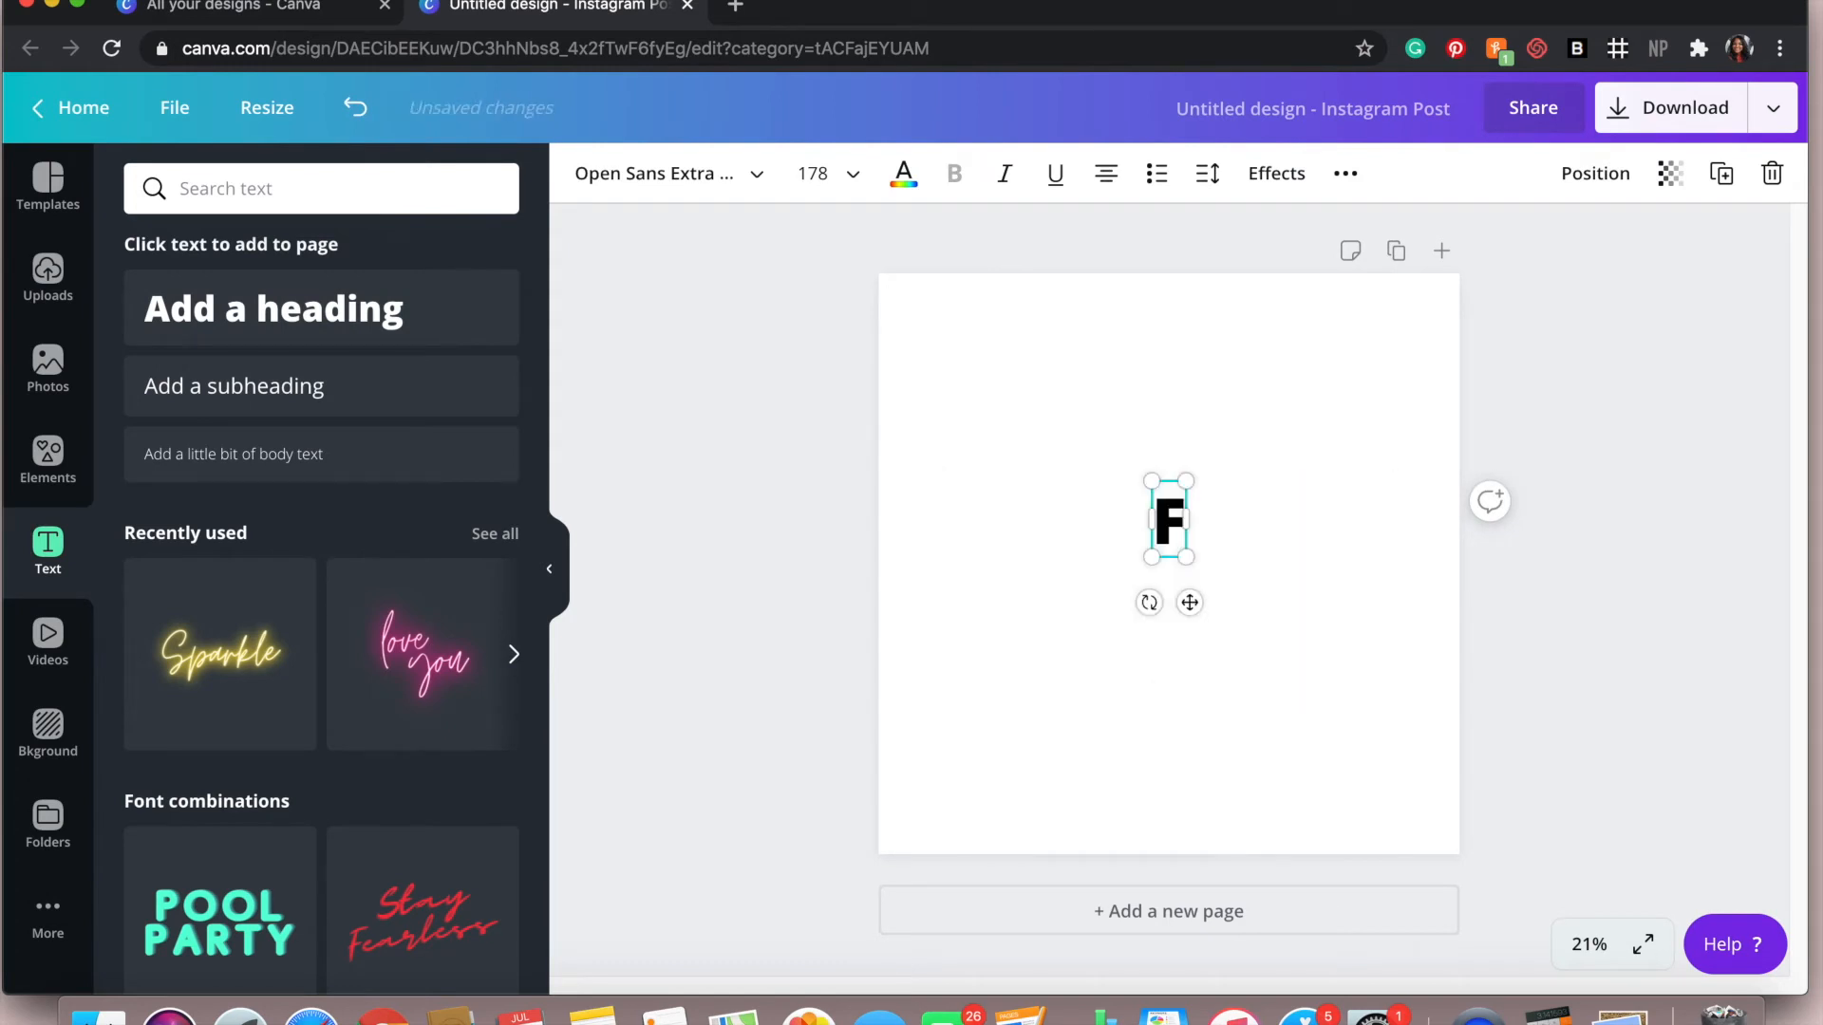
type("LASHING")
key("Return")
type("WORDS")
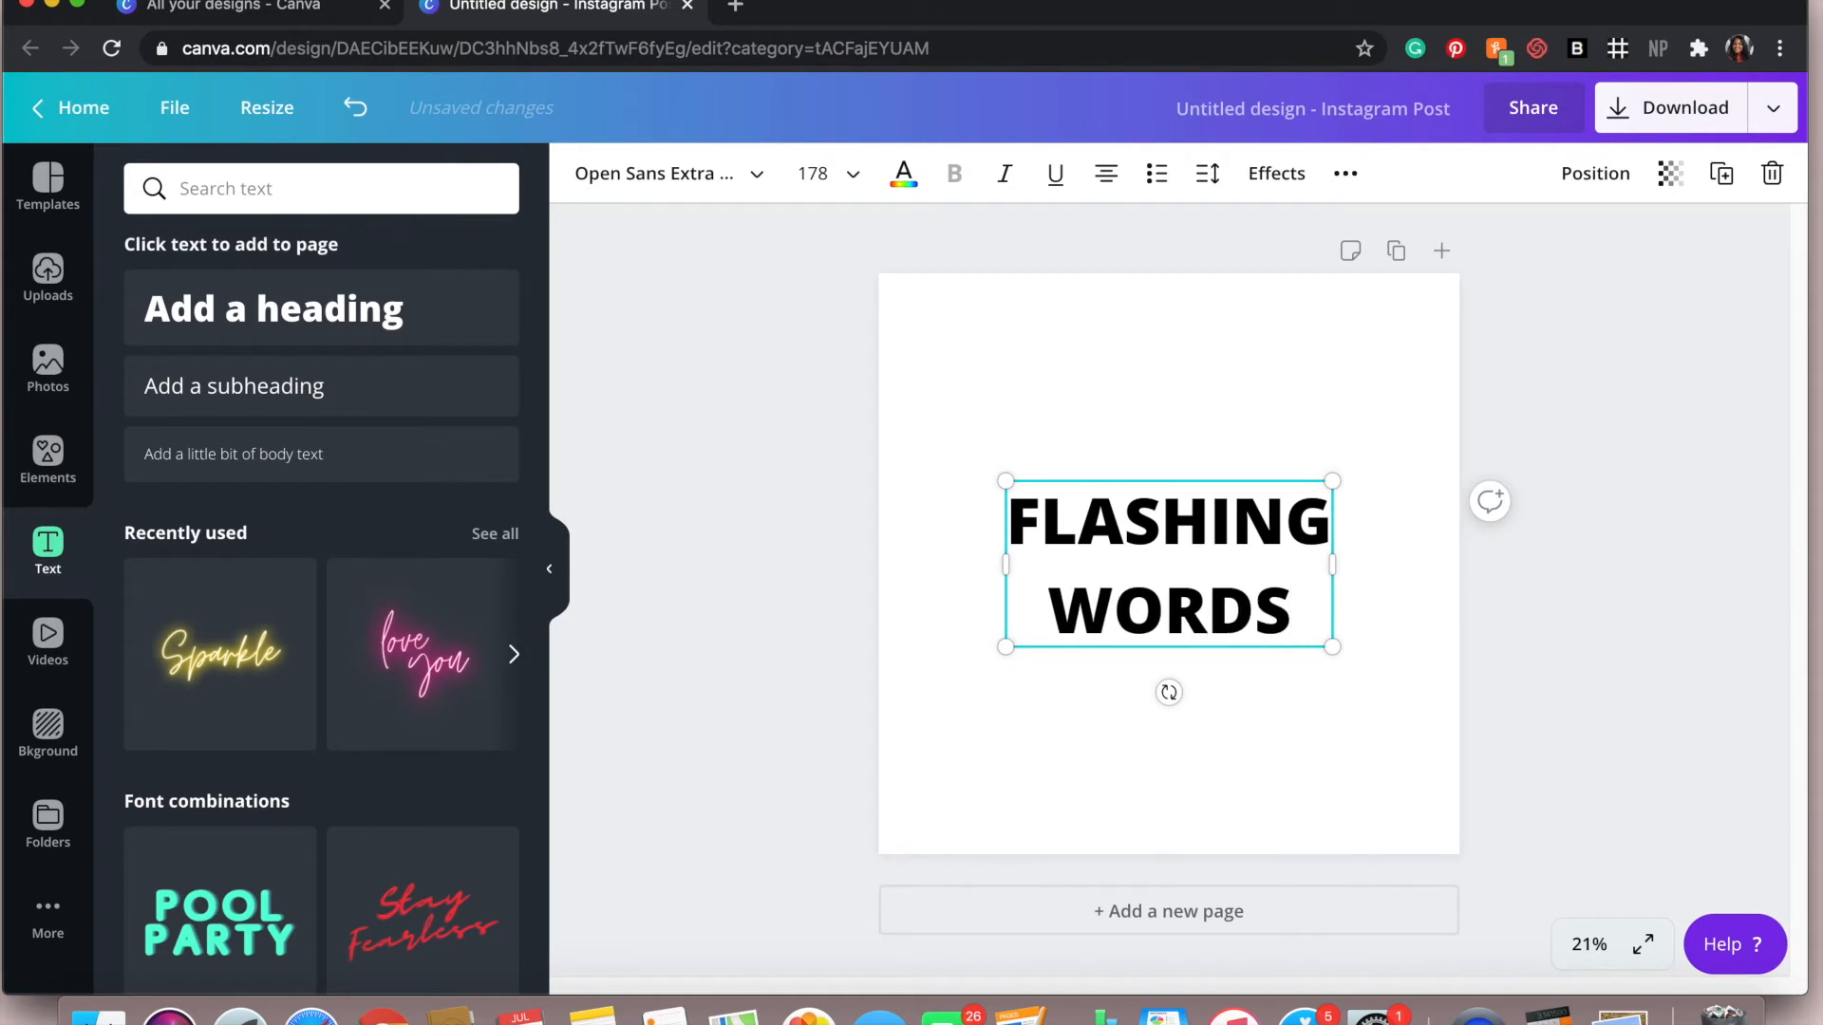
Duplicate the page twice to make three pages and recolor the heading on page 2 to orange
left_click(1397, 251)
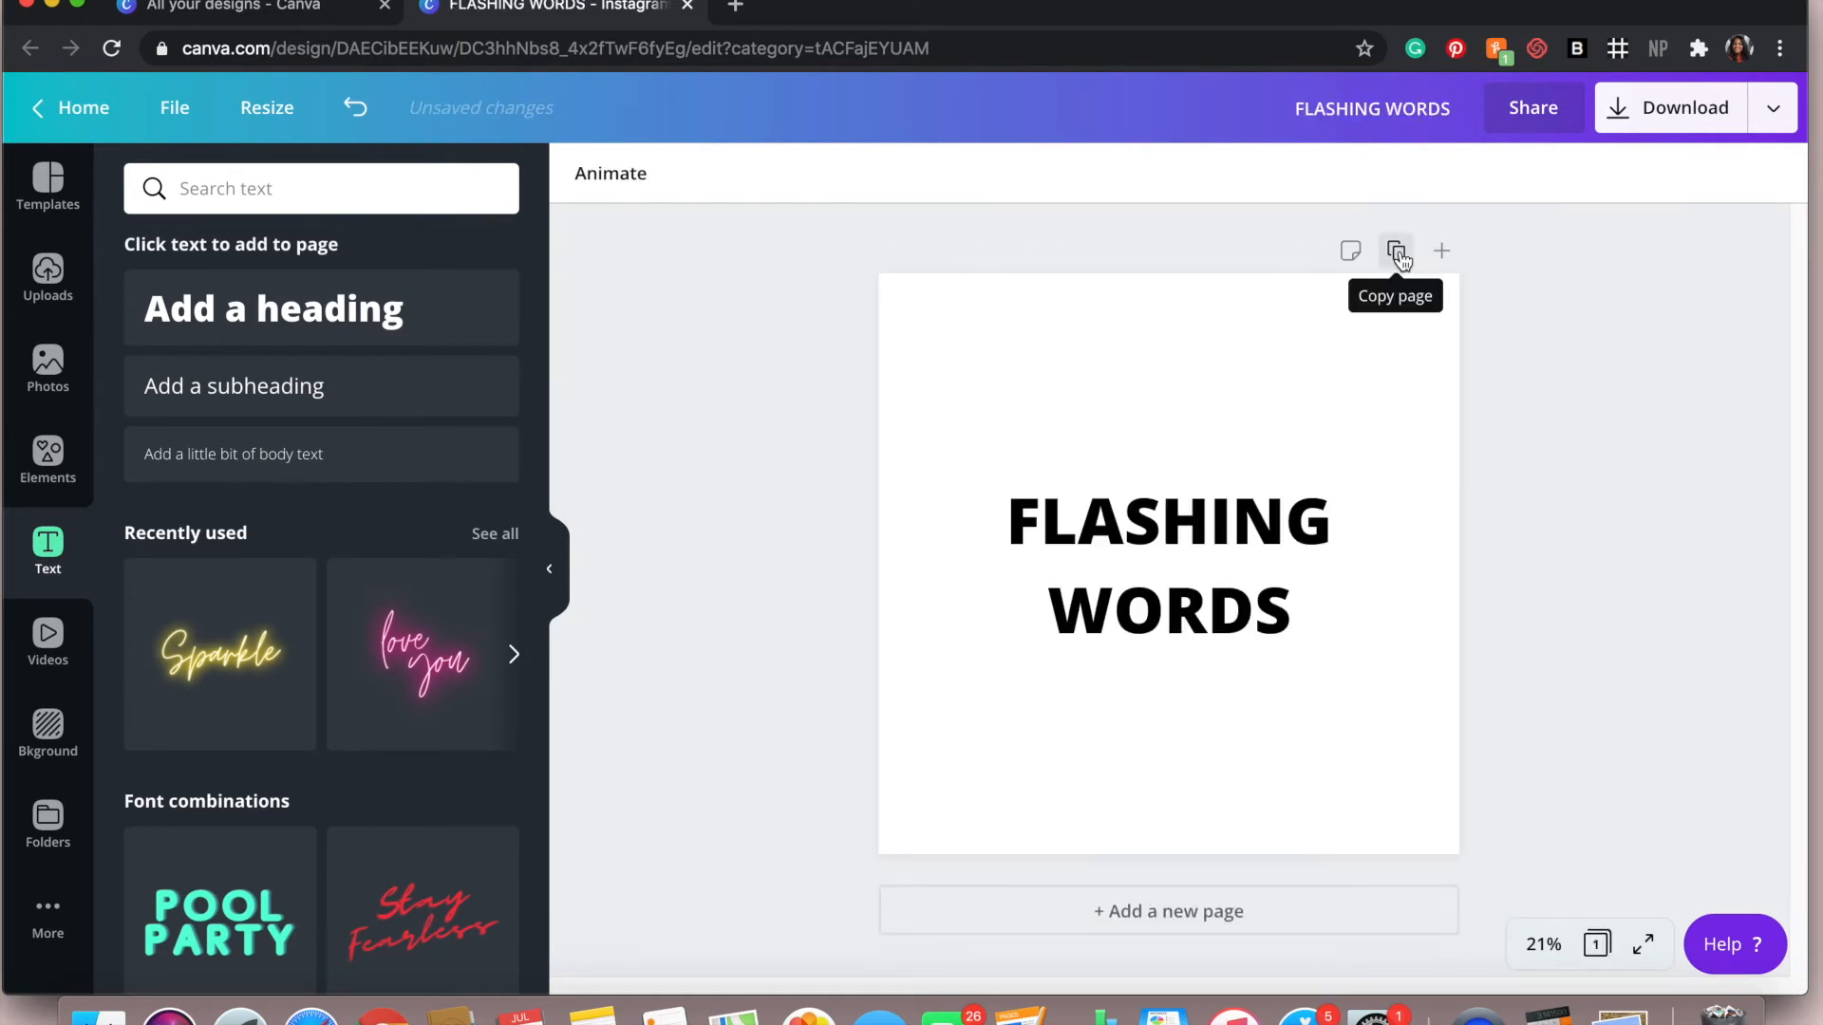
left_click(1348, 250)
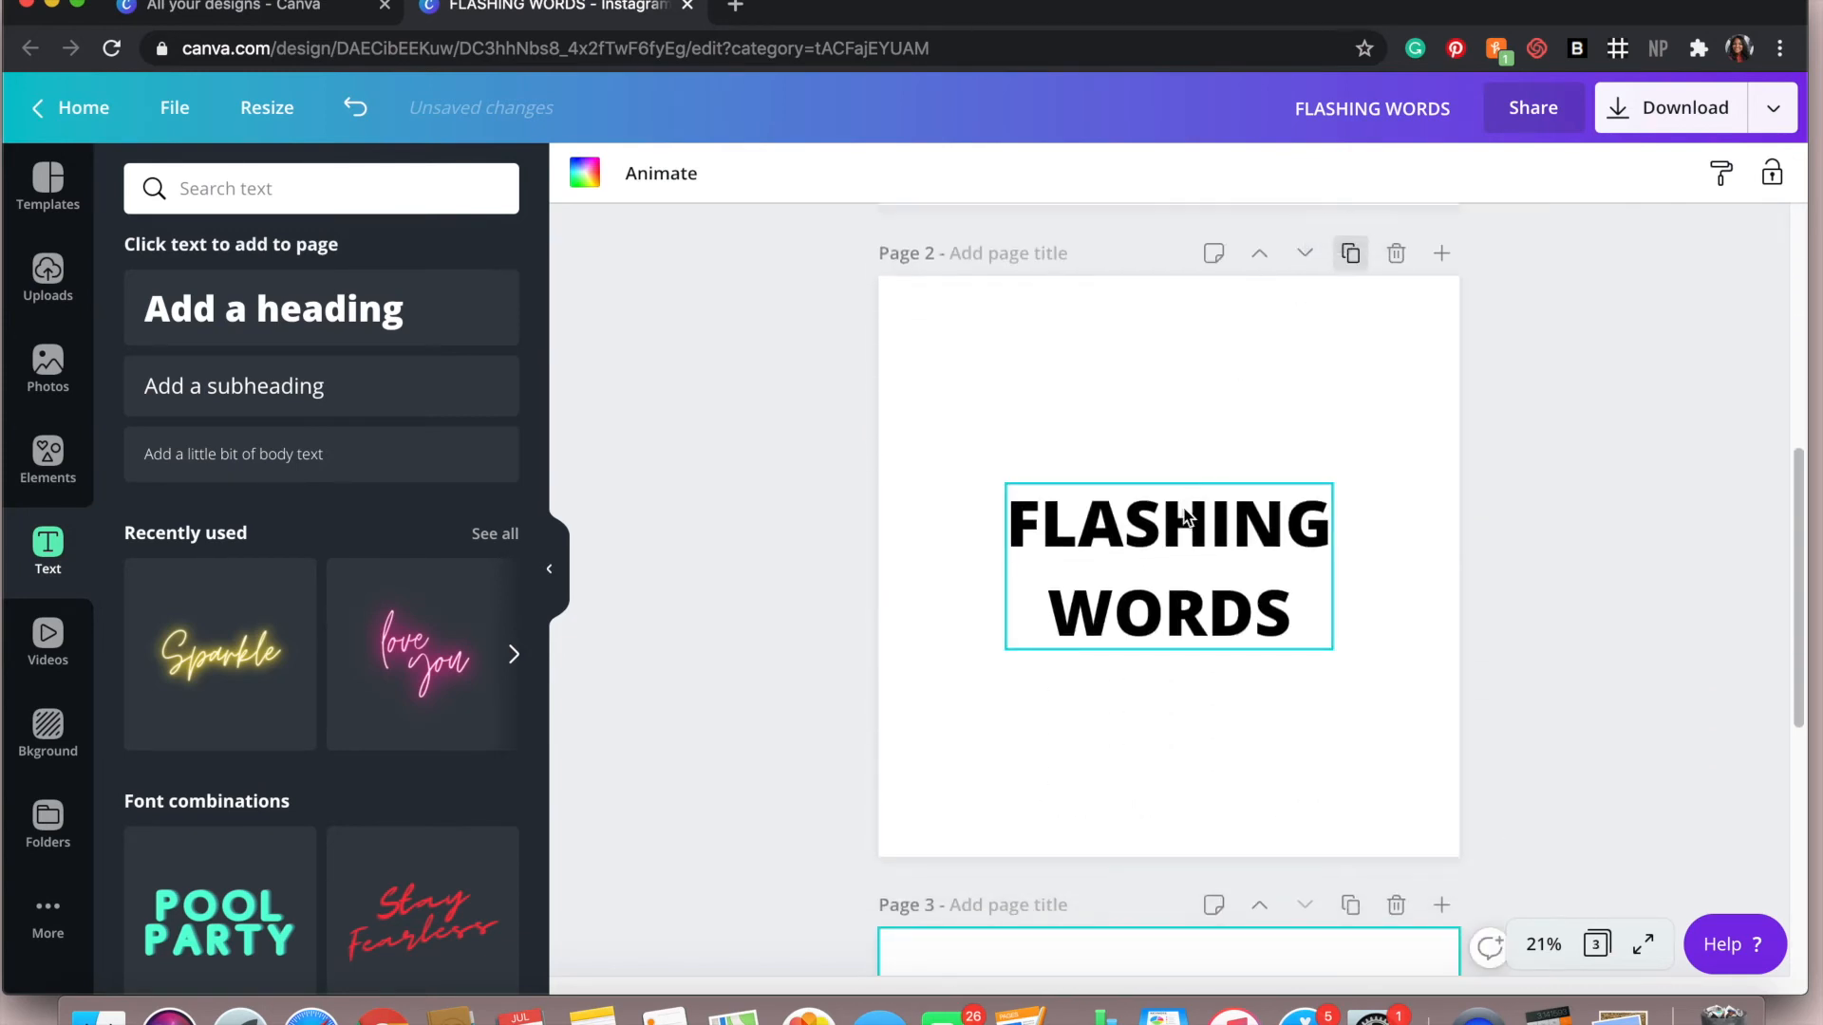
left_click(1187, 512)
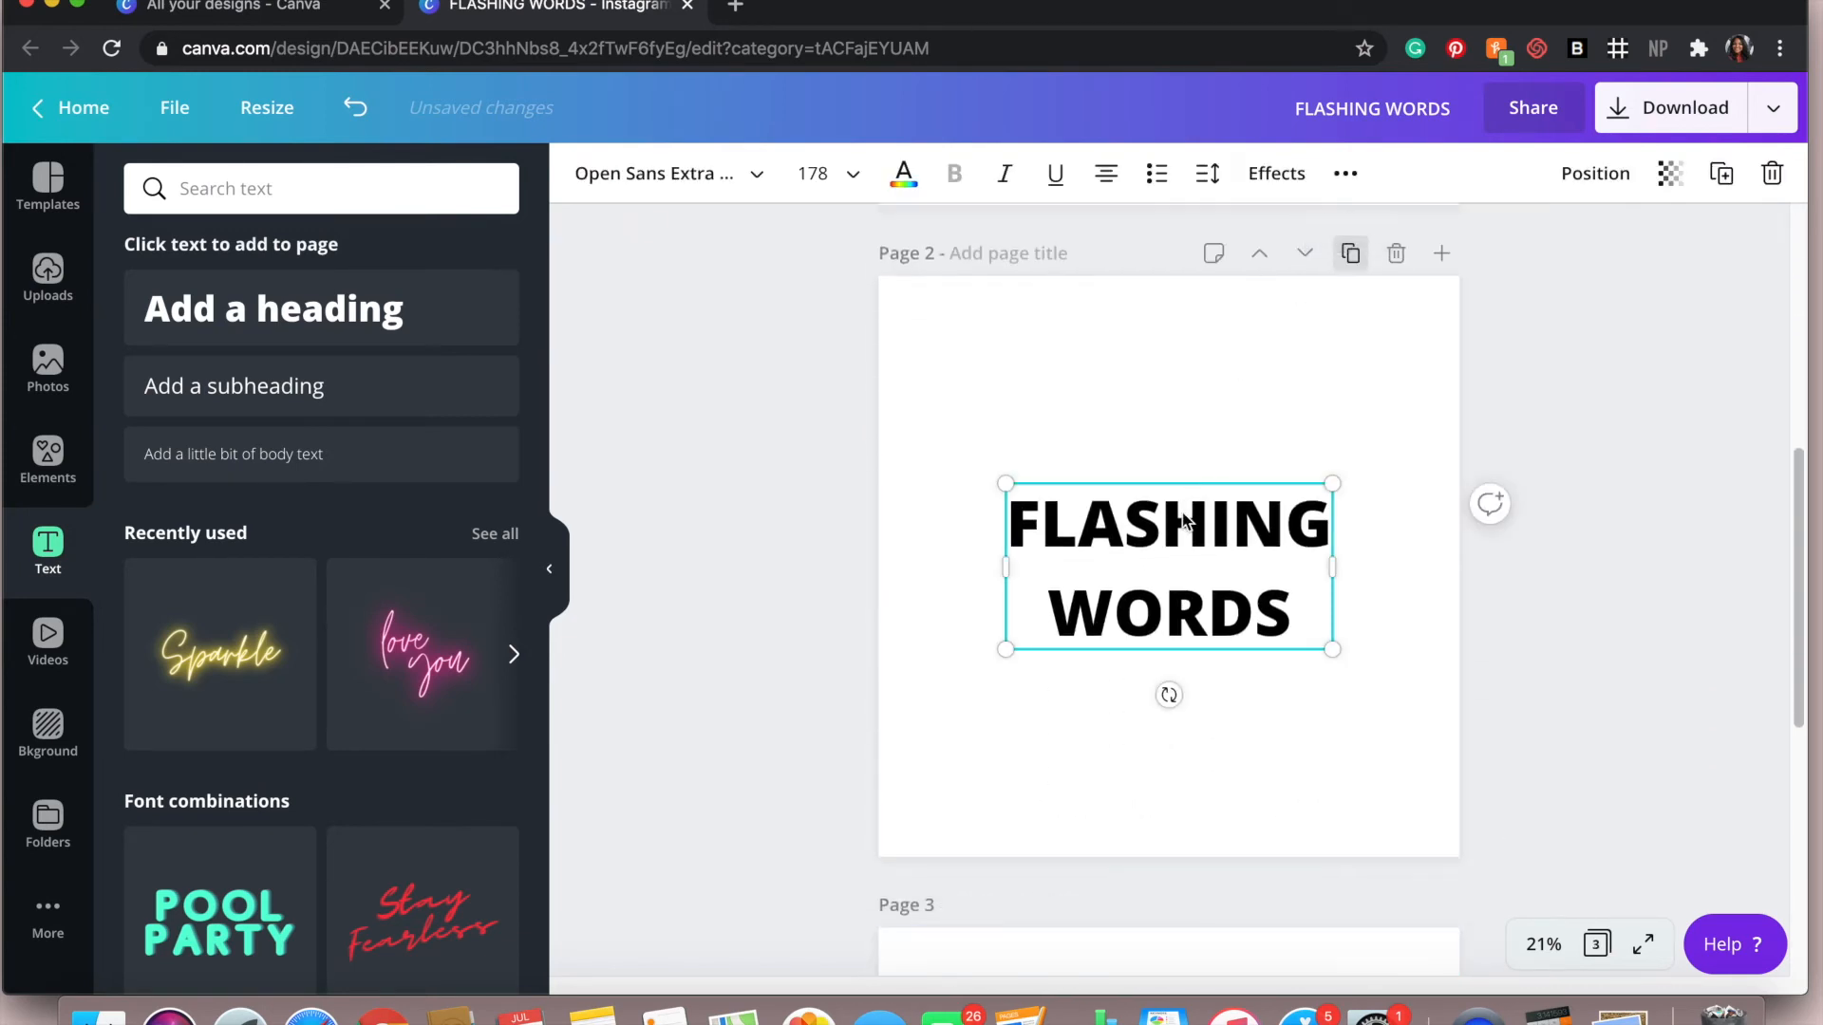
left_click(903, 173)
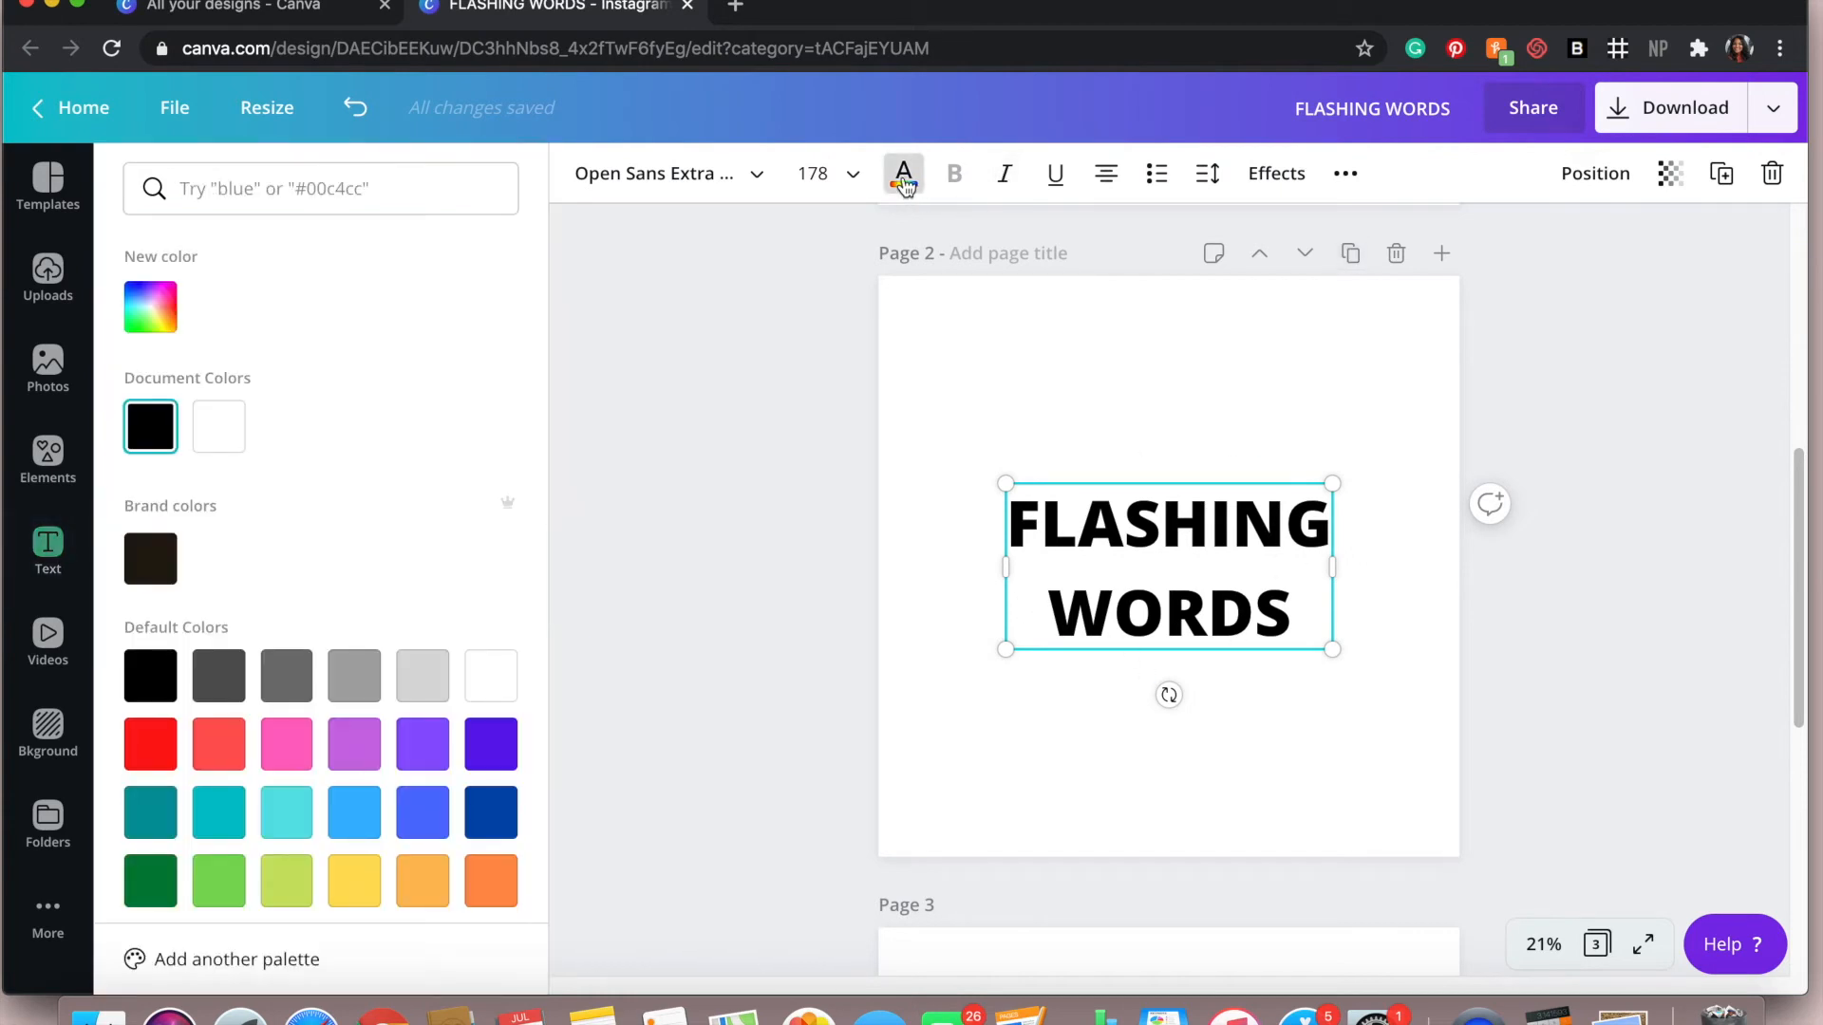
left_click(491, 881)
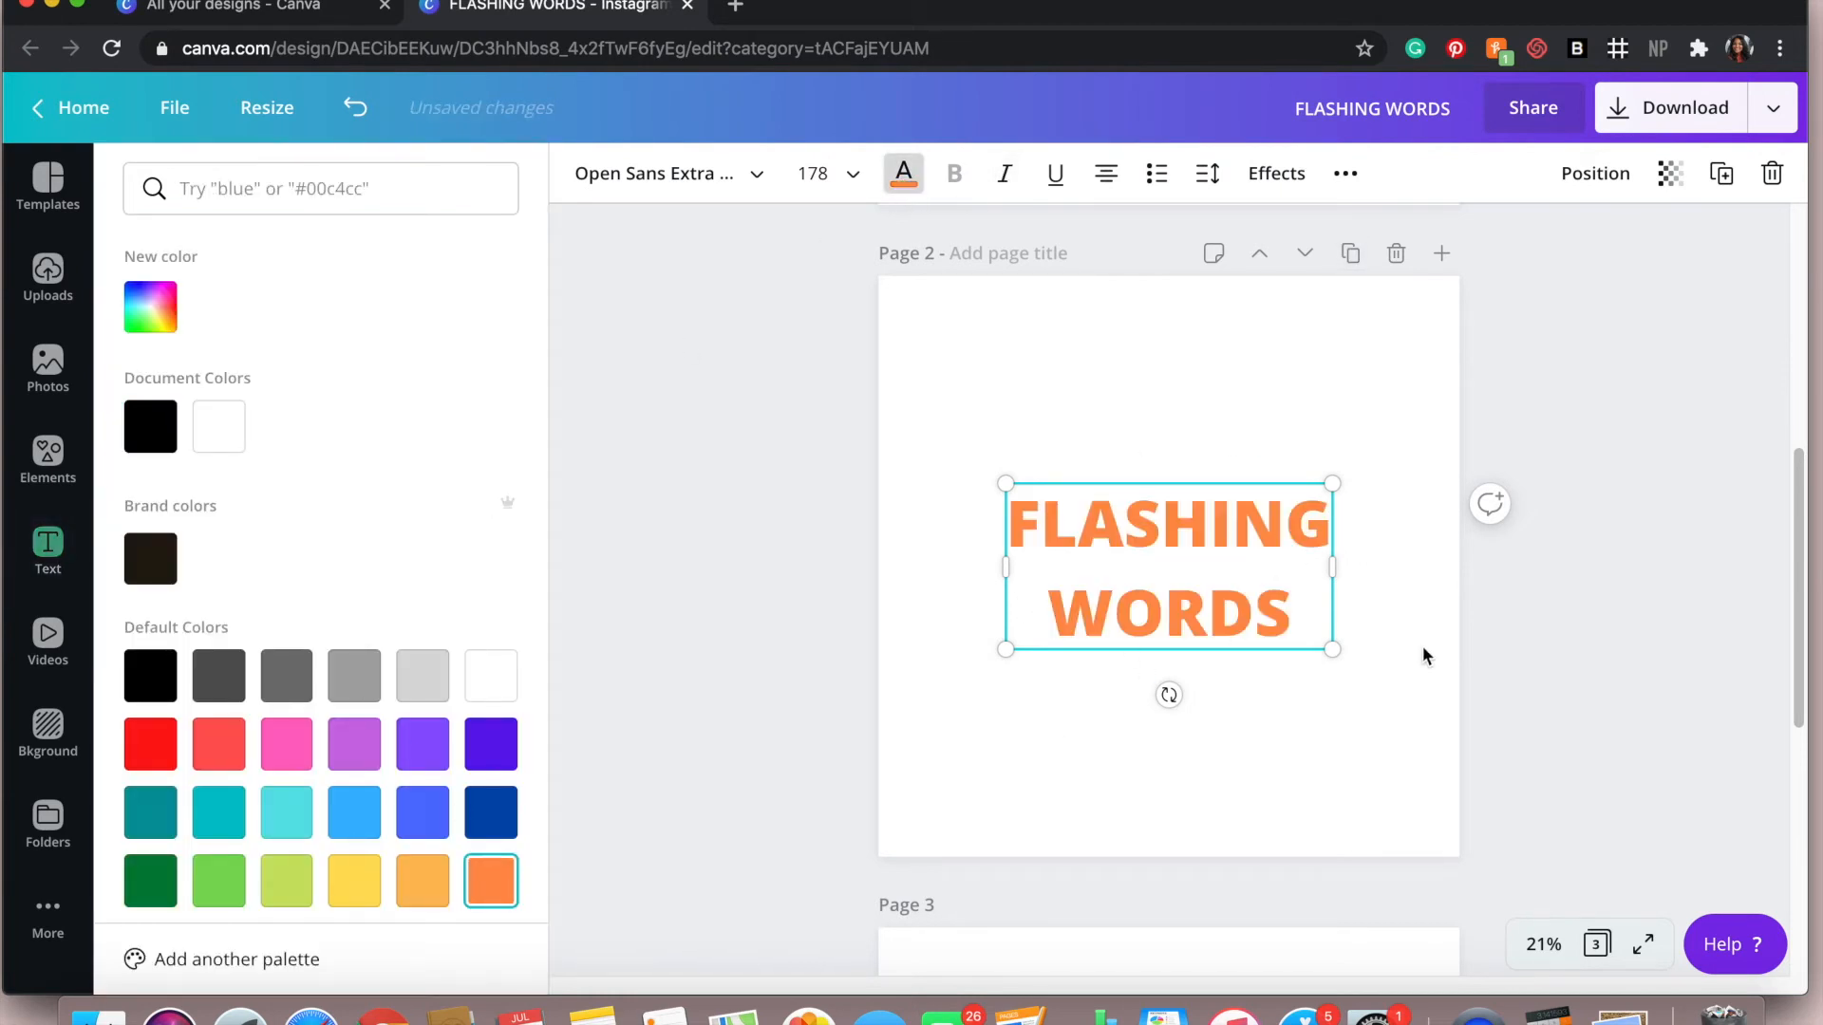
scroll(1400, 727, "up", 7)
scroll(1399, 726, "down", 6)
scroll(1415, 522, "up", 6)
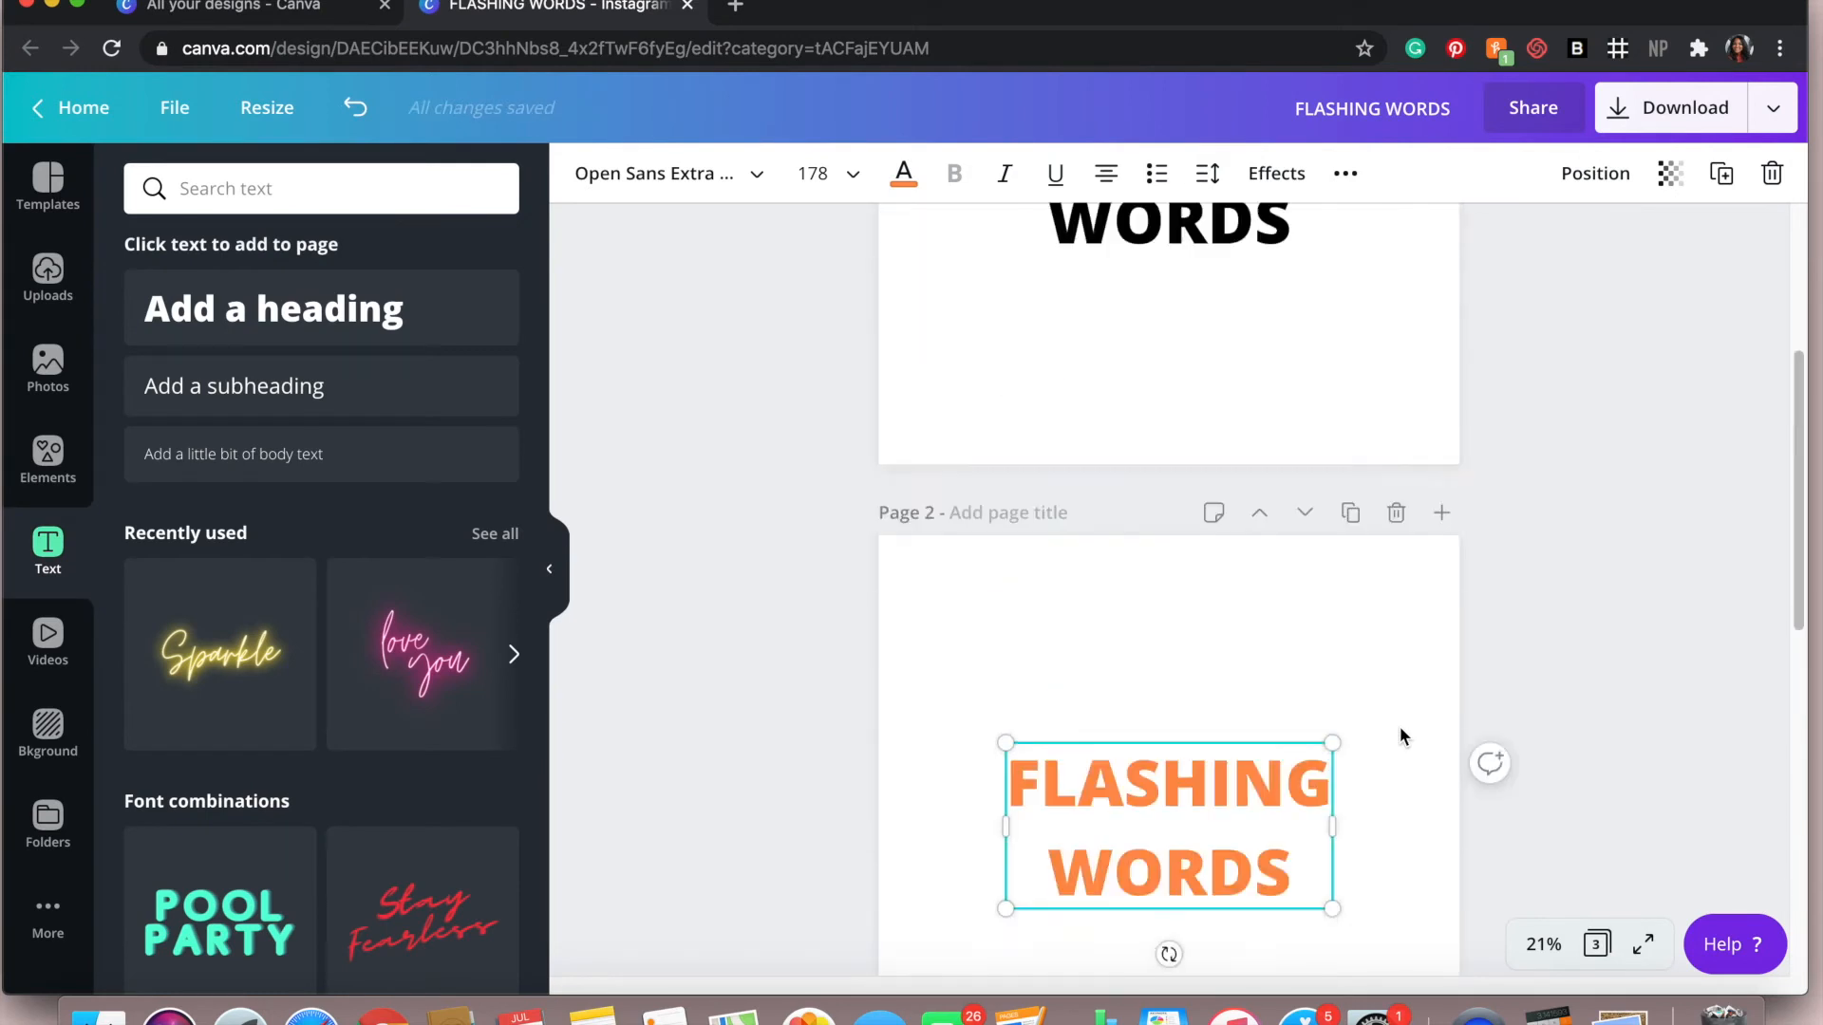
left_click(1715, 112)
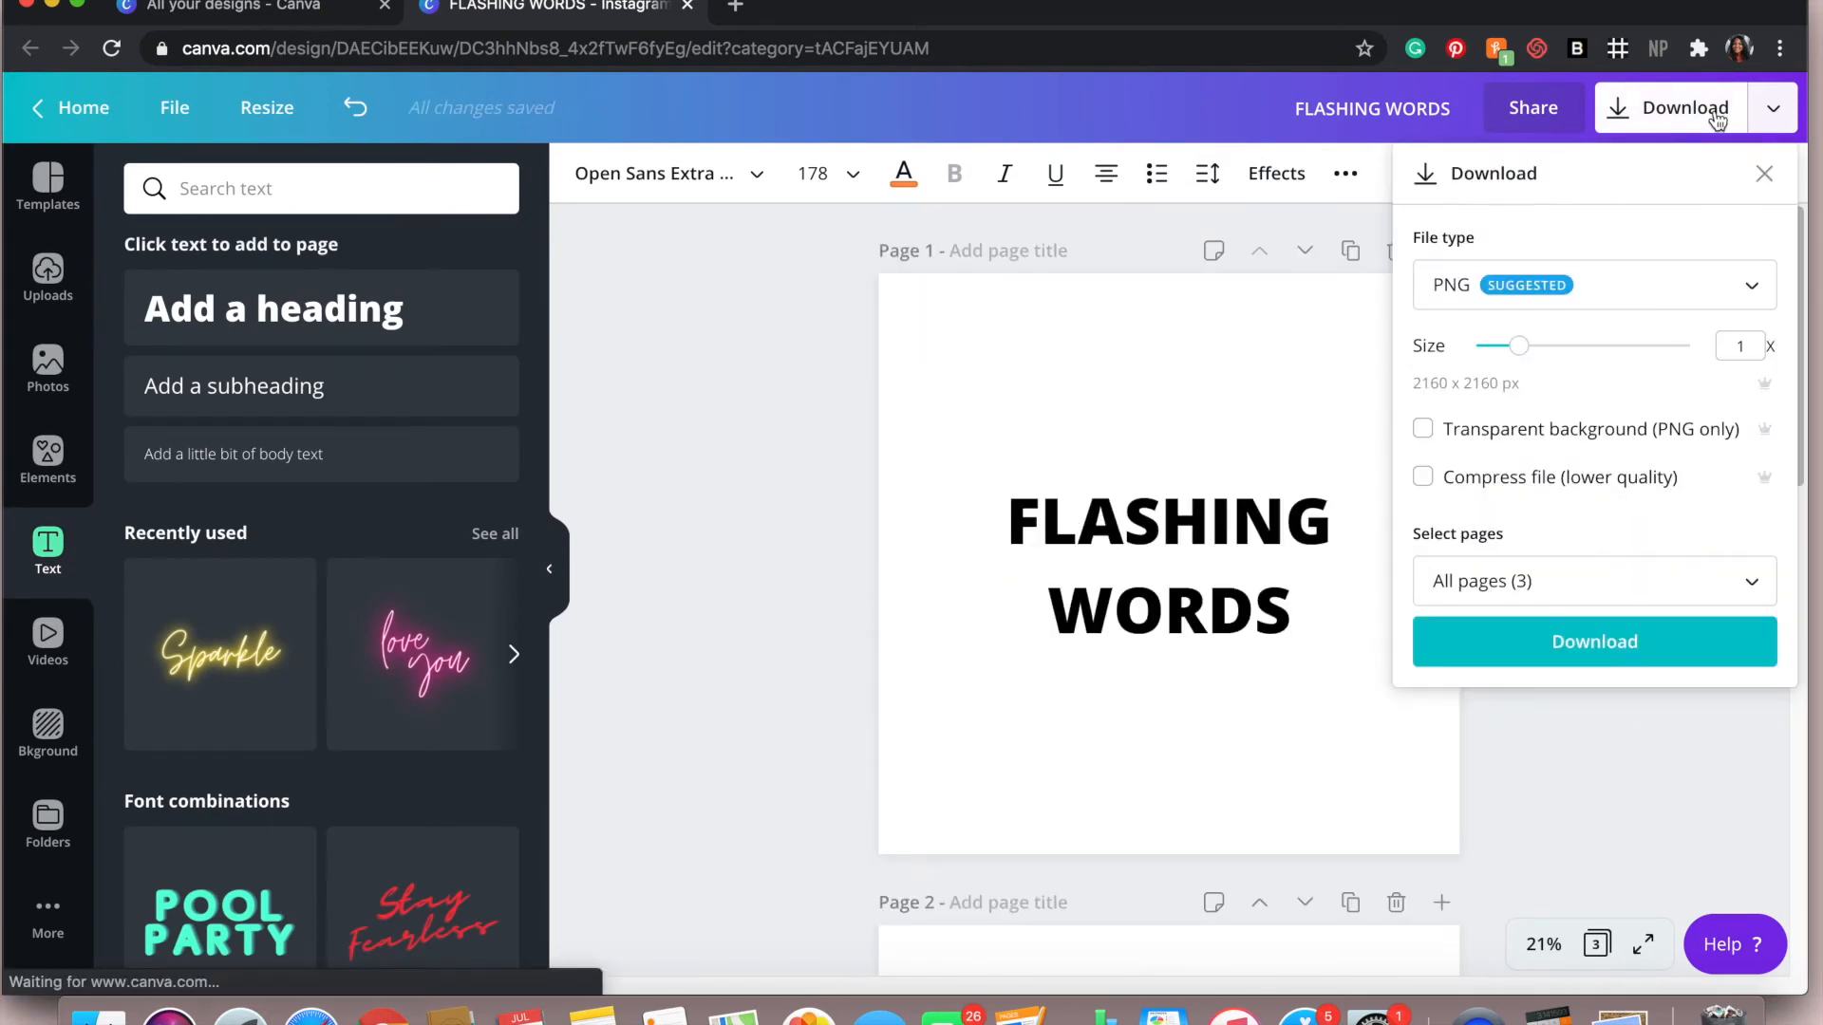
left_click(1578, 290)
left_click(1452, 372)
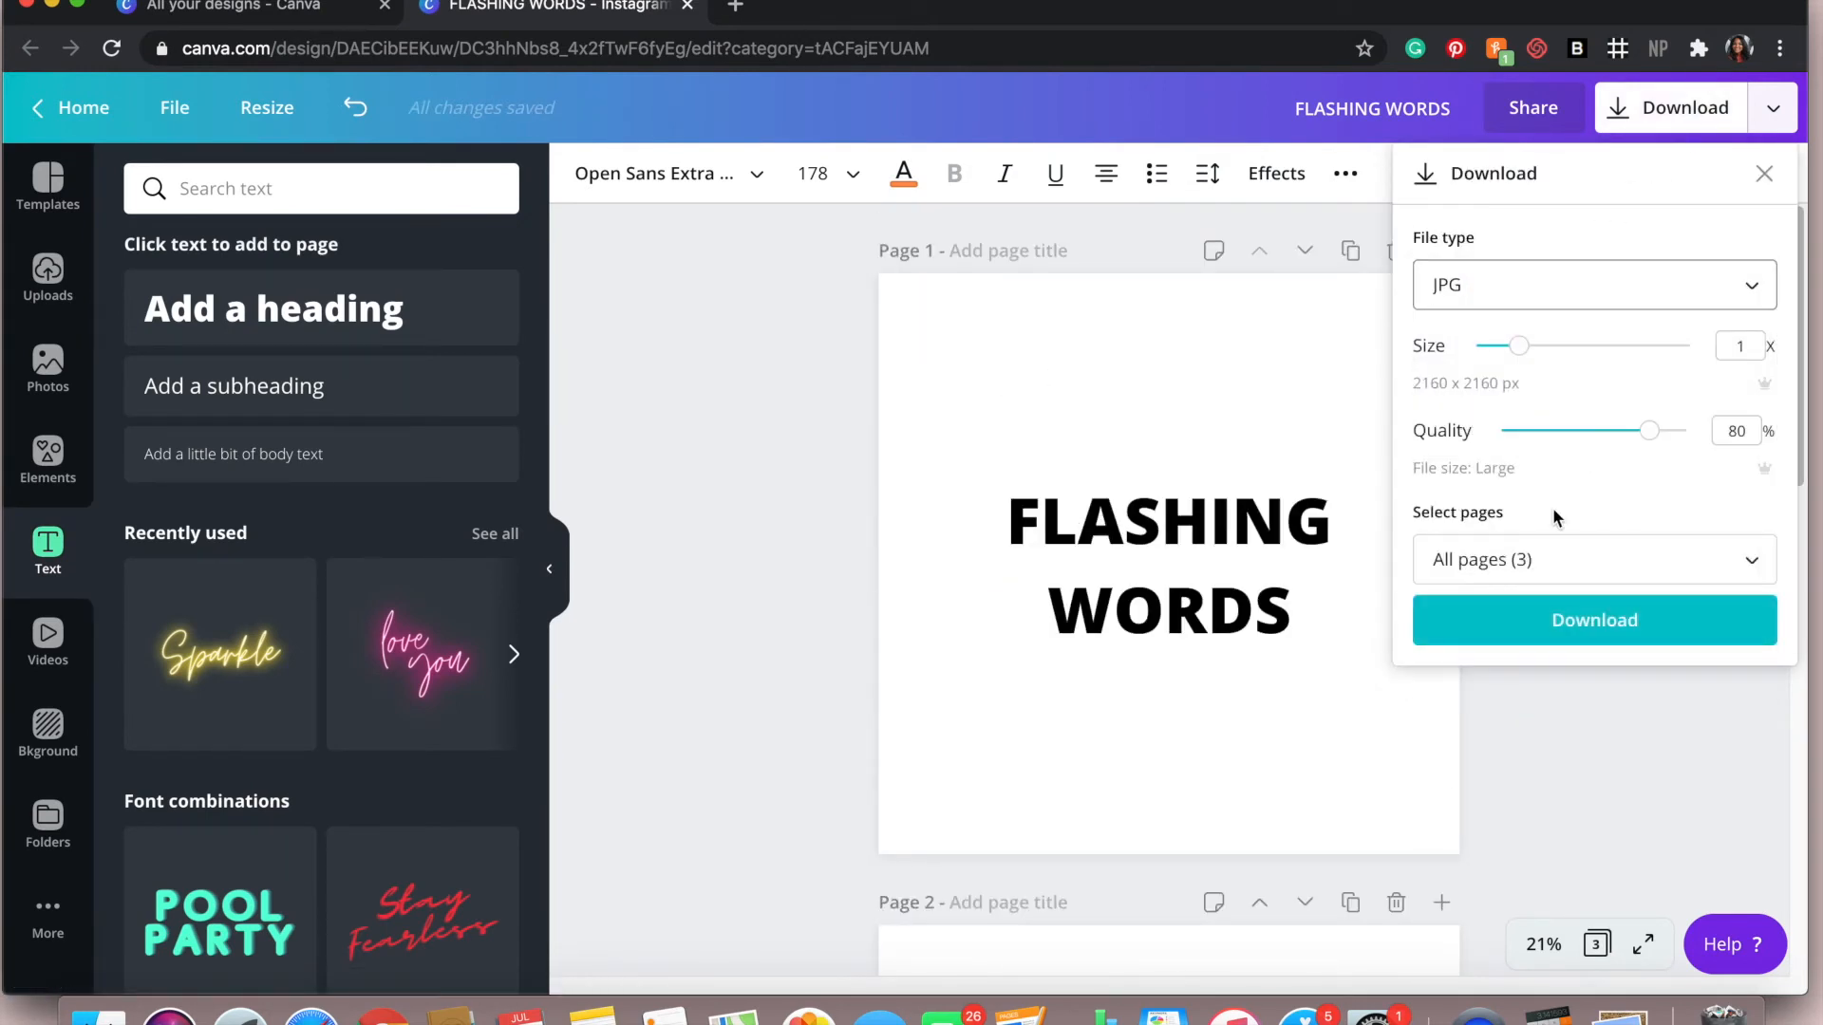
Rename the design "FLASHING WORD" and download all three pages as JPG images
left_click(1449, 110)
key("BackSpace")
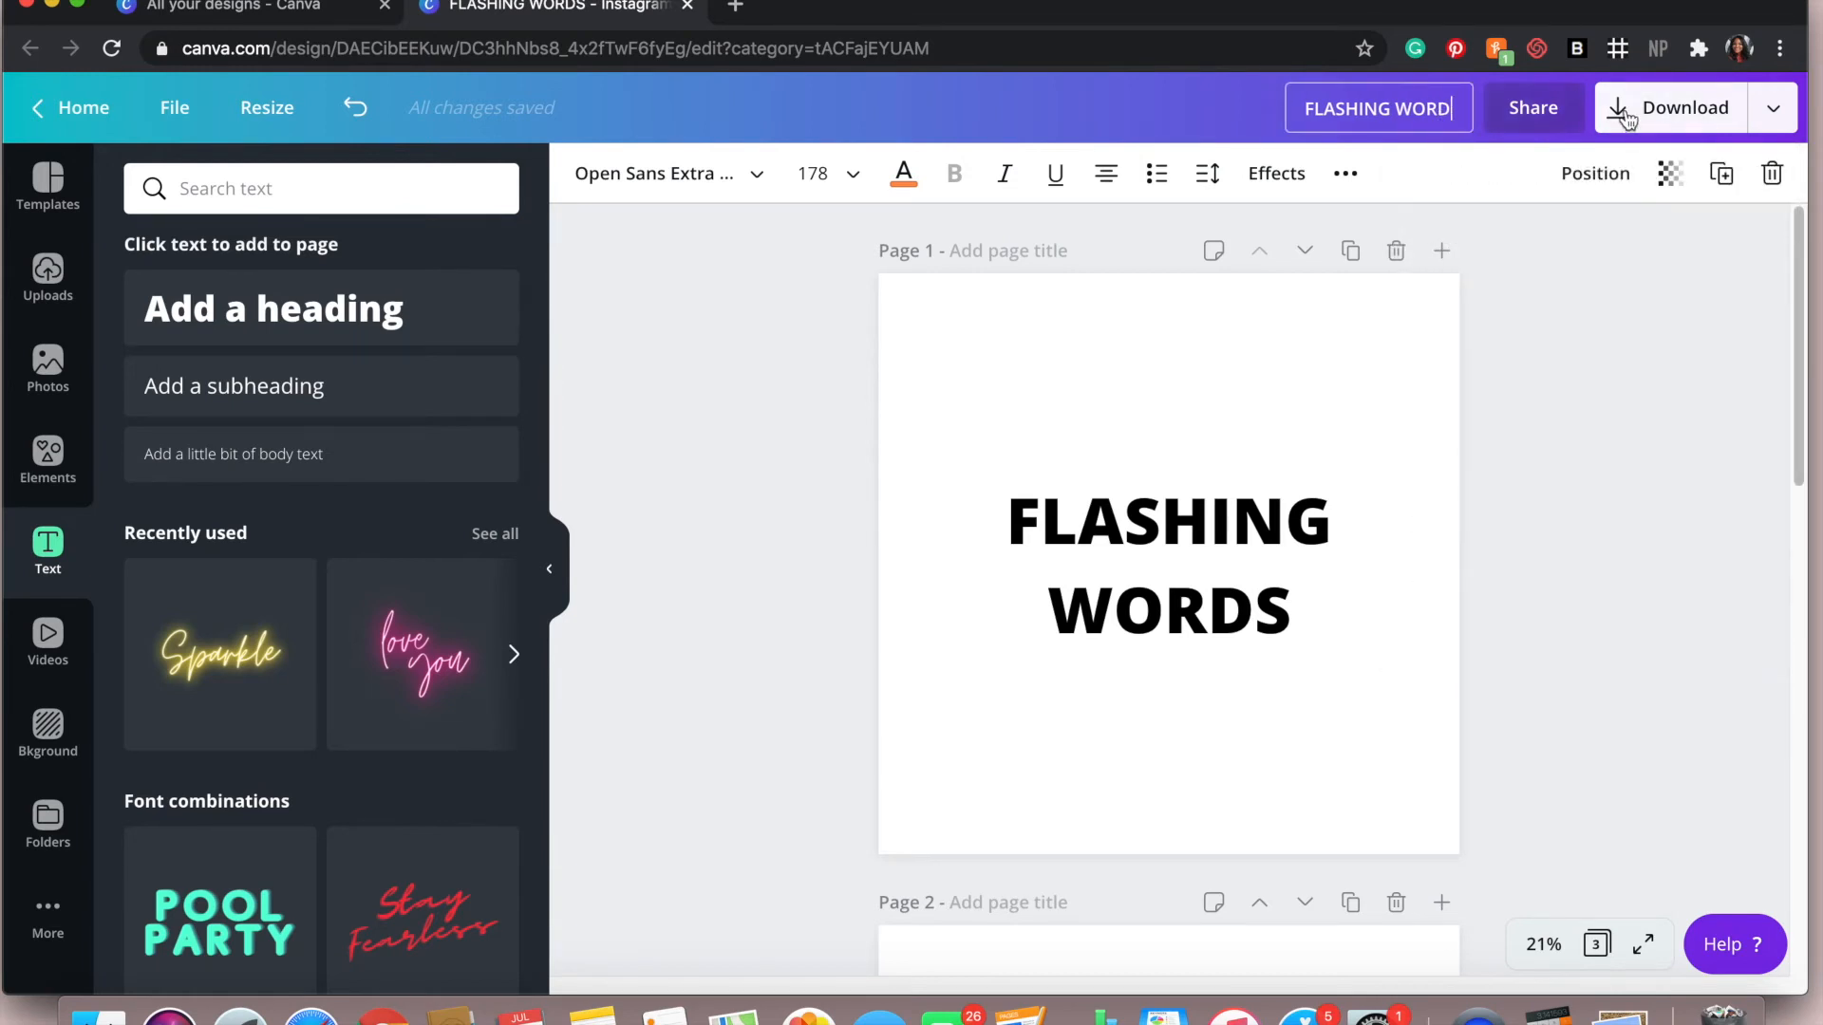
left_click(1768, 108)
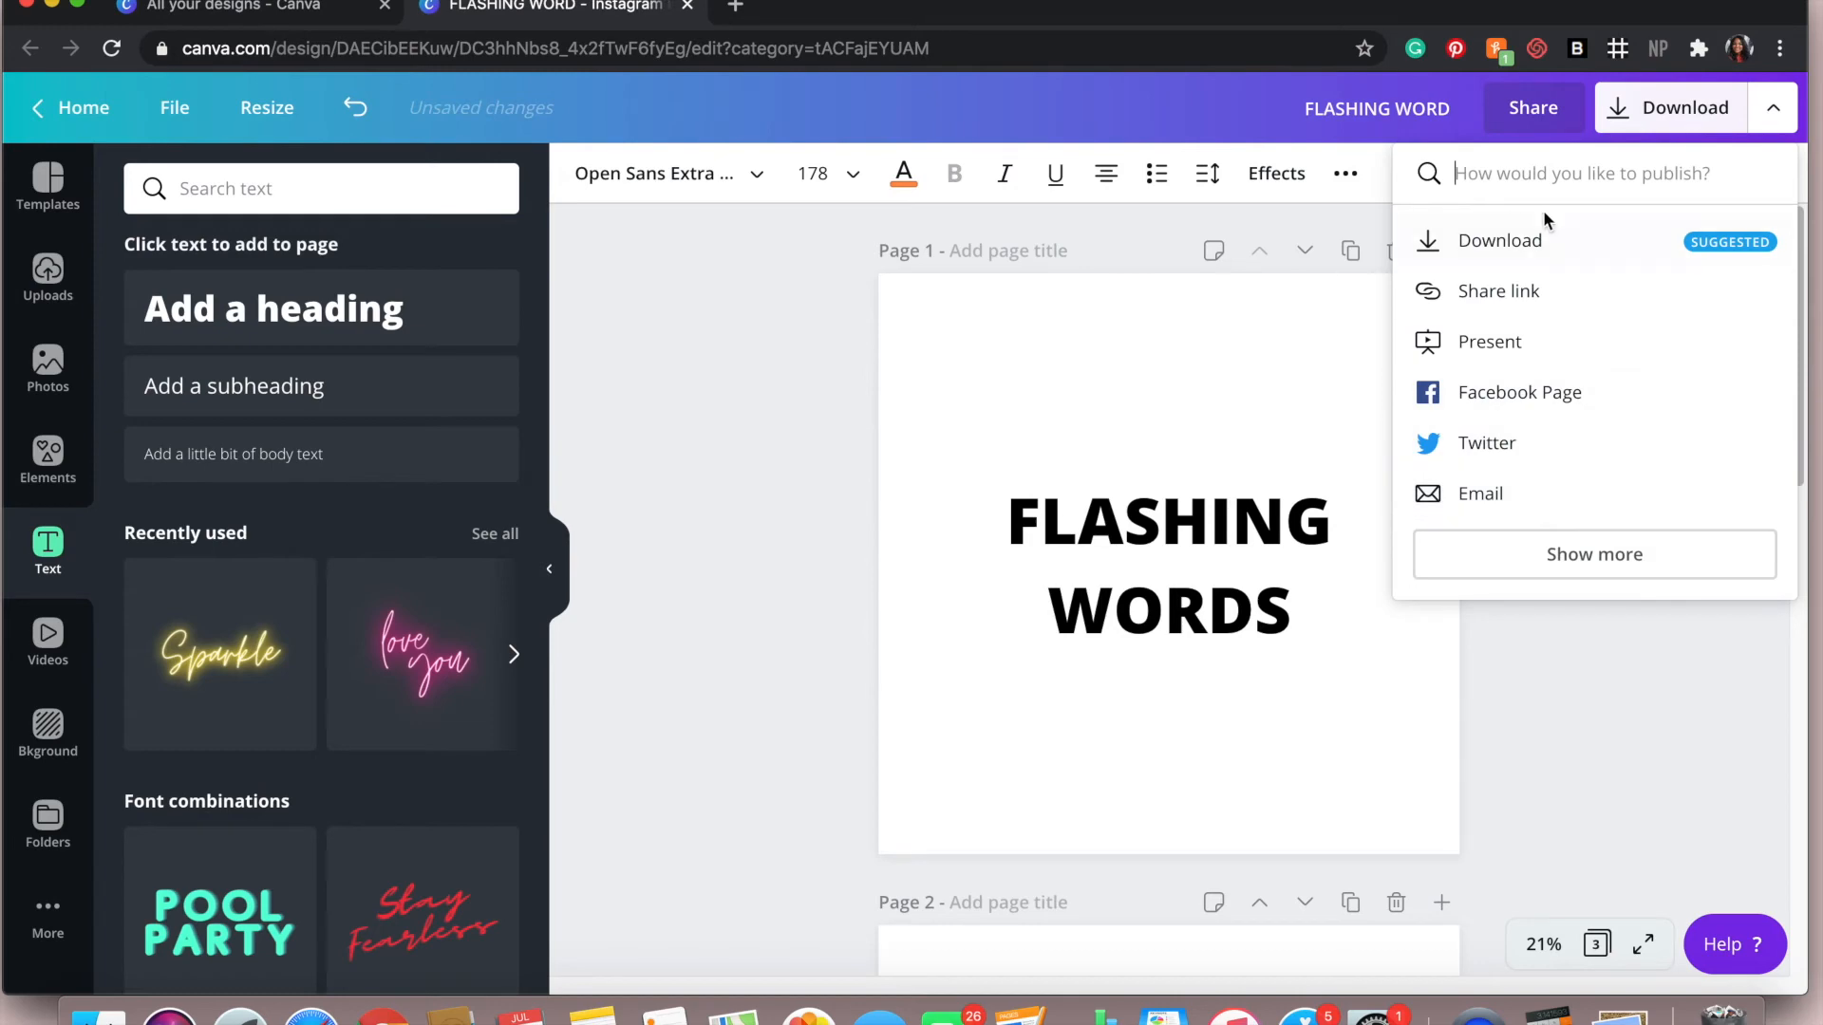
left_click(1550, 240)
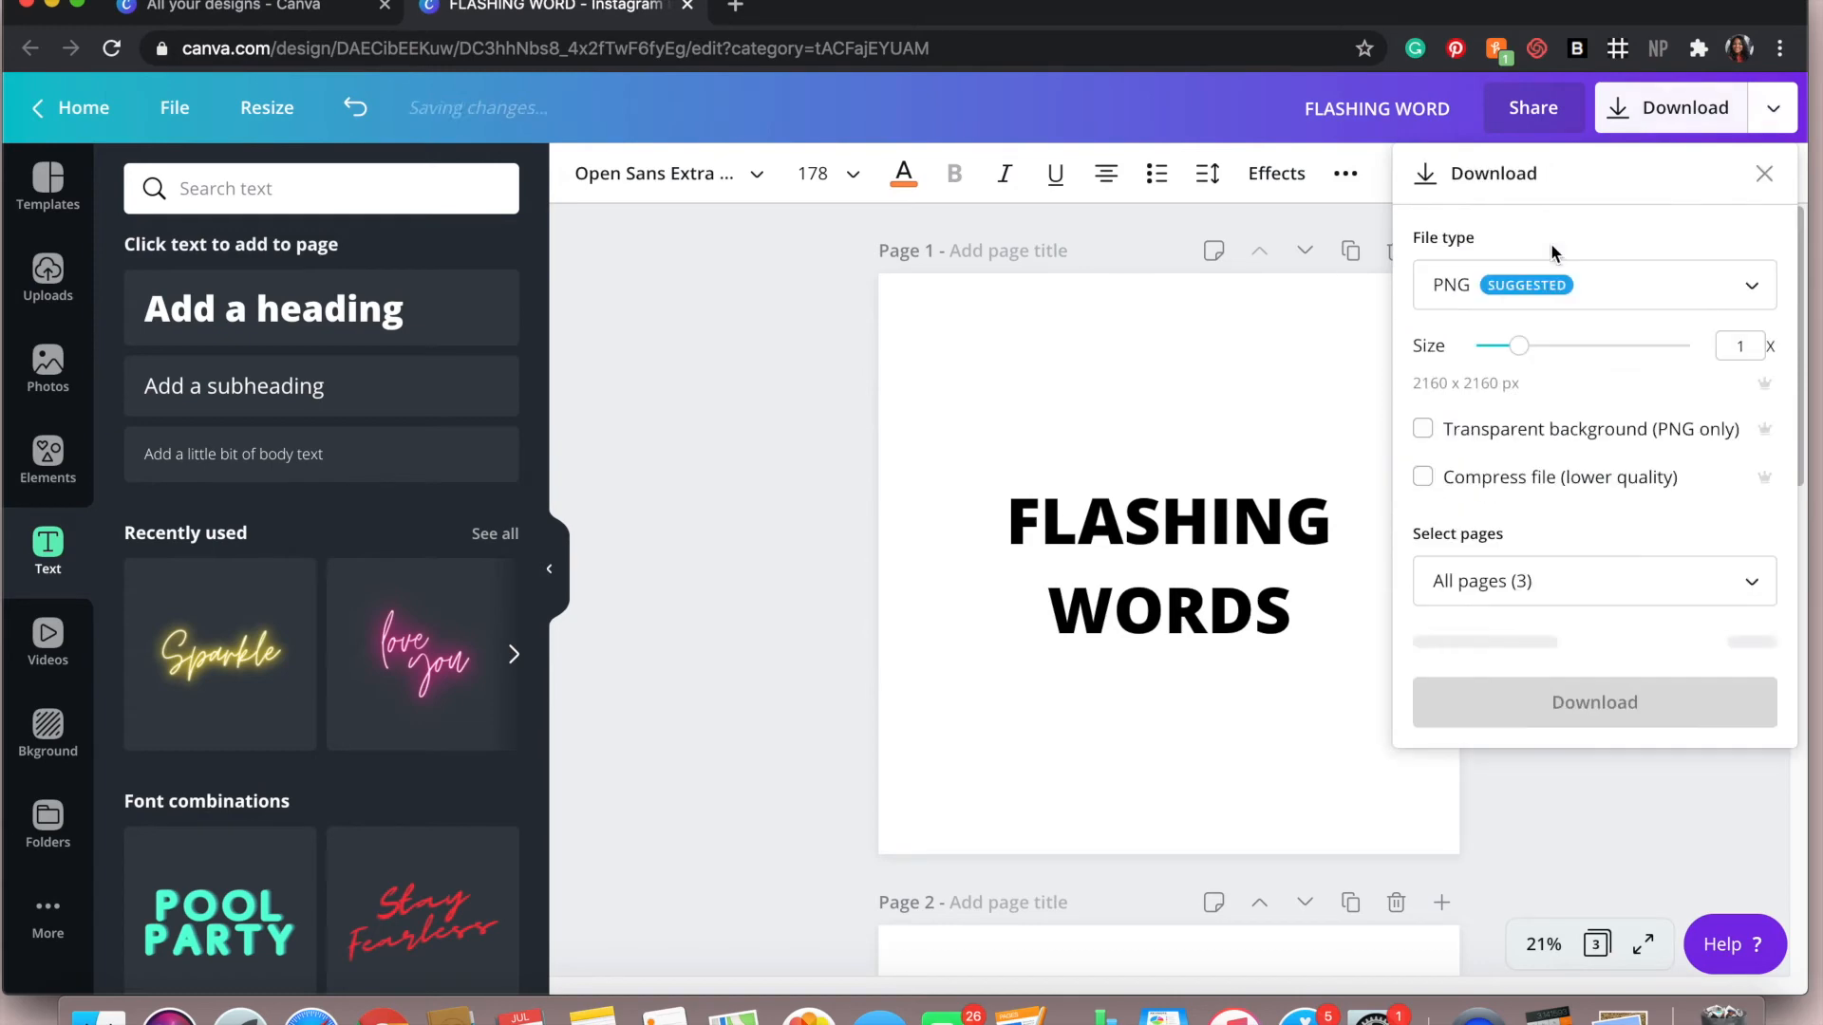
left_click(1559, 317)
left_click(1462, 354)
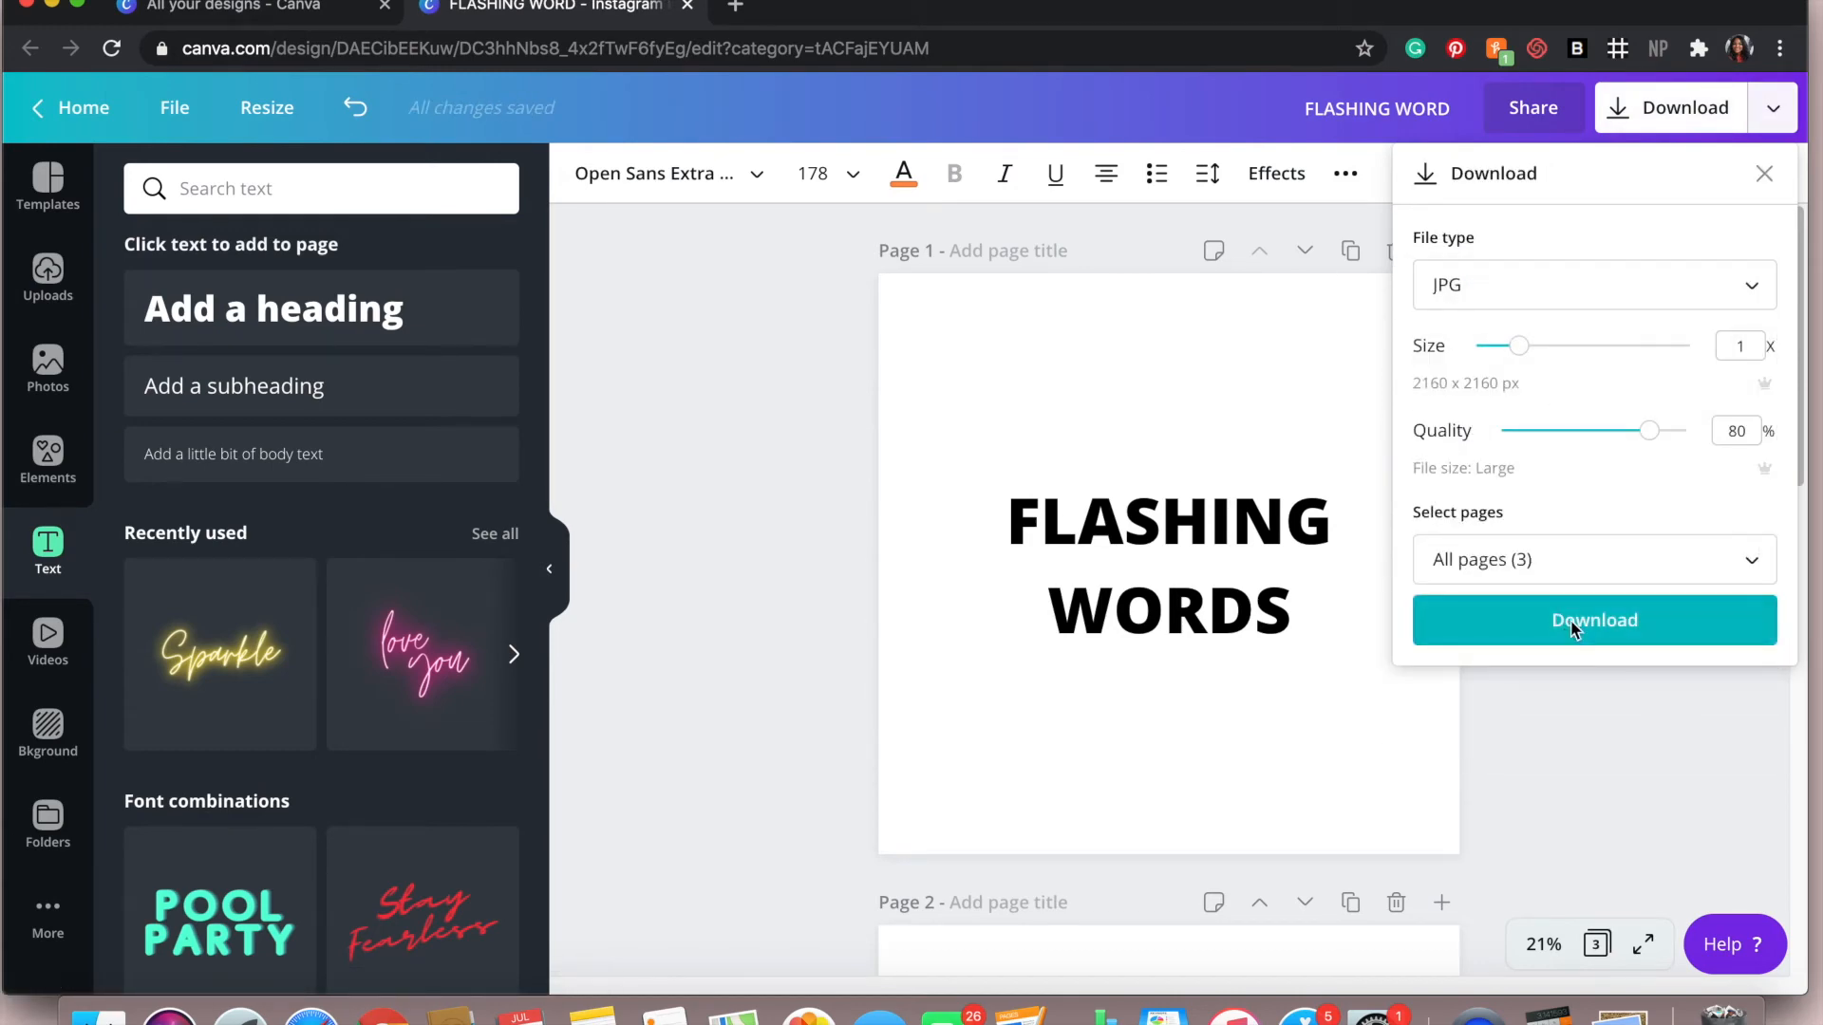
left_click(1572, 626)
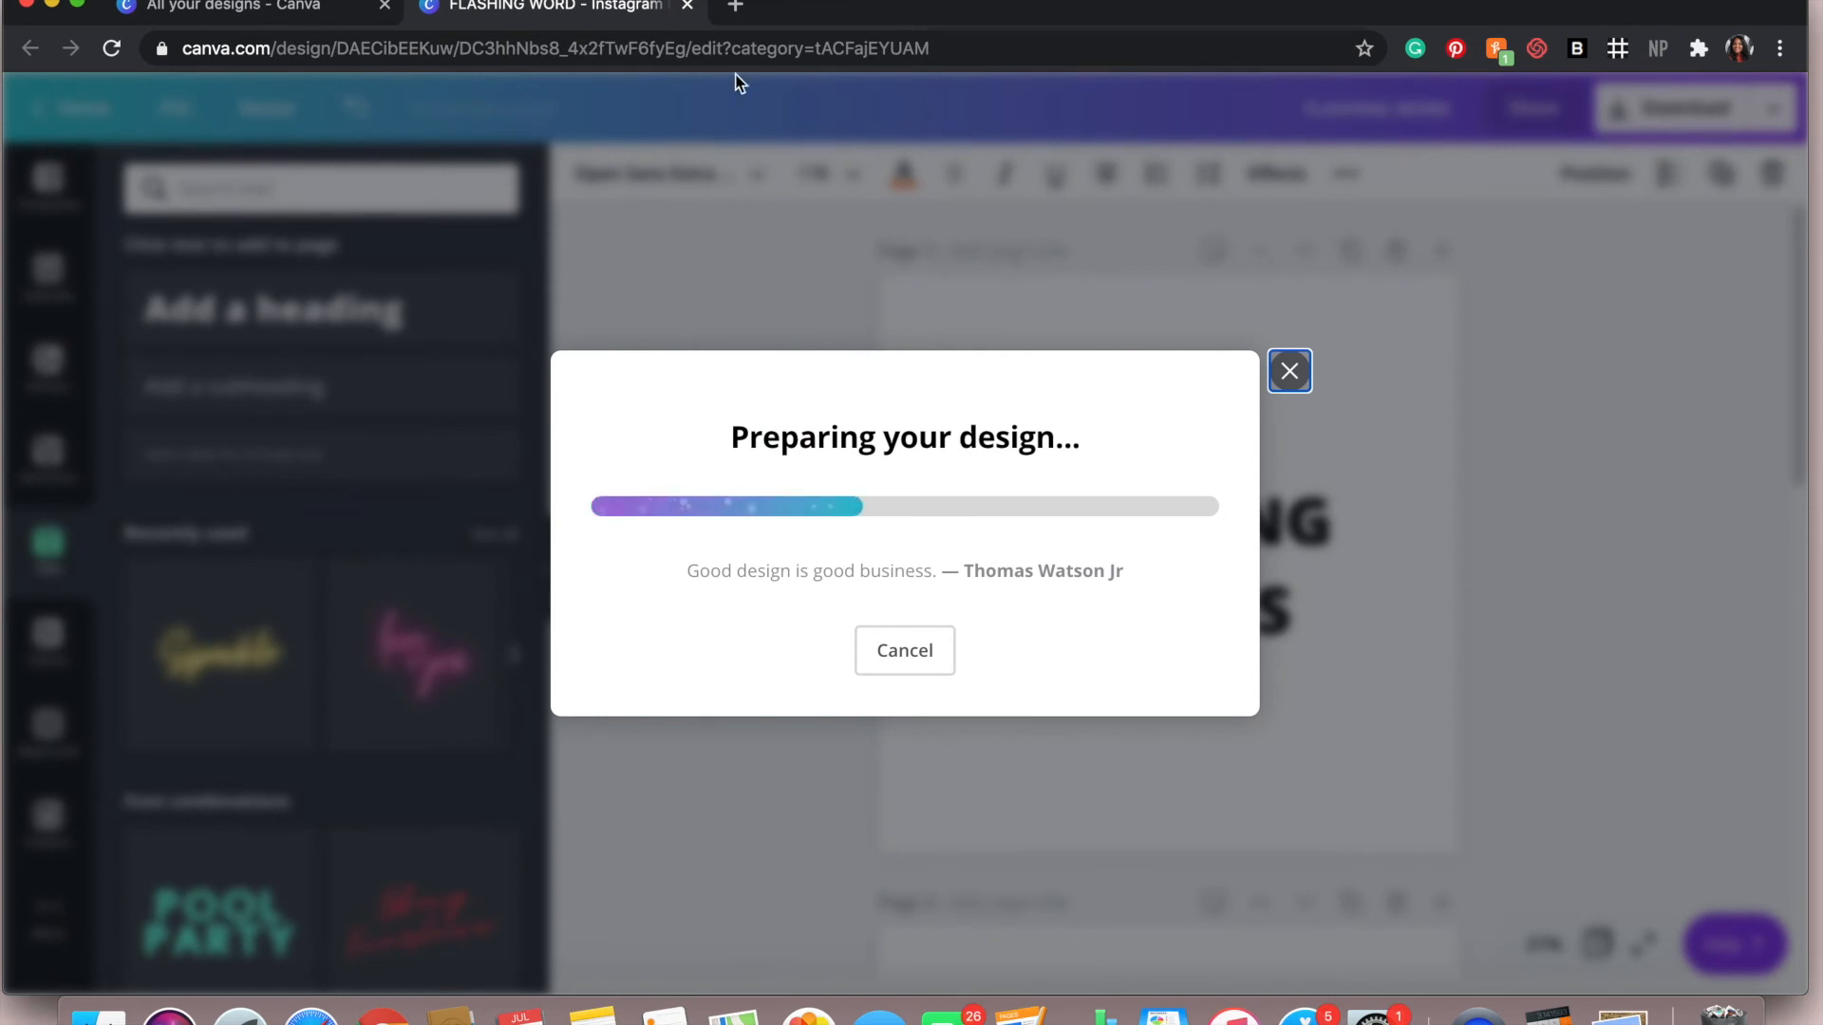
Open gifmaker.me in a new browser tab, check on the Canva design, and return to the GIF maker
left_click(736, 8)
type("gi")
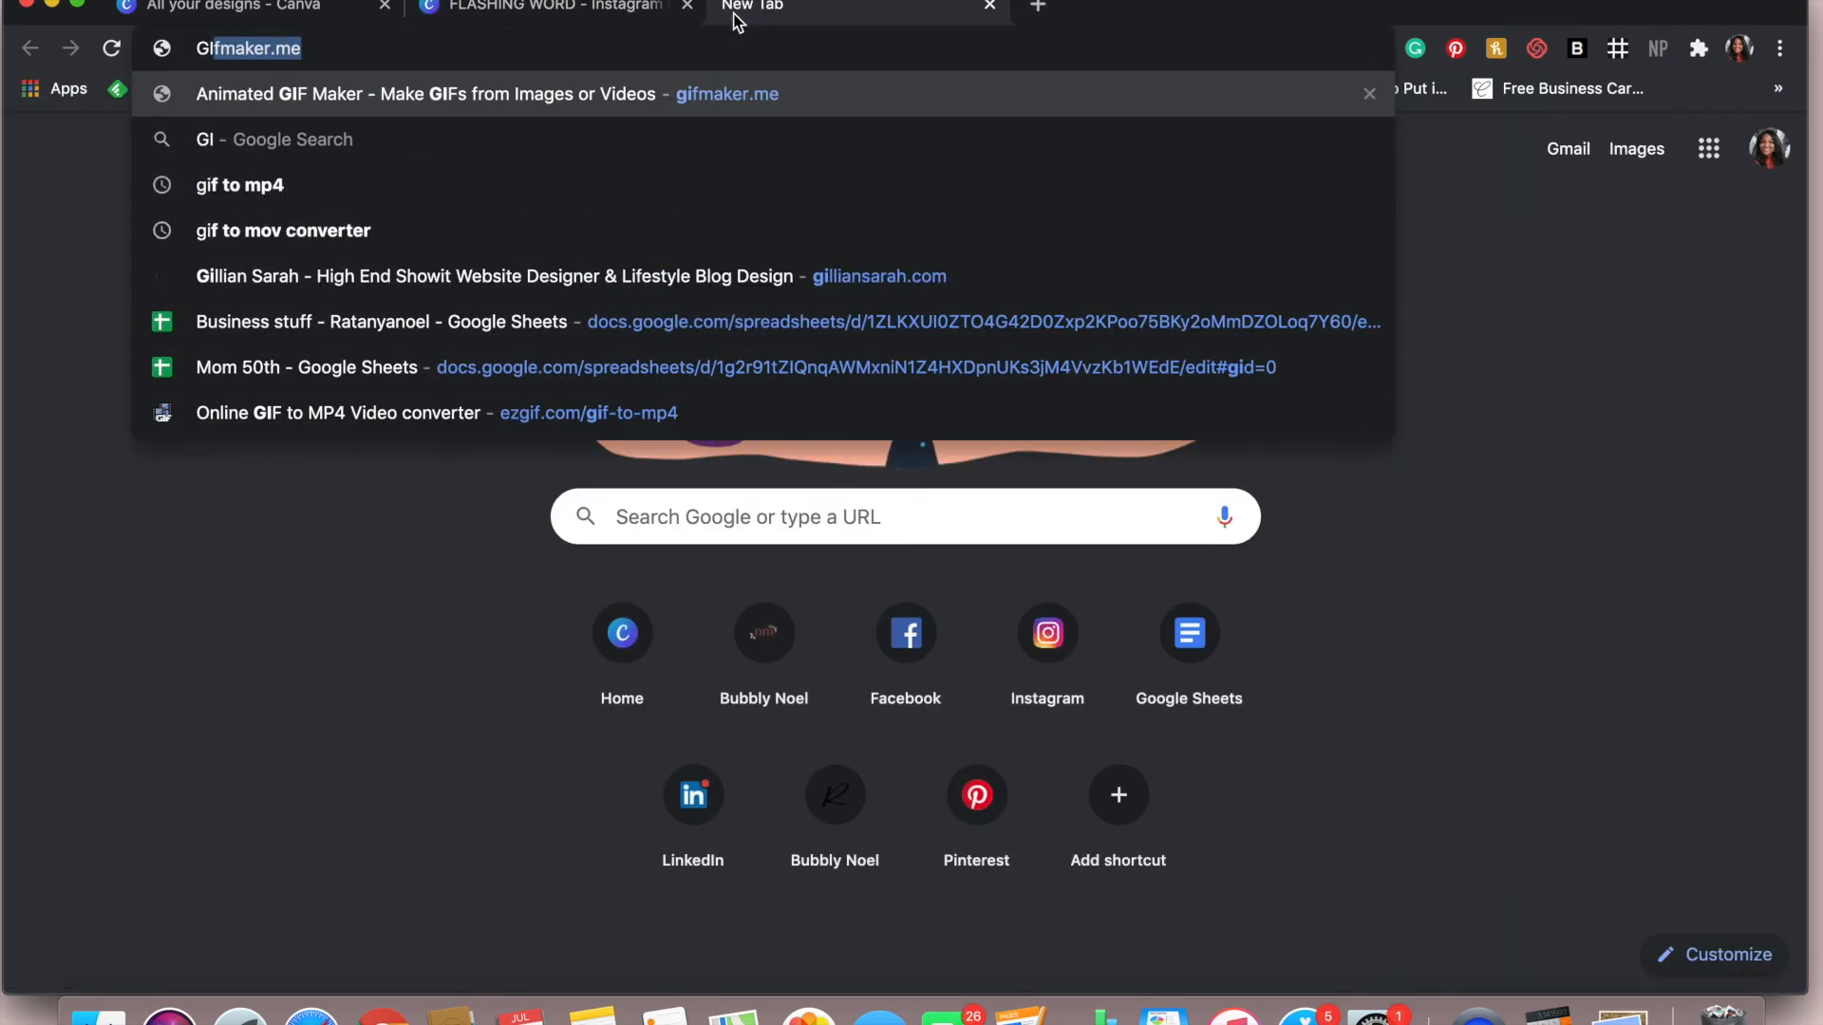
key("Return")
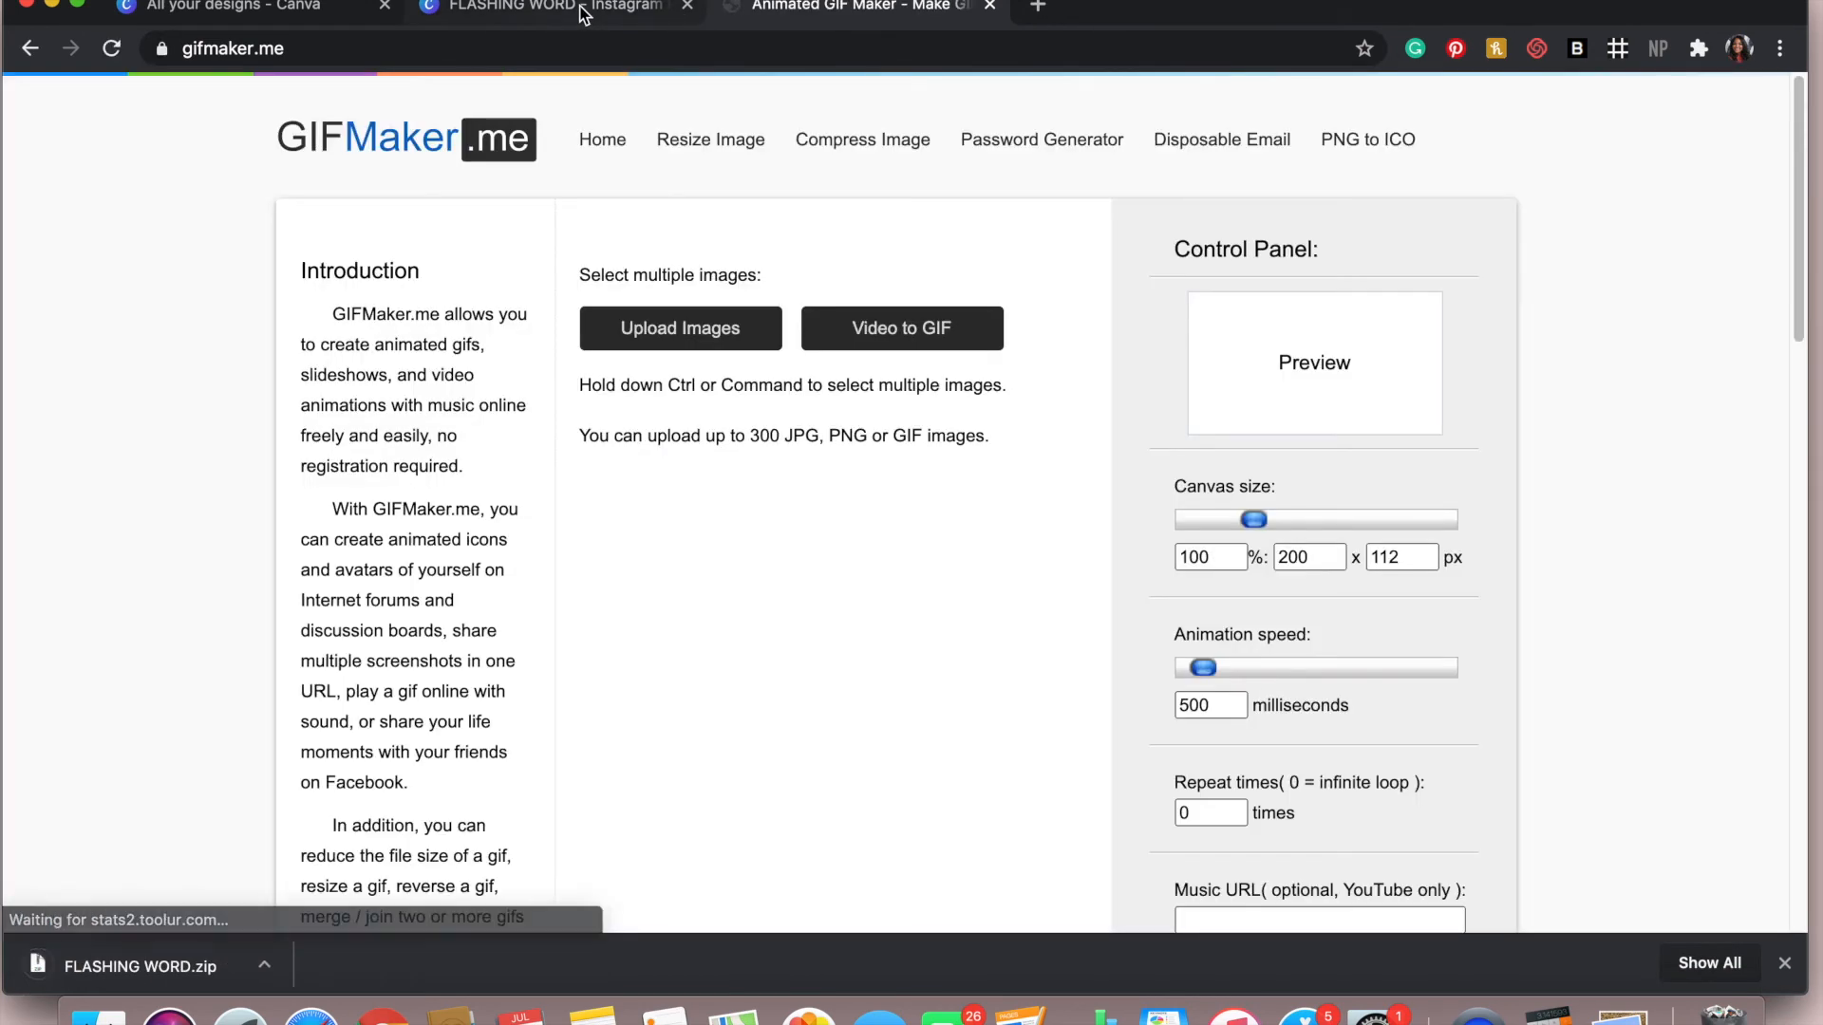
left_click(583, 14)
left_click(808, 6)
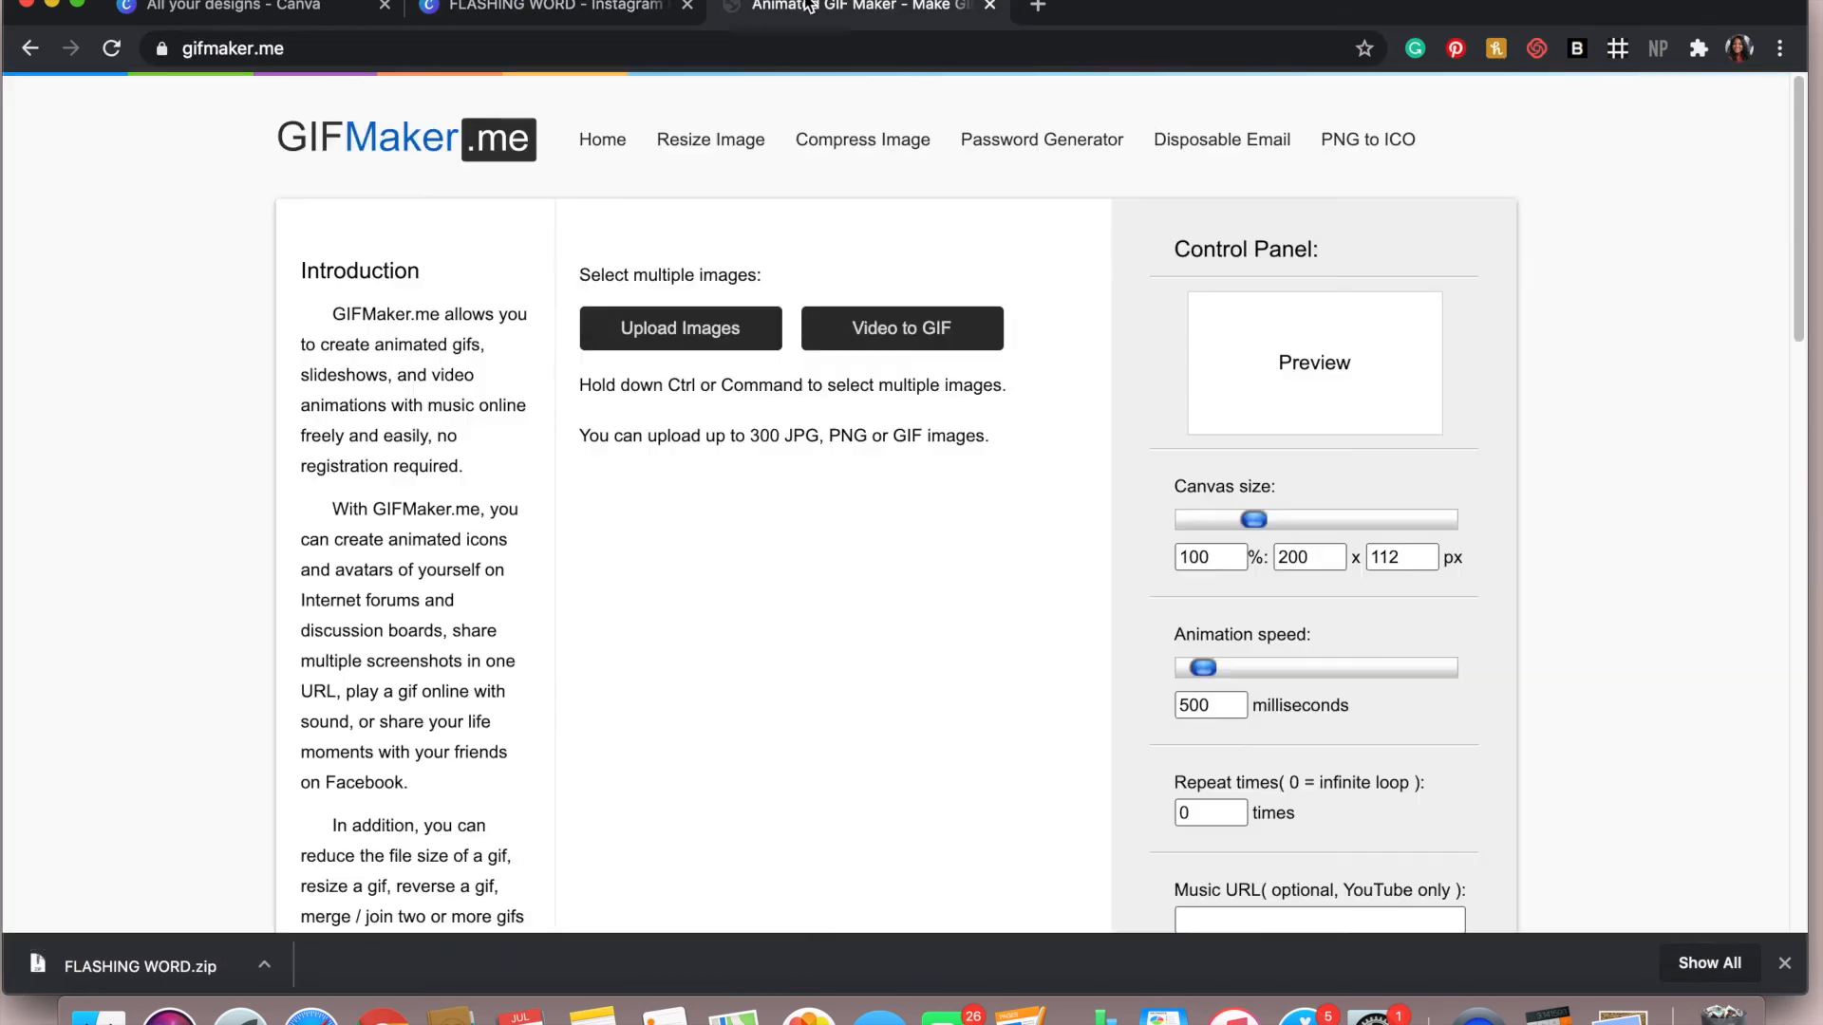
Upload 1.jpg, 2.jpg and 3.jpg from the FLASHING WORD folder and examine the animation preview and frame order
left_click(680, 328)
left_click(1302, 342)
double_click(1302, 341)
key("super+a")
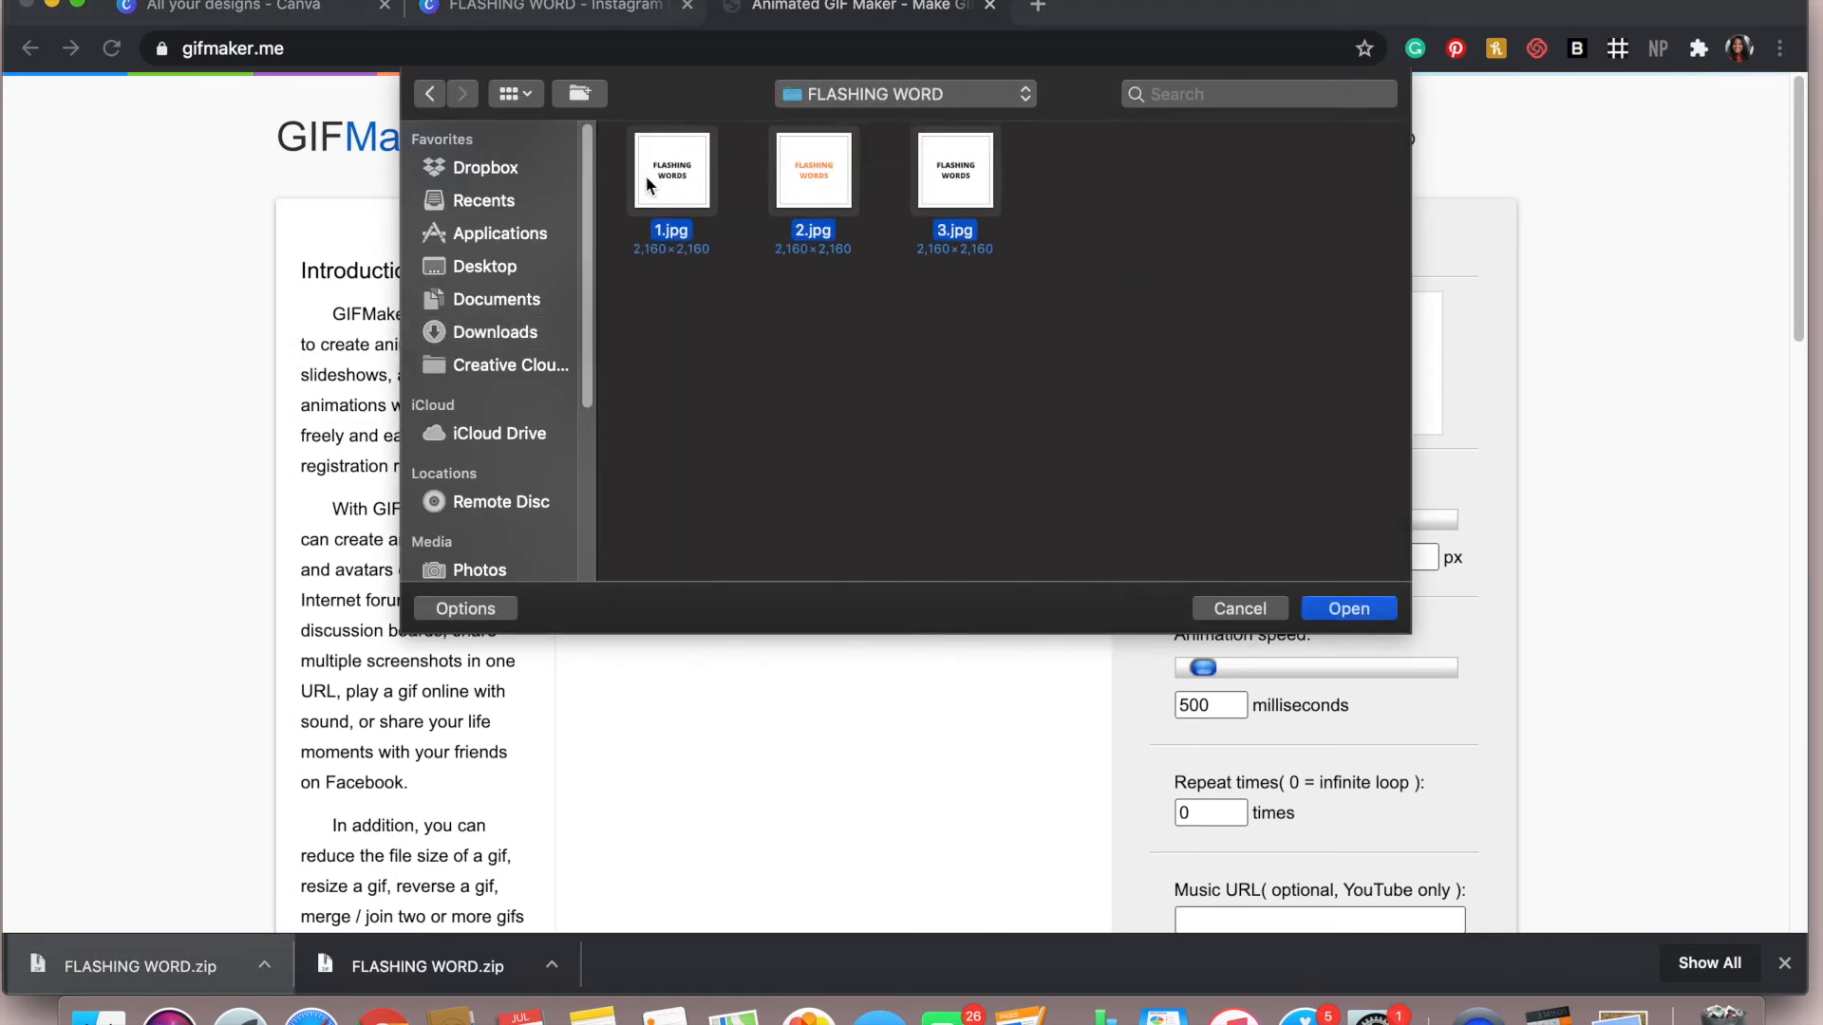
left_click(1351, 610)
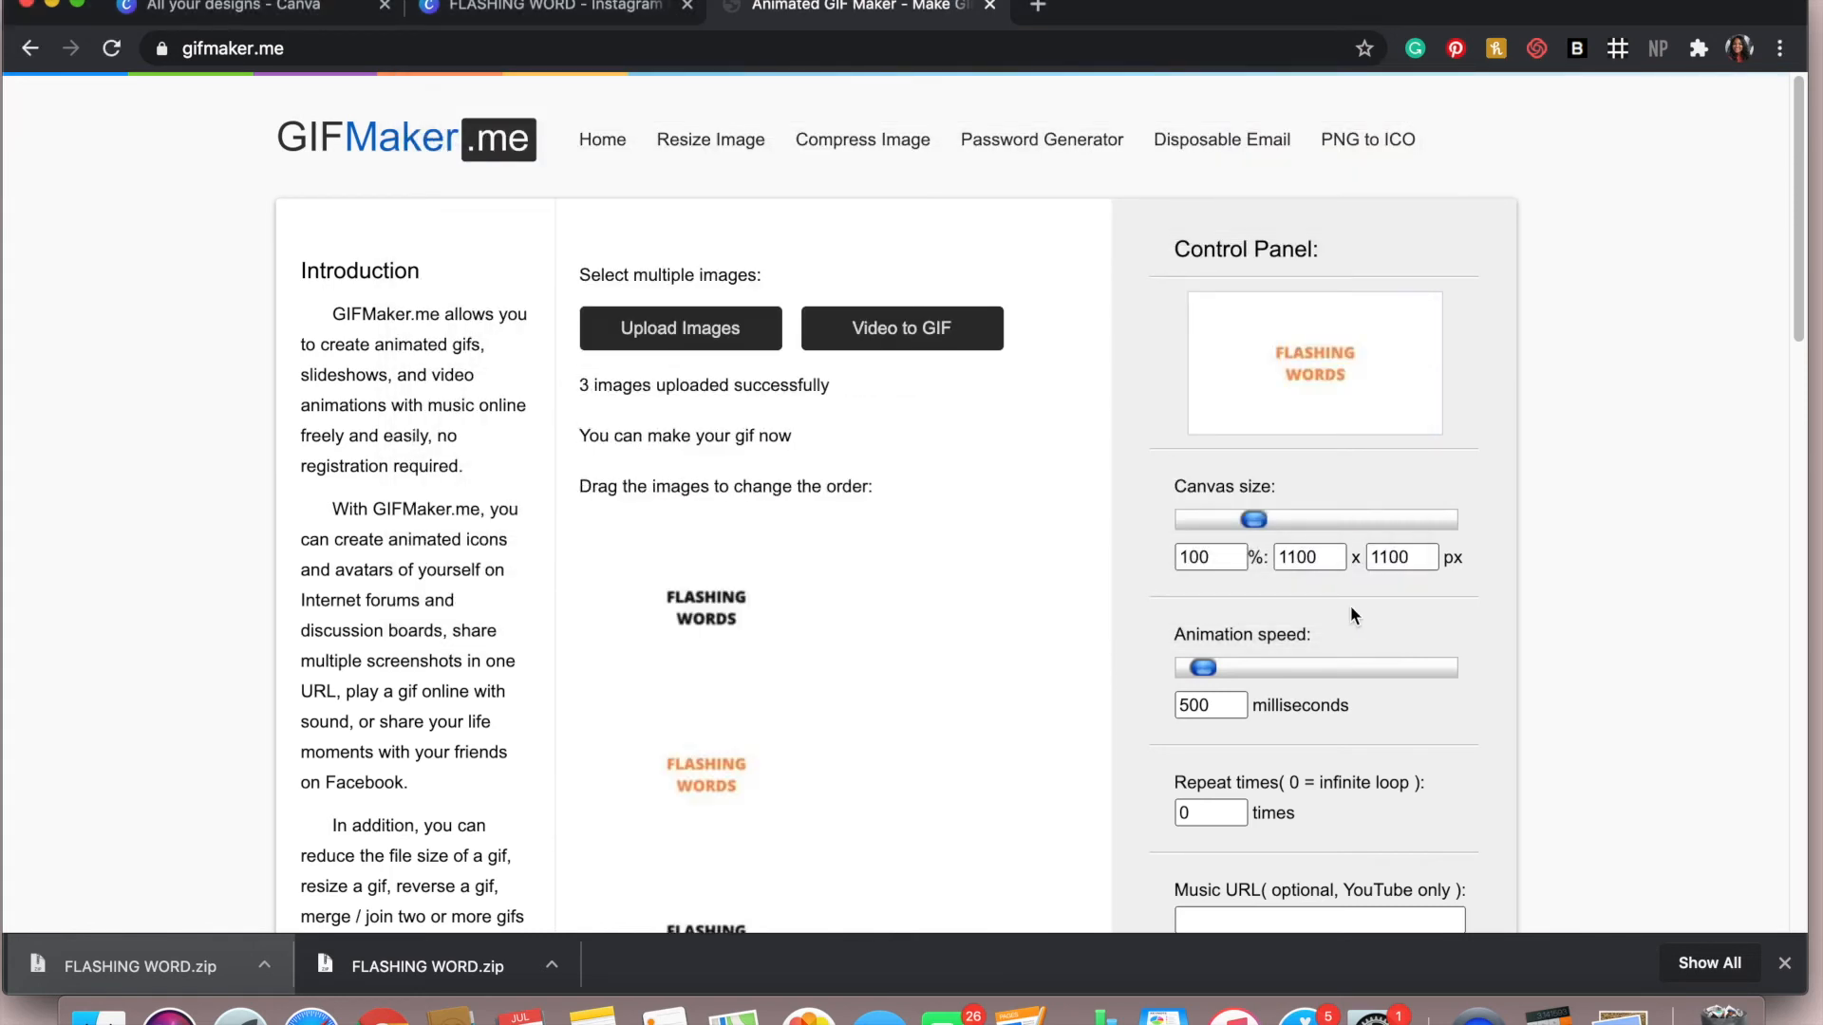
scroll(1370, 436, "up", 5, "ctrl")
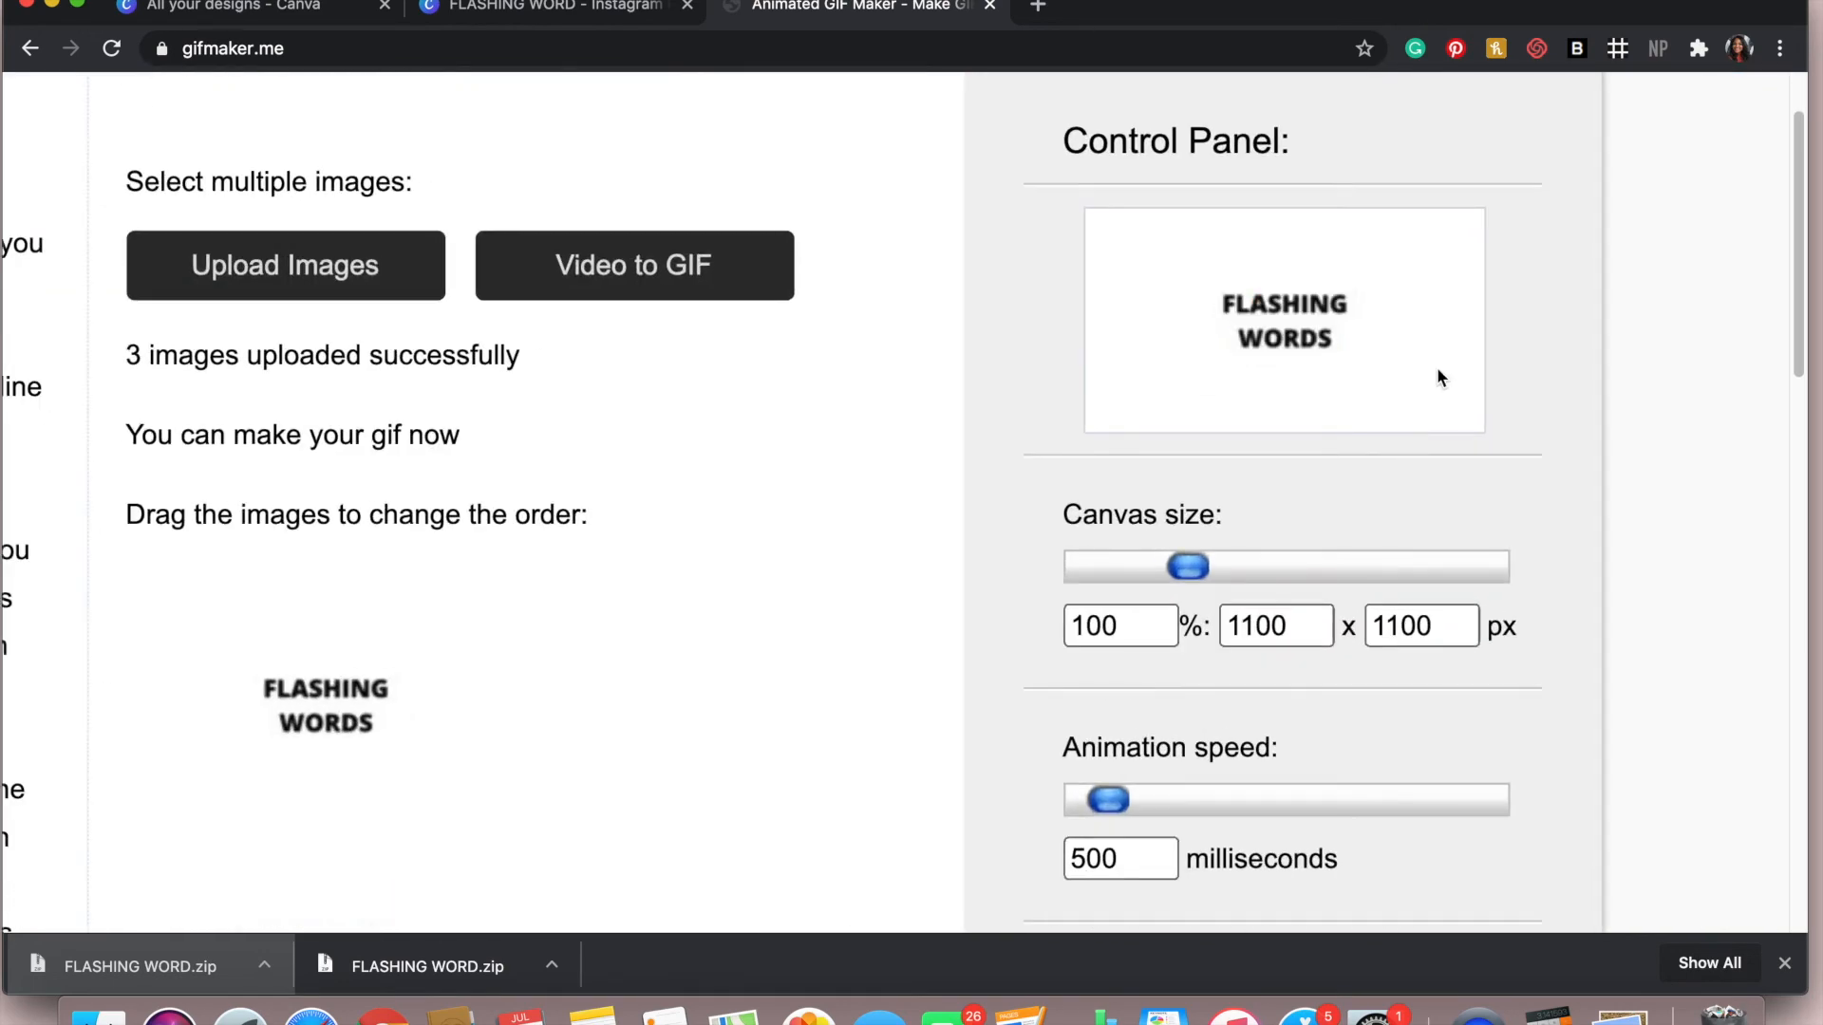
scroll(1575, 260, "down", 2, "ctrl")
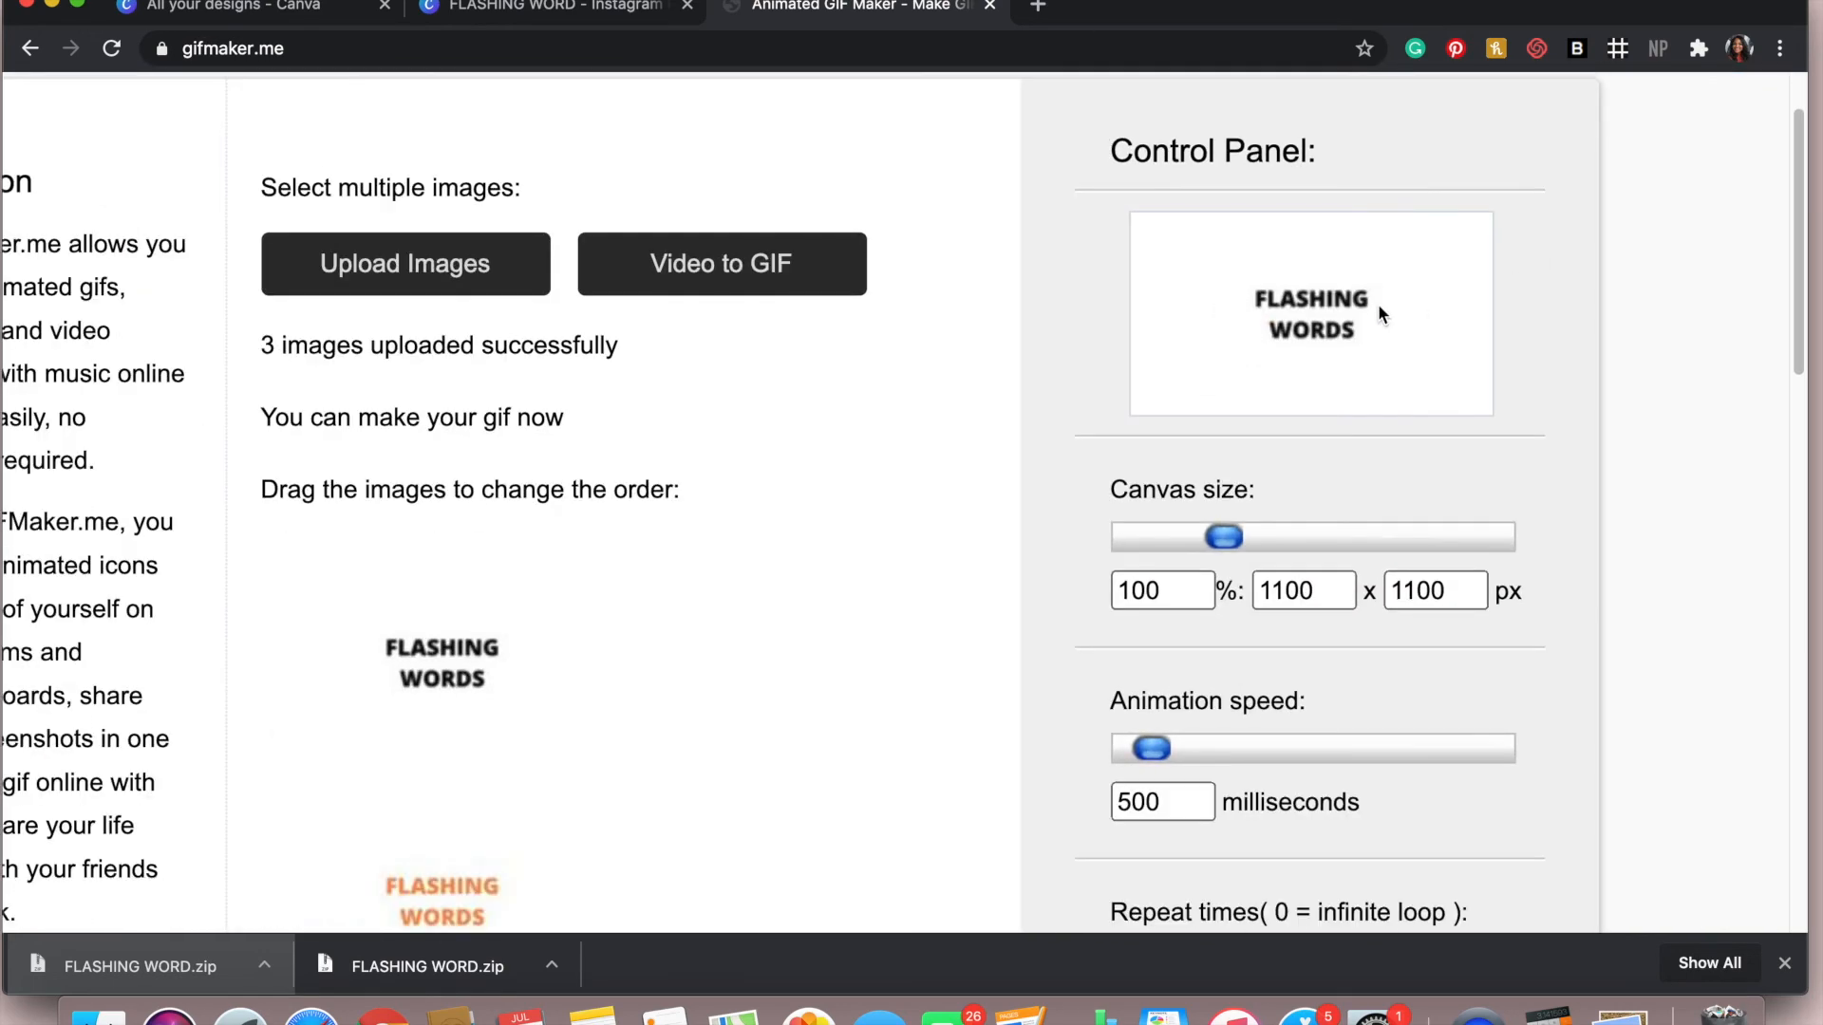
scroll(1376, 304, "down", 2, "ctrl")
scroll(1338, 518, "down", 4)
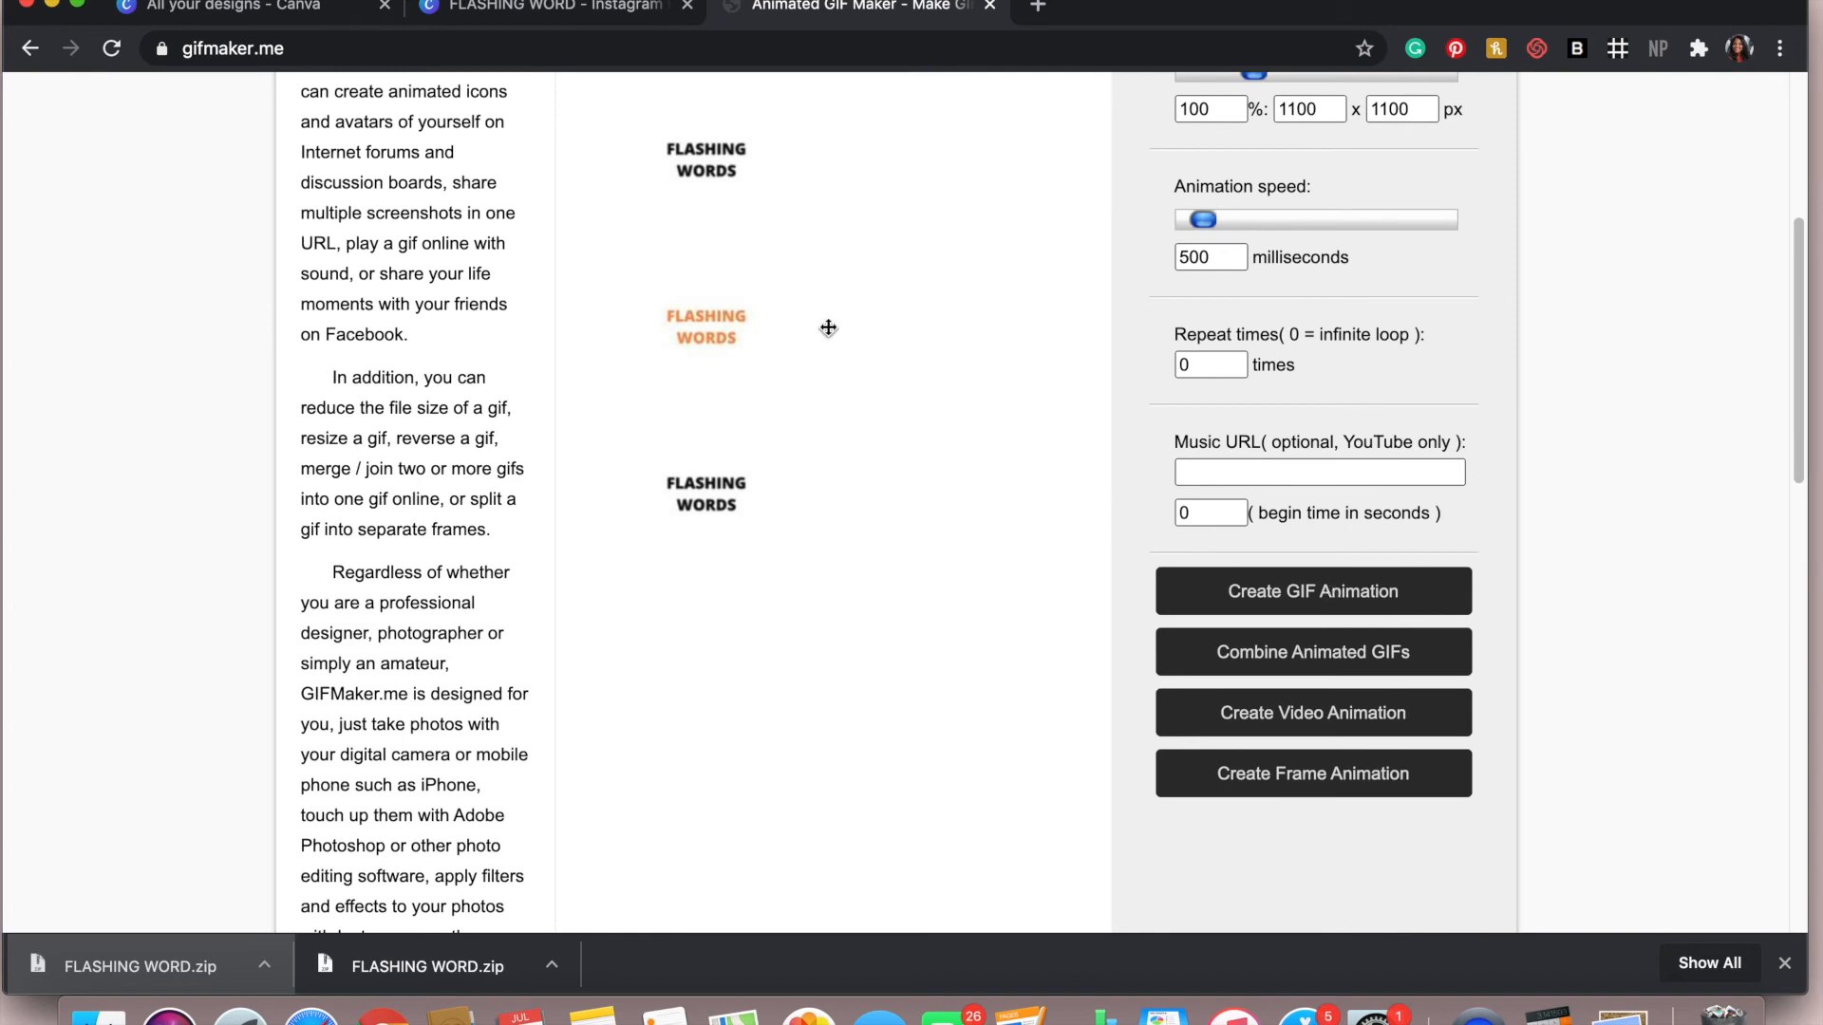
Close the GIF maker and the saved-design message, and review the pages of the tablet mockup design
left_click(993, 13)
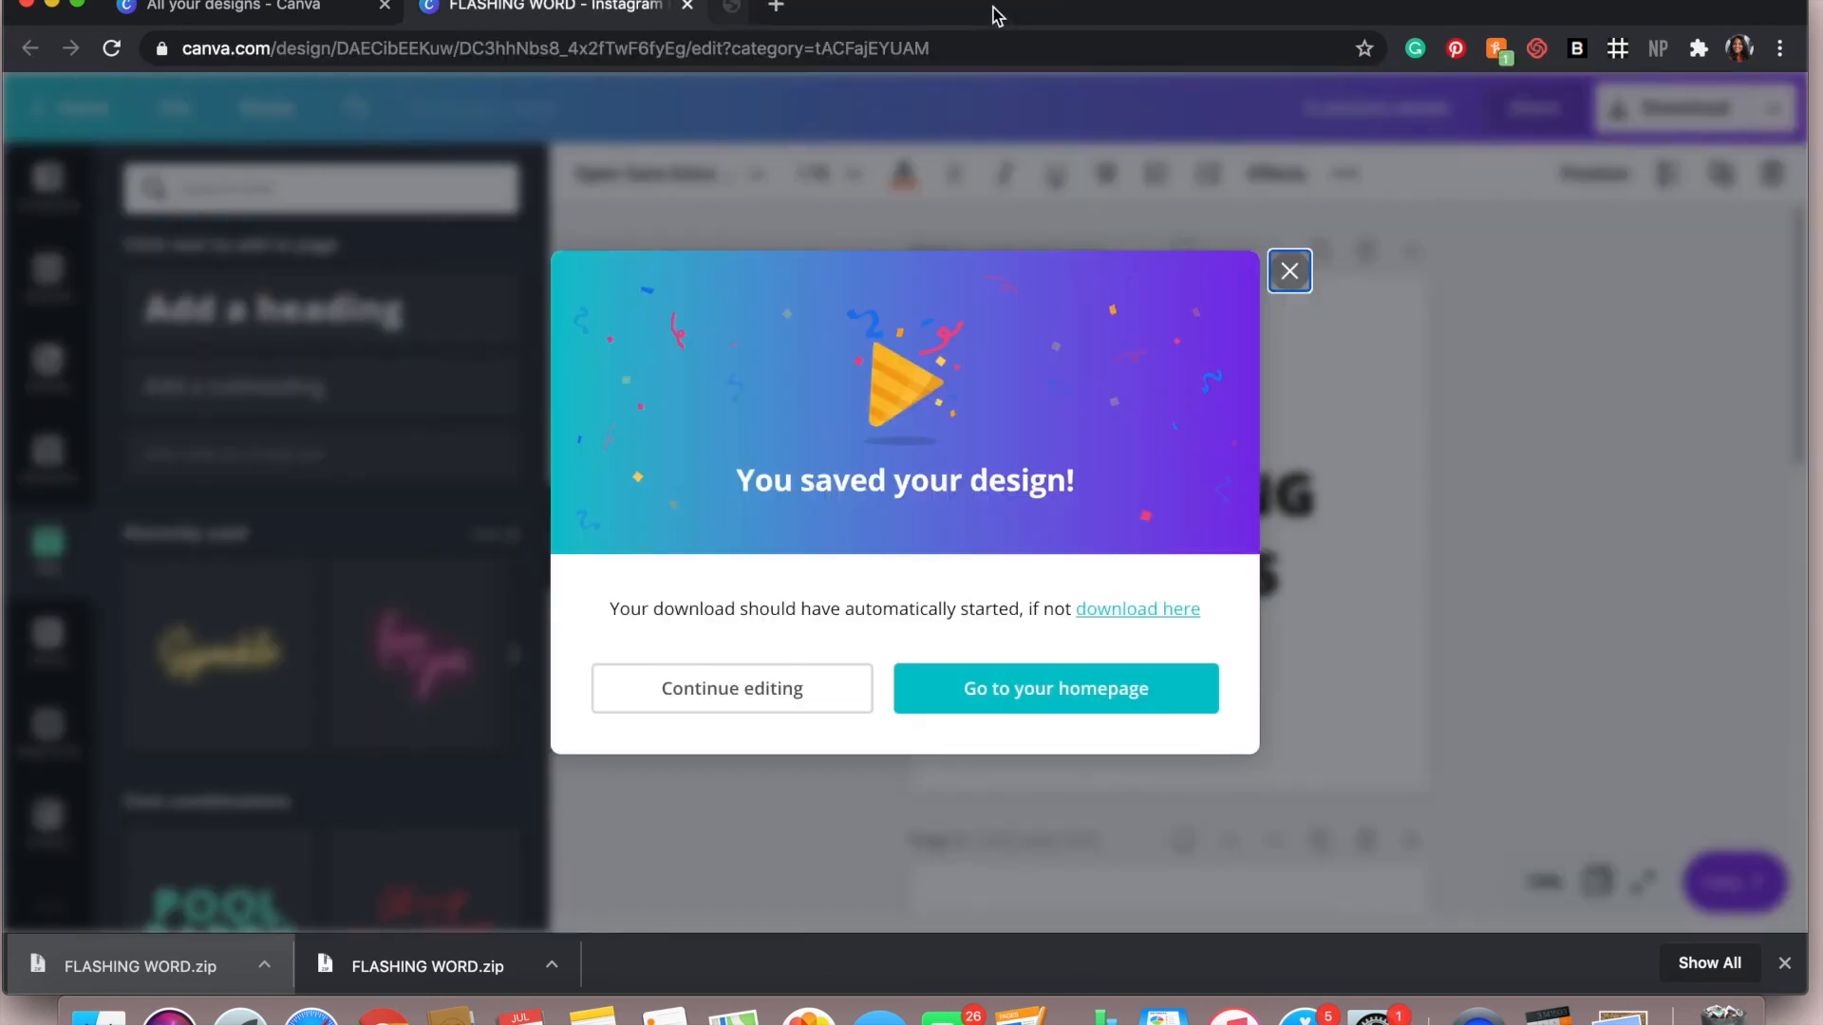
left_click(1286, 273)
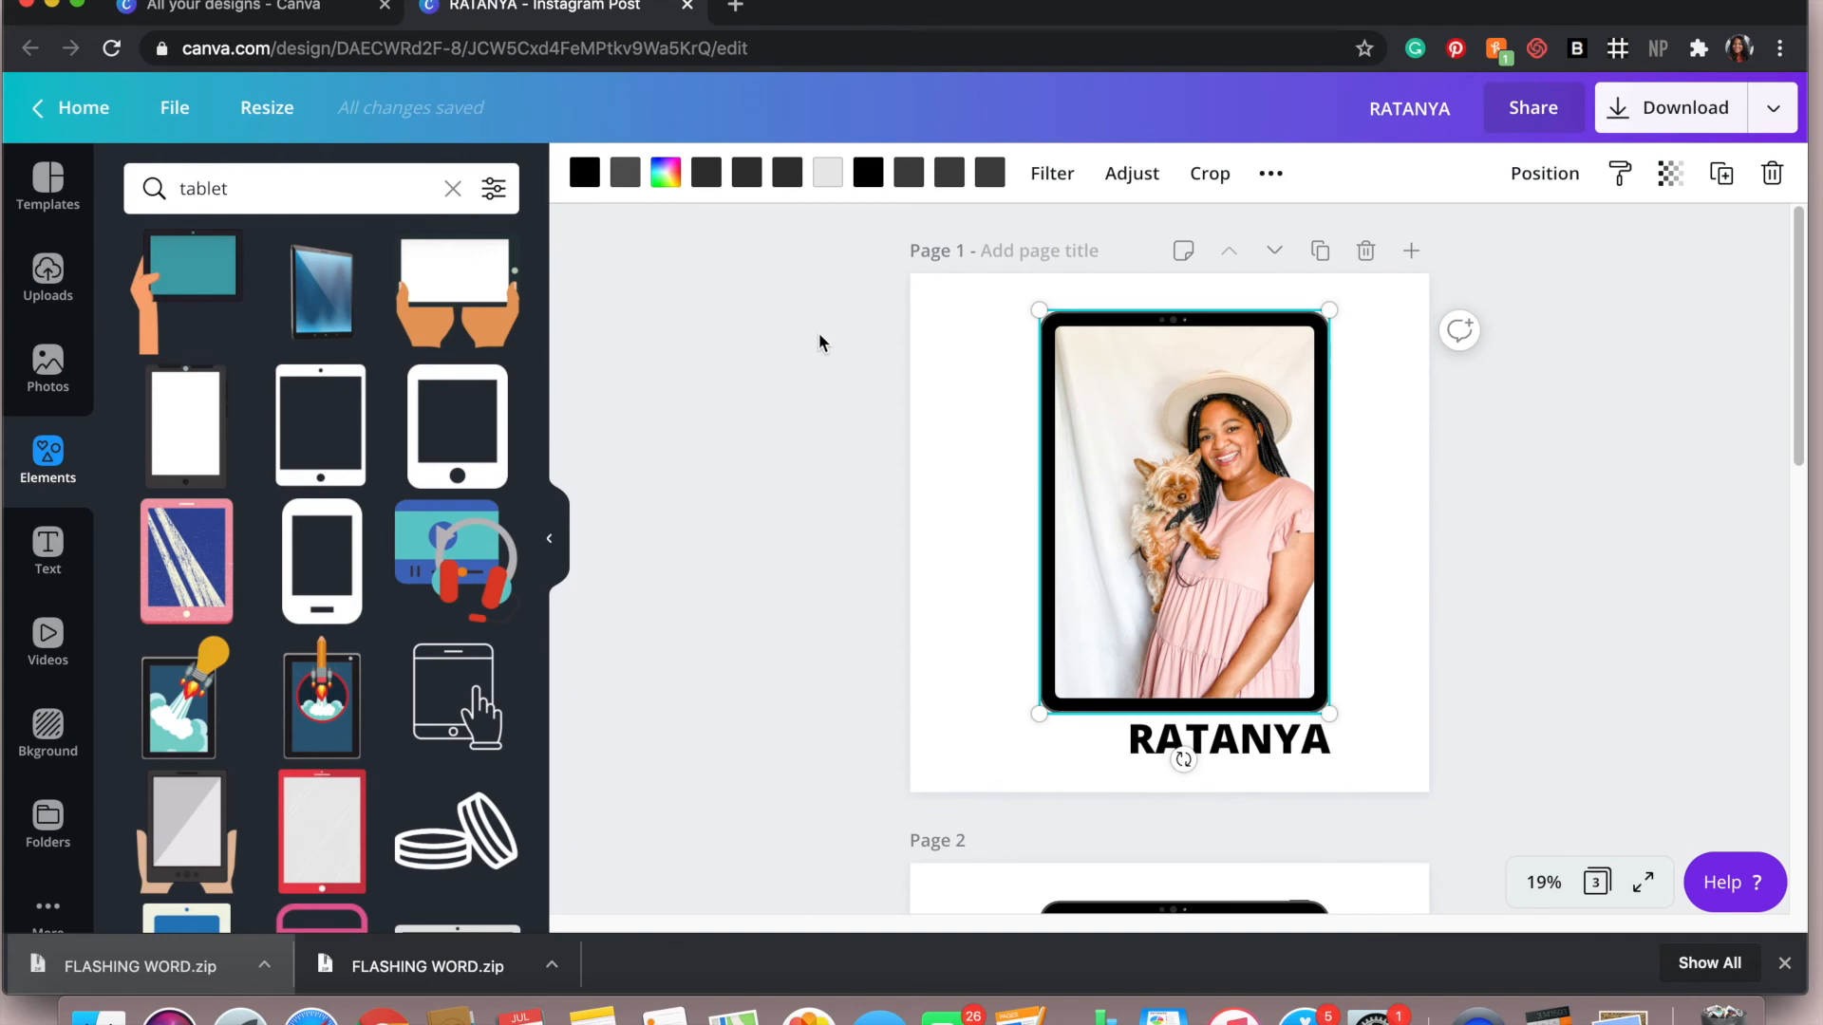
scroll(1350, 539, "down", 10)
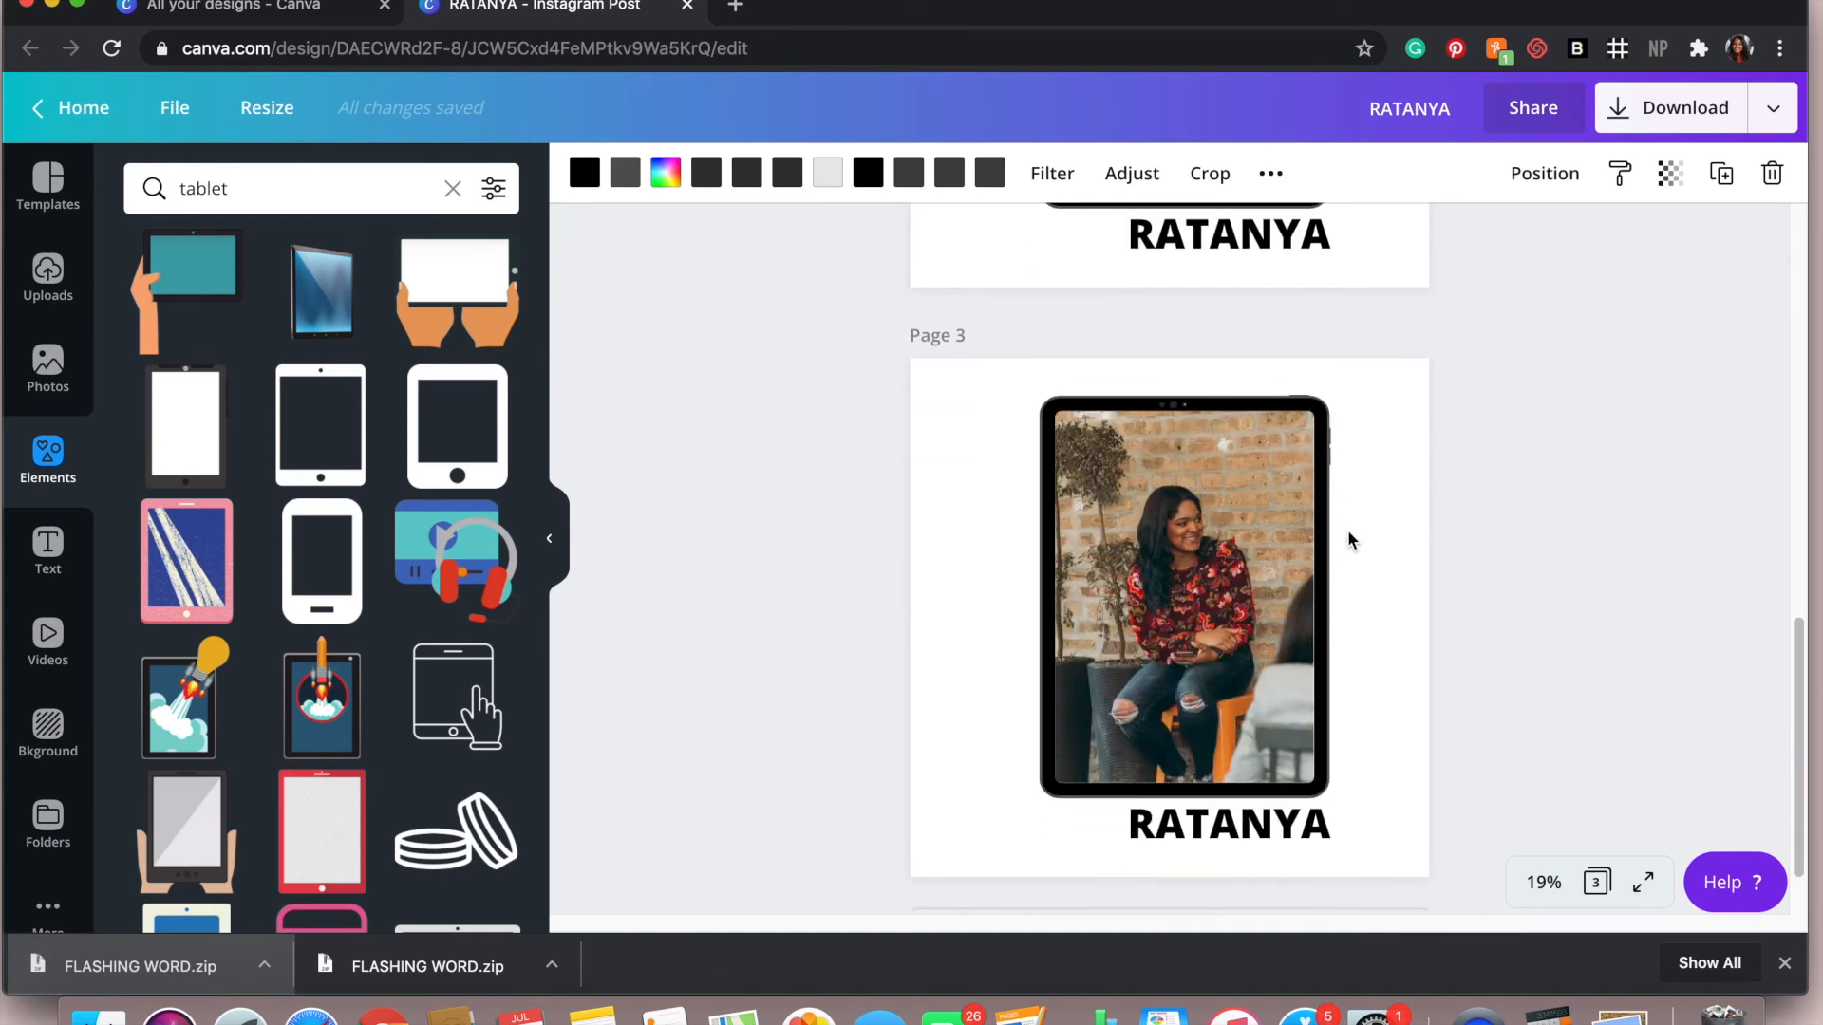
scroll(1348, 540, "up", 10)
Try shifting the photo in page 1's tablet frame and deleting it, undo the deletion, and look over the other pages
left_click(1143, 314)
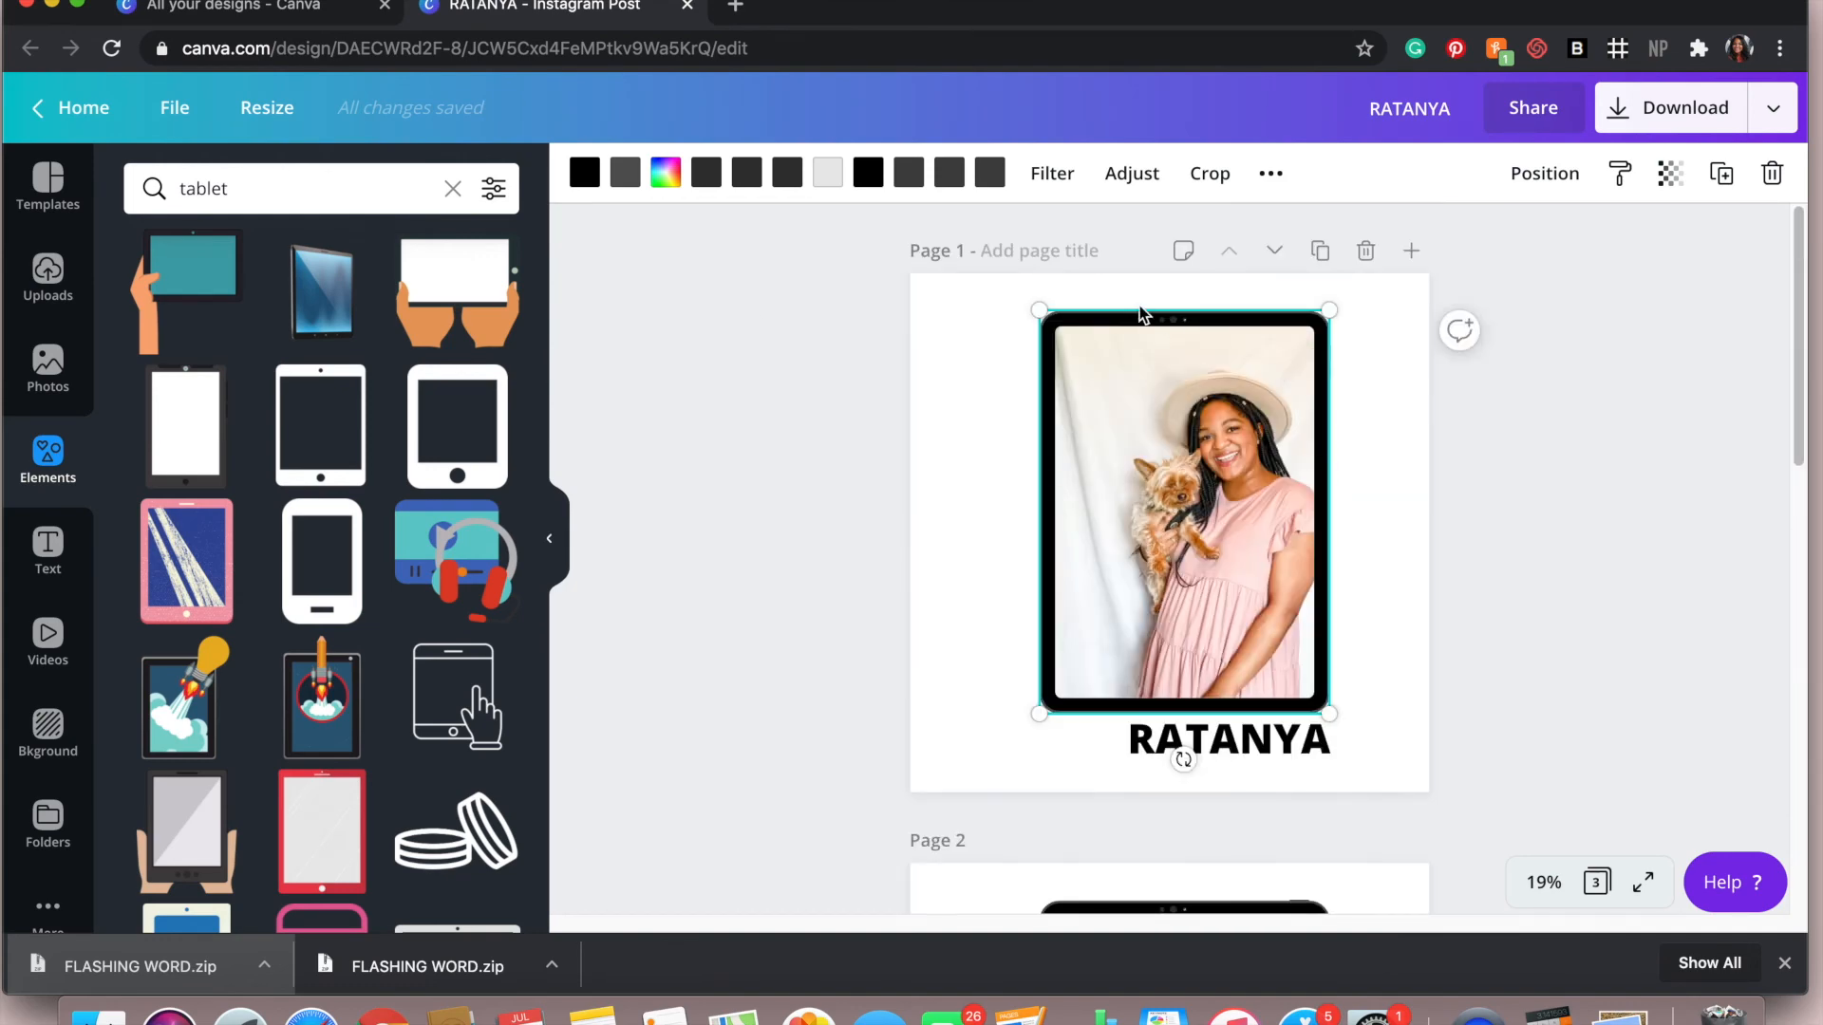
double_click(1208, 465)
left_click_drag(1363, 498, 1342, 503)
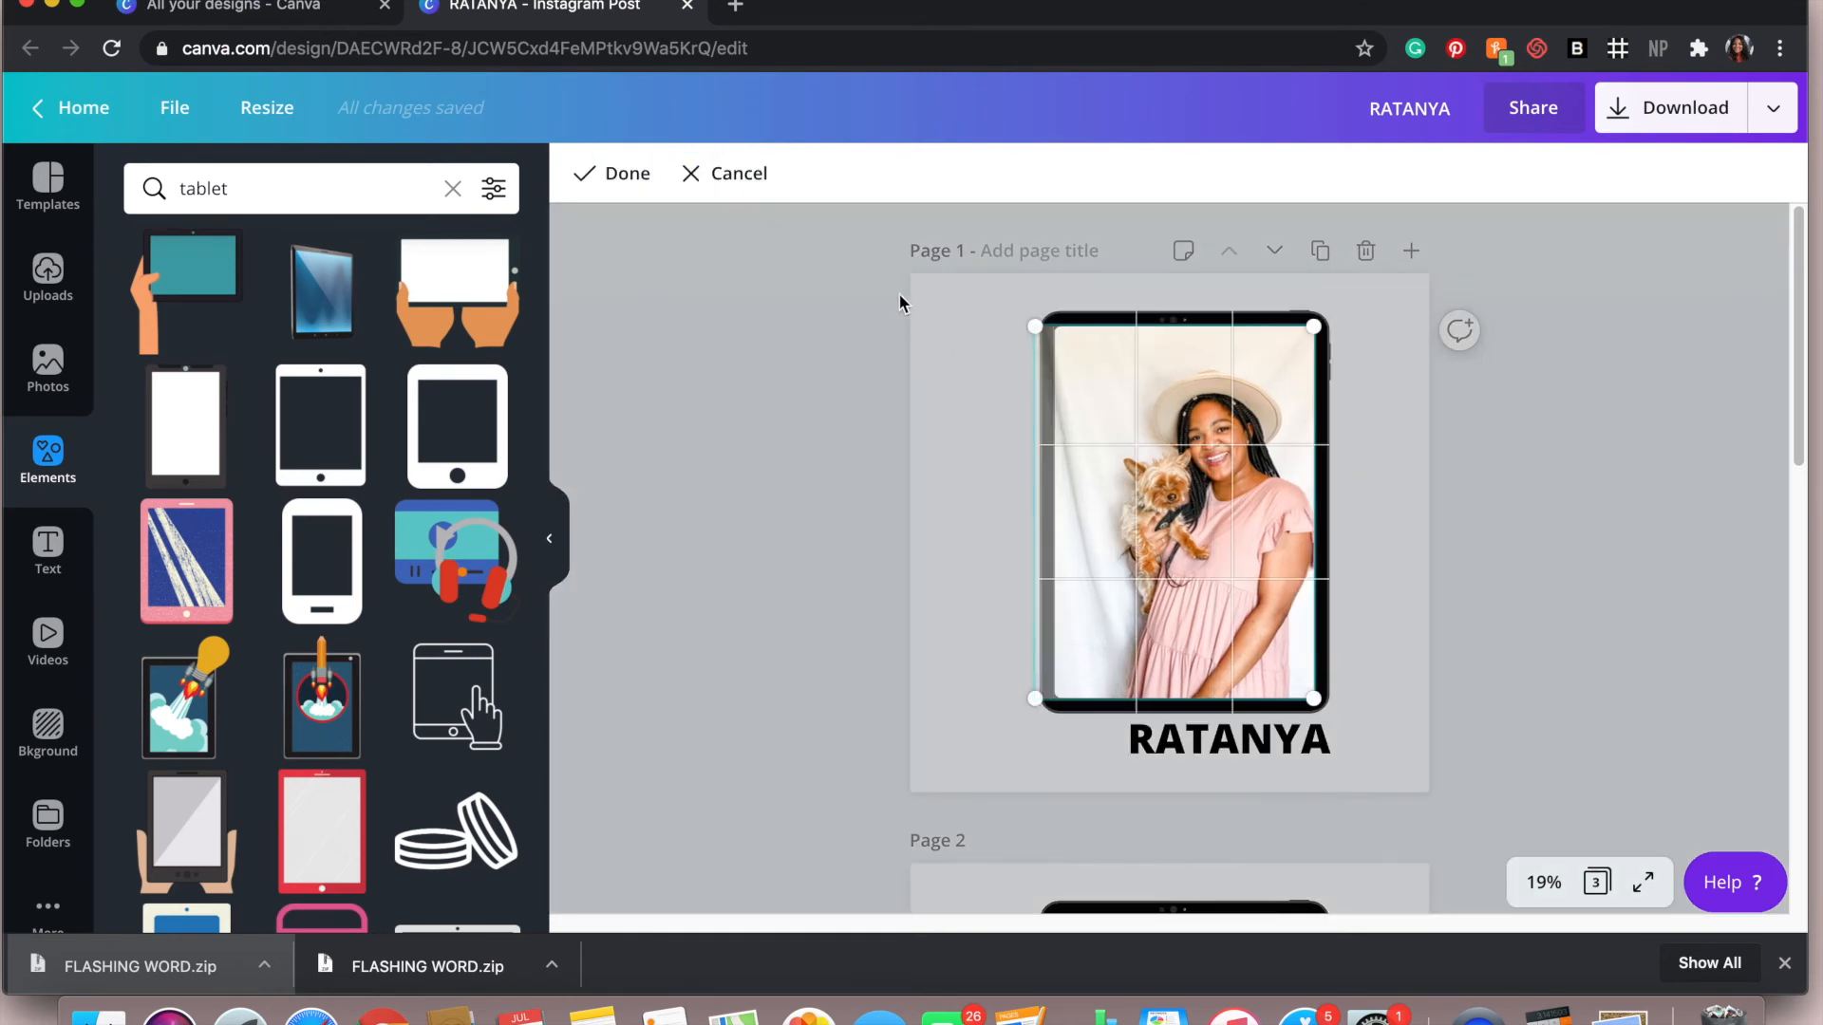
left_click(731, 177)
key("Delete")
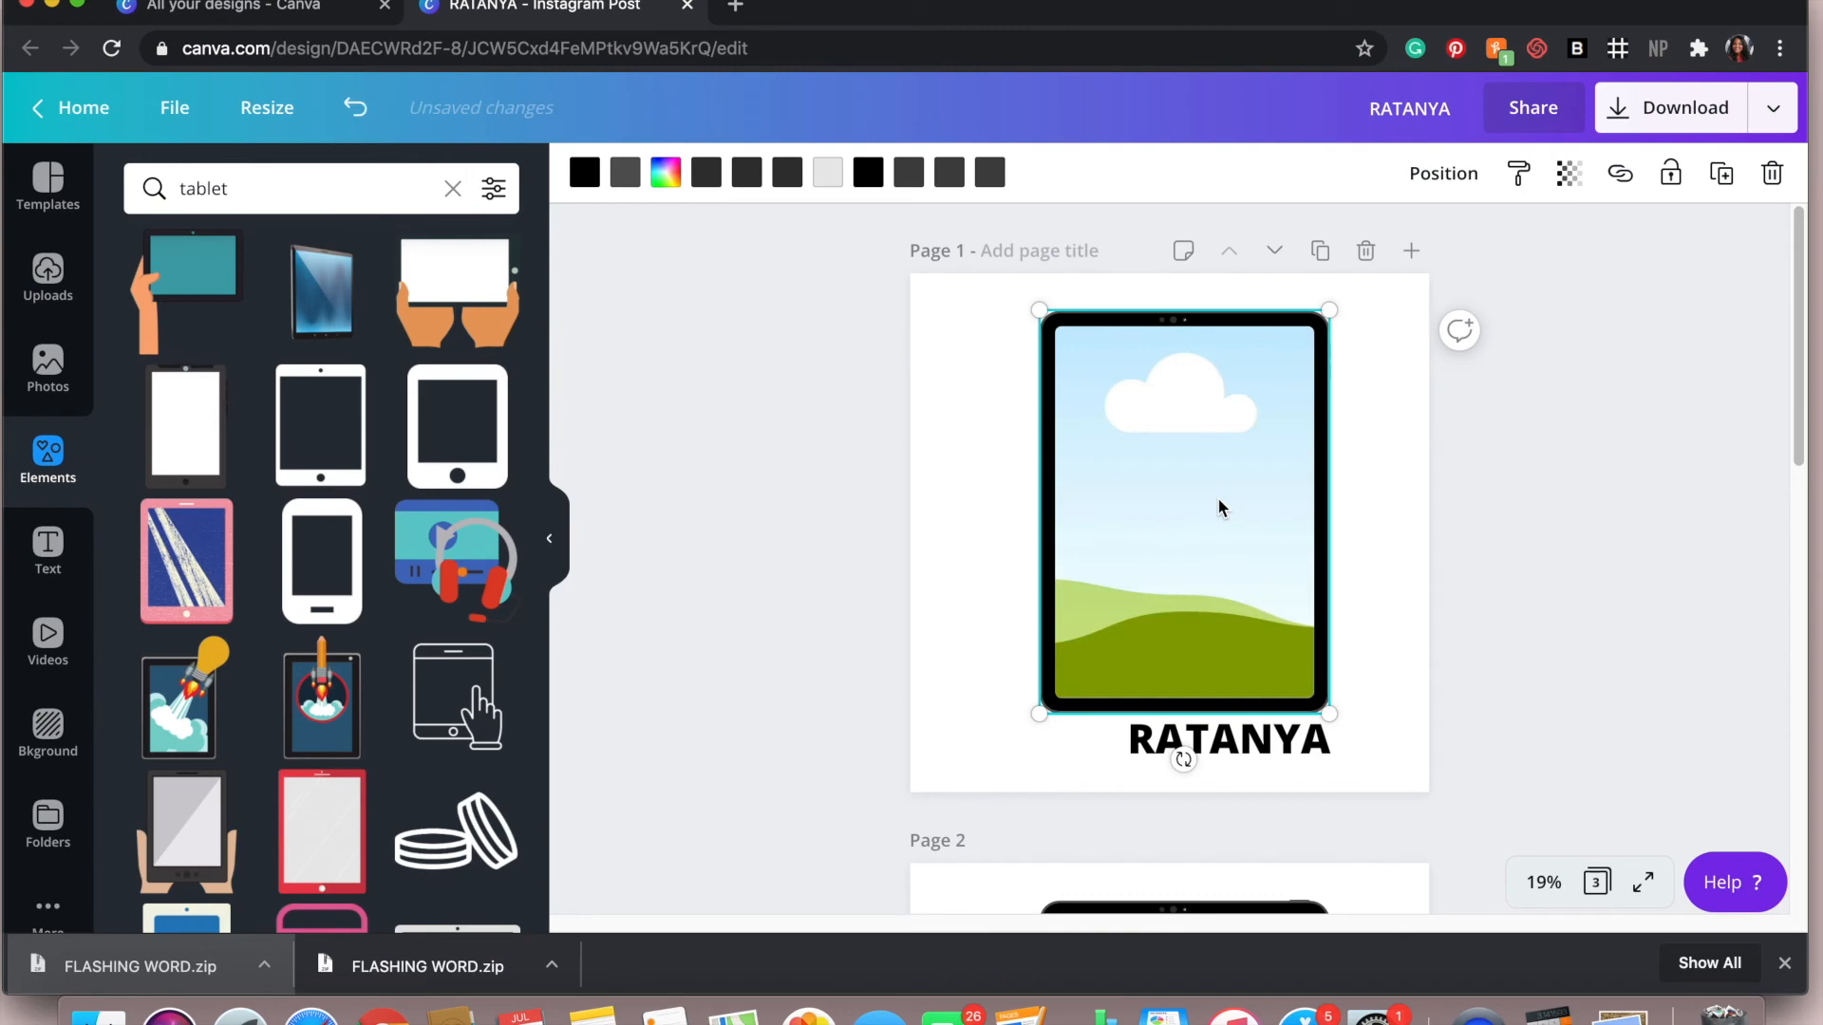
left_click(354, 107)
scroll(1179, 446, "down", 5)
scroll(1179, 452, "down", 5)
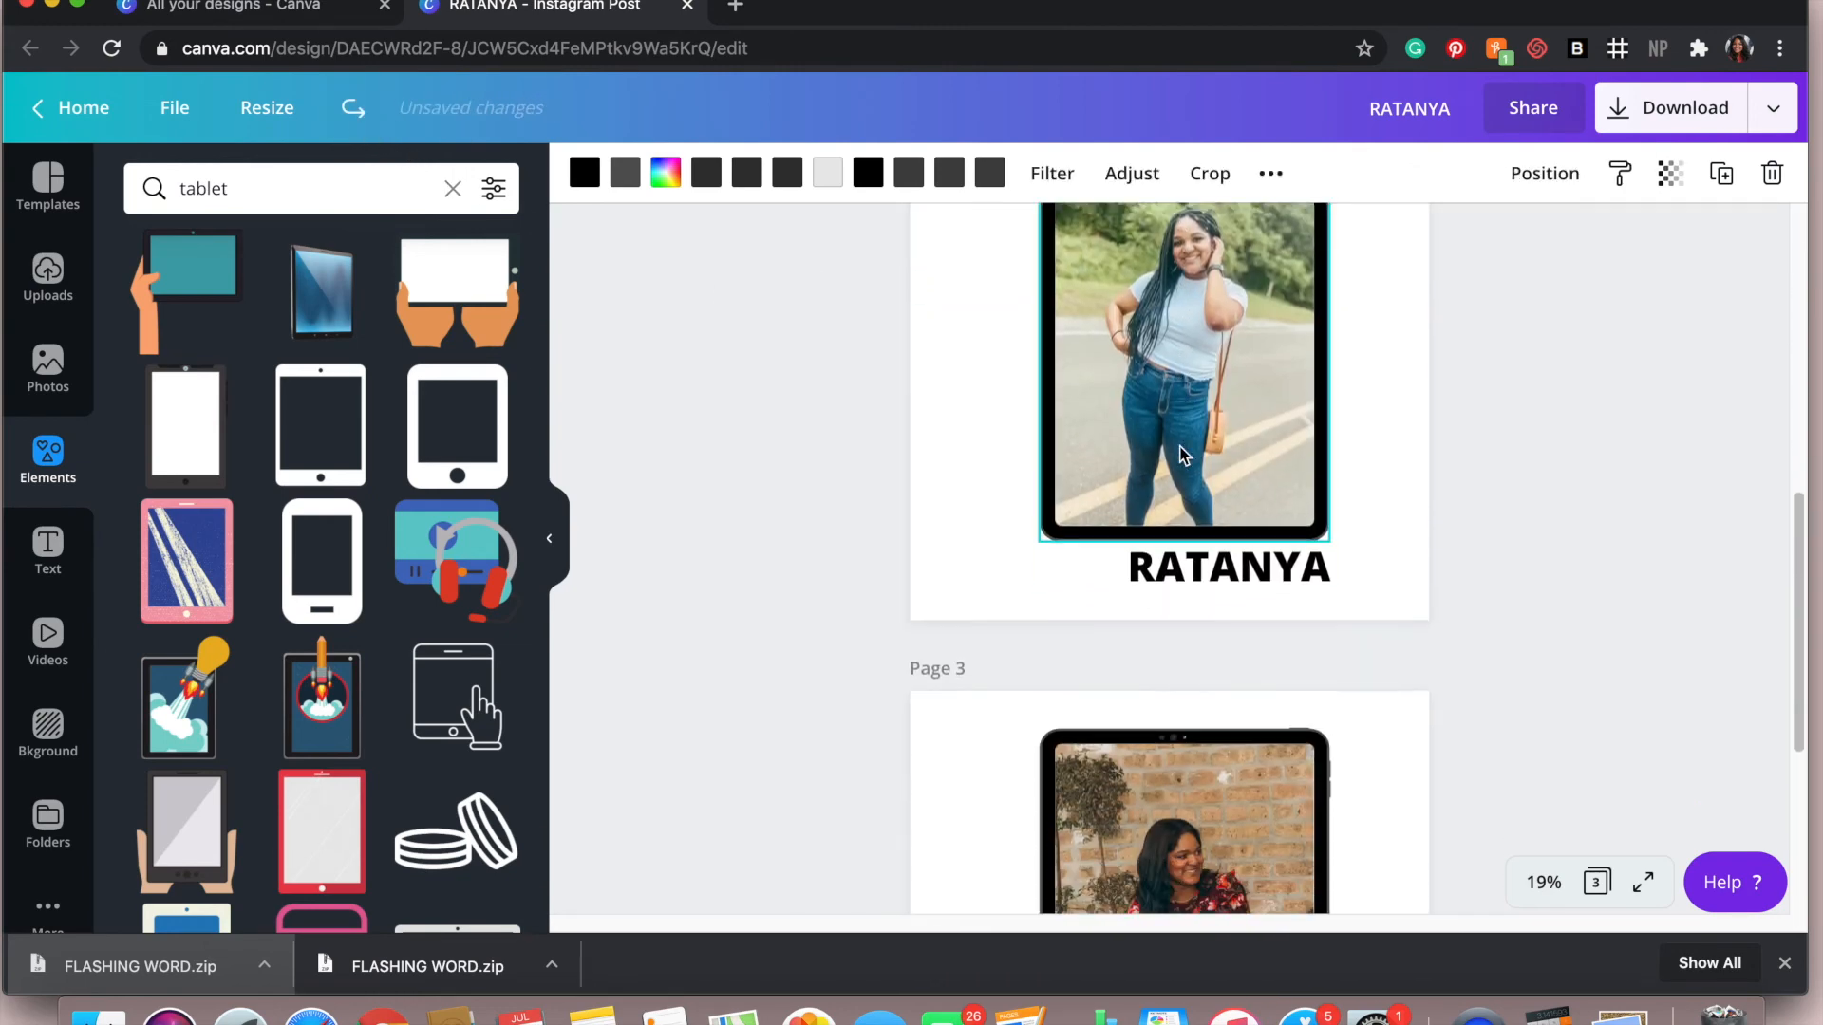
scroll(1182, 453, "up", 10)
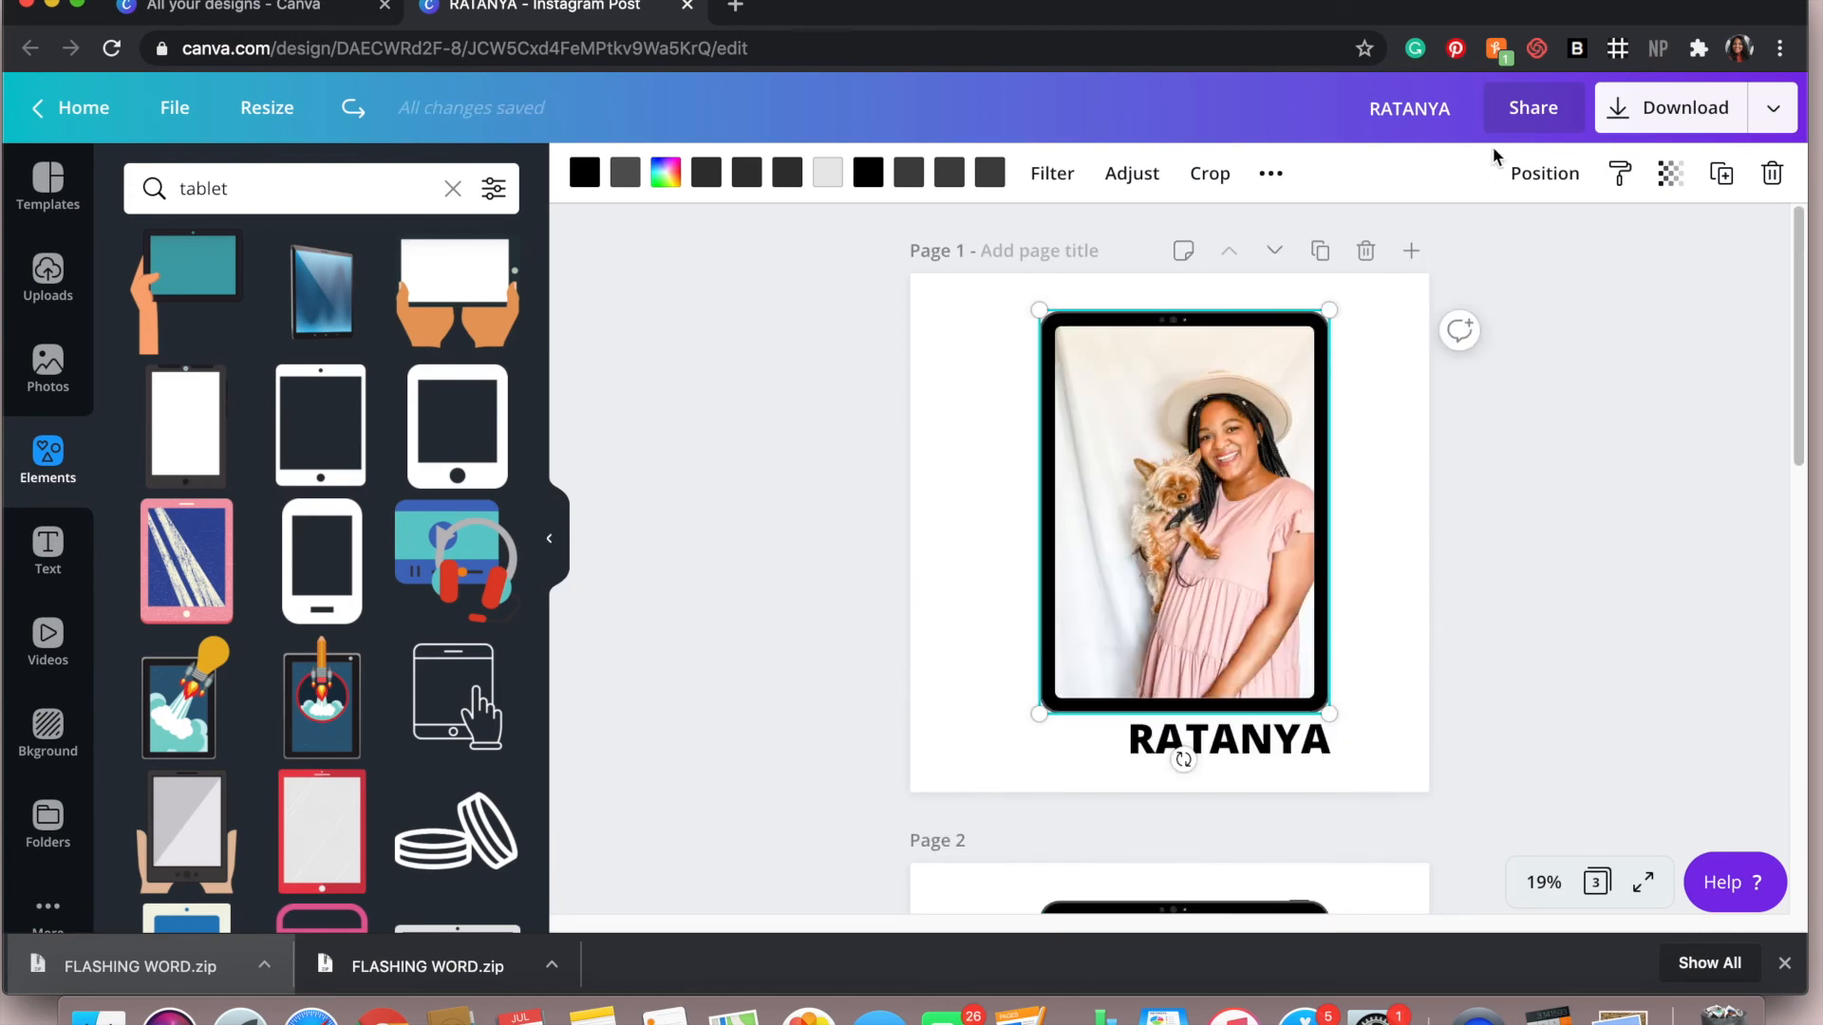
Open gifmaker.me in a new browser tab
key("Return")
left_click(738, 8)
type("gifmaker.me")
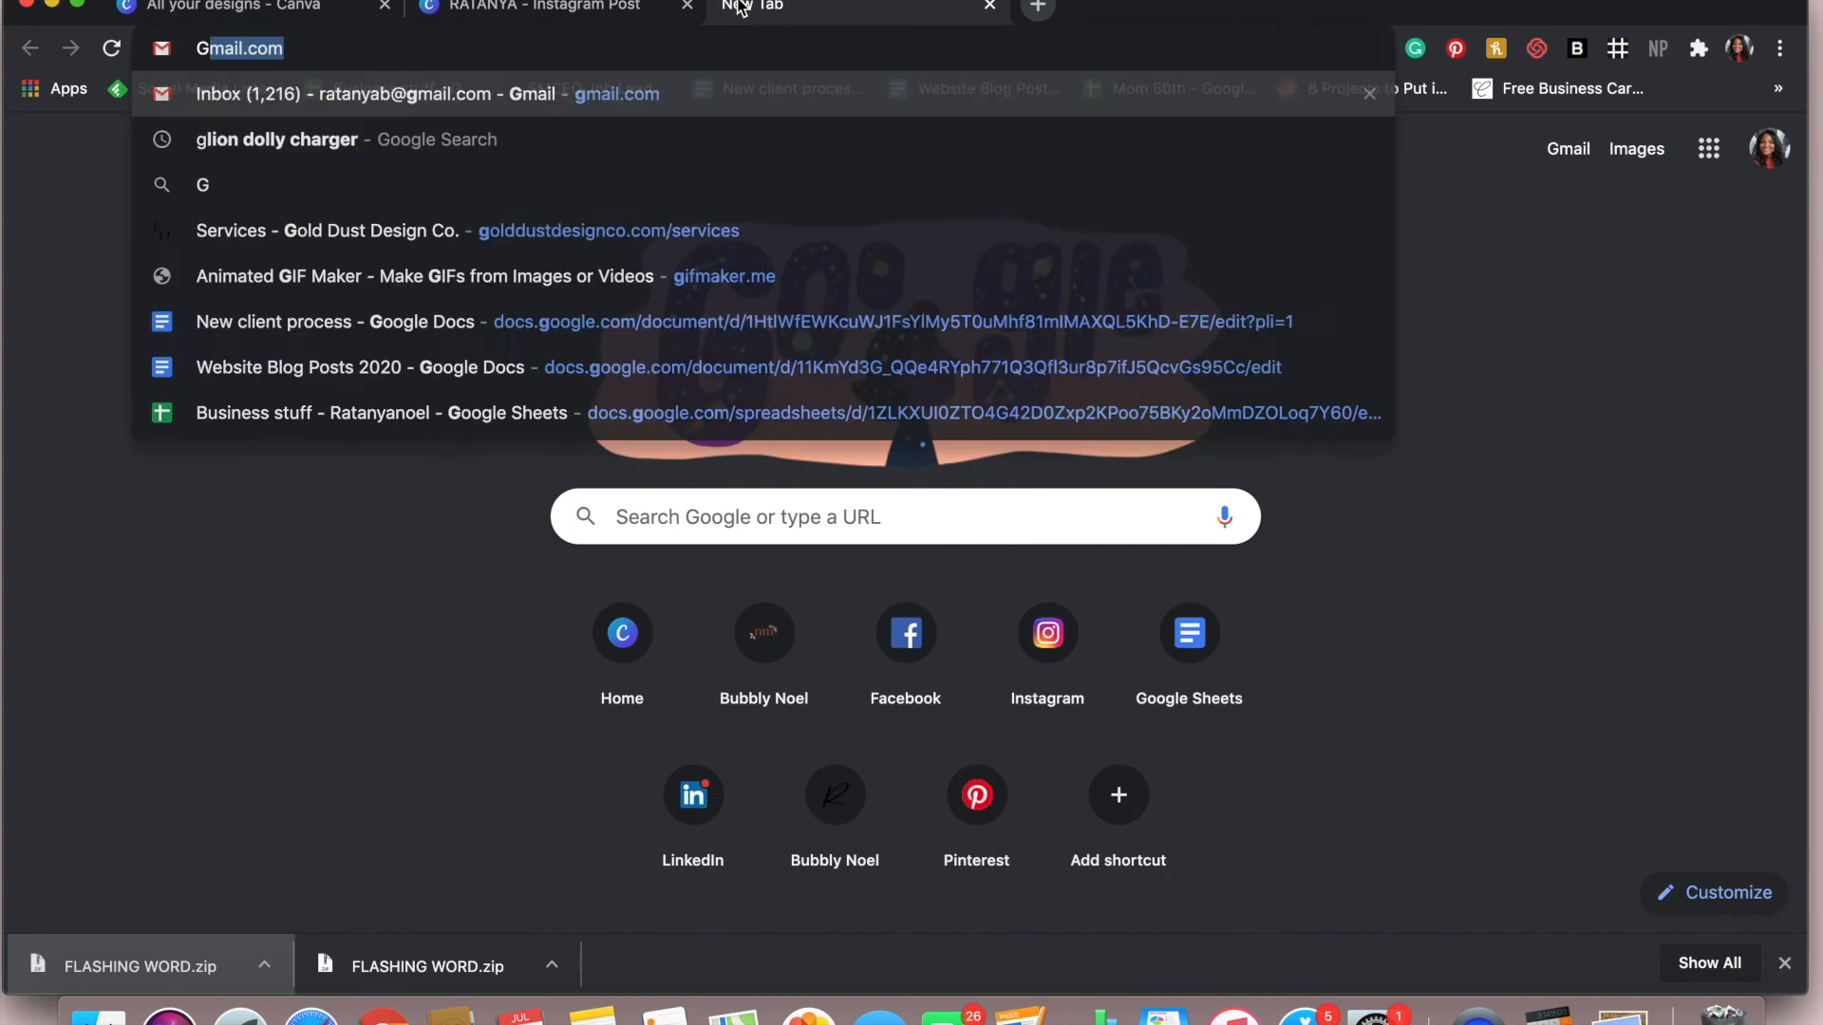
key("Return")
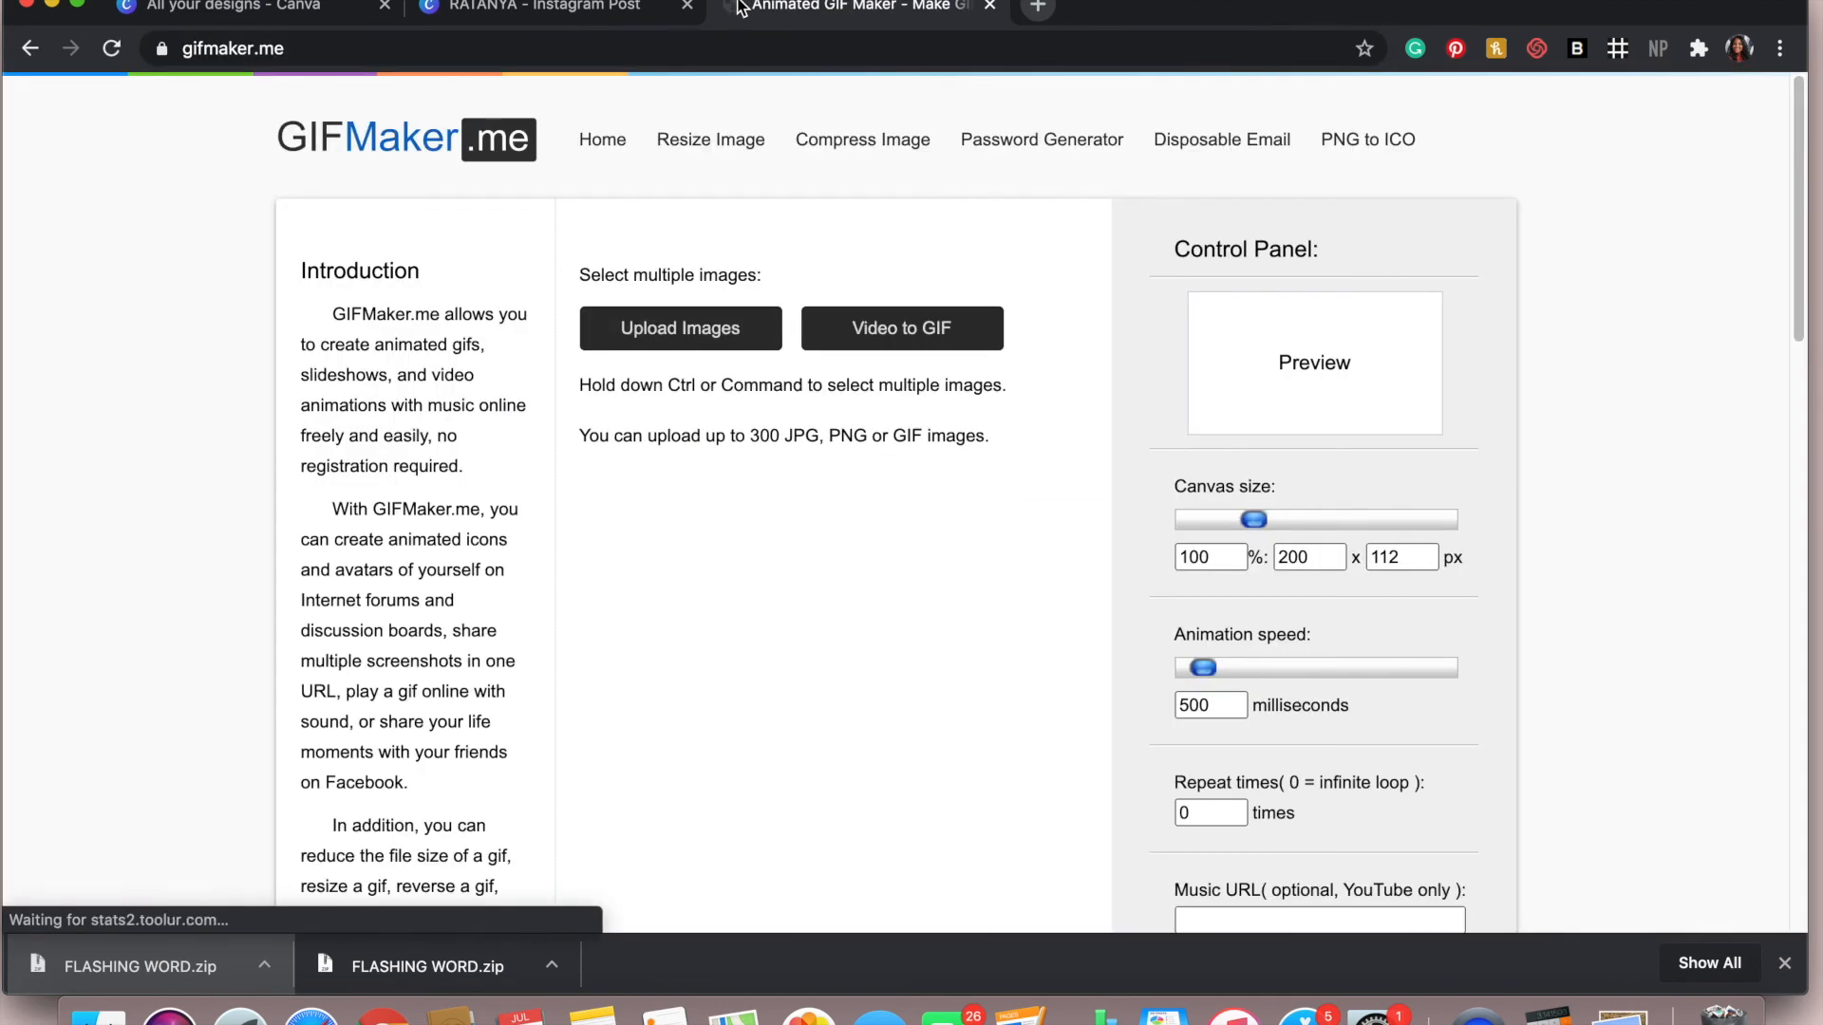
Upload the tablet mockup frames 1.jpg, 2.jpg and 3.jpg to the GIF maker
left_click(669, 332)
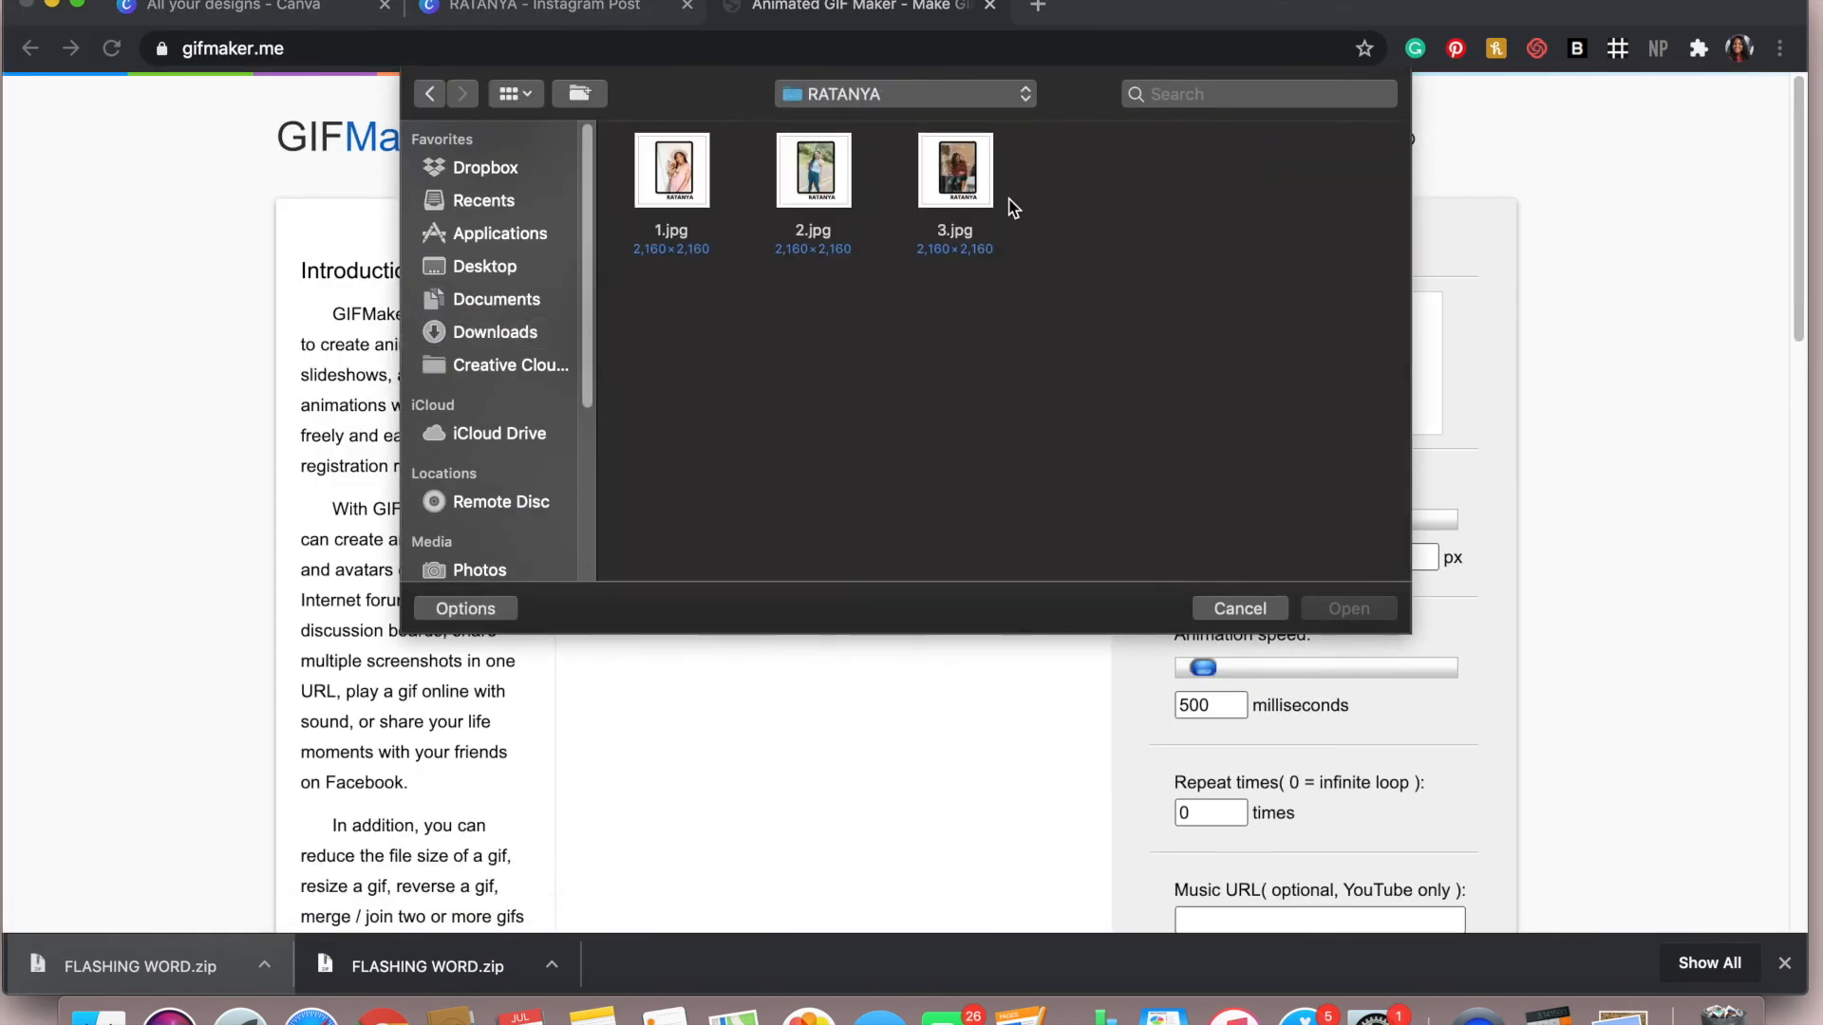
left_click_drag(1009, 203, 631, 217)
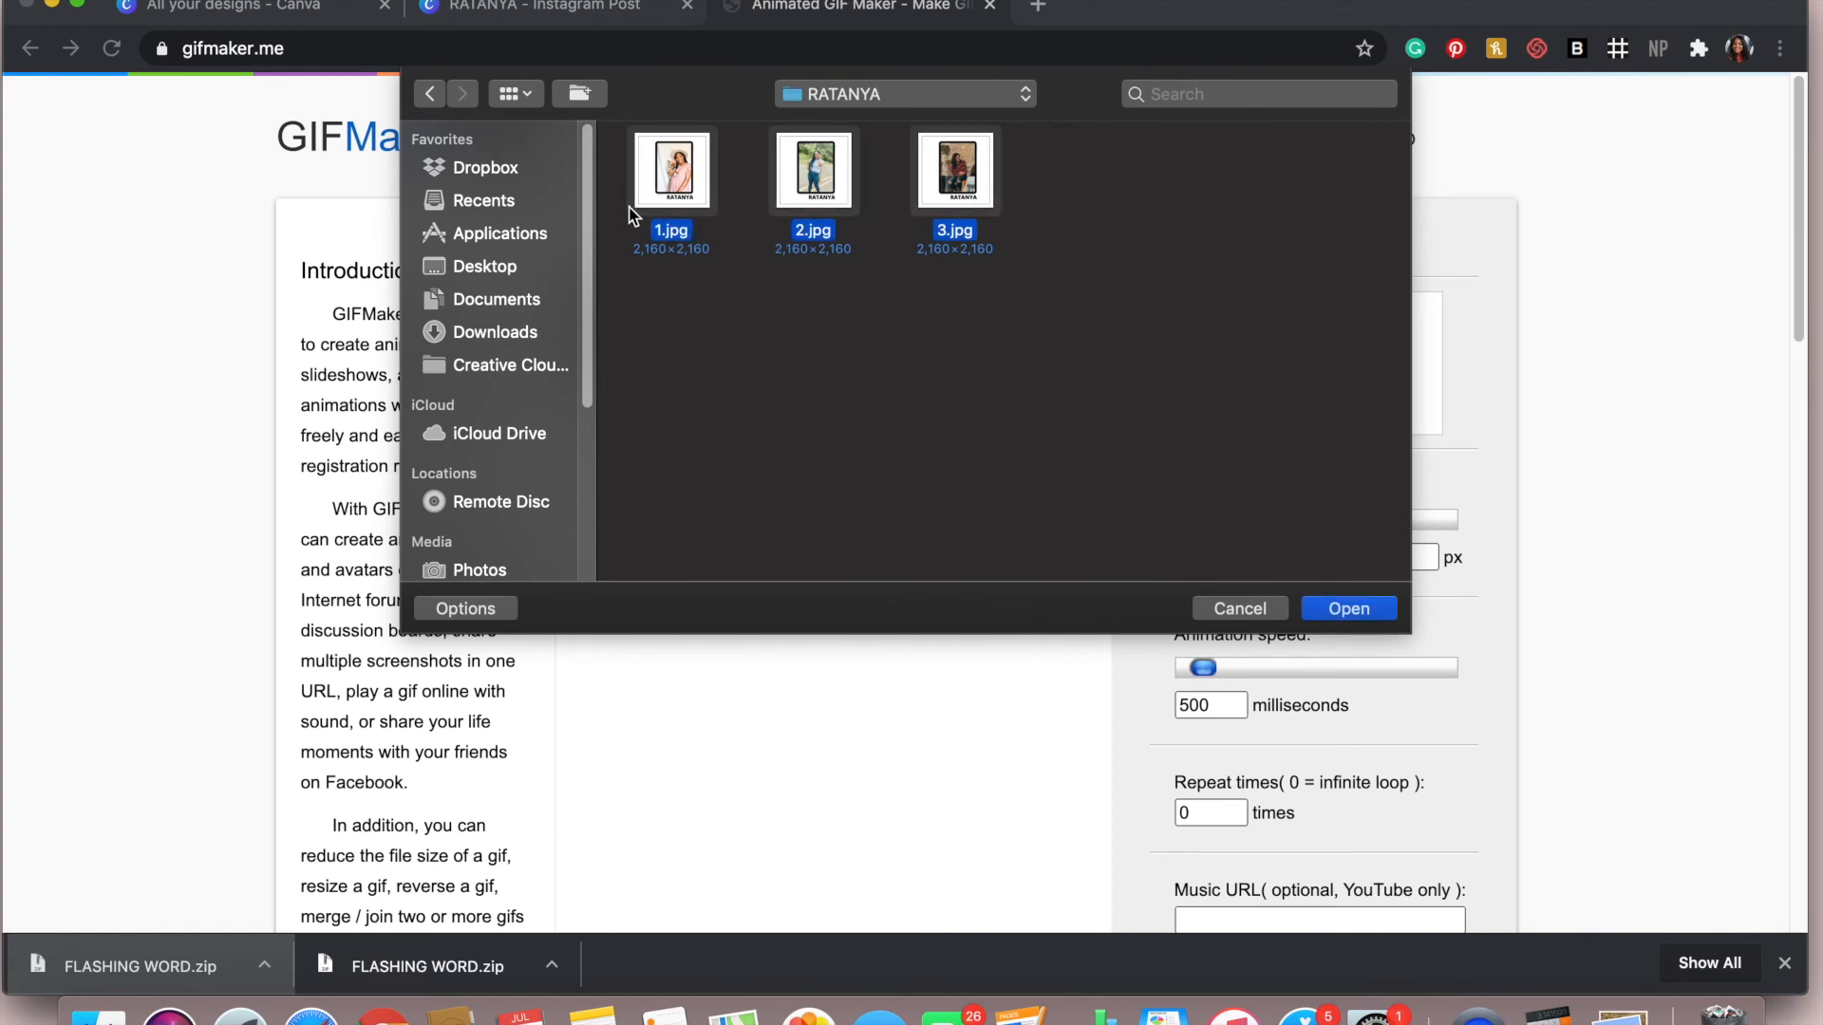
left_click(1342, 612)
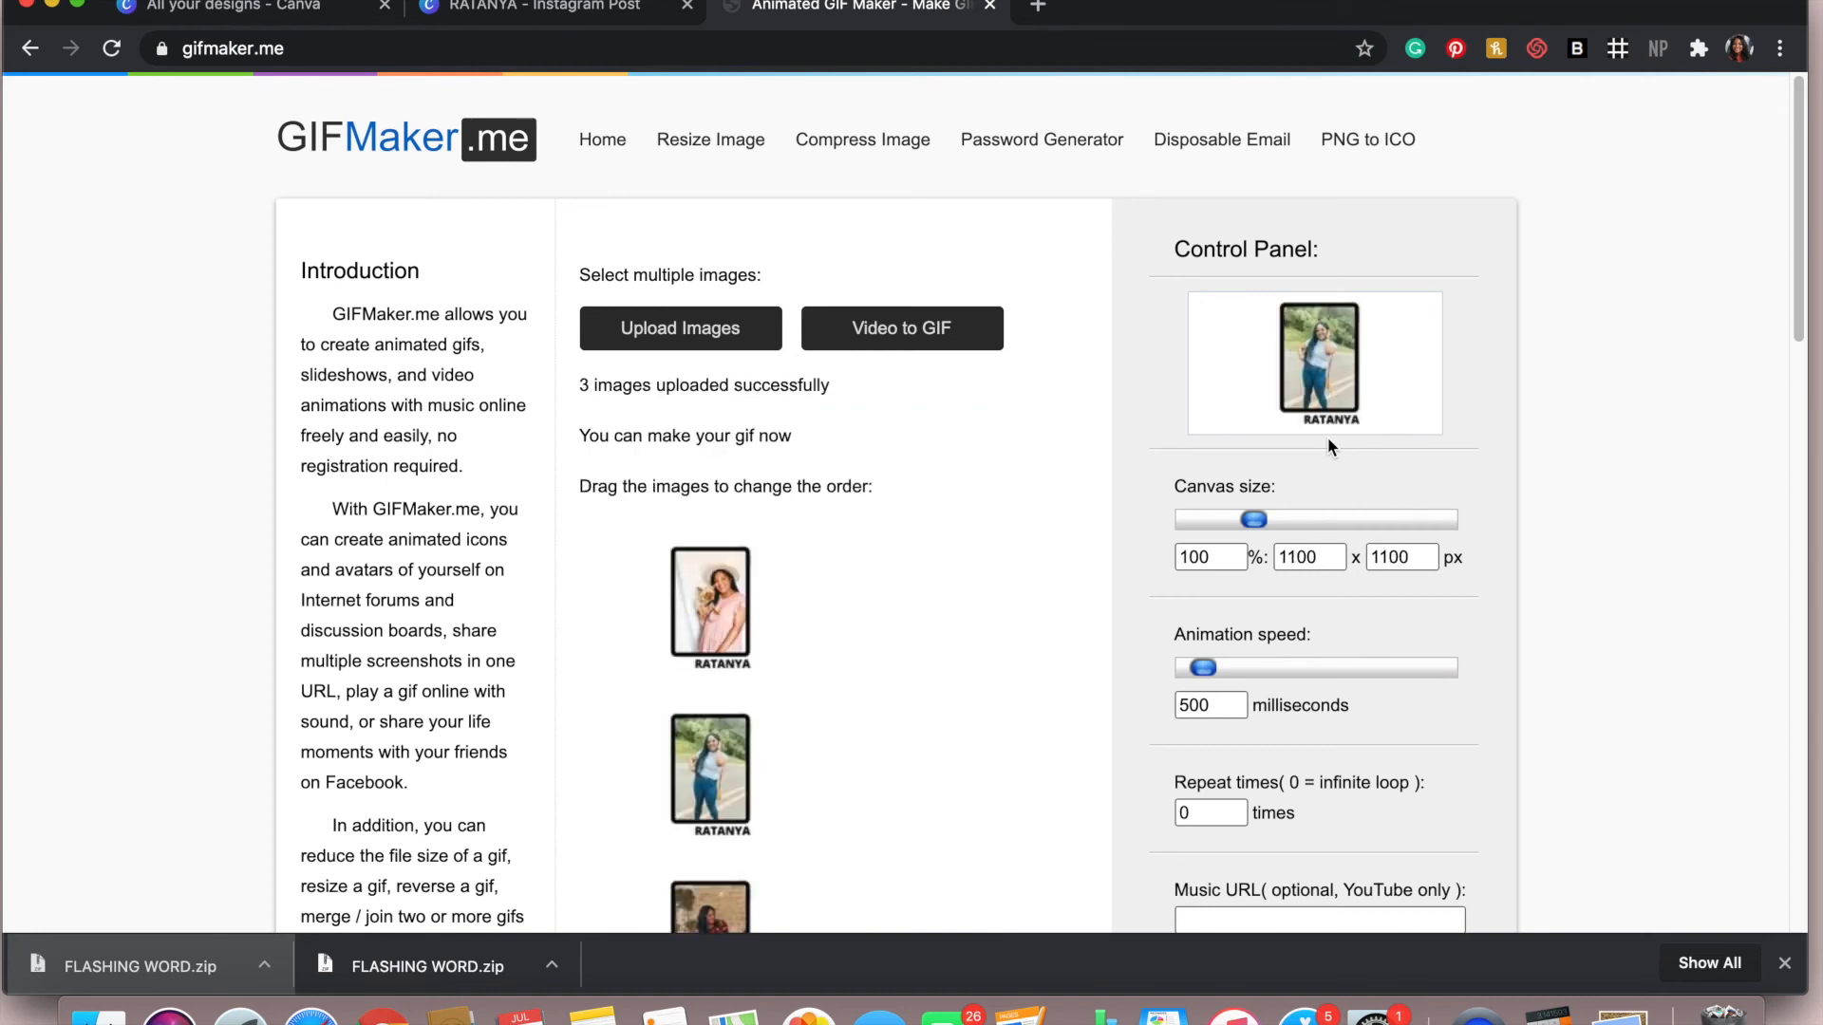
Create a GIF animation from the three tablet mockup frames and open the generated GIF for viewing
scroll(1328, 562, "down", 5)
left_click(1269, 465)
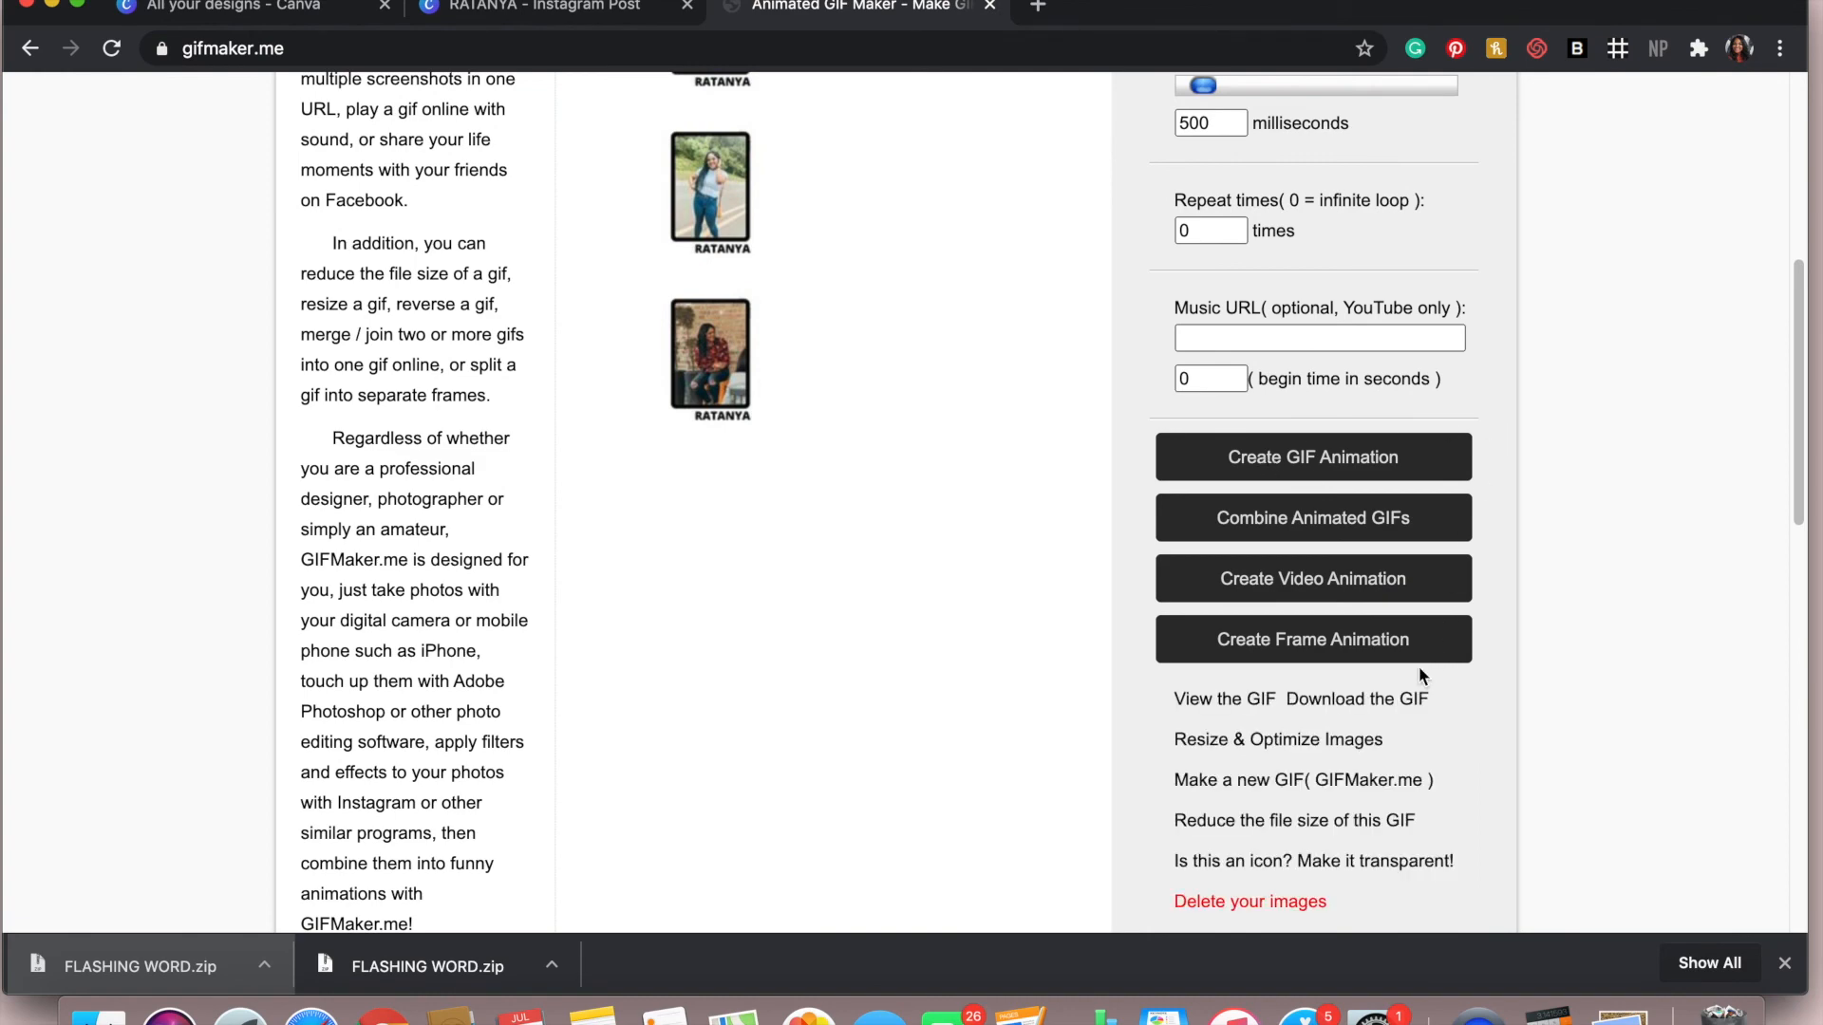
left_click(1251, 699)
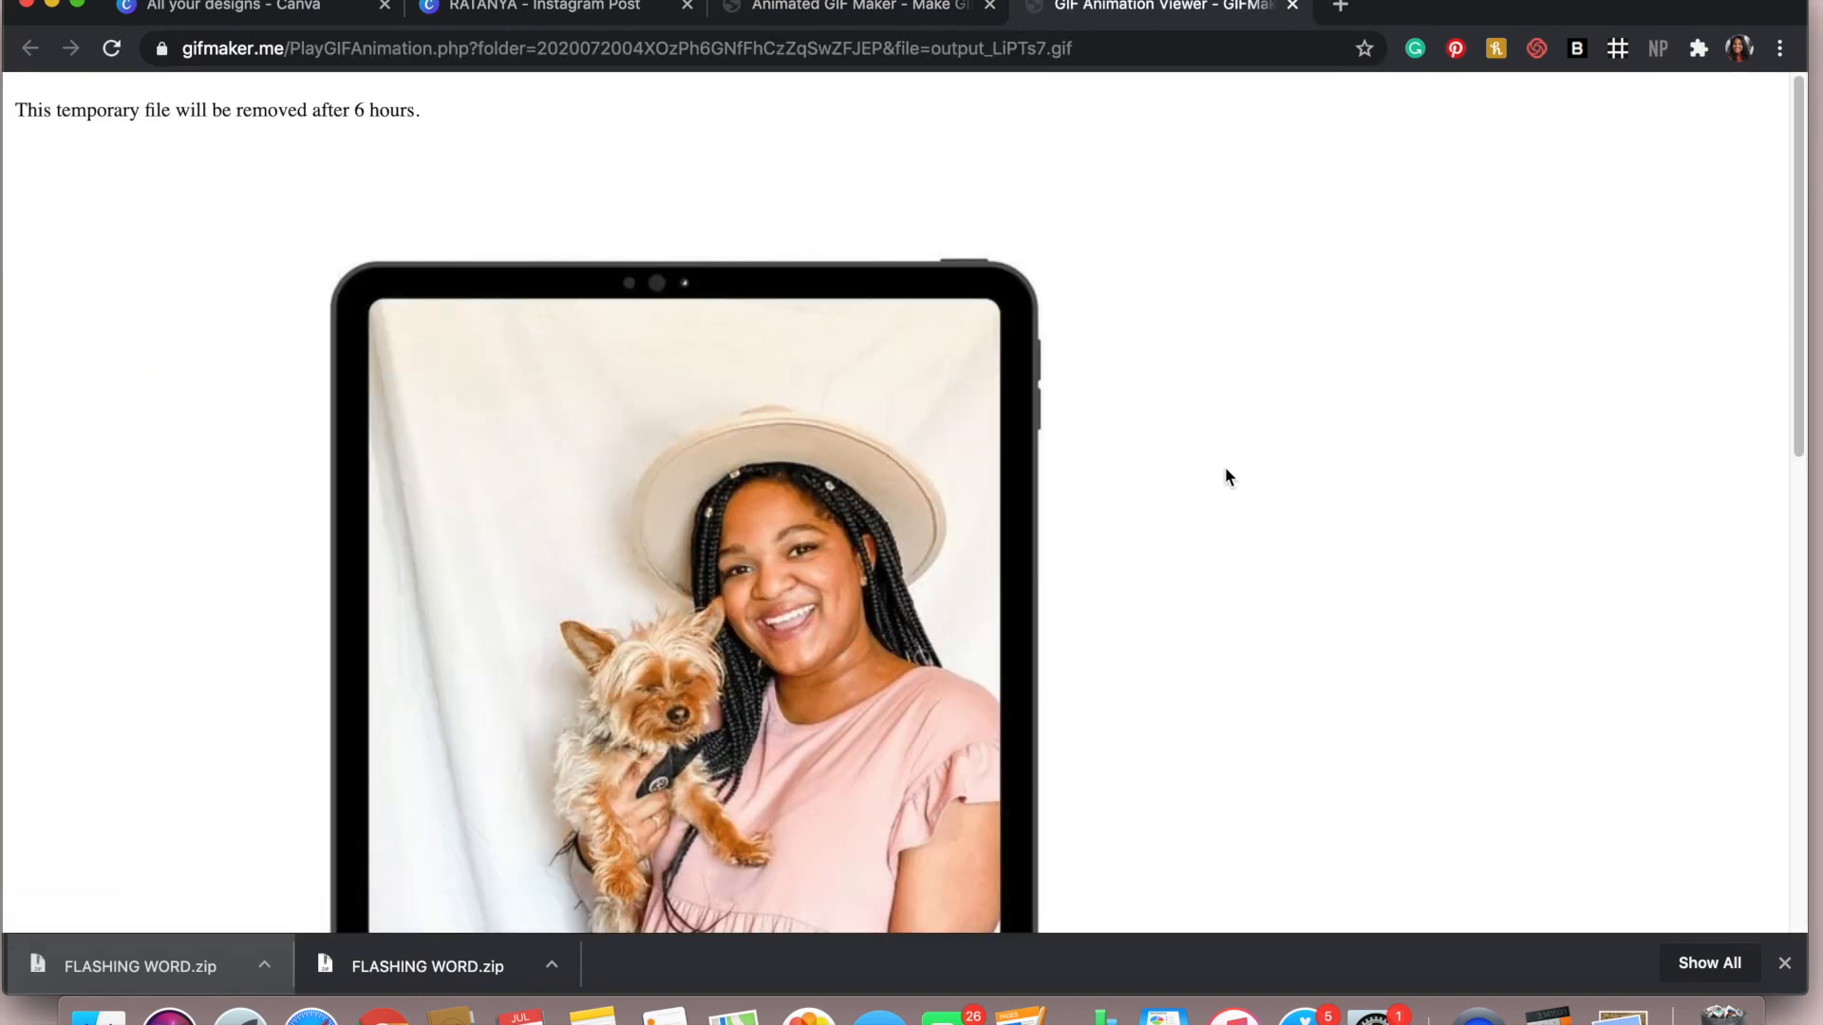
Examine the full tablet frame and the changing photos in the generated GIF animation
scroll(1225, 470, "down", 2)
scroll(1225, 467, "down", 2)
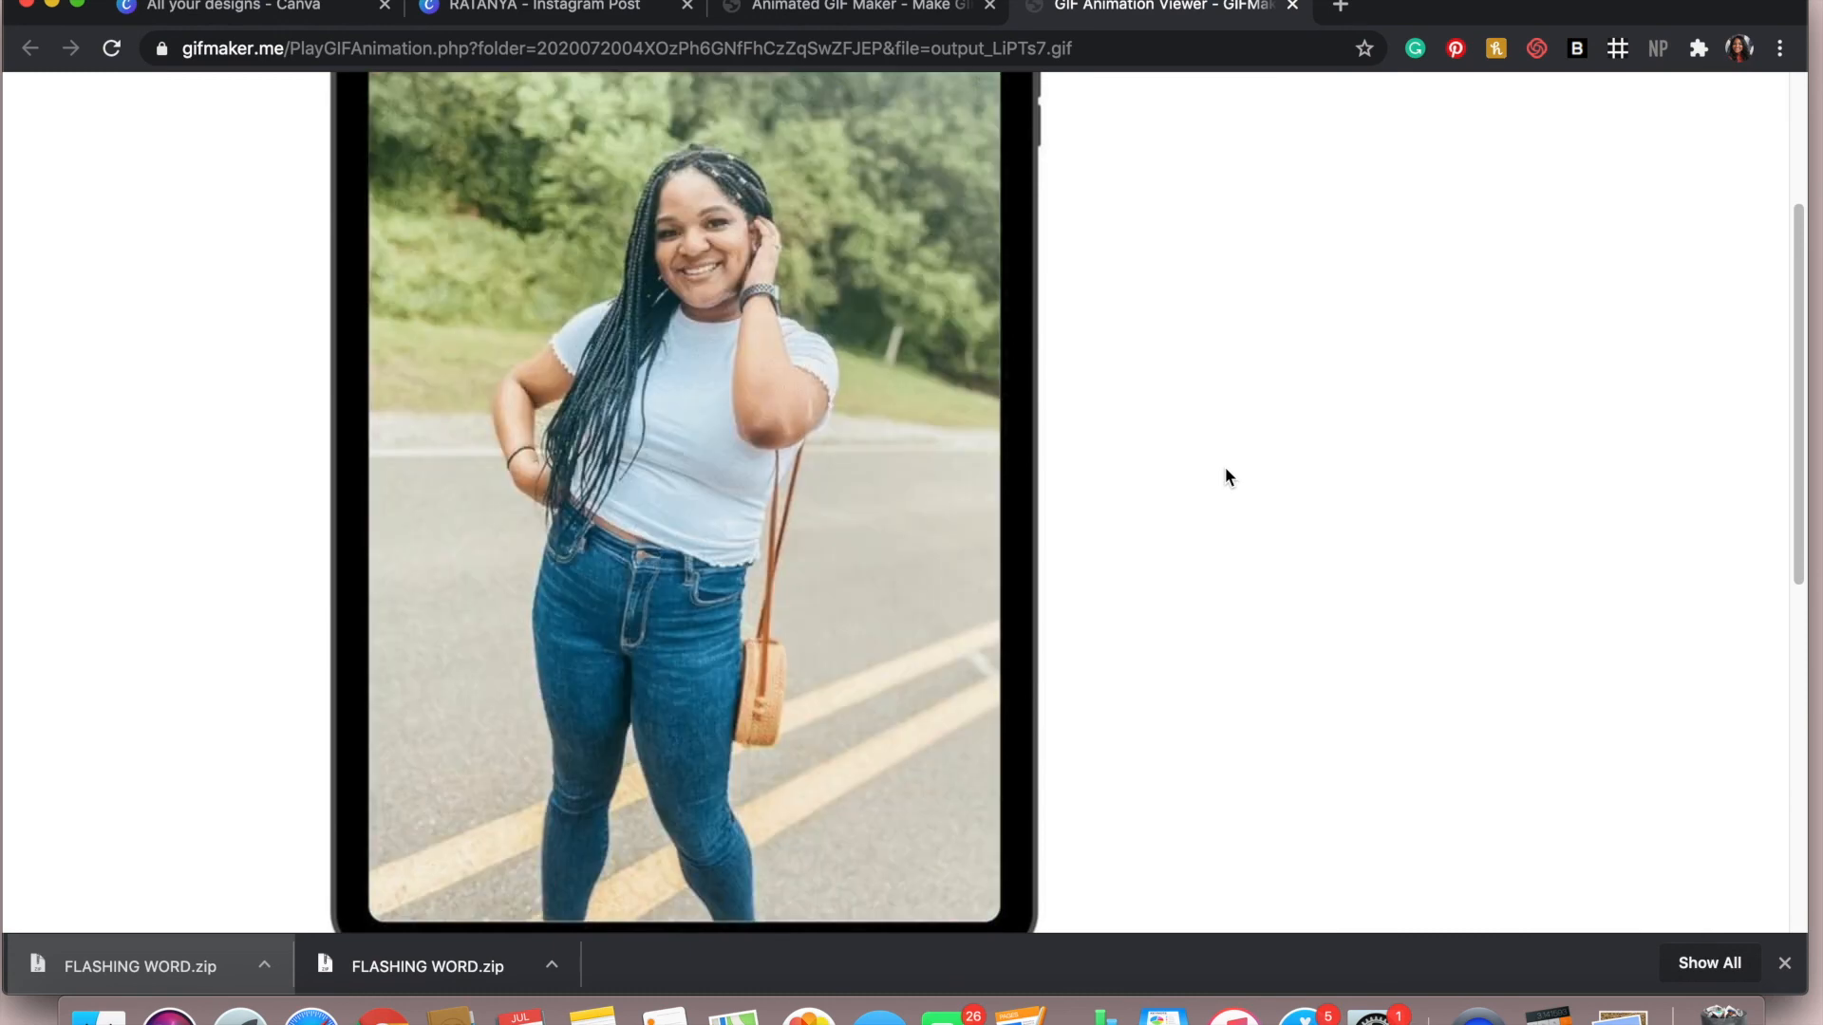
key("super+minus")
key("super+minus")
key("super+minus")
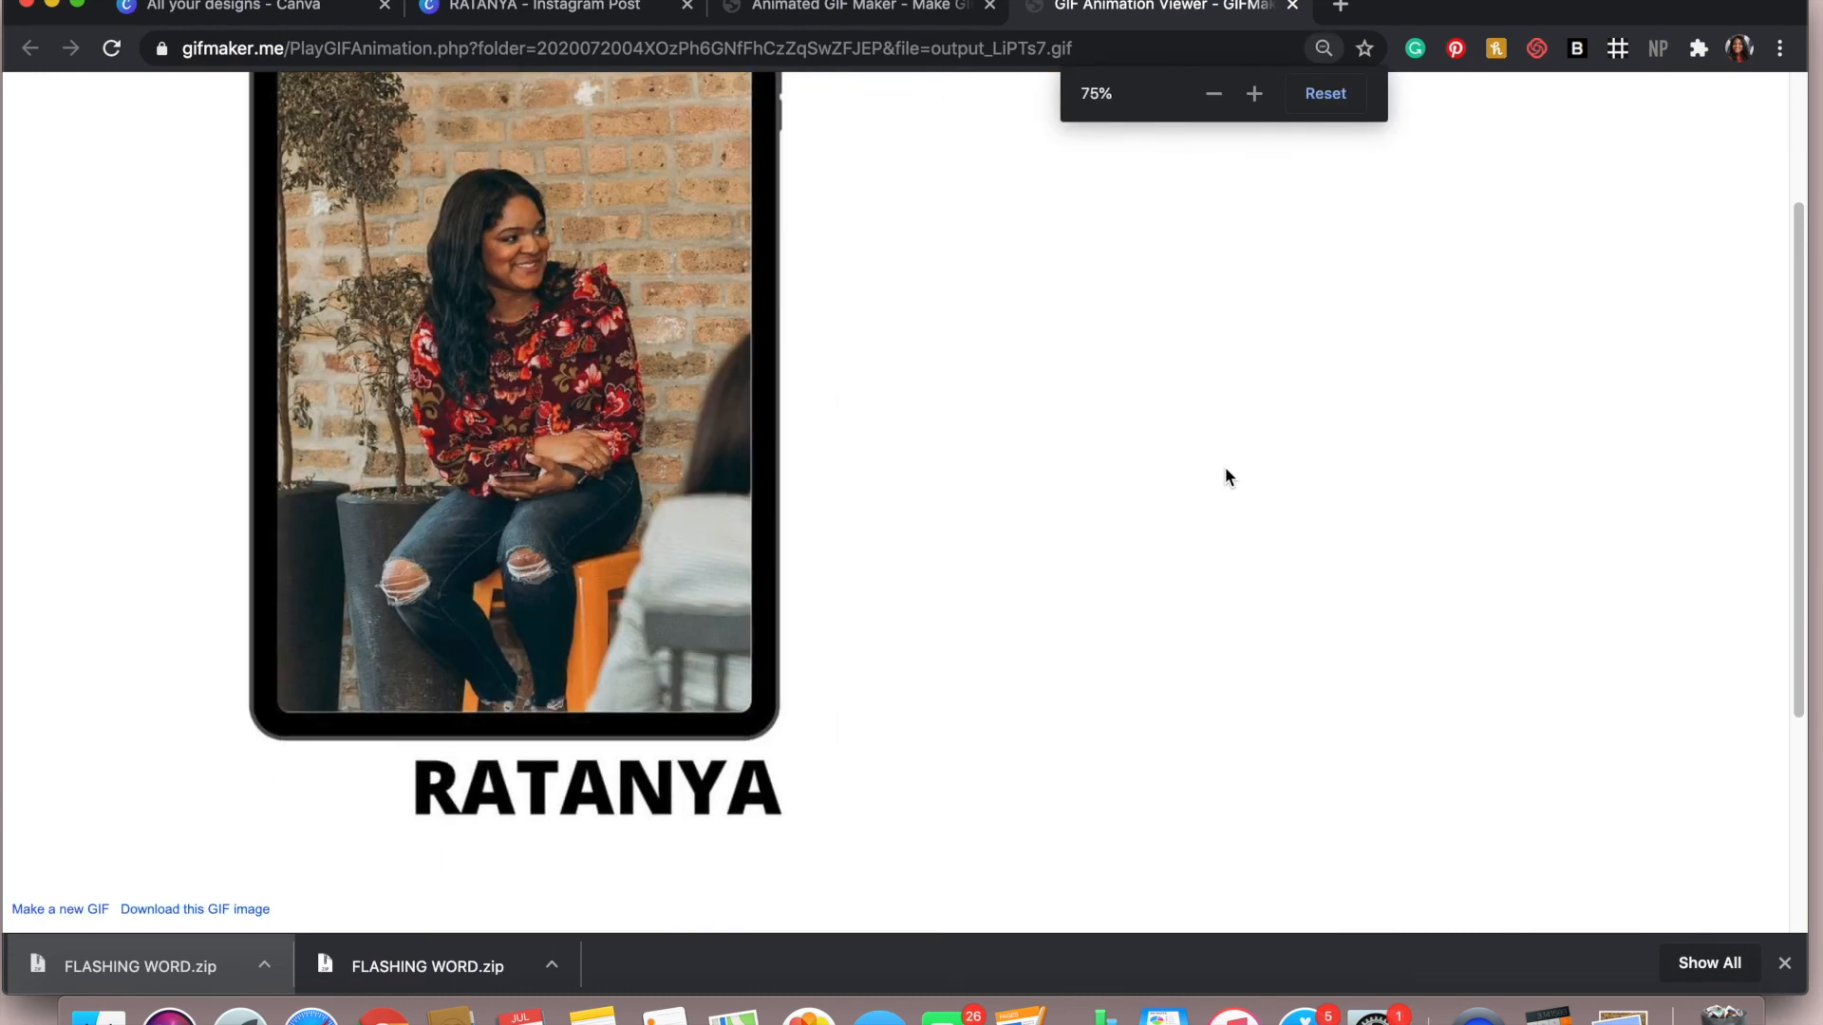
scroll(1092, 433, "up", 2)
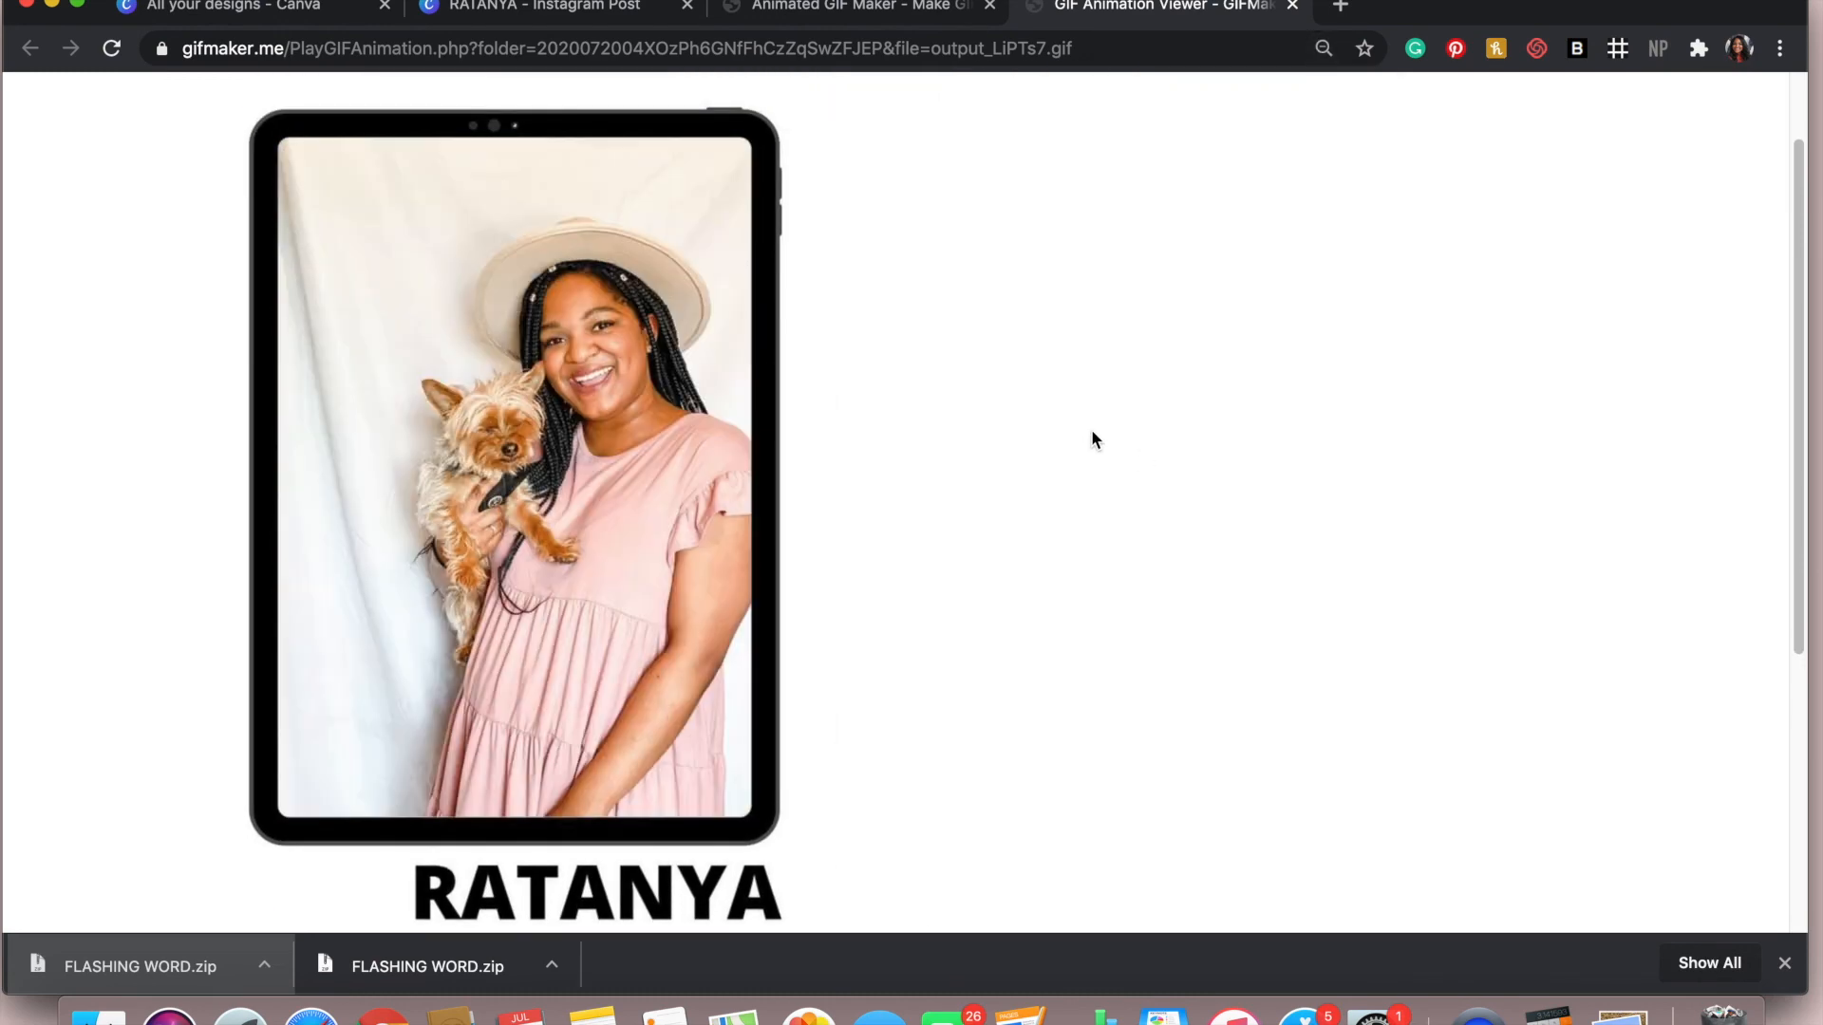
scroll(1092, 438, "down", 1)
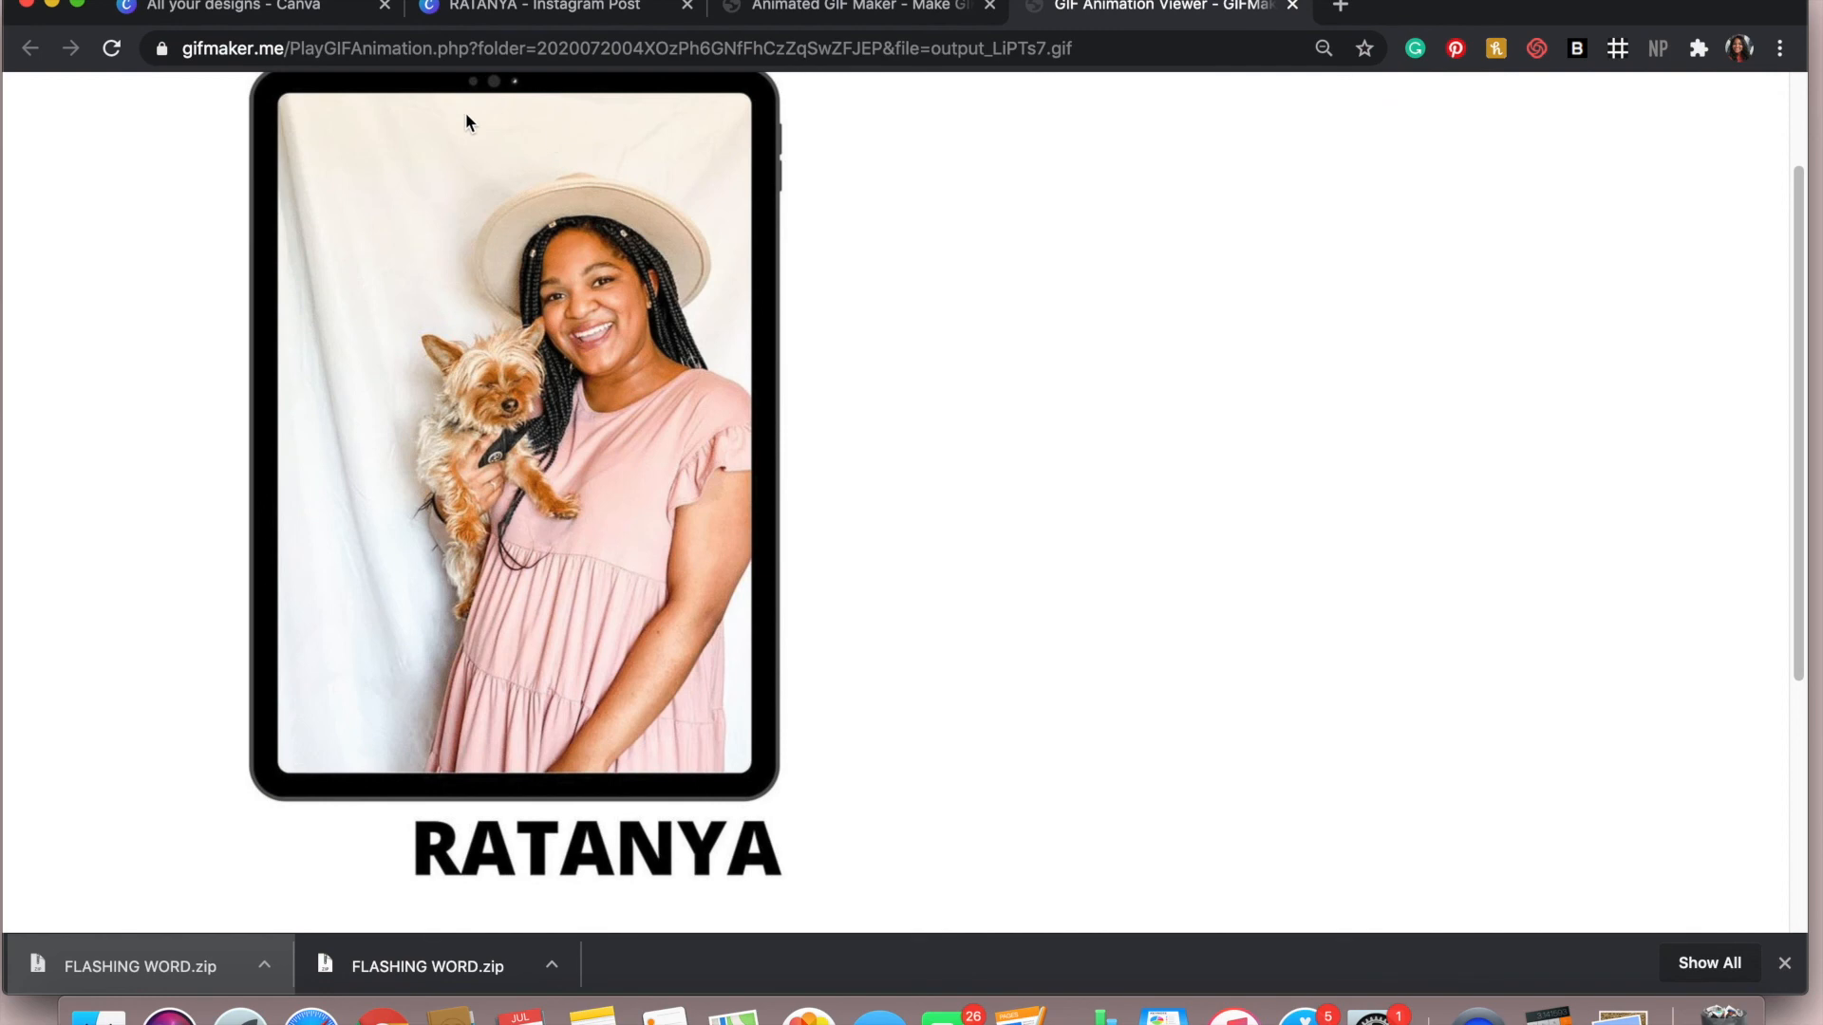
Return to the Canva designs overview and open the Canva home page with its recommended design types
left_click(323, 21)
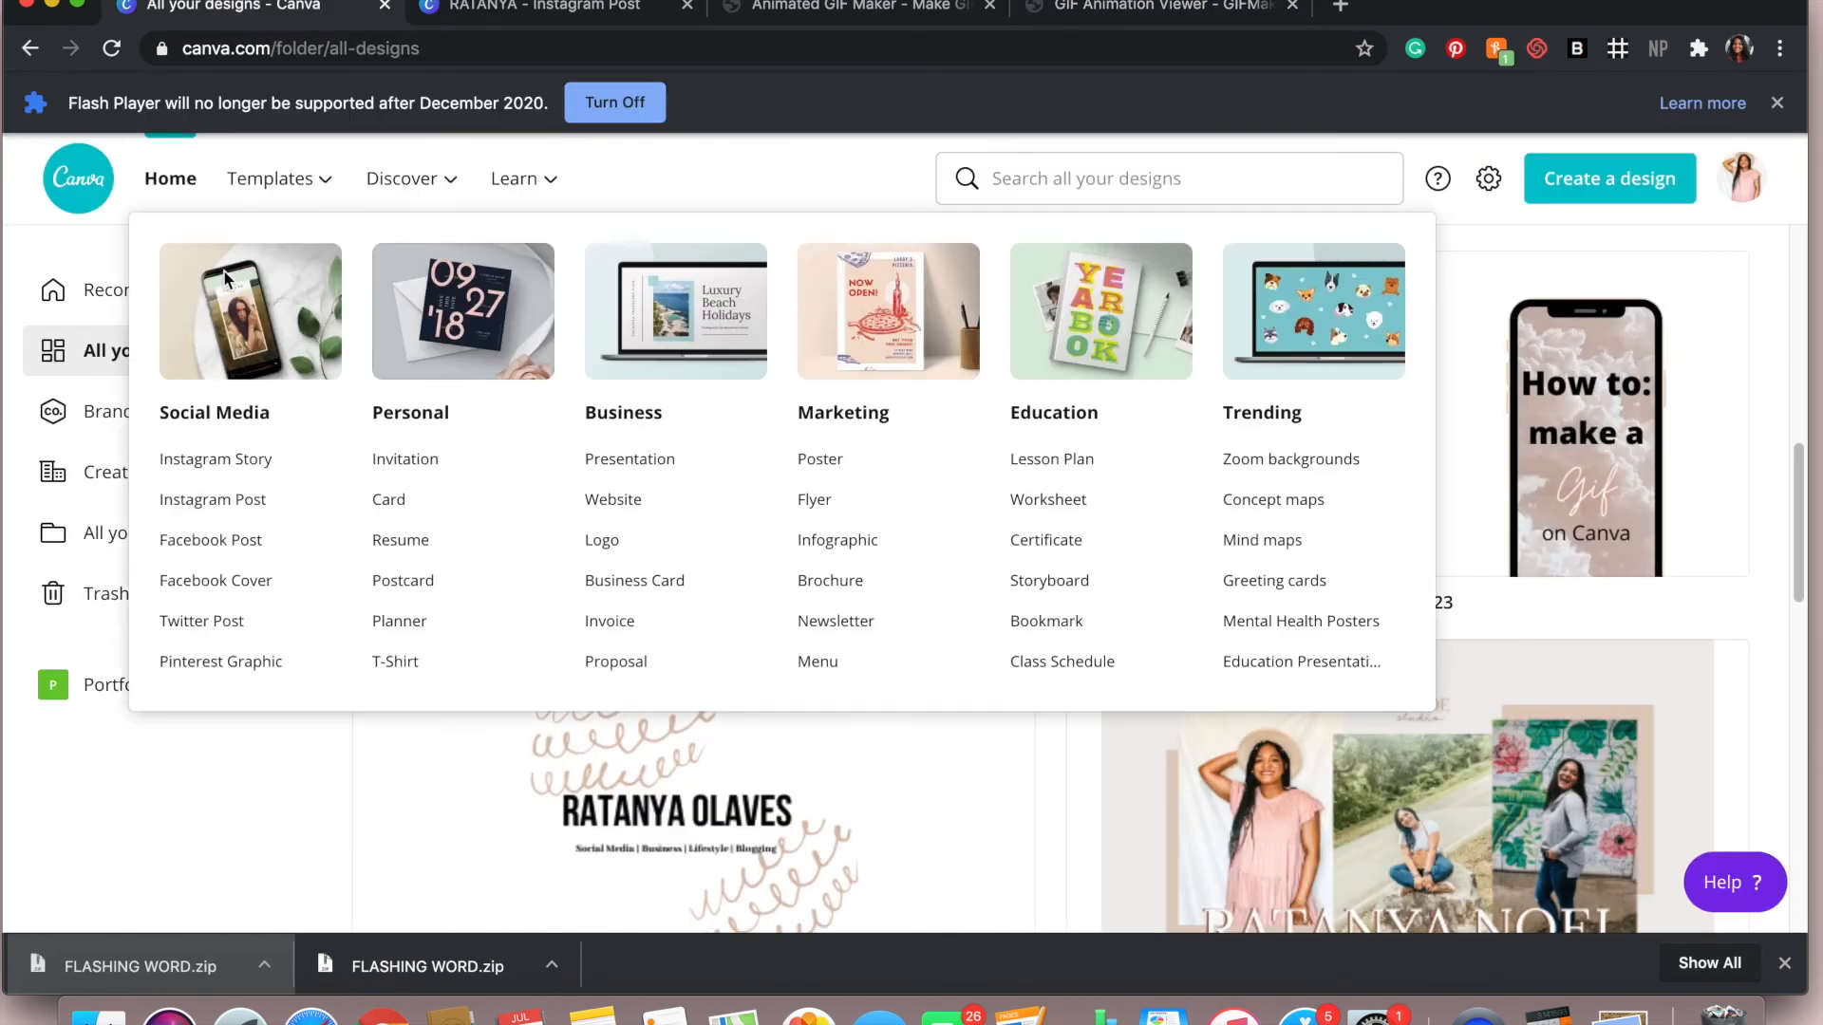
left_click(121, 311)
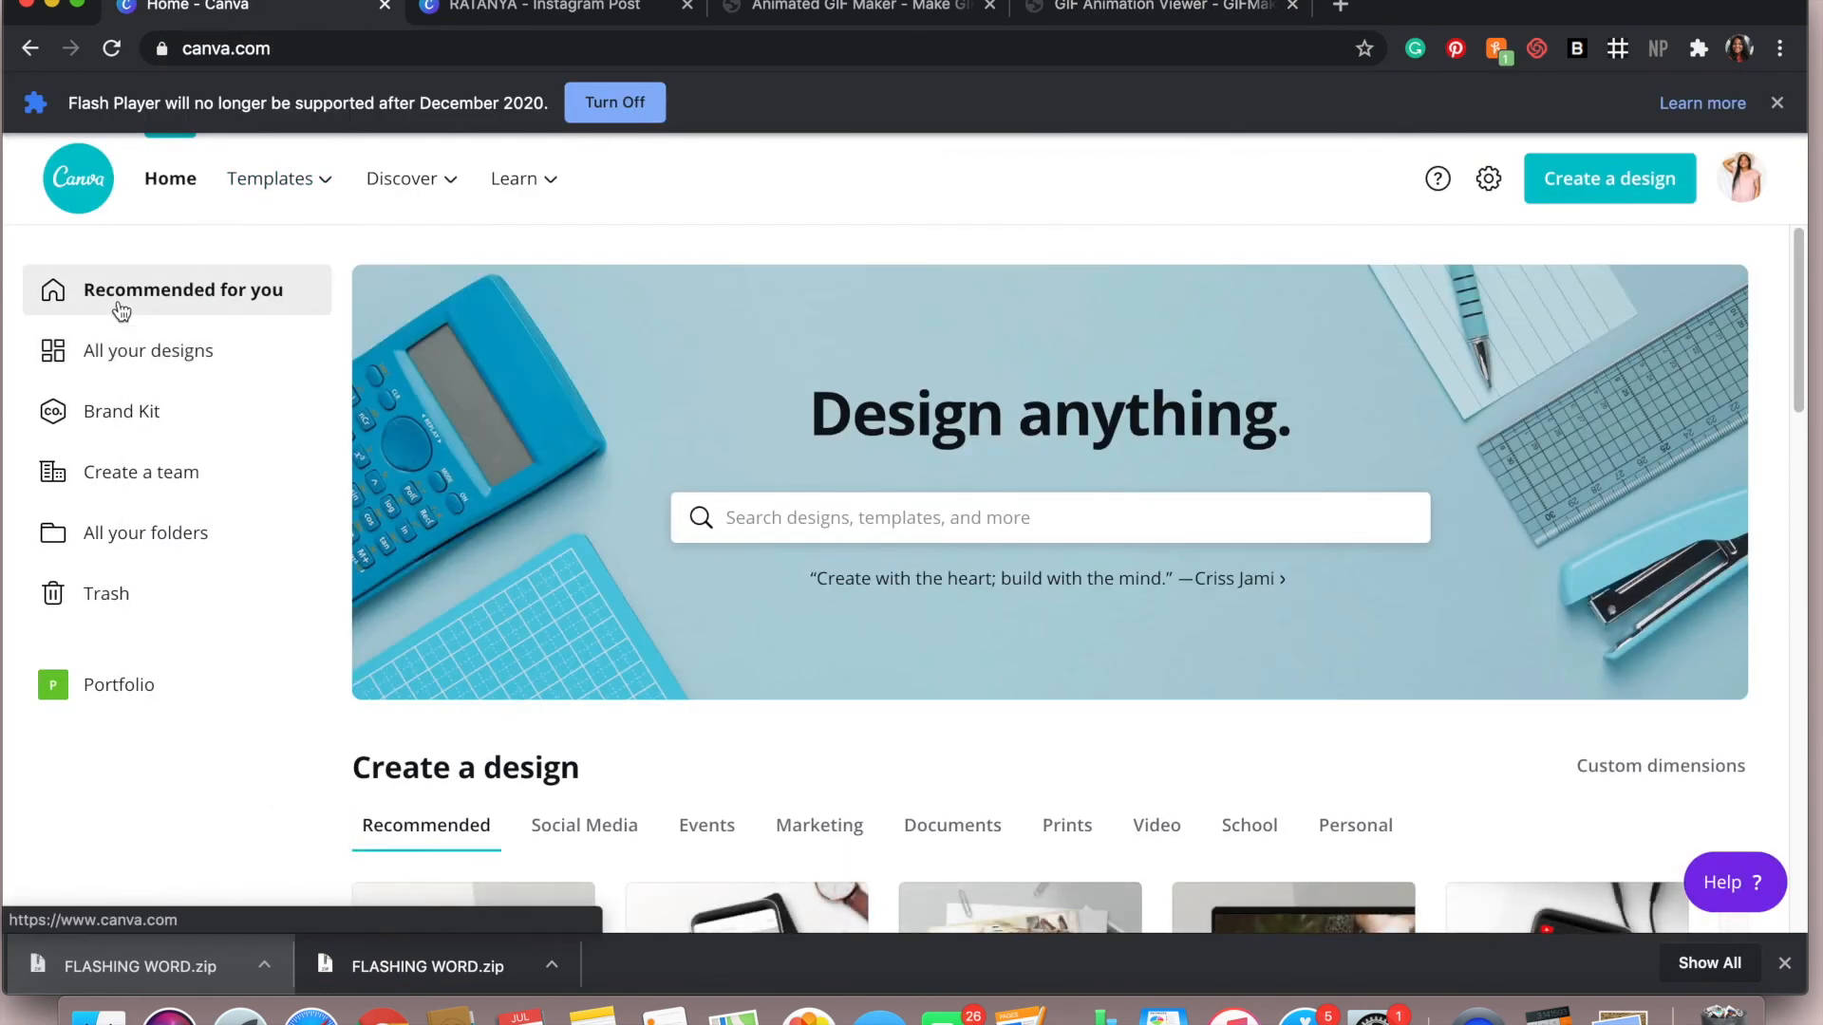